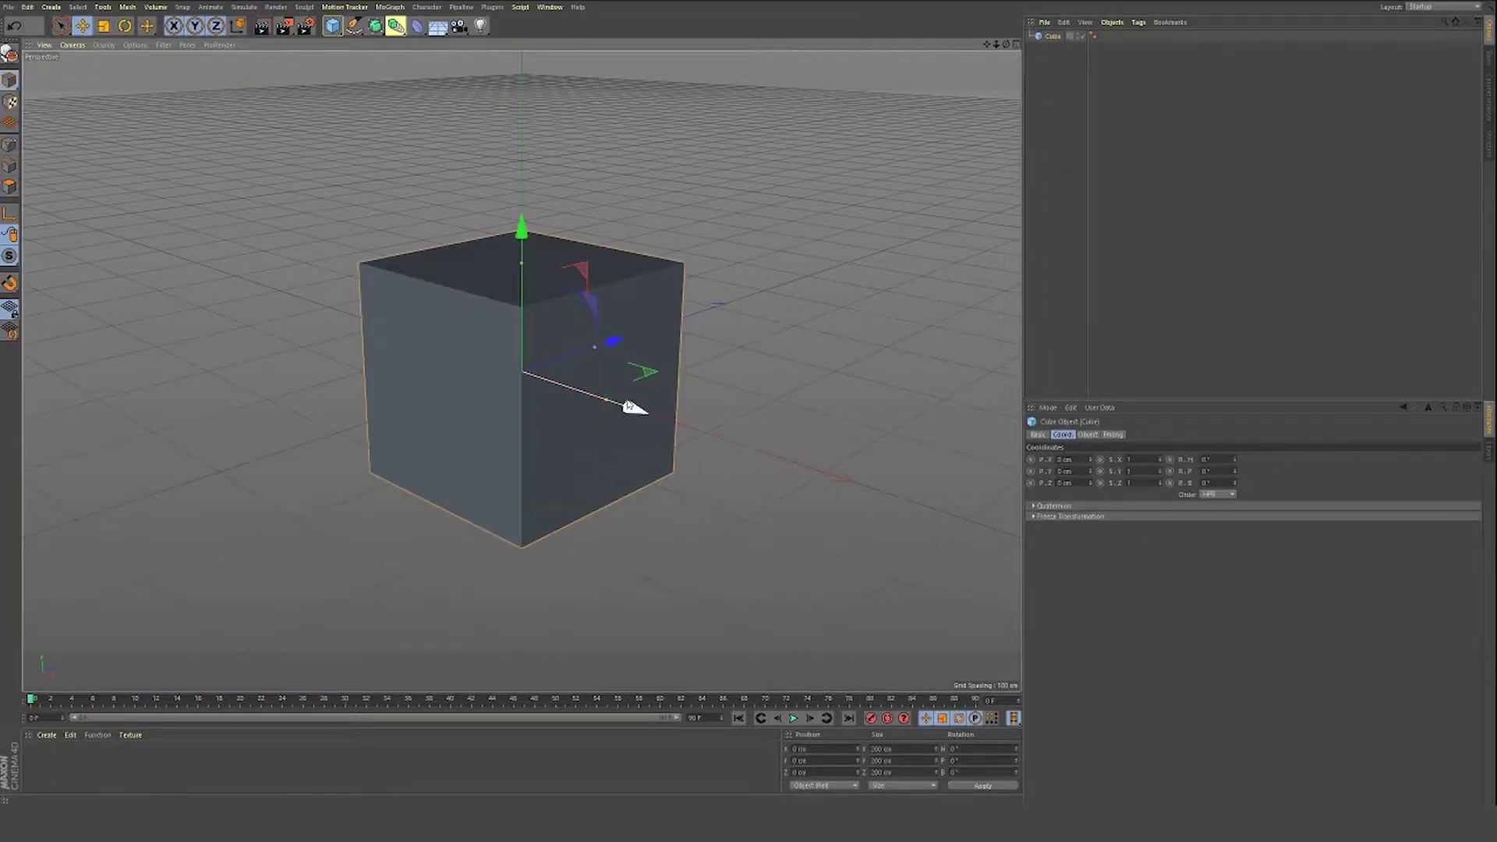
Step: Set the cube's size to 210 cm in X, 1 cm in Y and 297 cm in Z for A4 proportions
left_click(1038, 435)
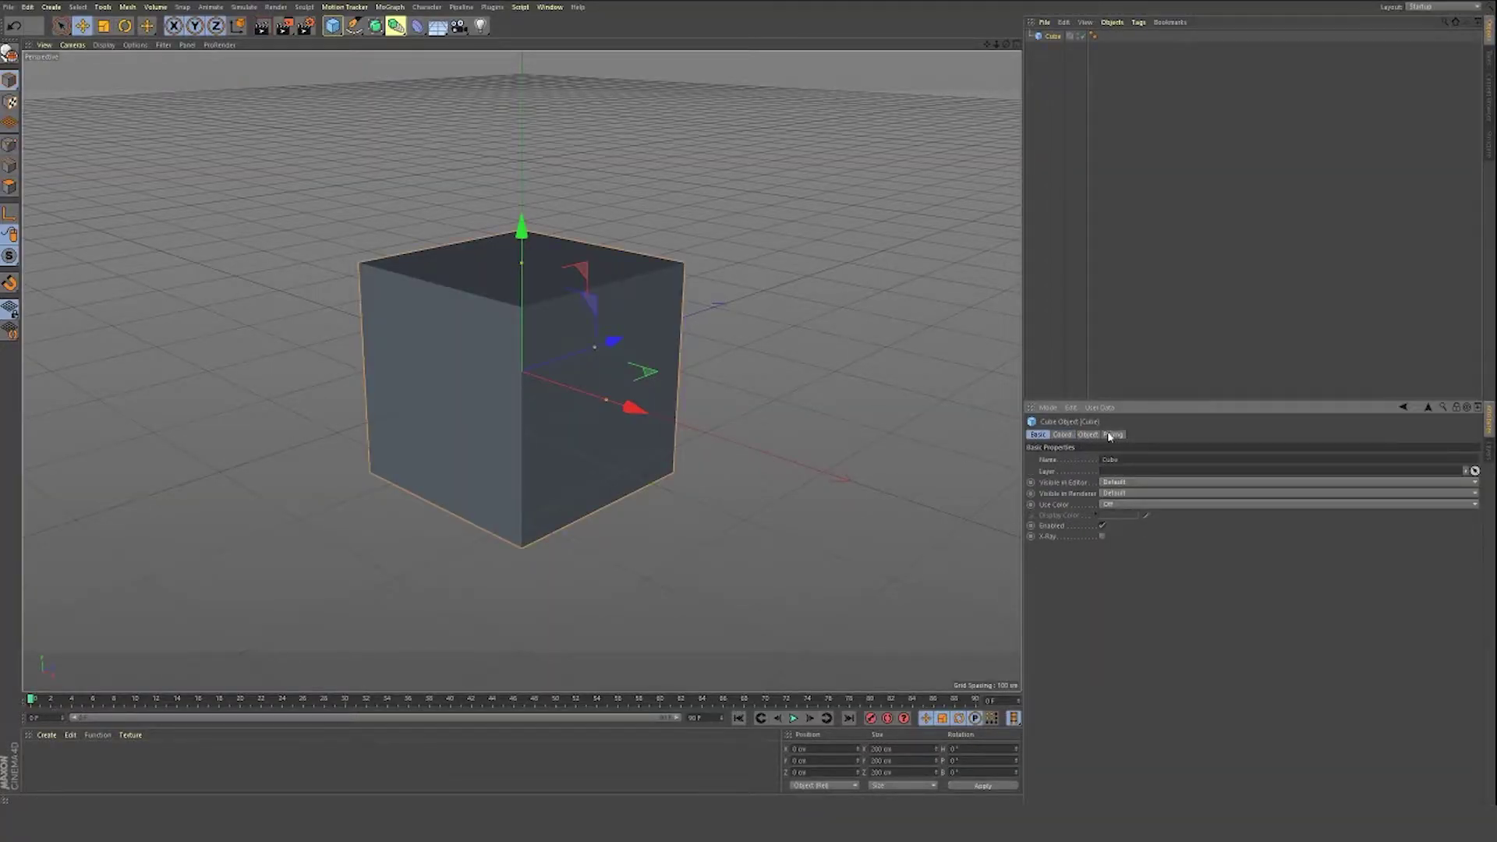
left_click(1088, 434)
left_click(1076, 459)
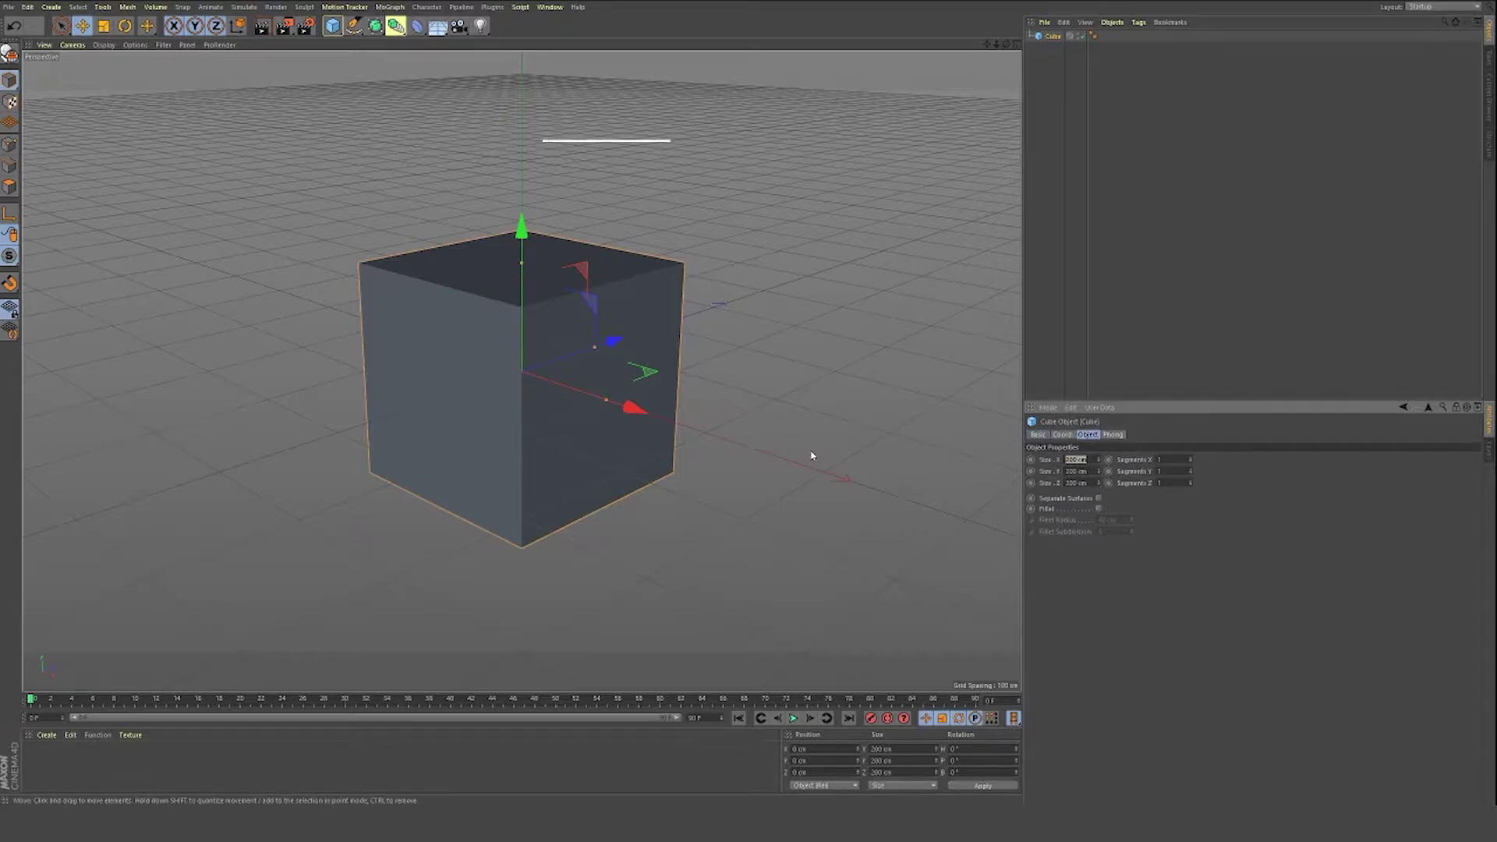
type("210")
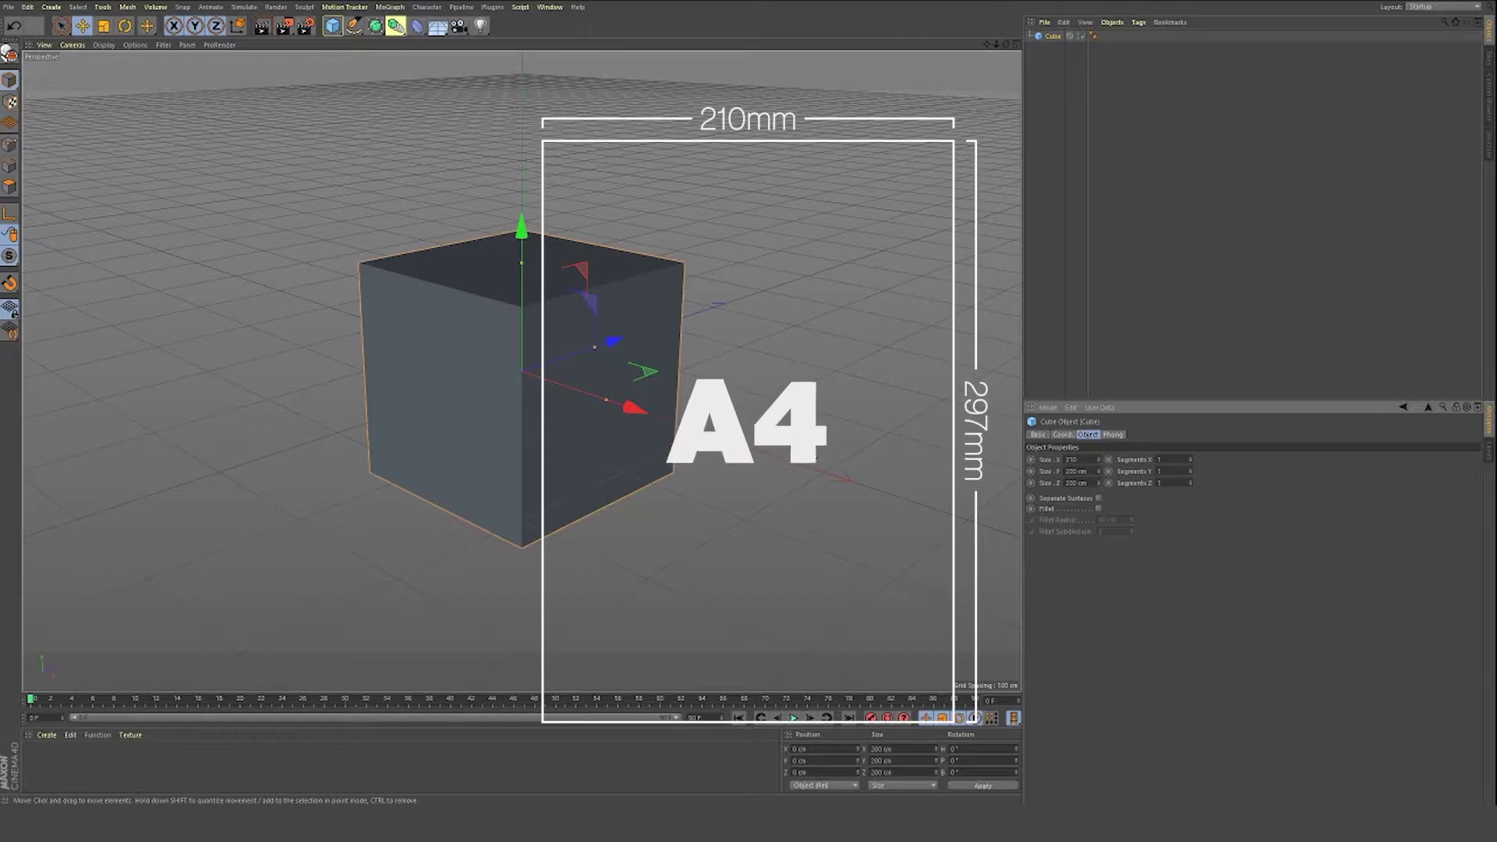
key("Tab")
type("1")
key("Tab")
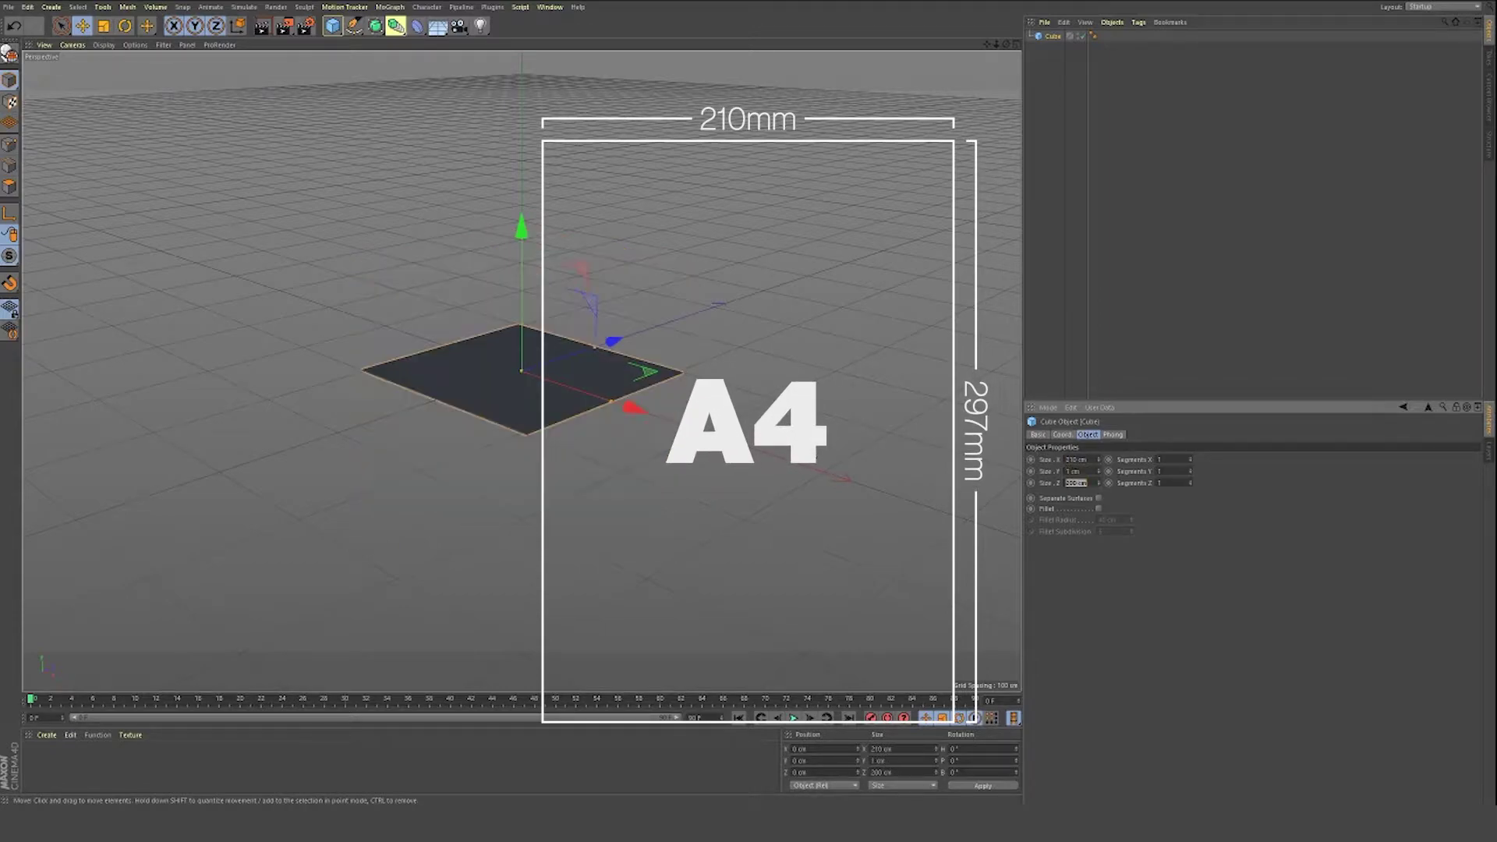
type("297")
key("Tab")
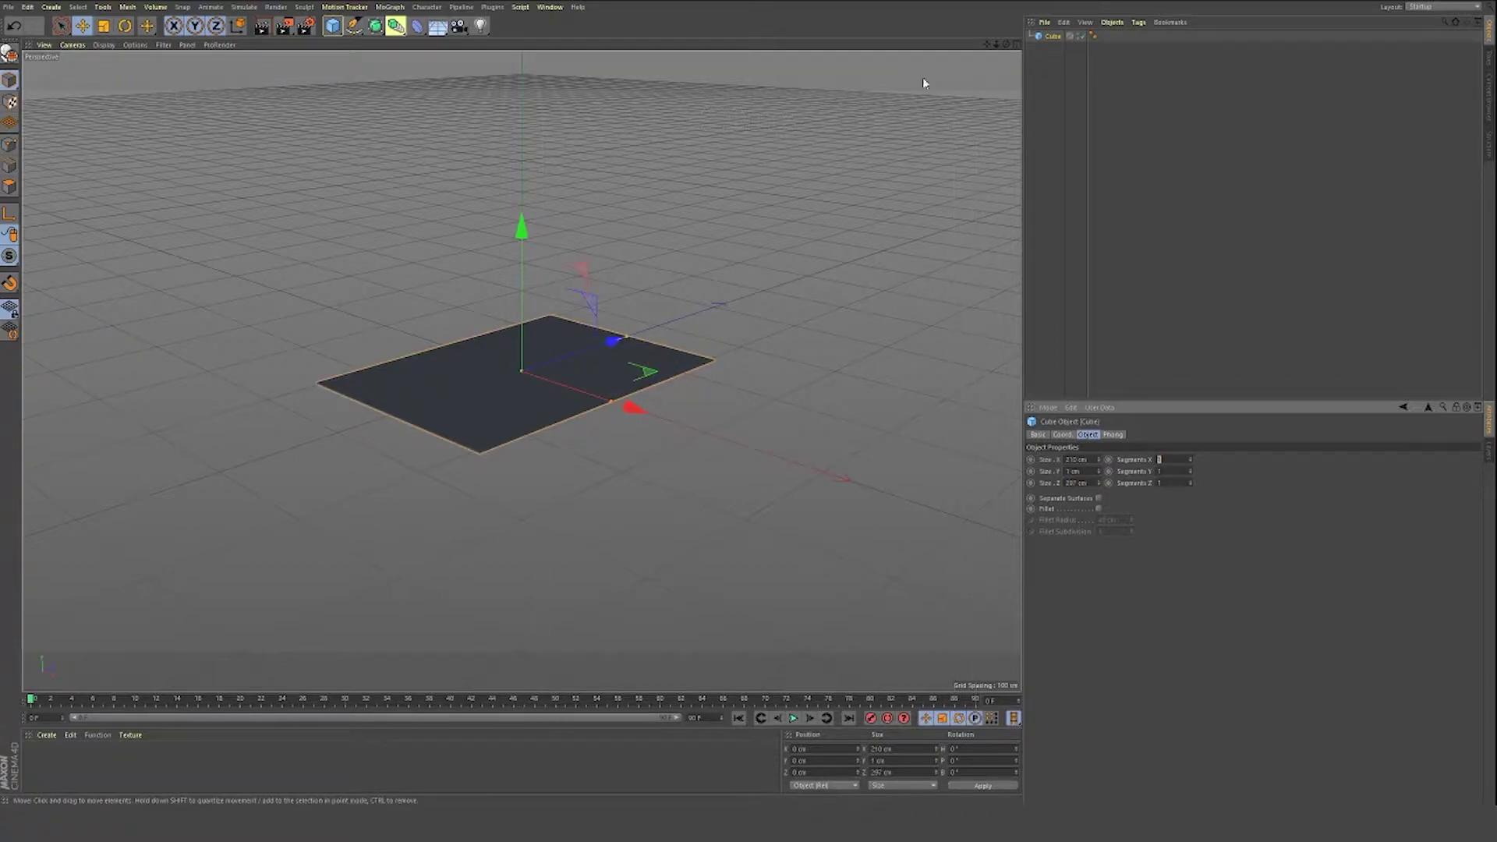
Step: Add a Spline Wrap deformer as a child of the flattened cube
left_click(1050, 91)
left_click(1058, 36)
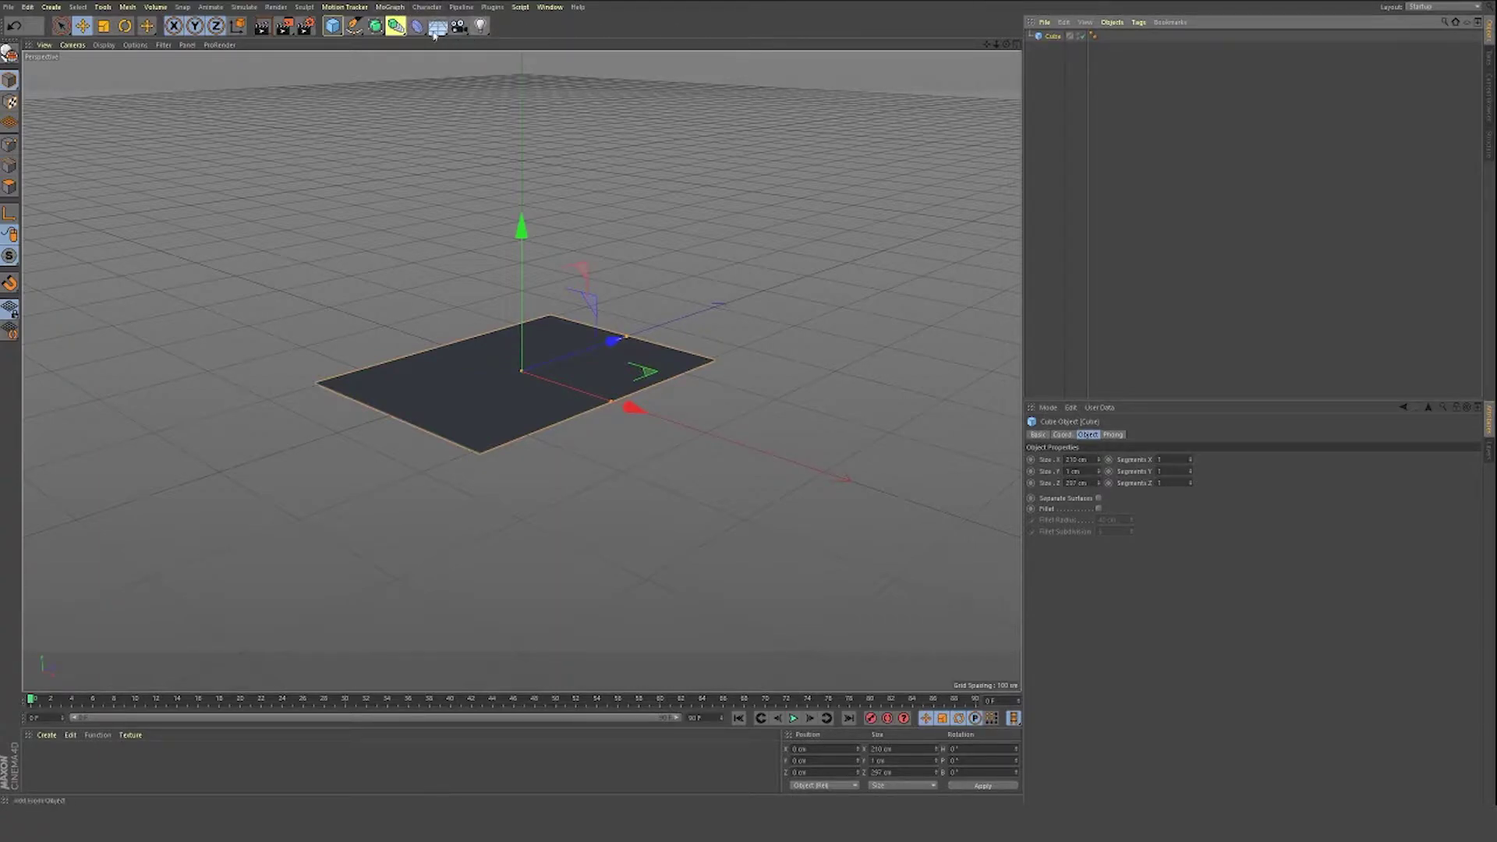
left_click(551, 151, "shift")
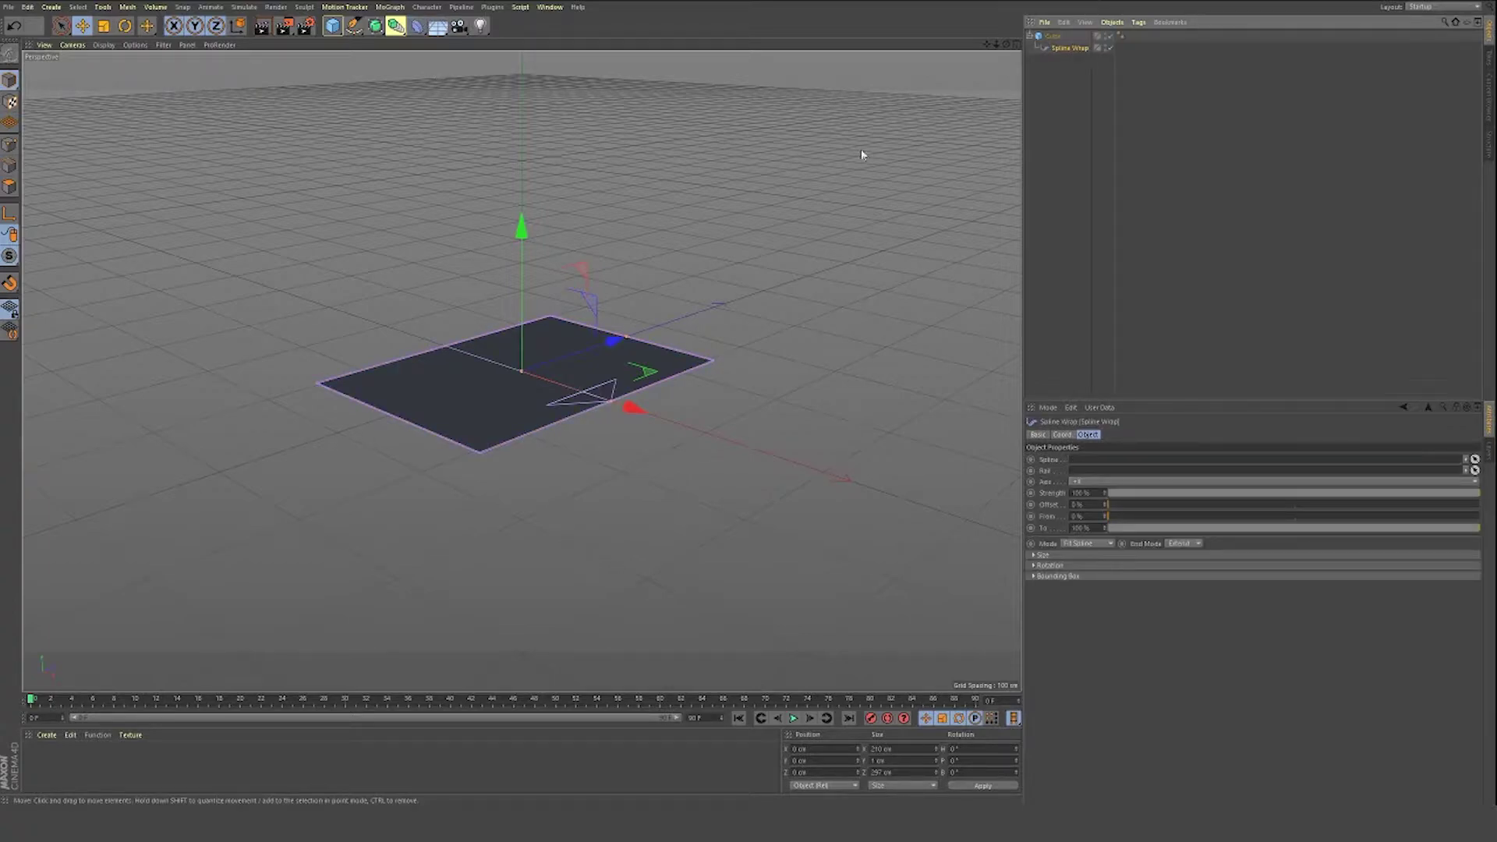
Step: Rename the cube as Page
left_click(1075, 61)
left_click(1053, 37)
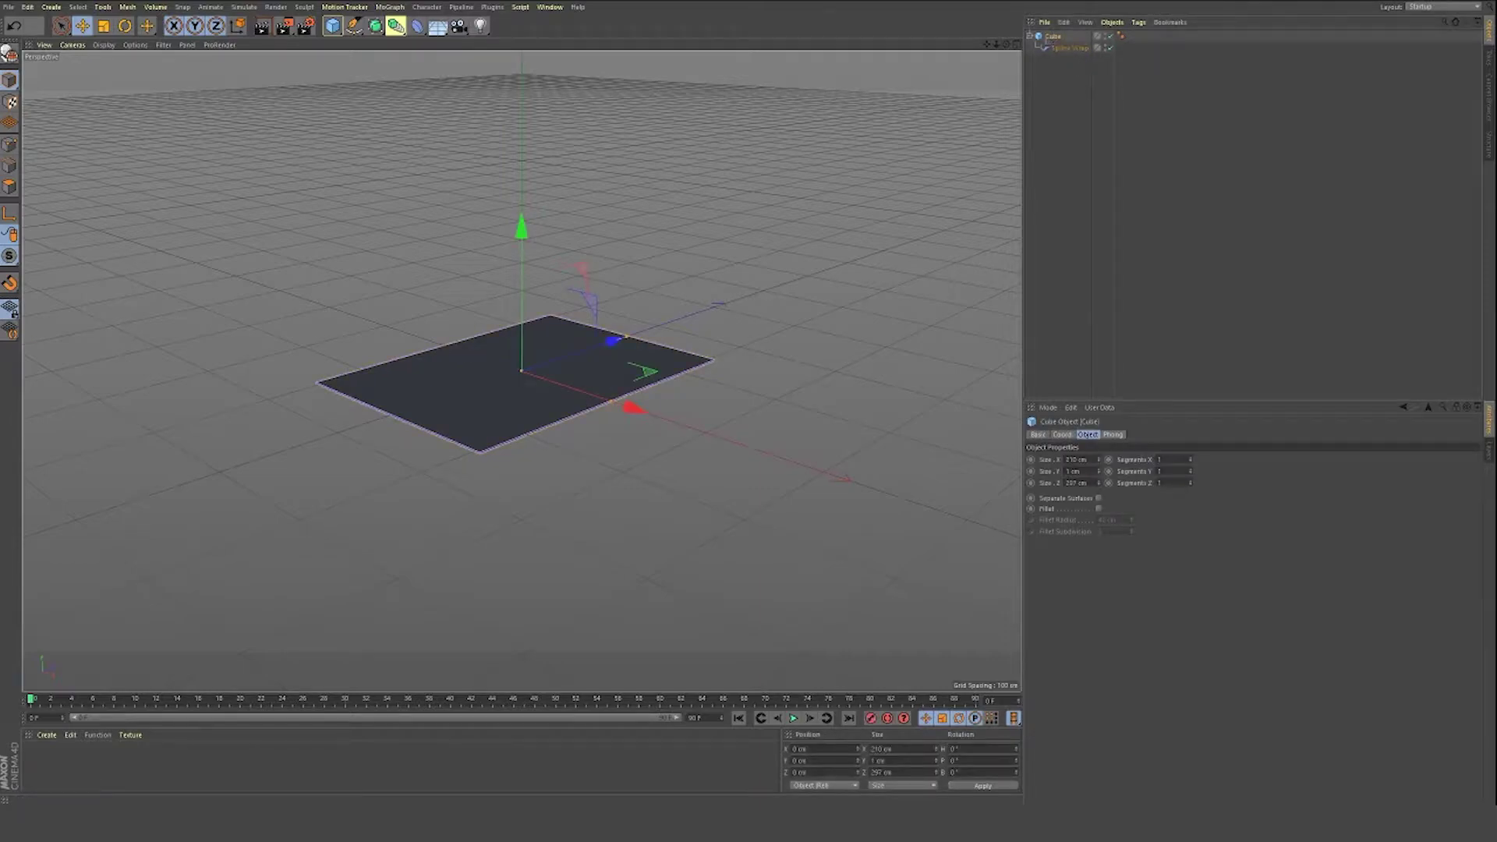
double_click(1053, 37)
type("Page")
key("Return")
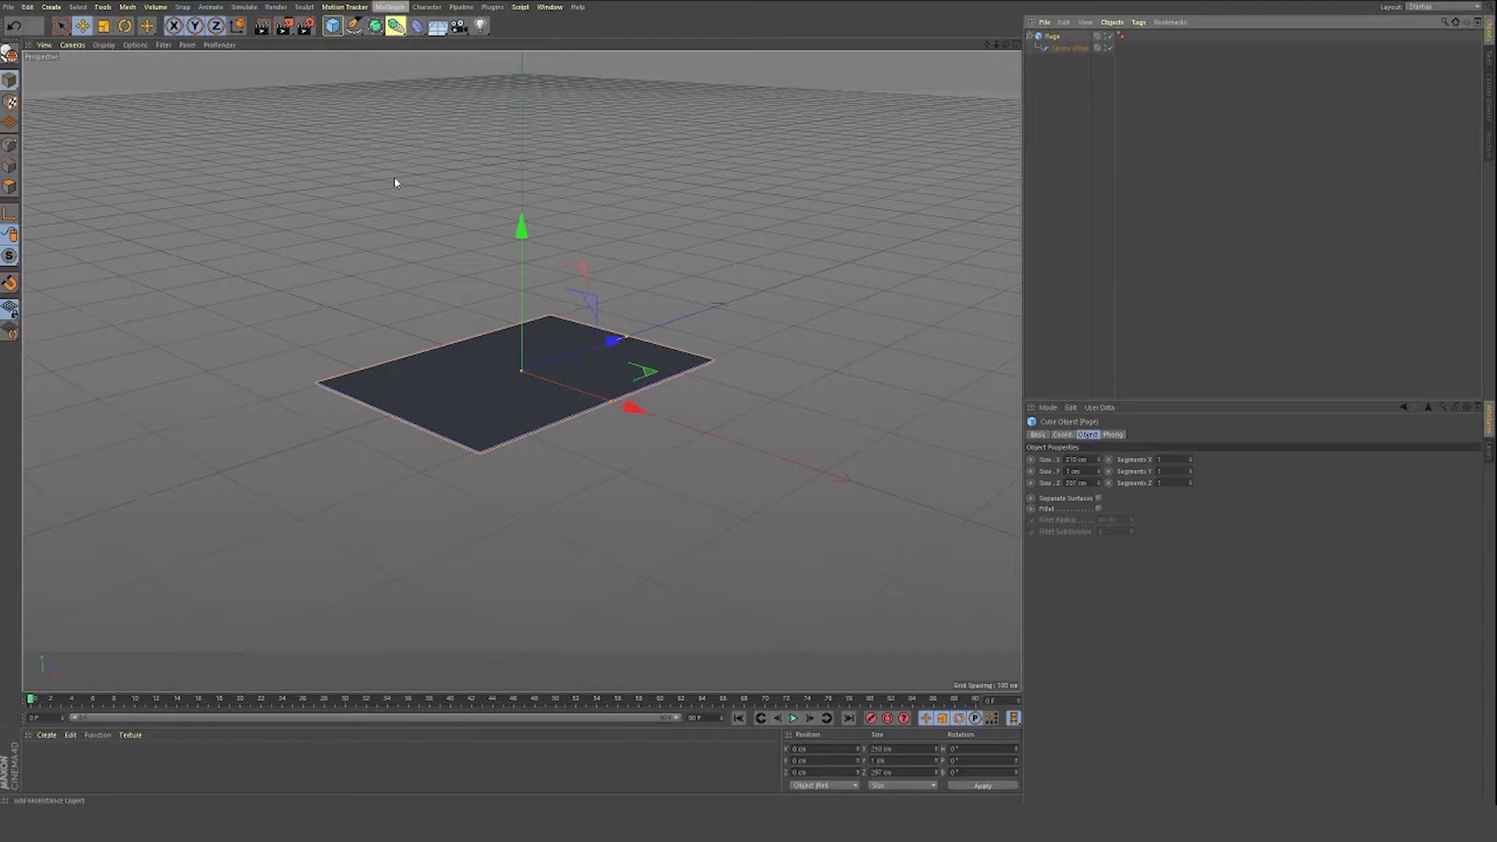
Step: Add a MoSpline object and set its length to 210 cm
left_click(446, 220)
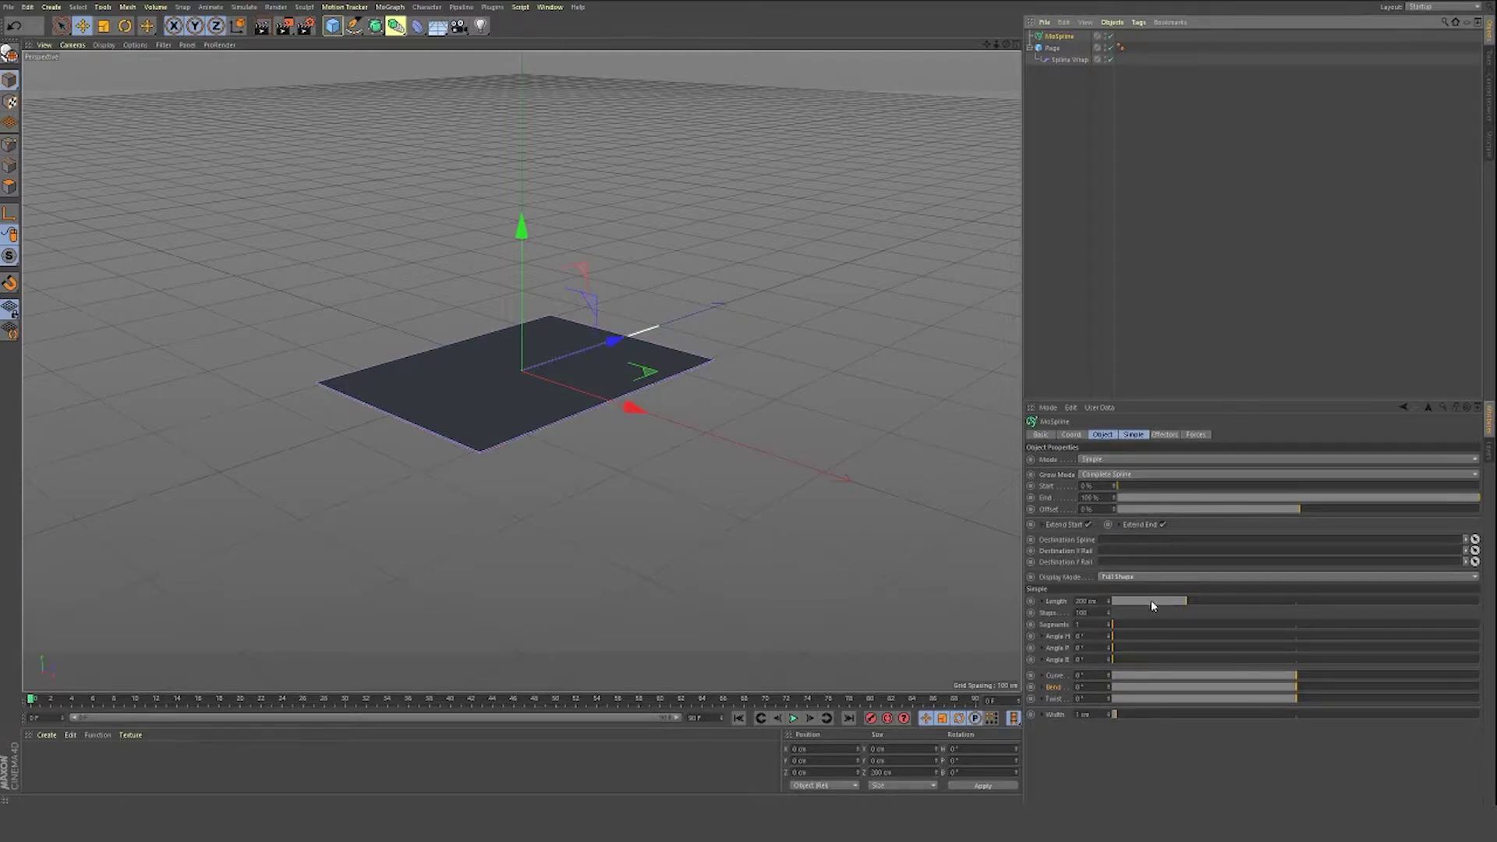
double_click(1095, 601)
type("2")
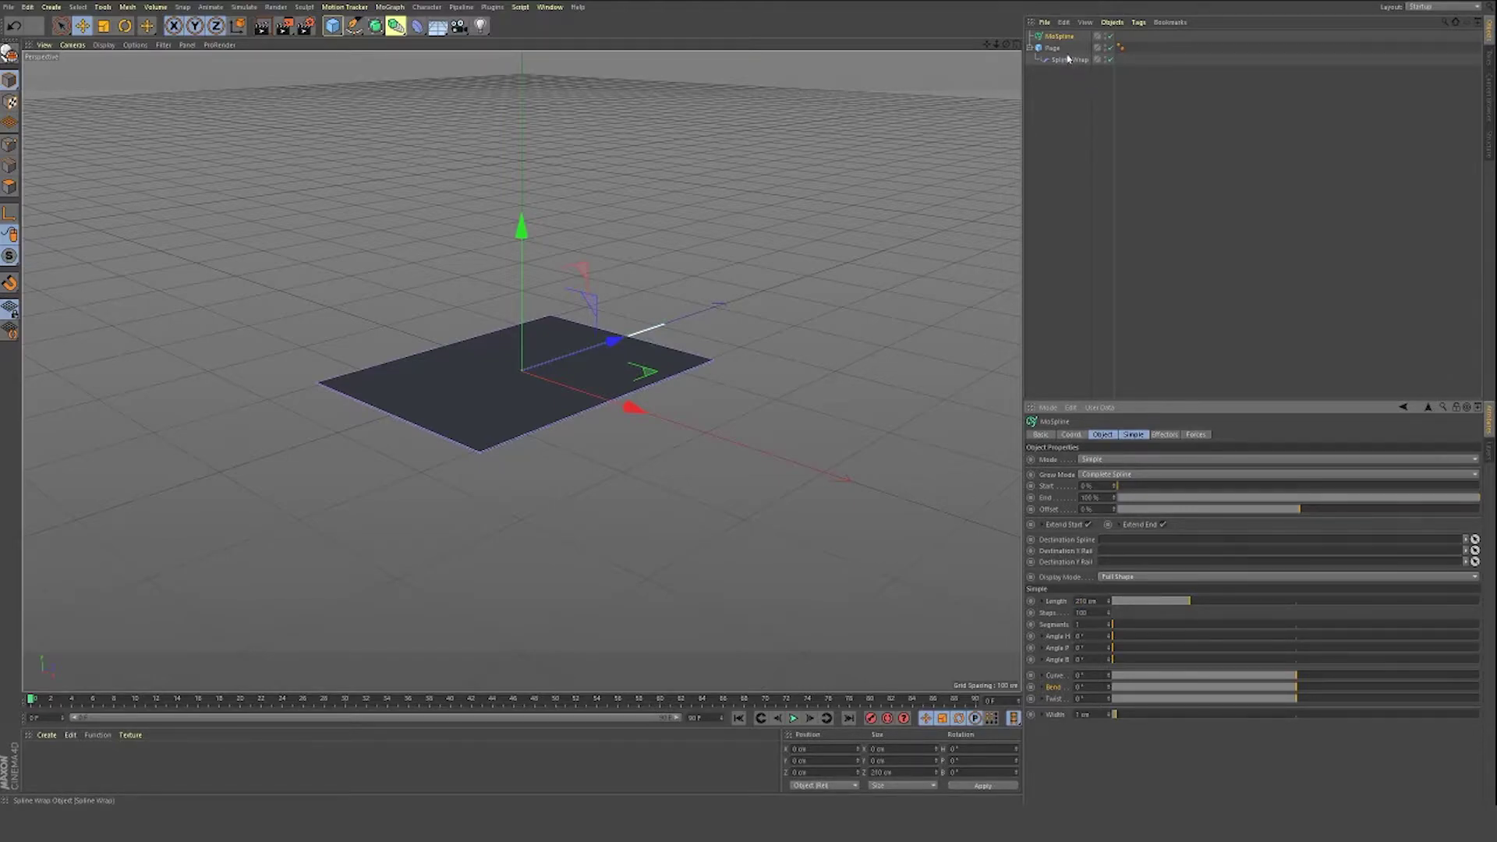
Step: Assign the MoSpline as the spline of the Page's Spline Wrap deformer
left_click(1065, 48)
left_click(1055, 49)
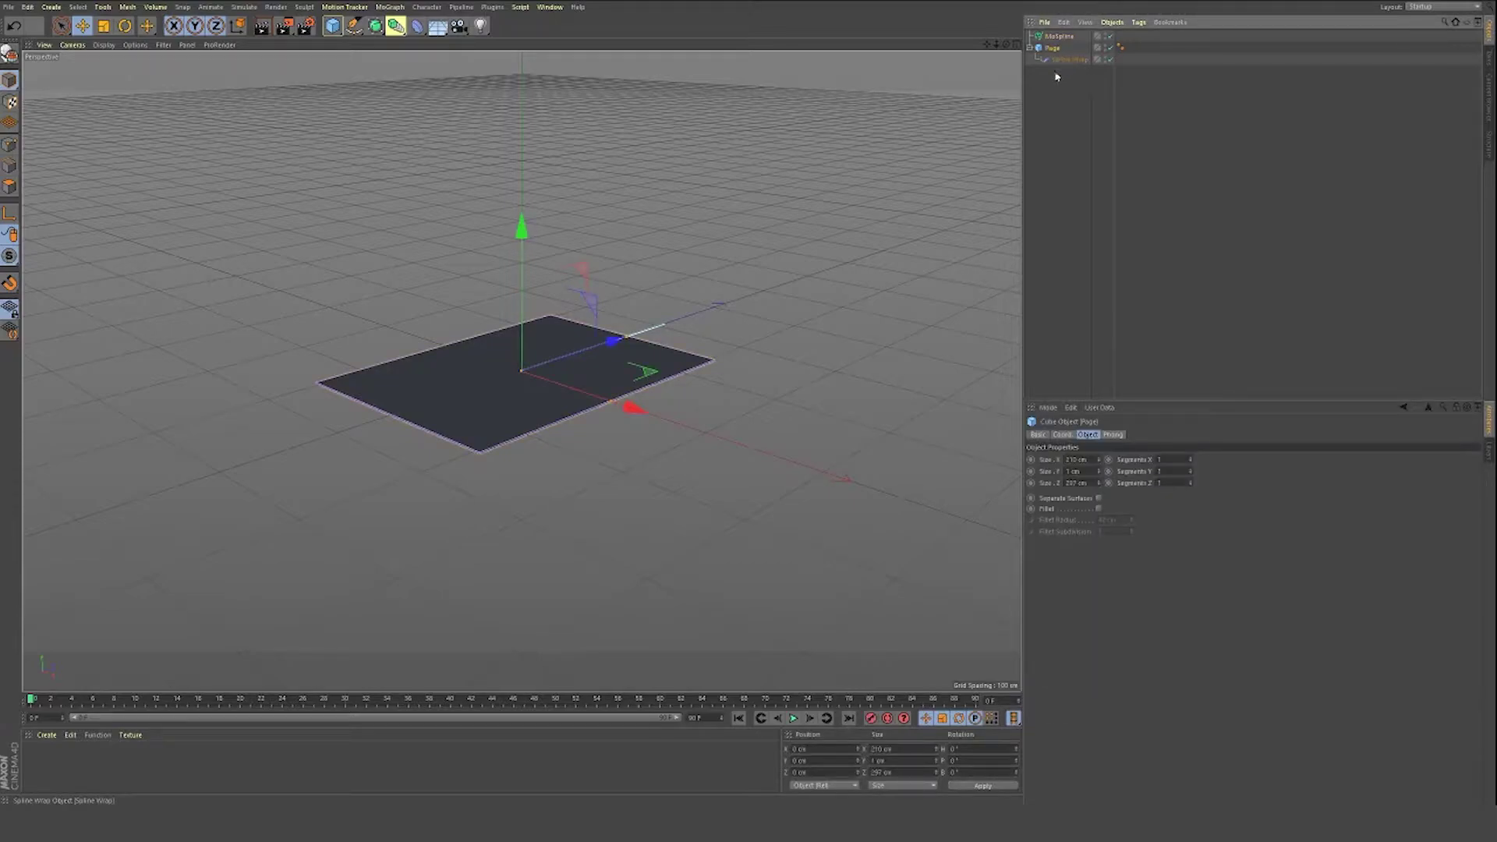
left_click(1057, 60)
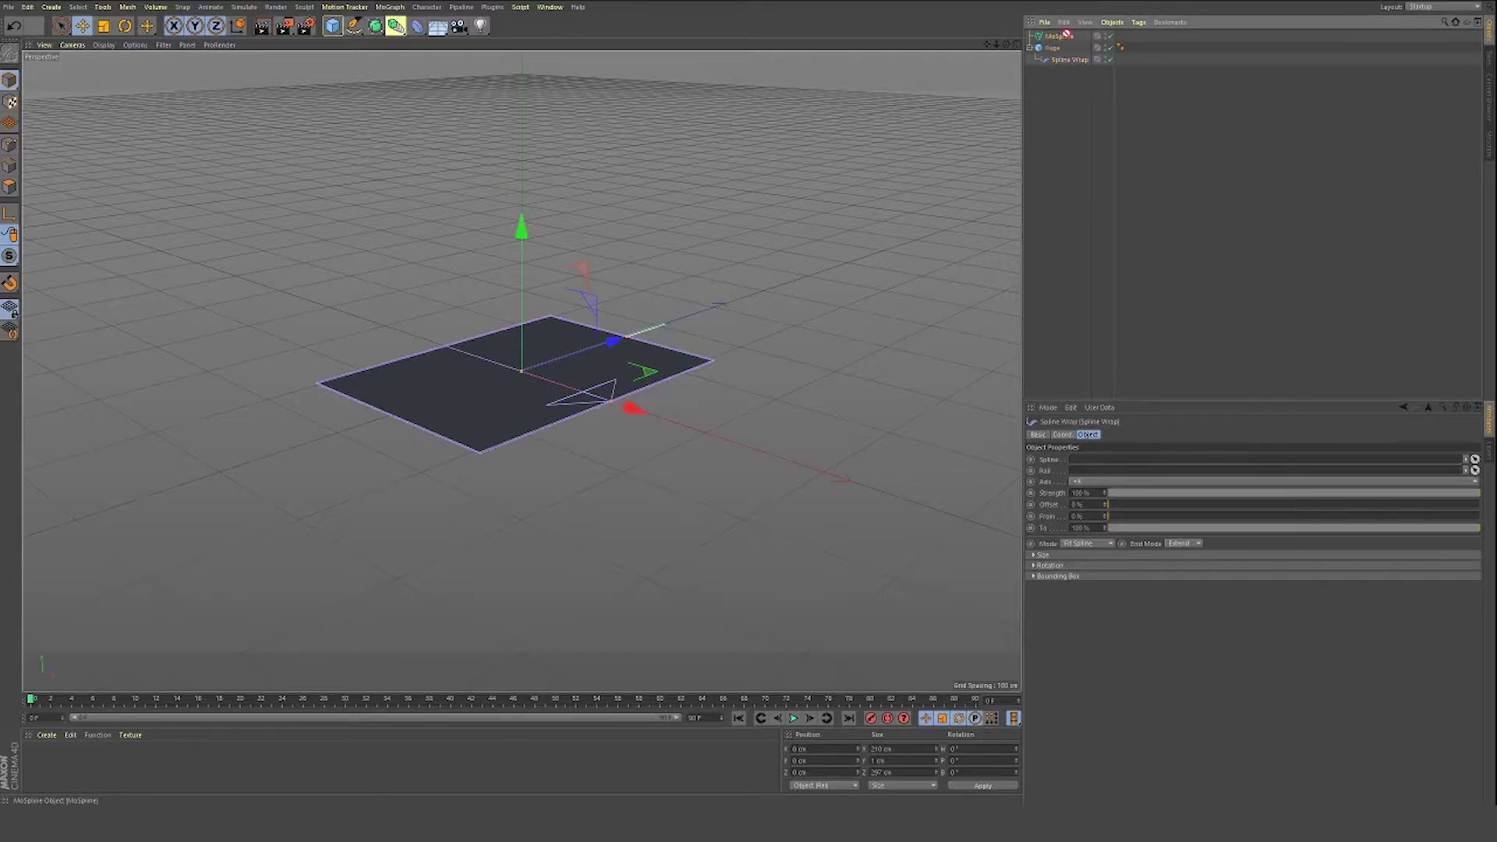
left_click_drag(1157, 439, 1082, 465)
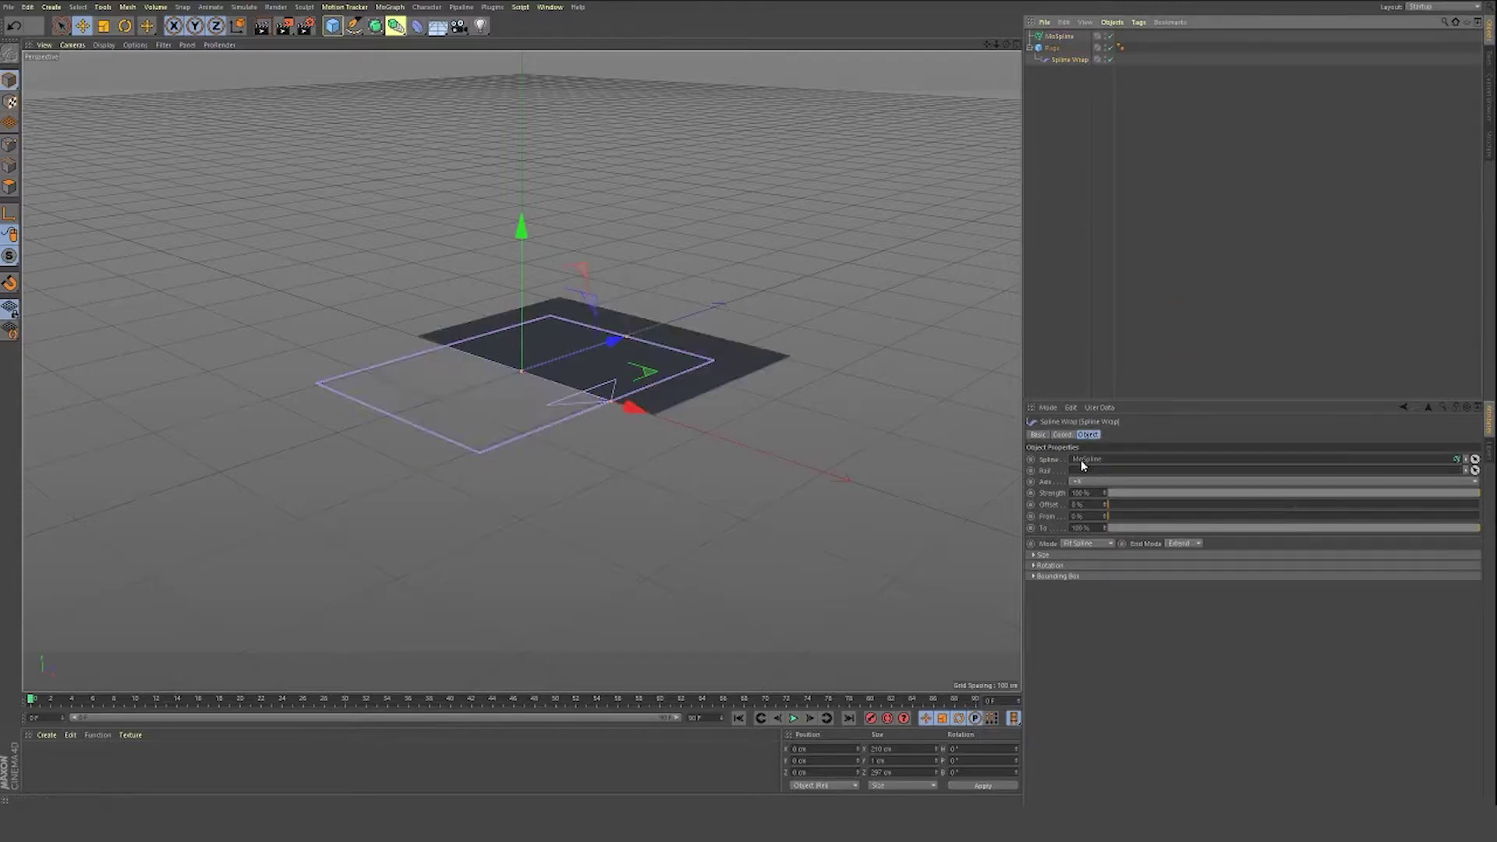
Step: Undo and restore the Spline Wrap's spline assignment to compare the page with and without it
left_click_drag(743, 227, 701, 277, "alt")
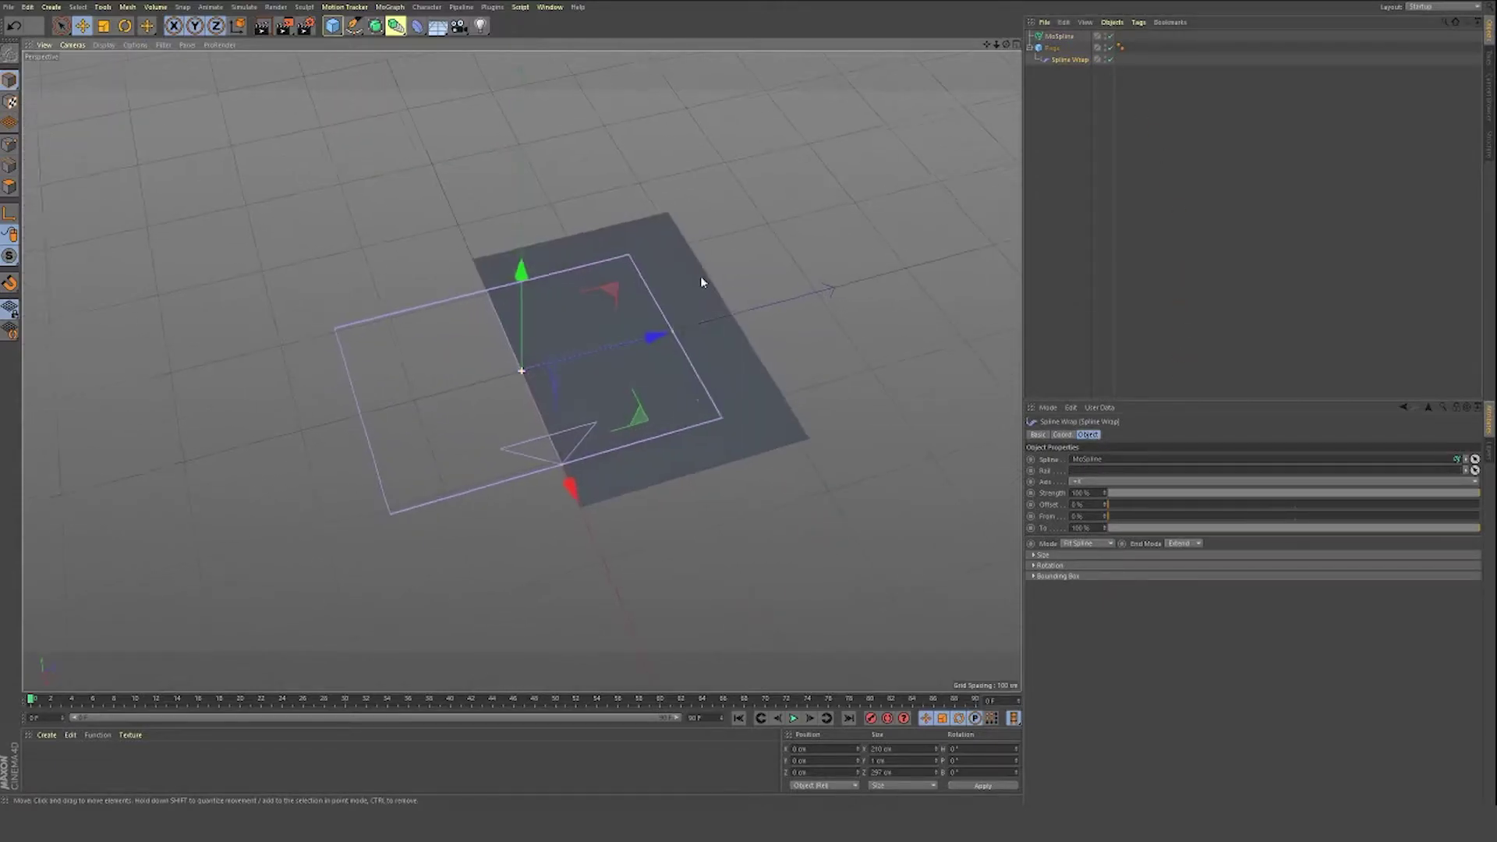
key("ctrl+z")
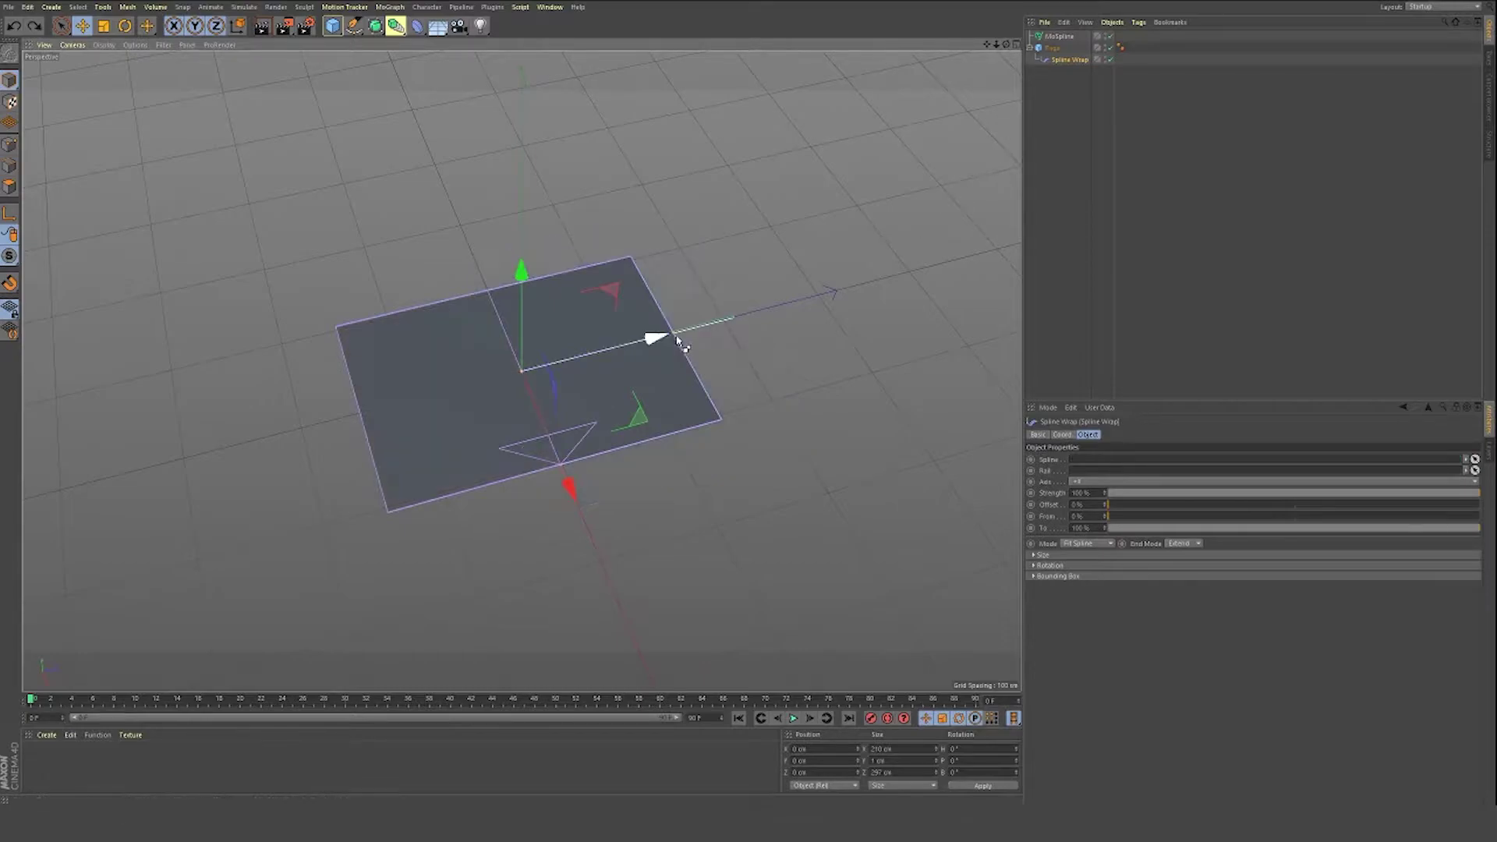
key("ctrl+shift+z")
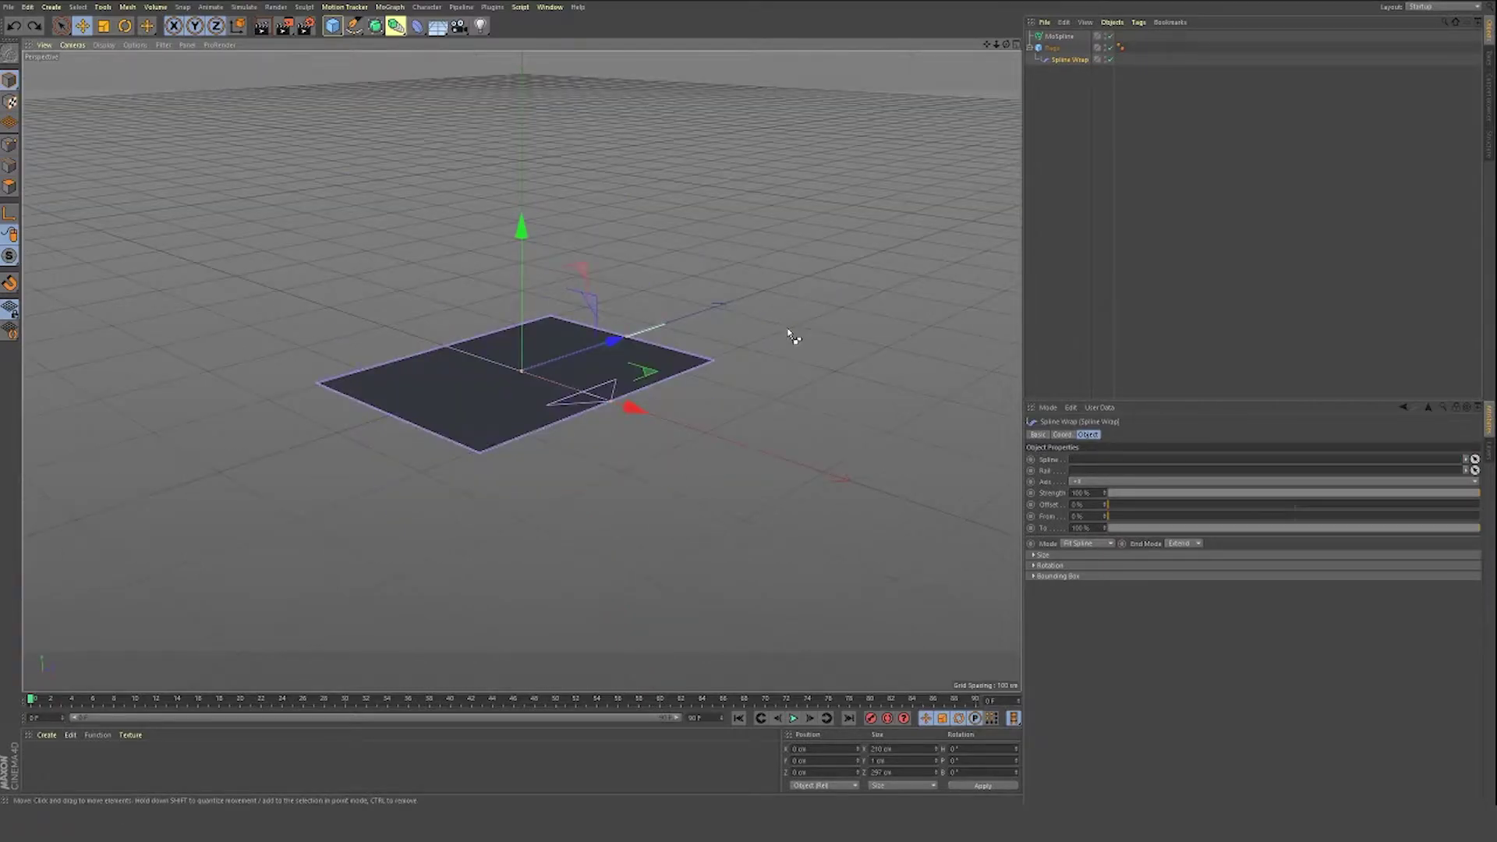
key("ctrl+y")
Step: Try out the MoSpline's heading and bank angles and undo each change
left_click_drag(757, 287, 695, 310, "alt")
left_click(1064, 36)
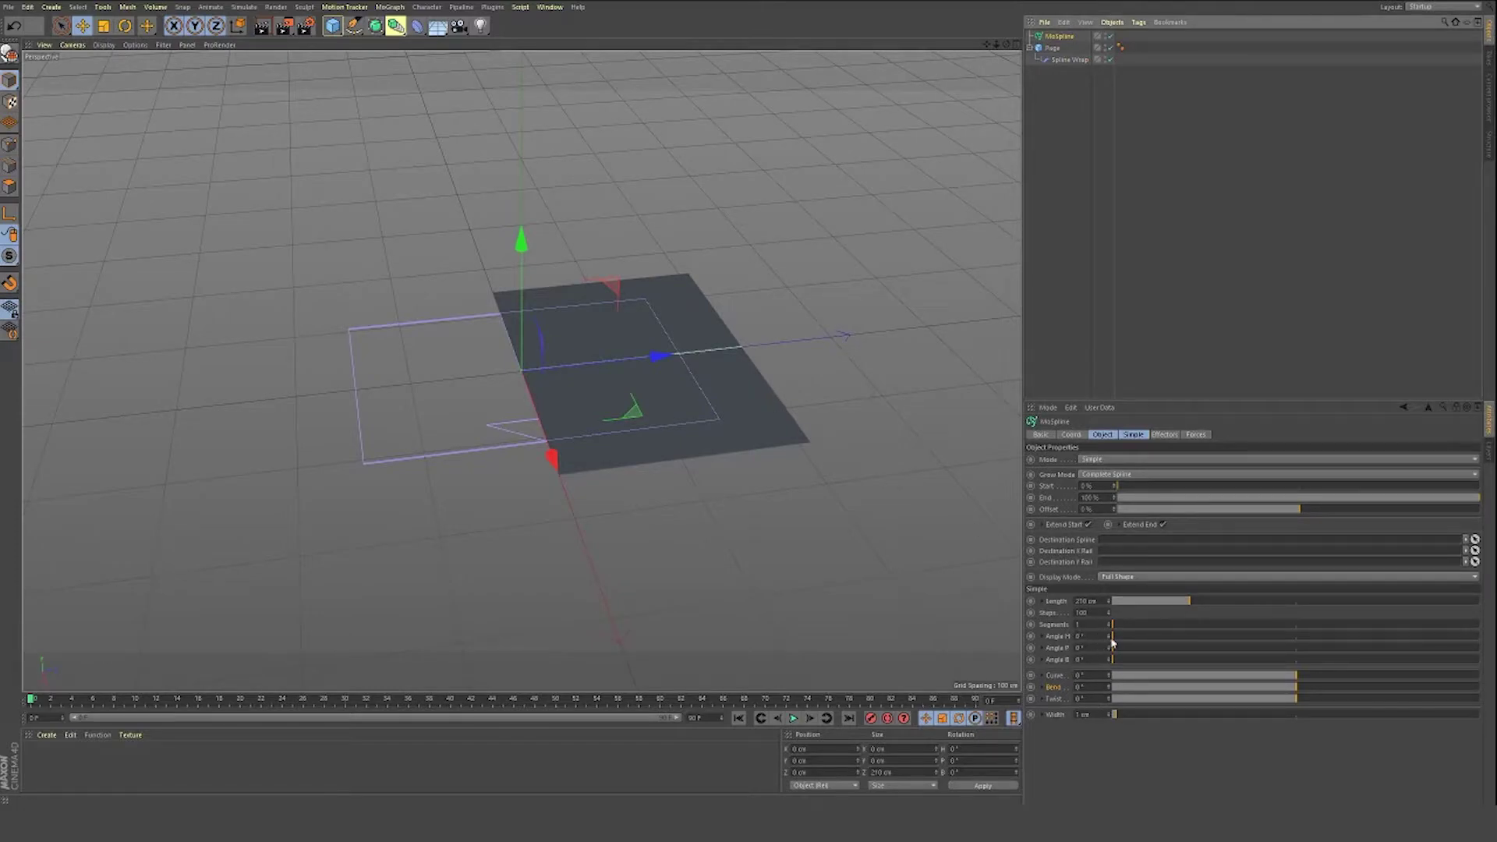
left_click_drag(1108, 637, 1108, 594)
key("ctrl+z")
key("ctrl+z")
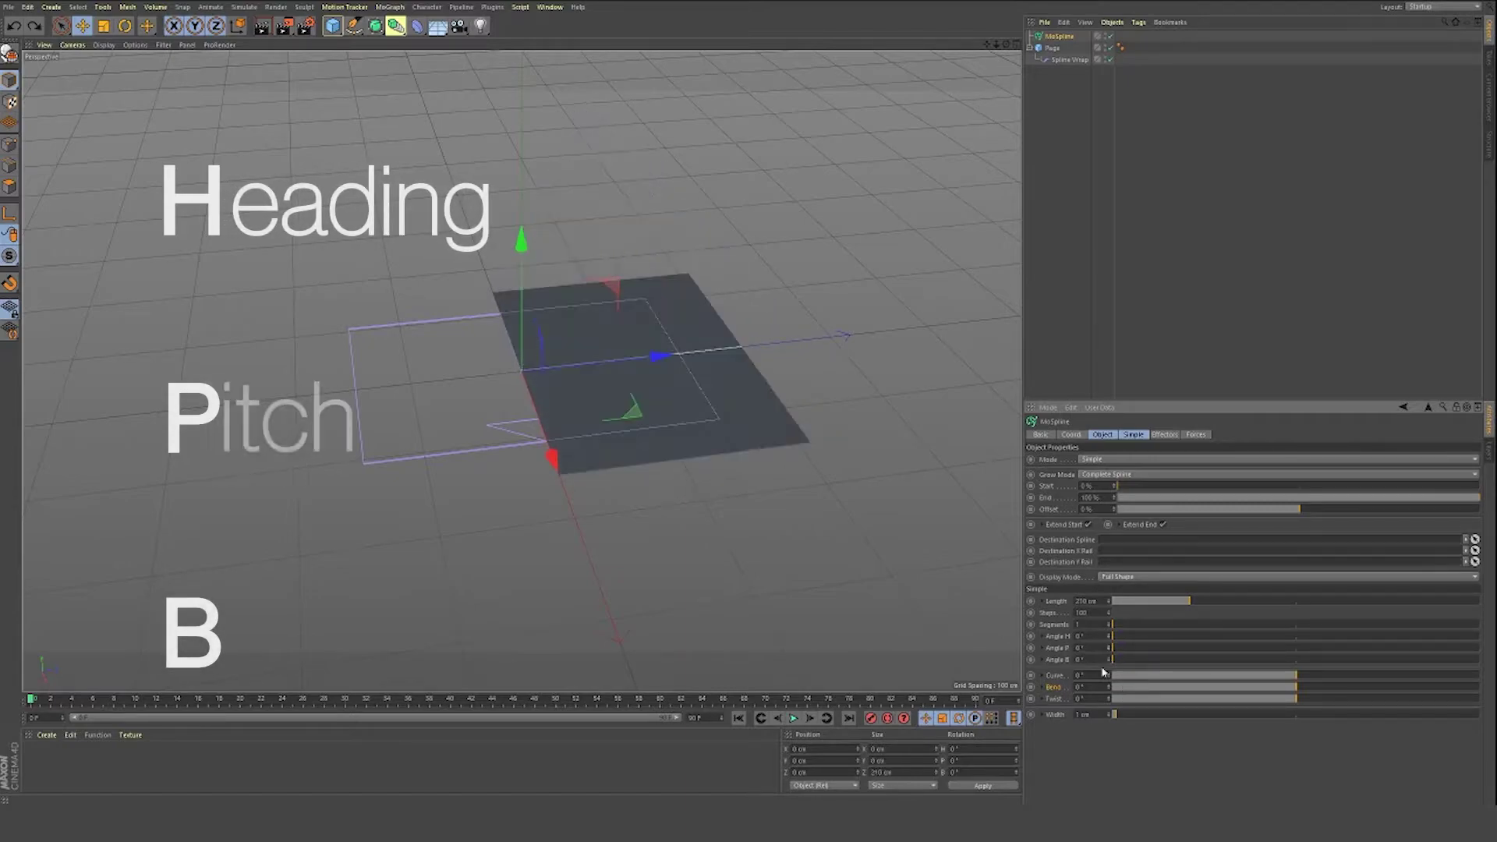
left_click_drag(1108, 659, 1110, 696)
key("ctrl+z")
key("ctrl+z")
key("ctrl+z")
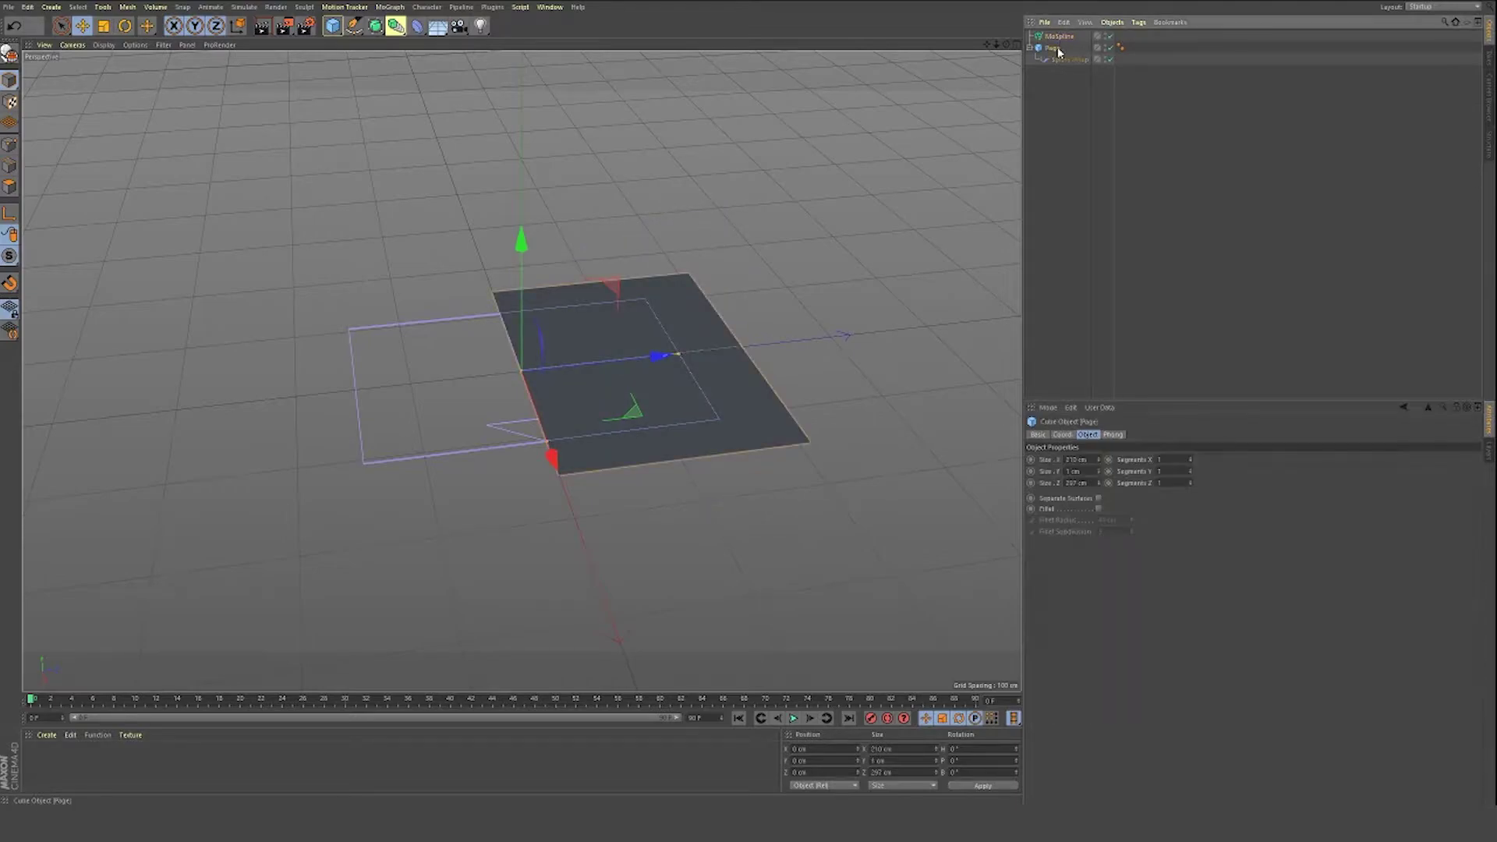
key("ctrl+z")
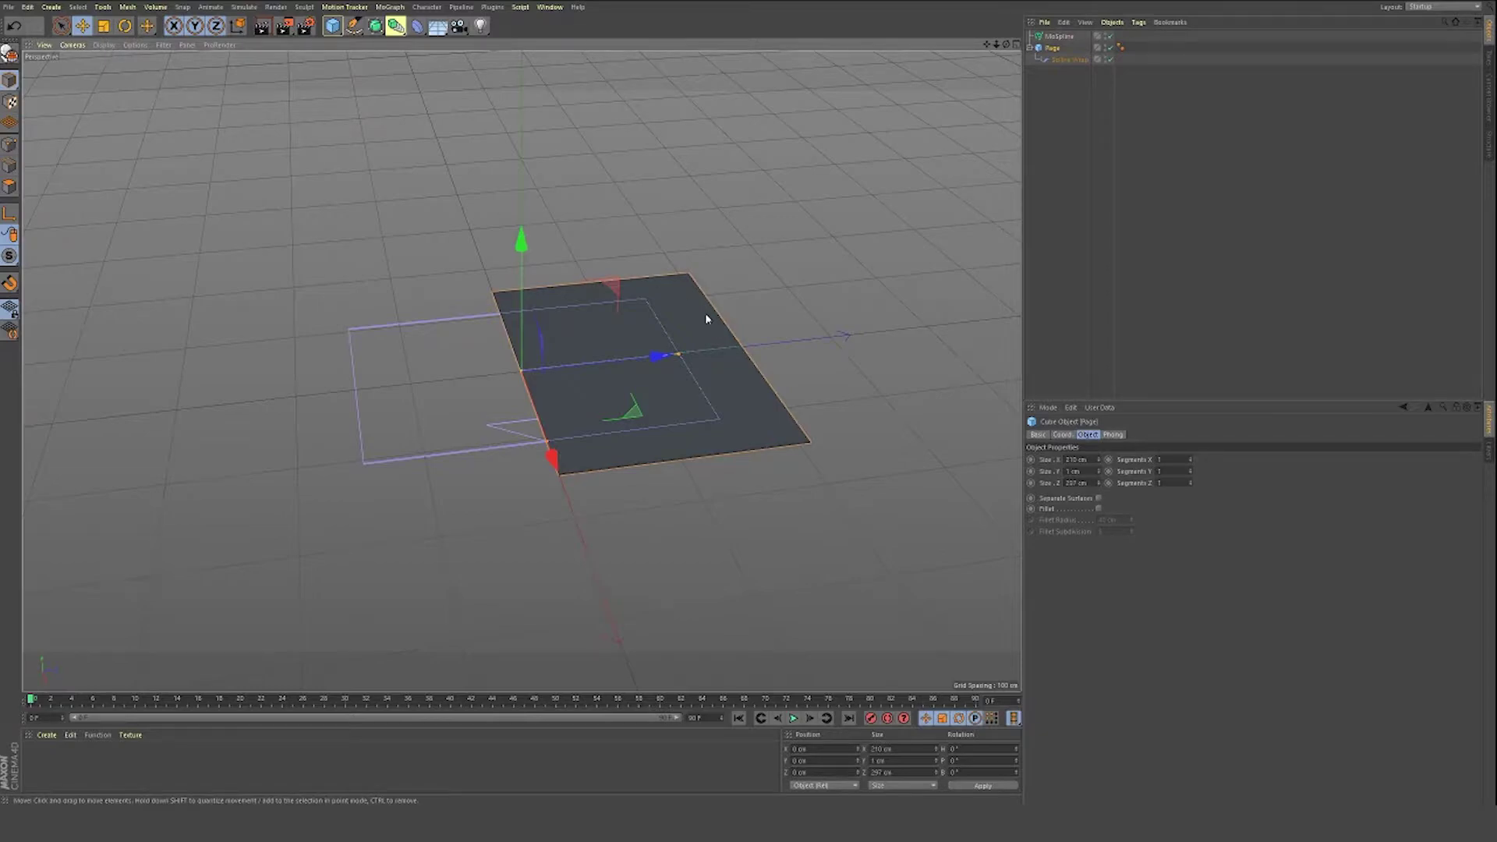
Step: Set the Page's segments to 20 in X and 30 in Z
middle_click_drag(706, 316, 635, 319, "alt")
right_click_drag(647, 363, 886, 439, "alt")
left_click_drag(1175, 460, 990, 462)
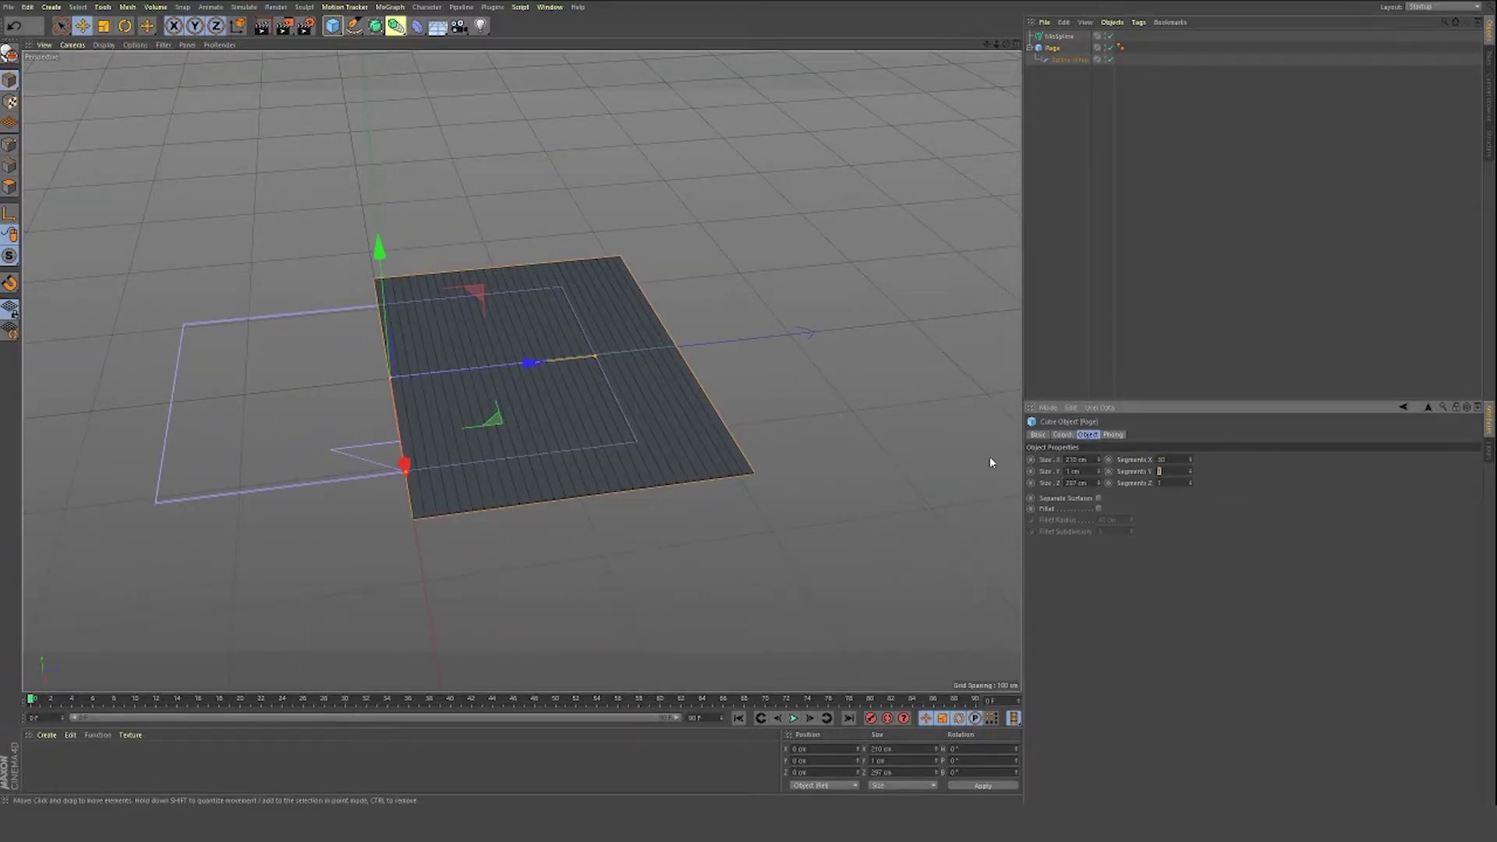
left_click(1174, 458)
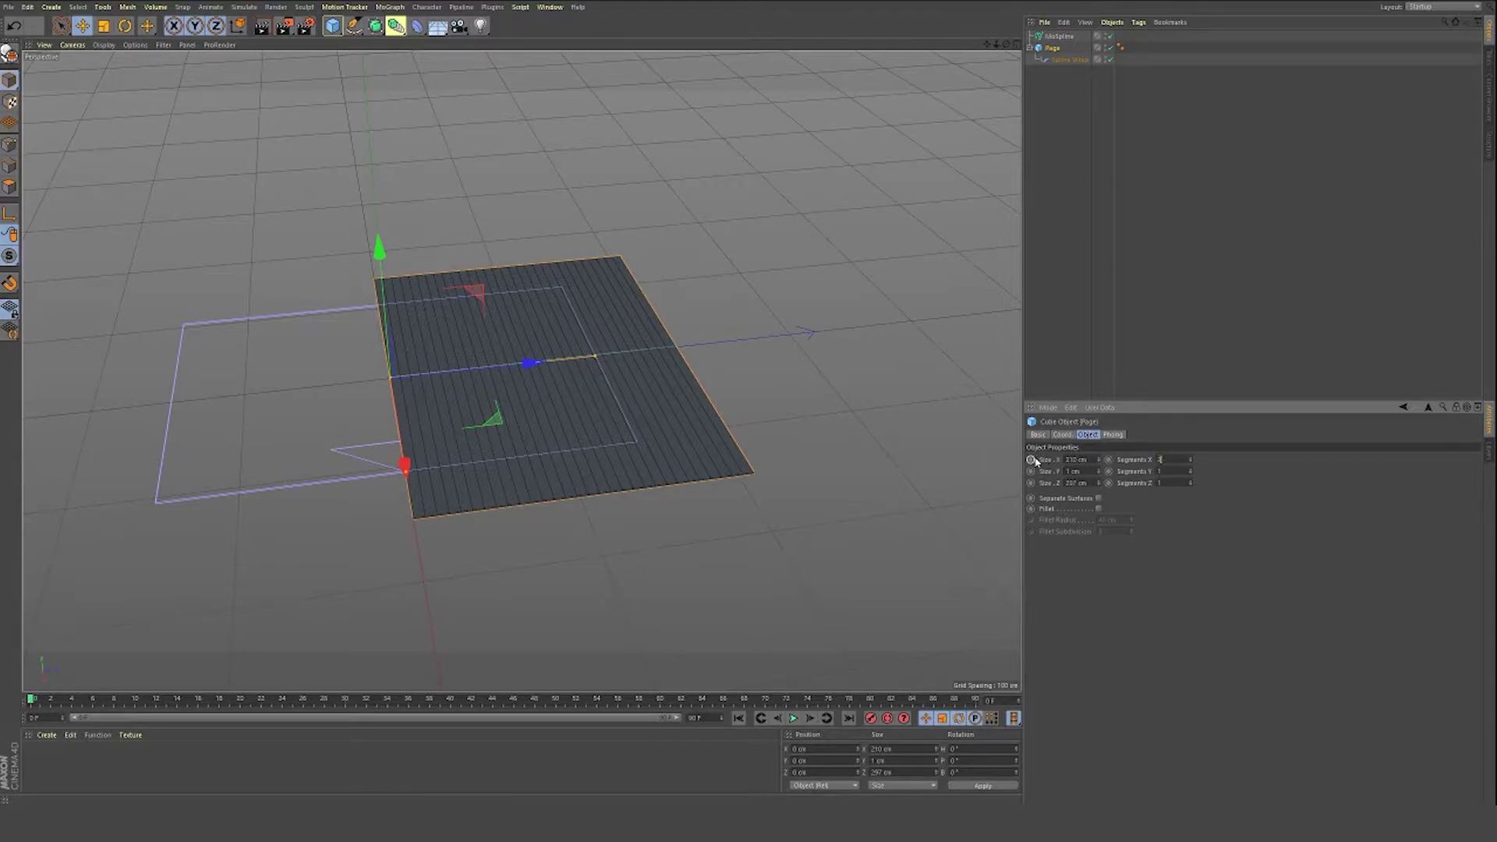
type("20")
key("Tab")
key("Tab")
left_click_drag(511, 242, 508, 282, "alt")
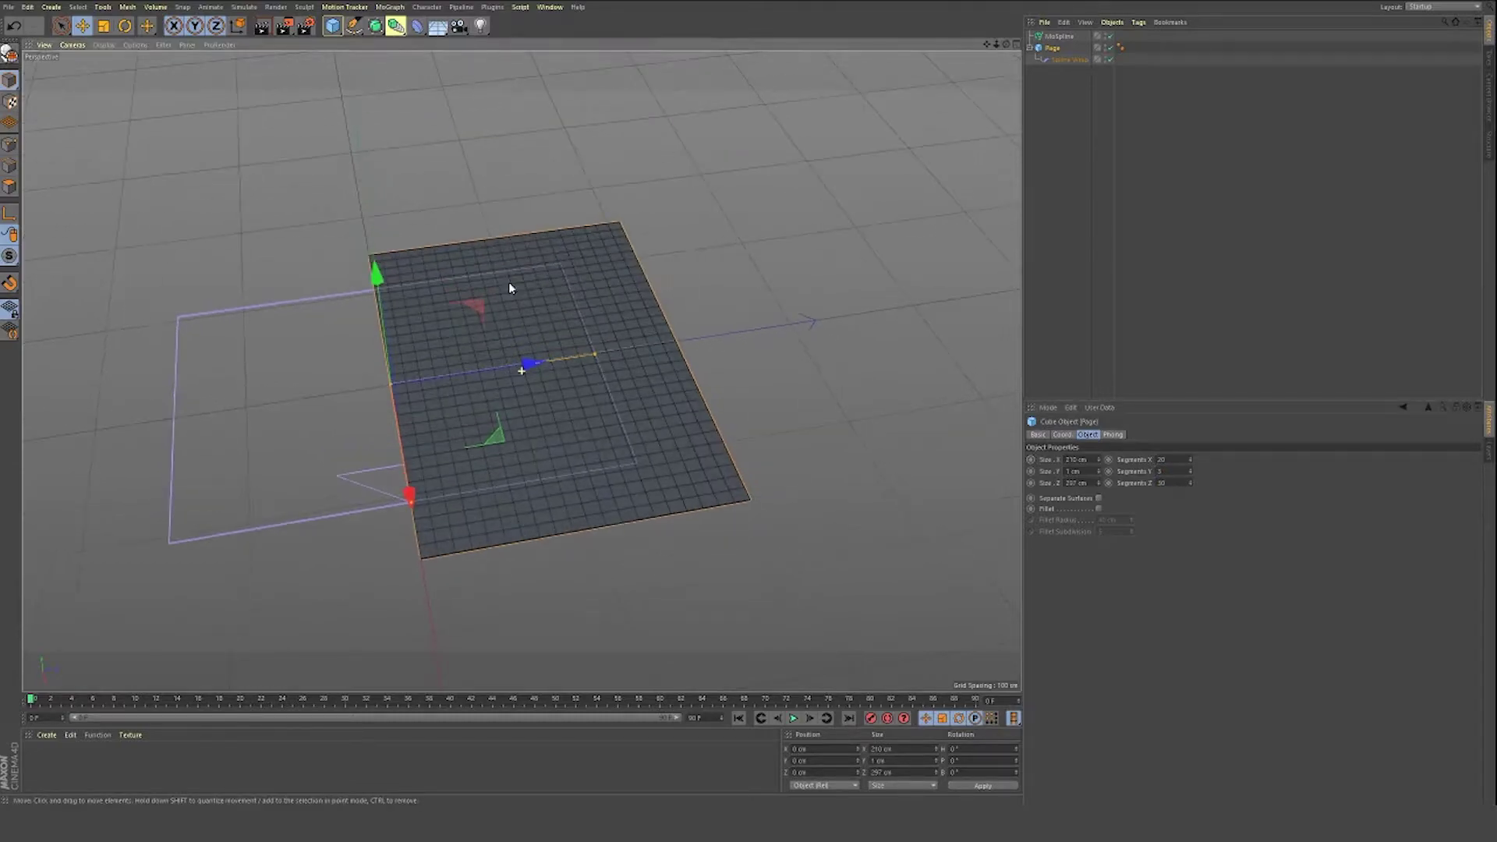
Step: Try out the MoSpline's curve, bend and twist values to deform the page
left_click(1059, 36)
left_click_drag(996, 193, 818, 344, "alt")
mouse_move(1108, 675)
left_mouse_down()
mouse_move(1108, 655)
mouse_move(1108, 724)
mouse_move(1108, 672)
left_mouse_up()
key("ctrl+z")
left_click_drag(715, 552, 574, 239, "alt")
Step: Reset the MoSpline's bend and twist to 0°
double_click(1082, 686)
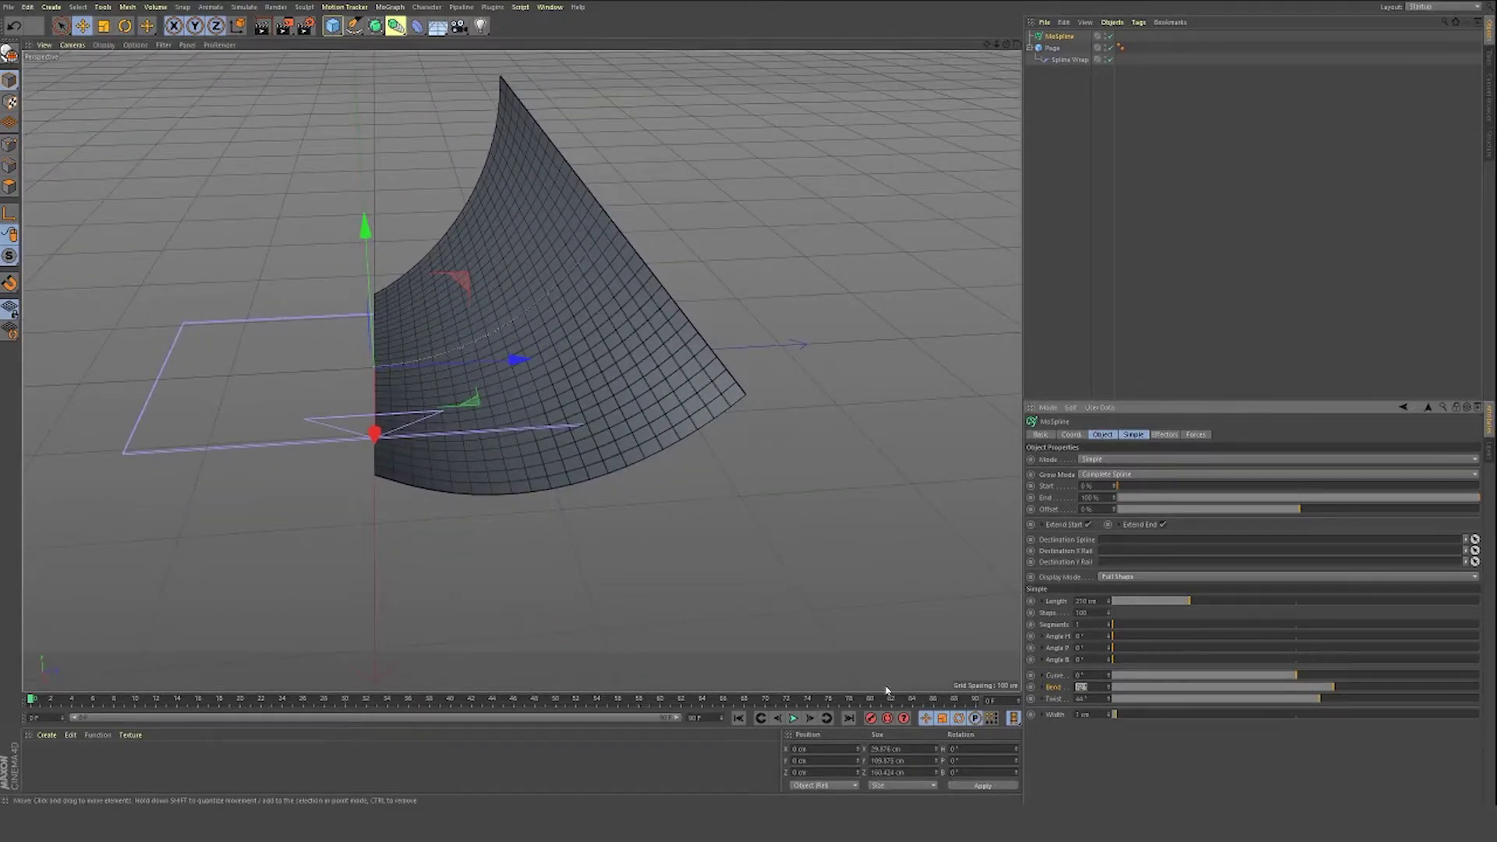
type("0")
key("Return")
double_click(1082, 698)
type("0")
key("Return")
middle_click_drag(462, 245, 545, 260, "alt")
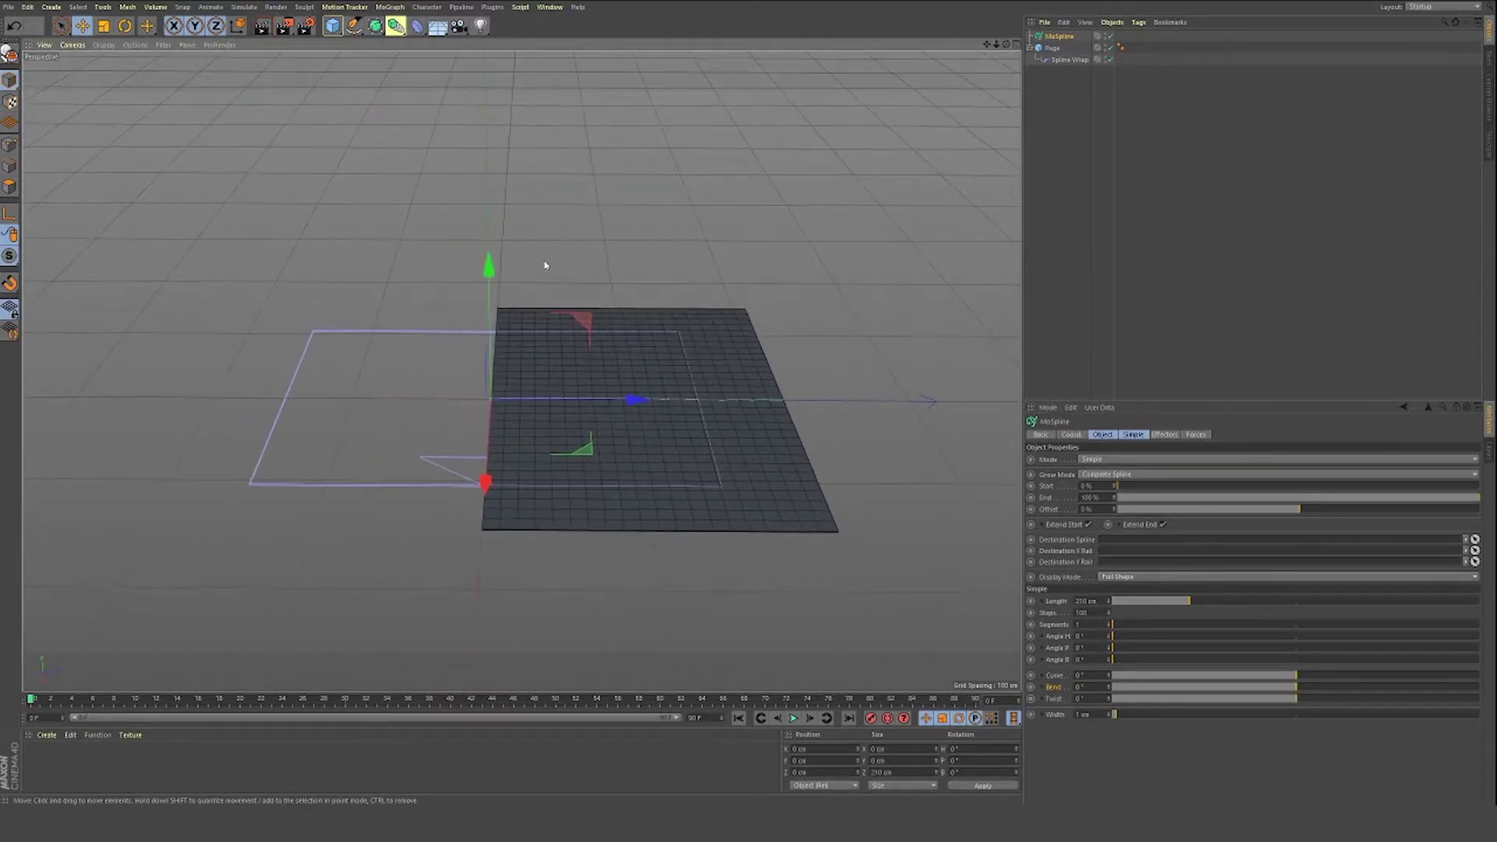
Step: Try out the MoSpline's pitch angle and undo the change
left_click(1052, 48)
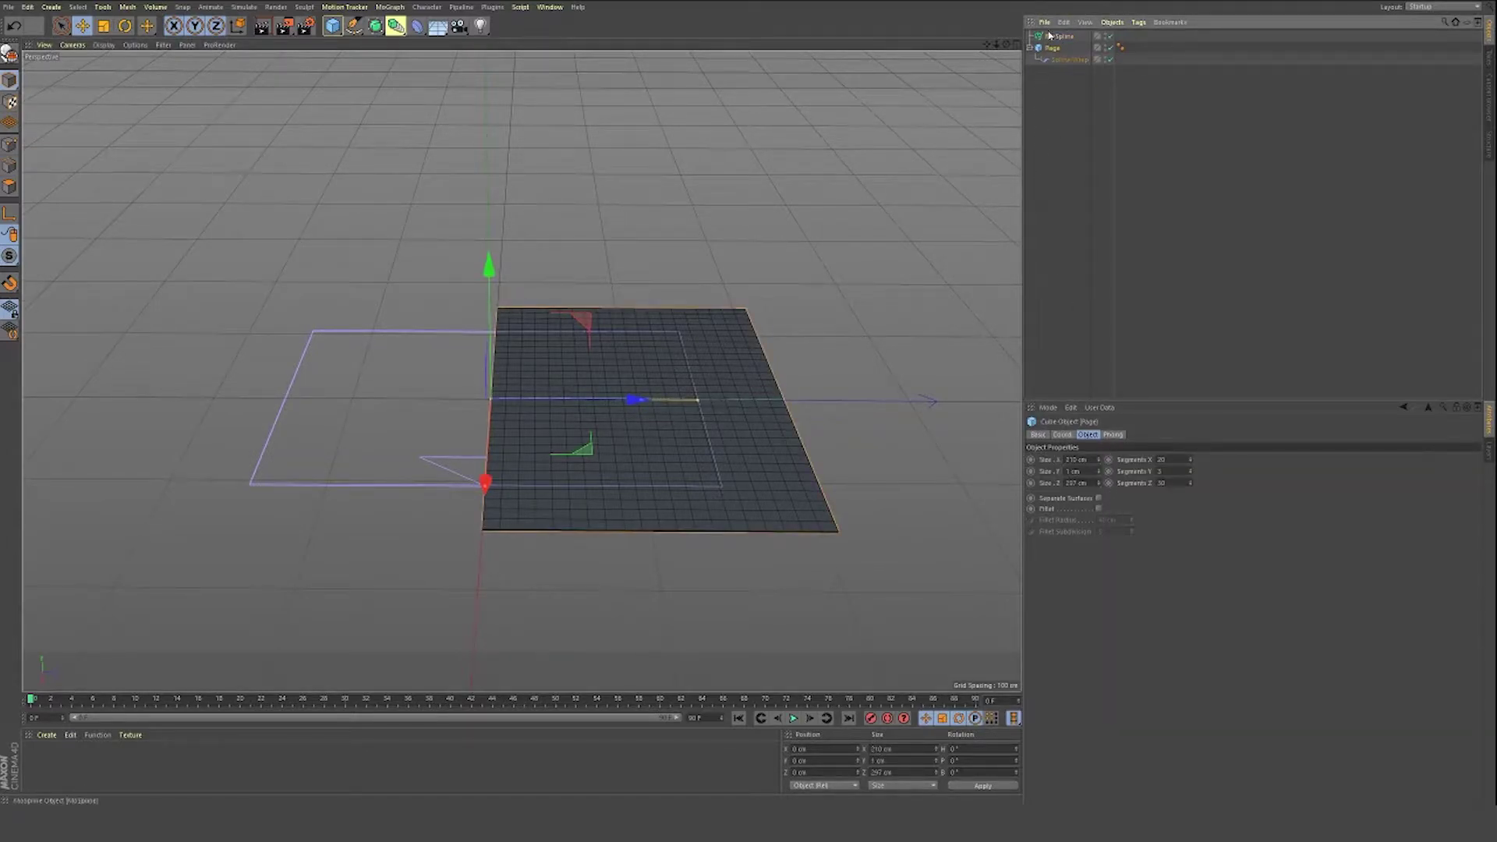
left_click(1059, 36)
mouse_move(1111, 654)
left_mouse_down()
mouse_move(1232, 654)
mouse_move(1112, 654)
left_mouse_up()
key("ctrl+z")
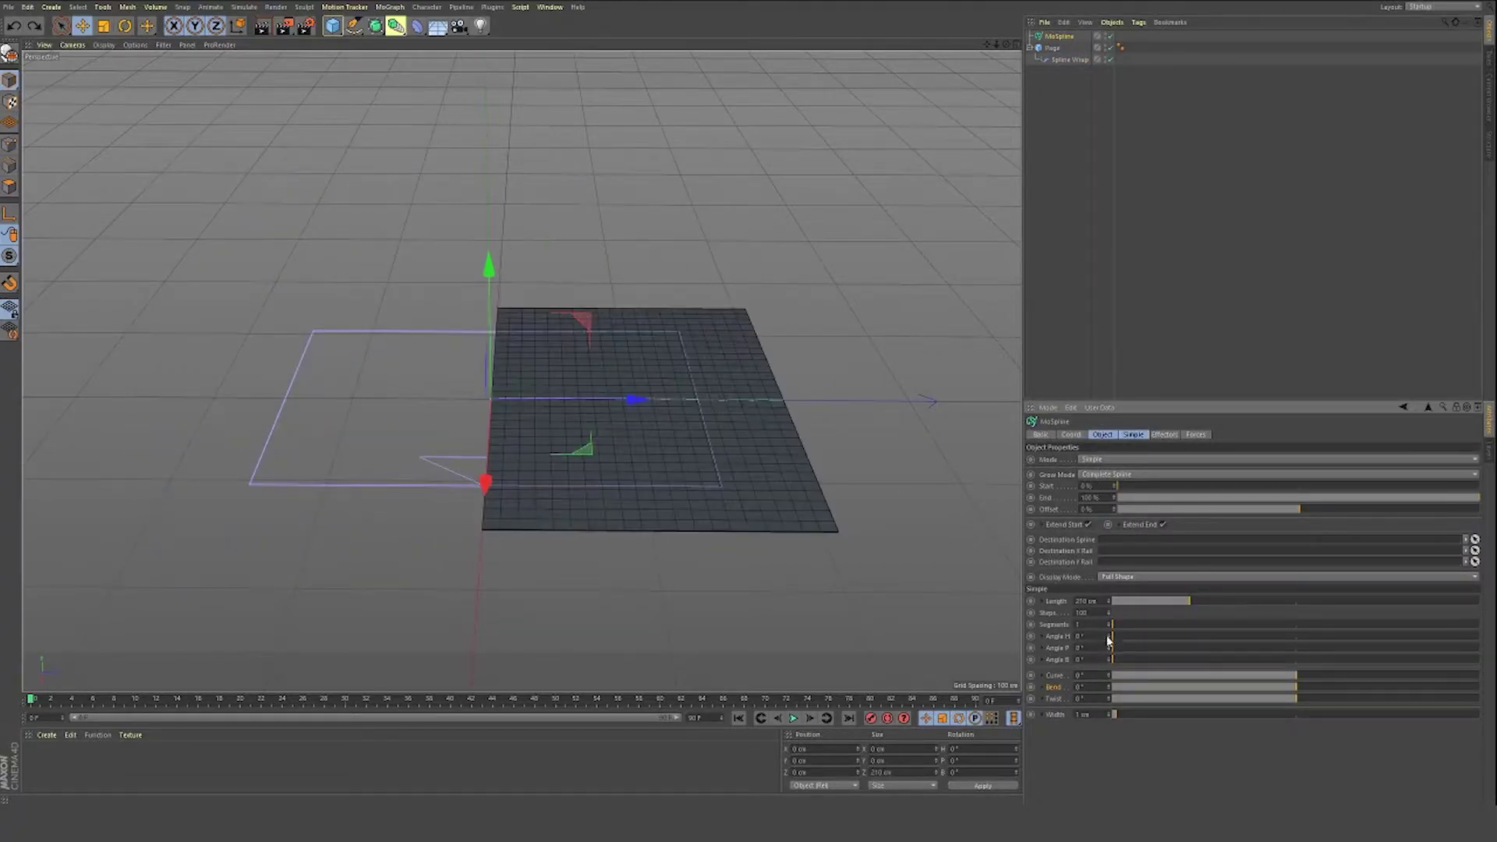
Step: Keyframe the MoSpline's pitch angle at 0° on frame 0 and 180° on frame 60
left_click(1031, 648)
left_click_drag(686, 696, 661, 698)
left_click(1031, 648)
type("180")
key("Return")
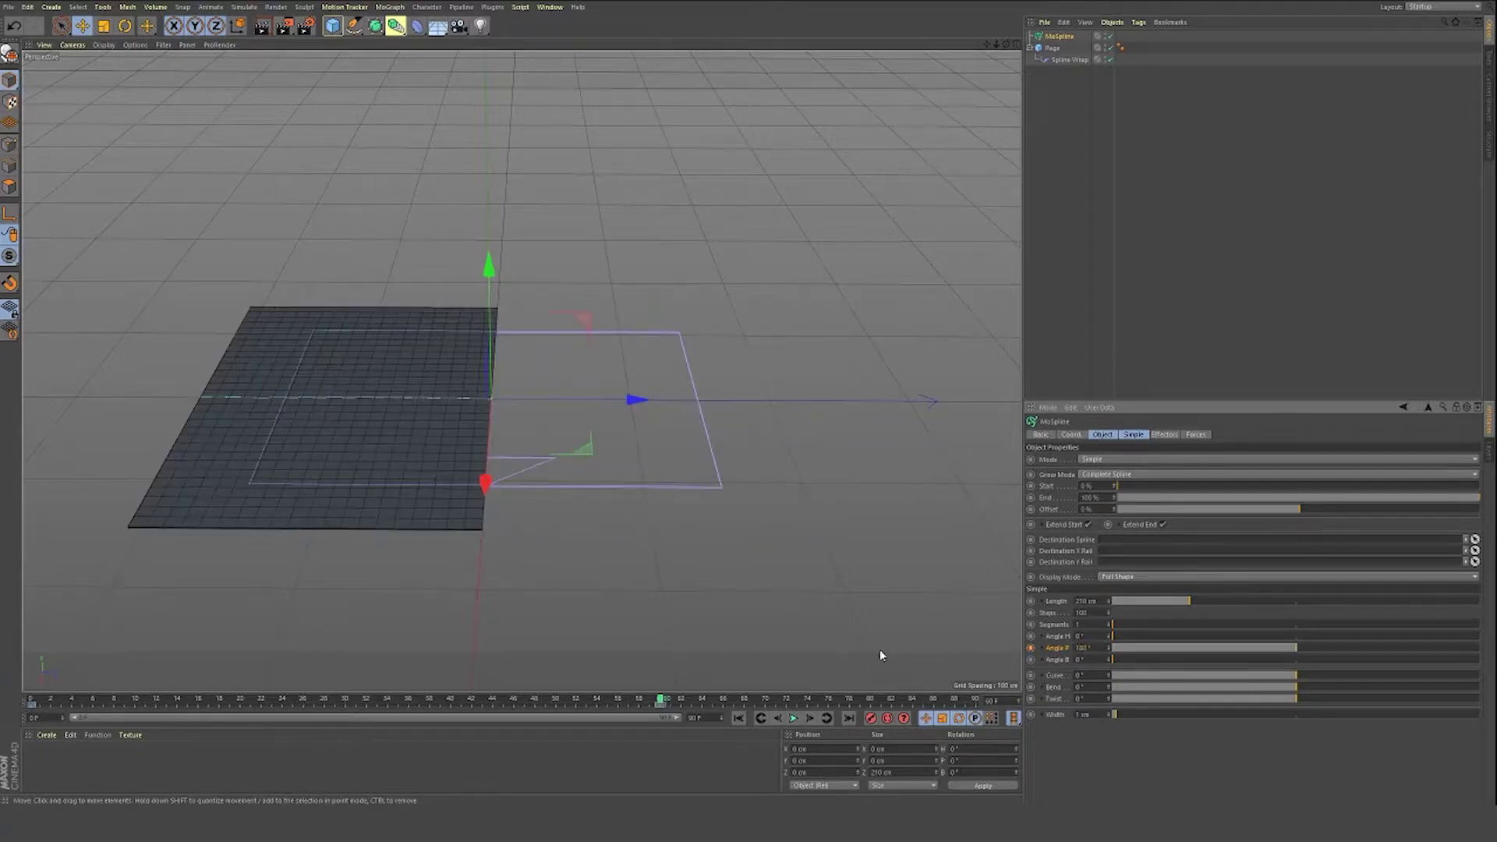
left_click(1031, 648)
Step: Play the page-turn animation from the start and return to frame 0
left_click_drag(468, 697, 31, 704)
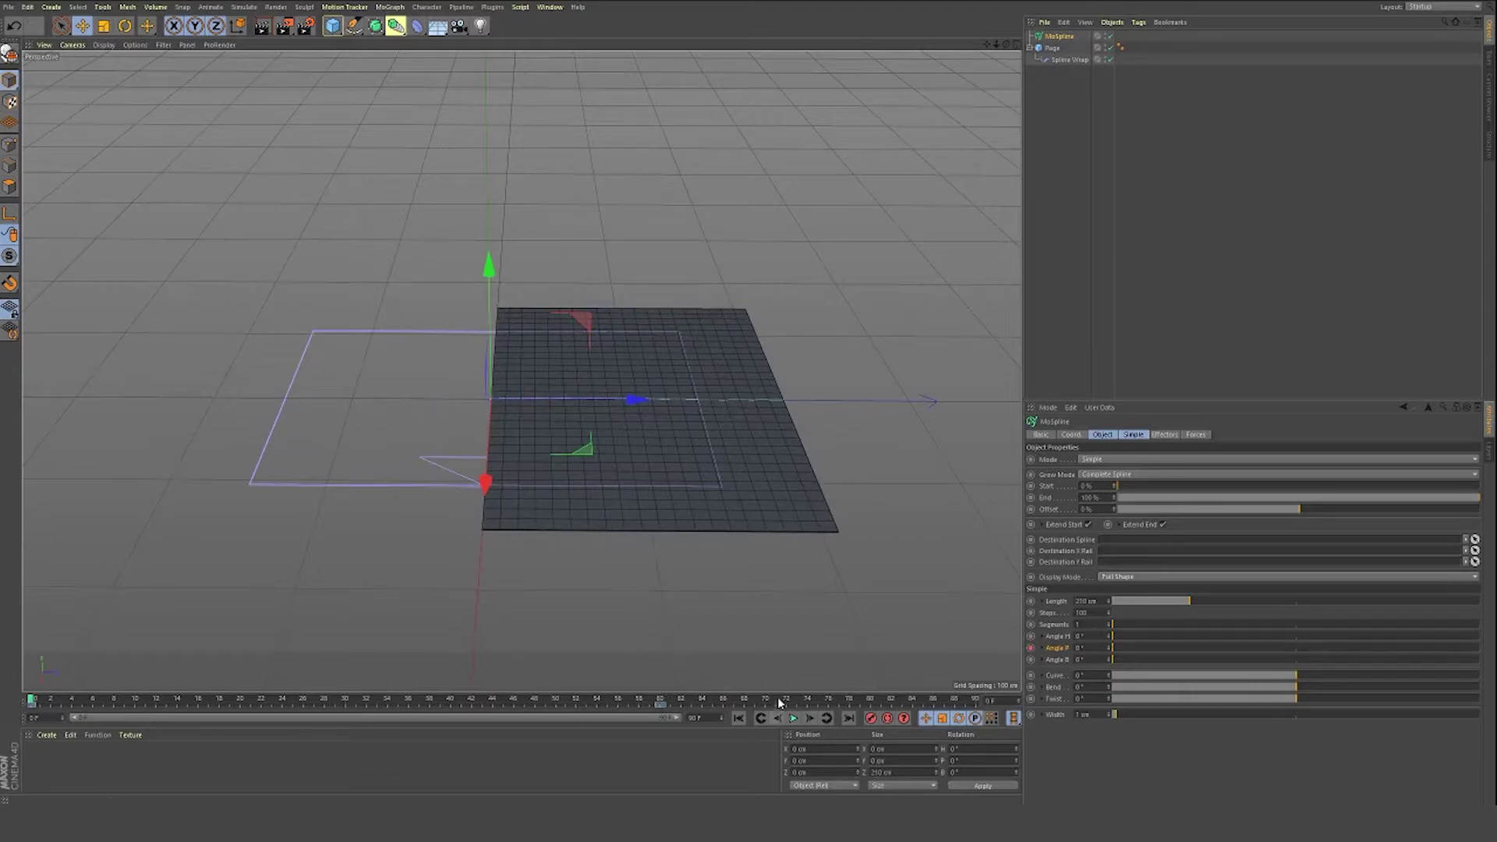
left_click(793, 718)
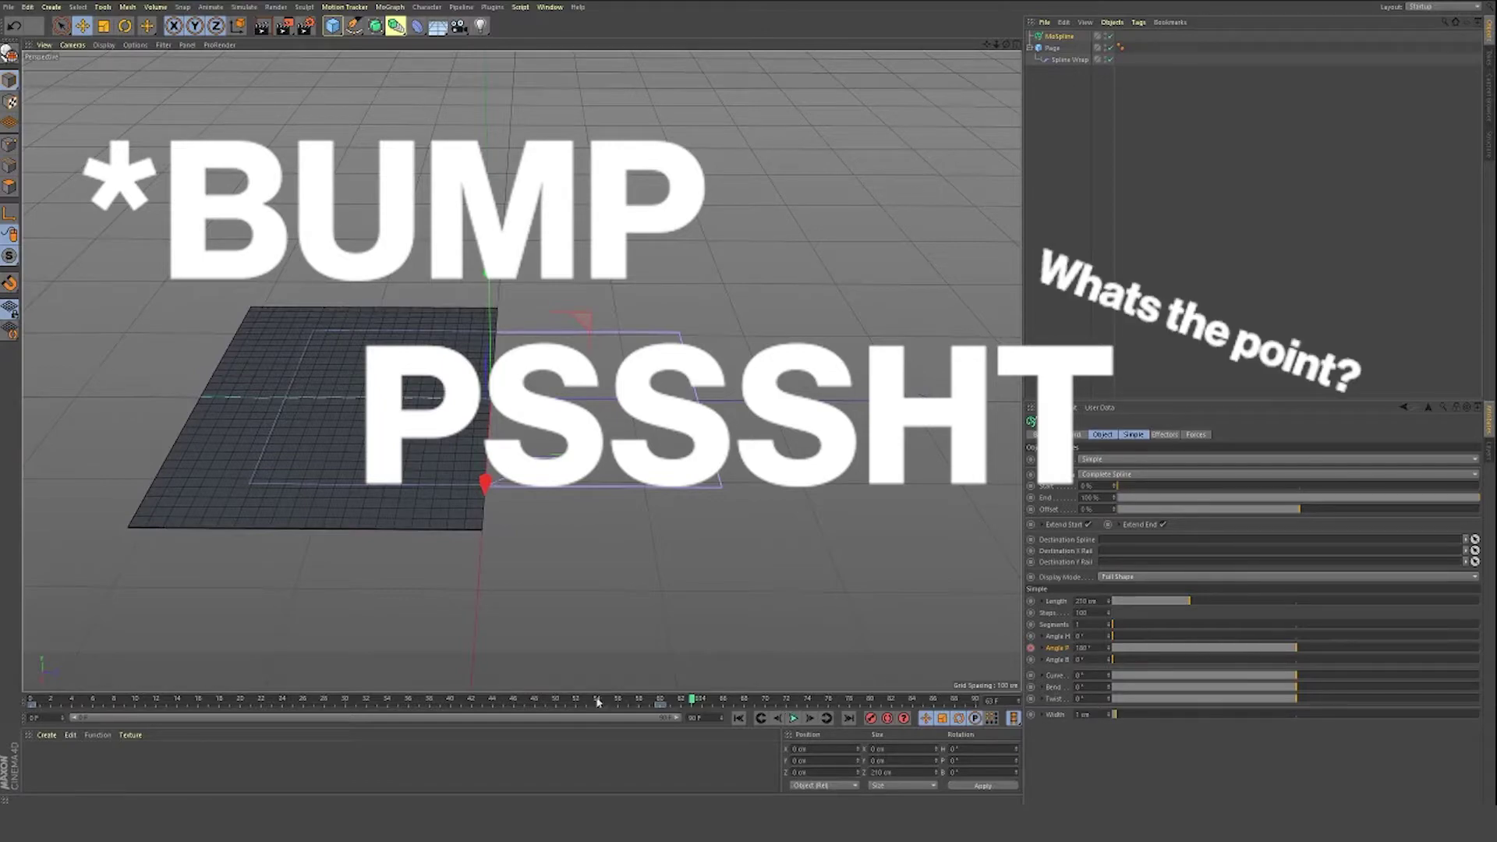
left_click_drag(131, 701, 3, 707)
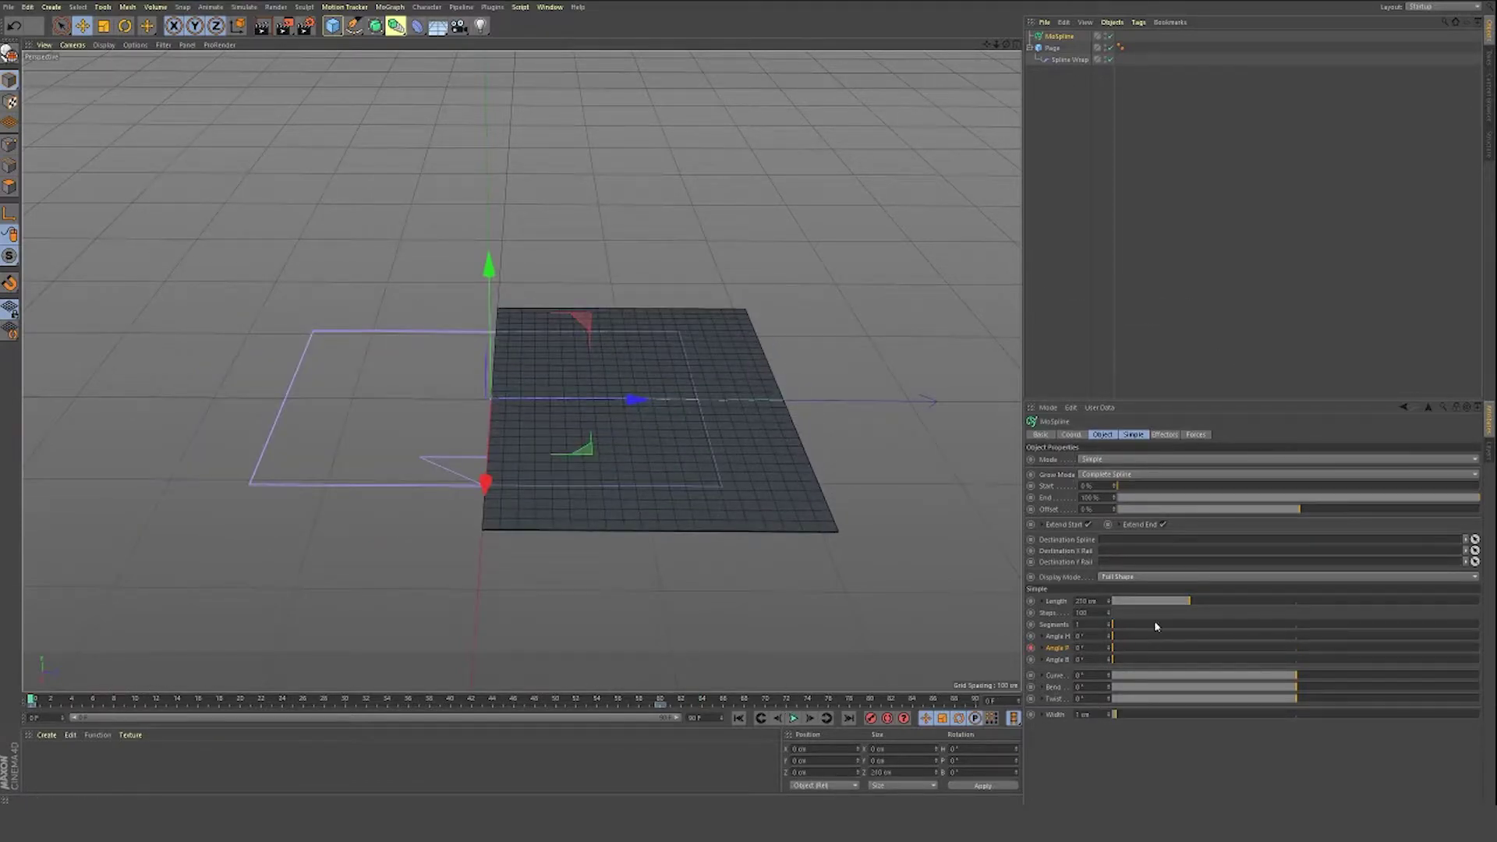
Step: Keyframe the MoSpline's bend and twist at 0° on frame 0 and turn on automatic keyframing
left_click_drag(1108, 687, 1123, 615)
key("ctrl+z")
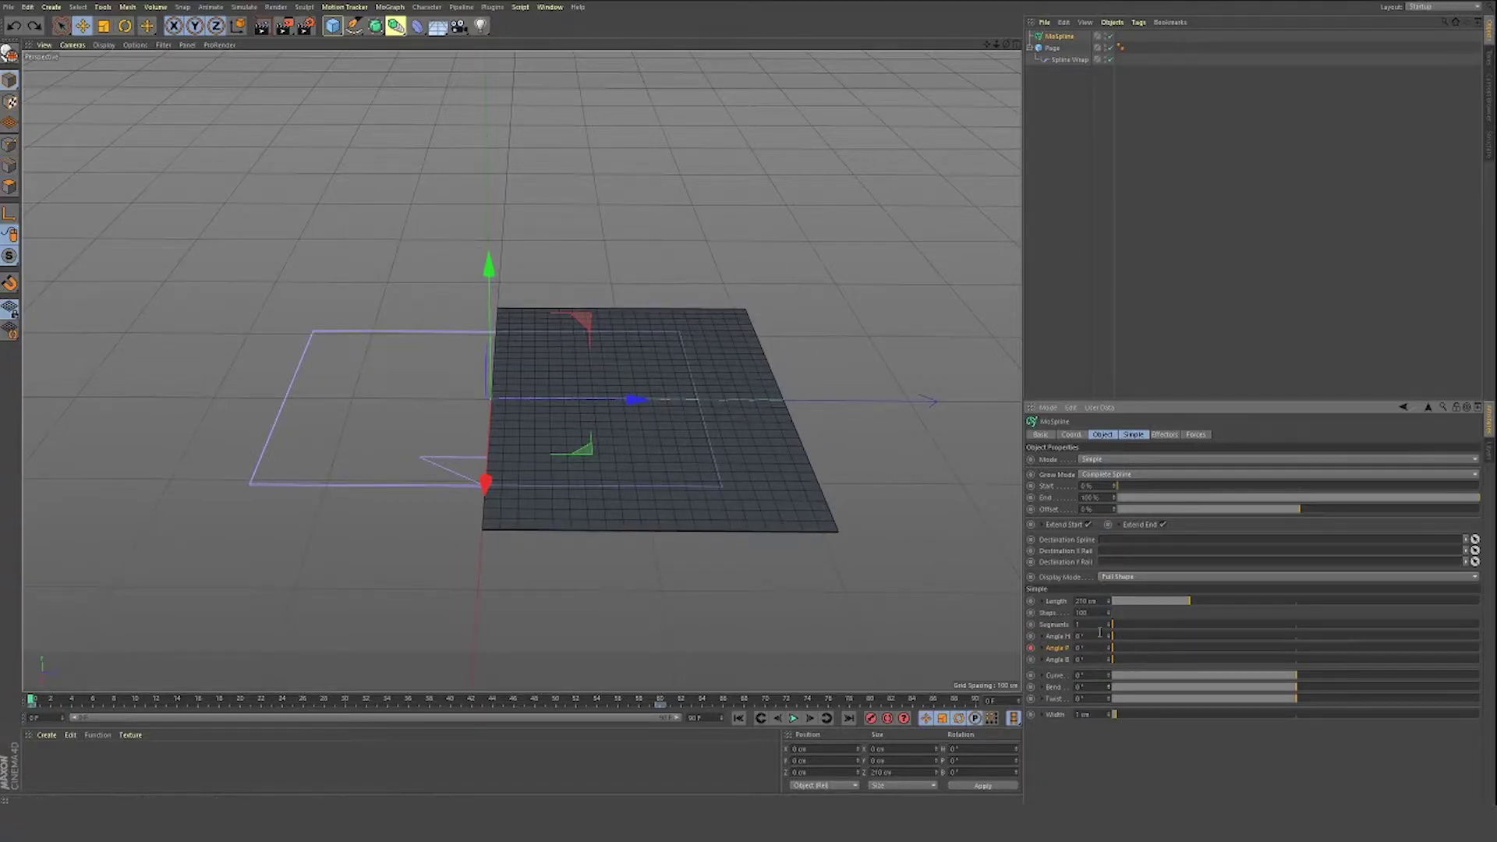
left_click(1030, 687)
left_click(1031, 699)
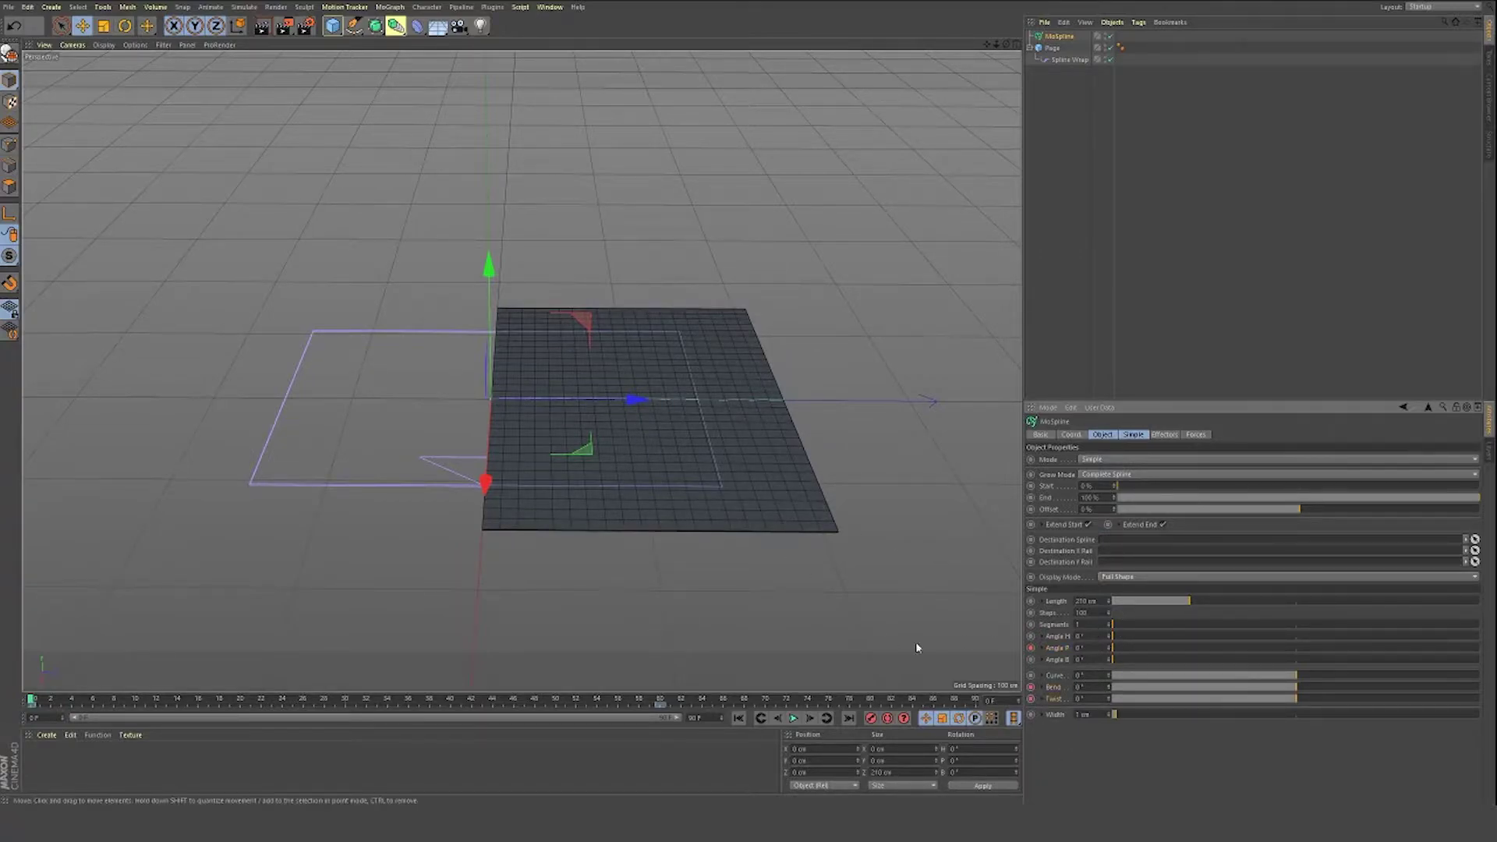
left_click(889, 718)
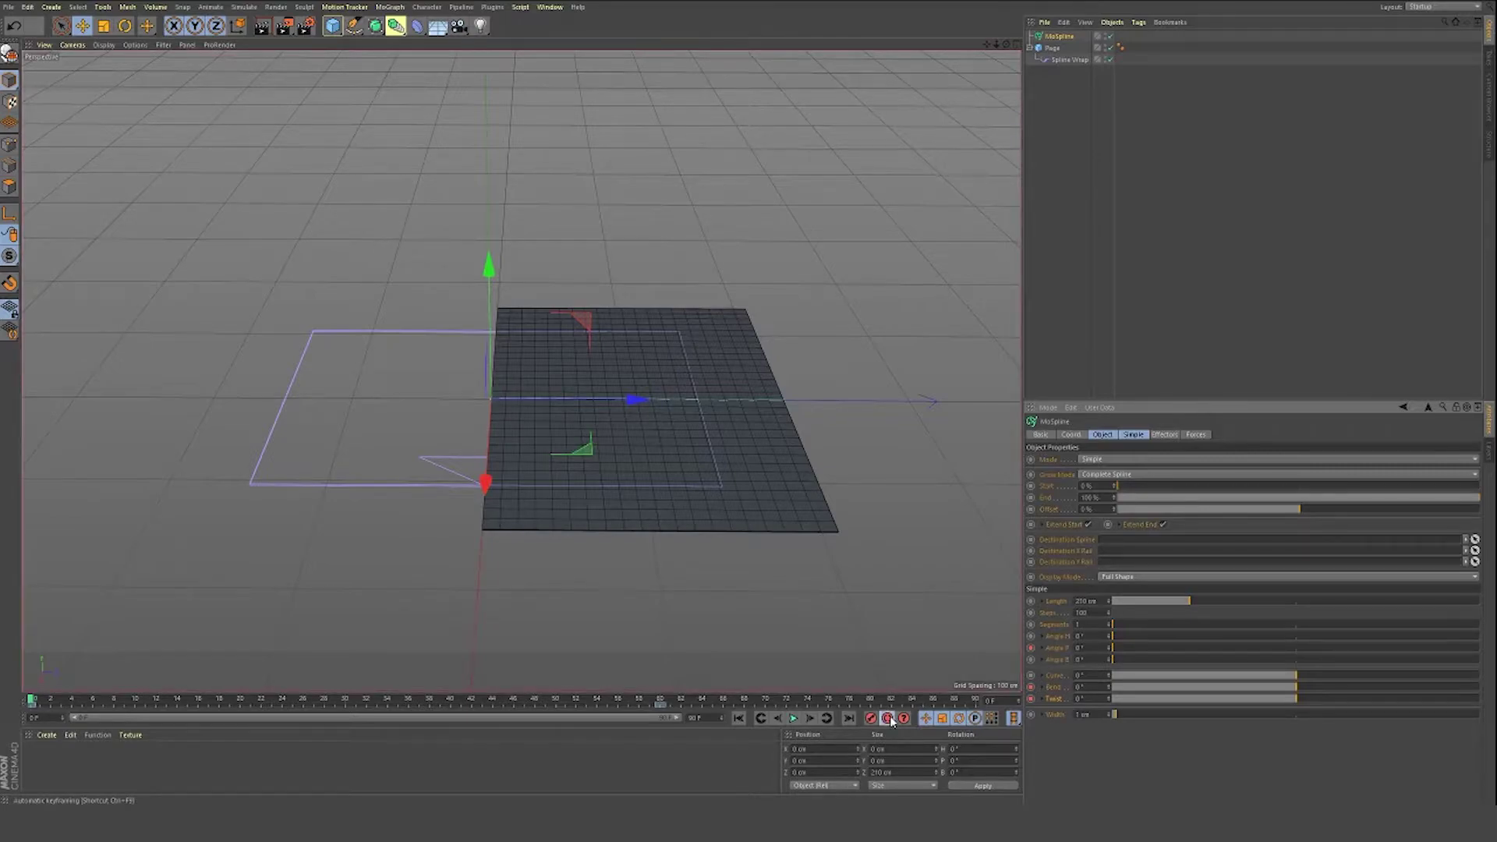
Step: Keyframe the MoSpline's bend at 0° on frame 60 and at -55° on frame 30
left_click(659, 701)
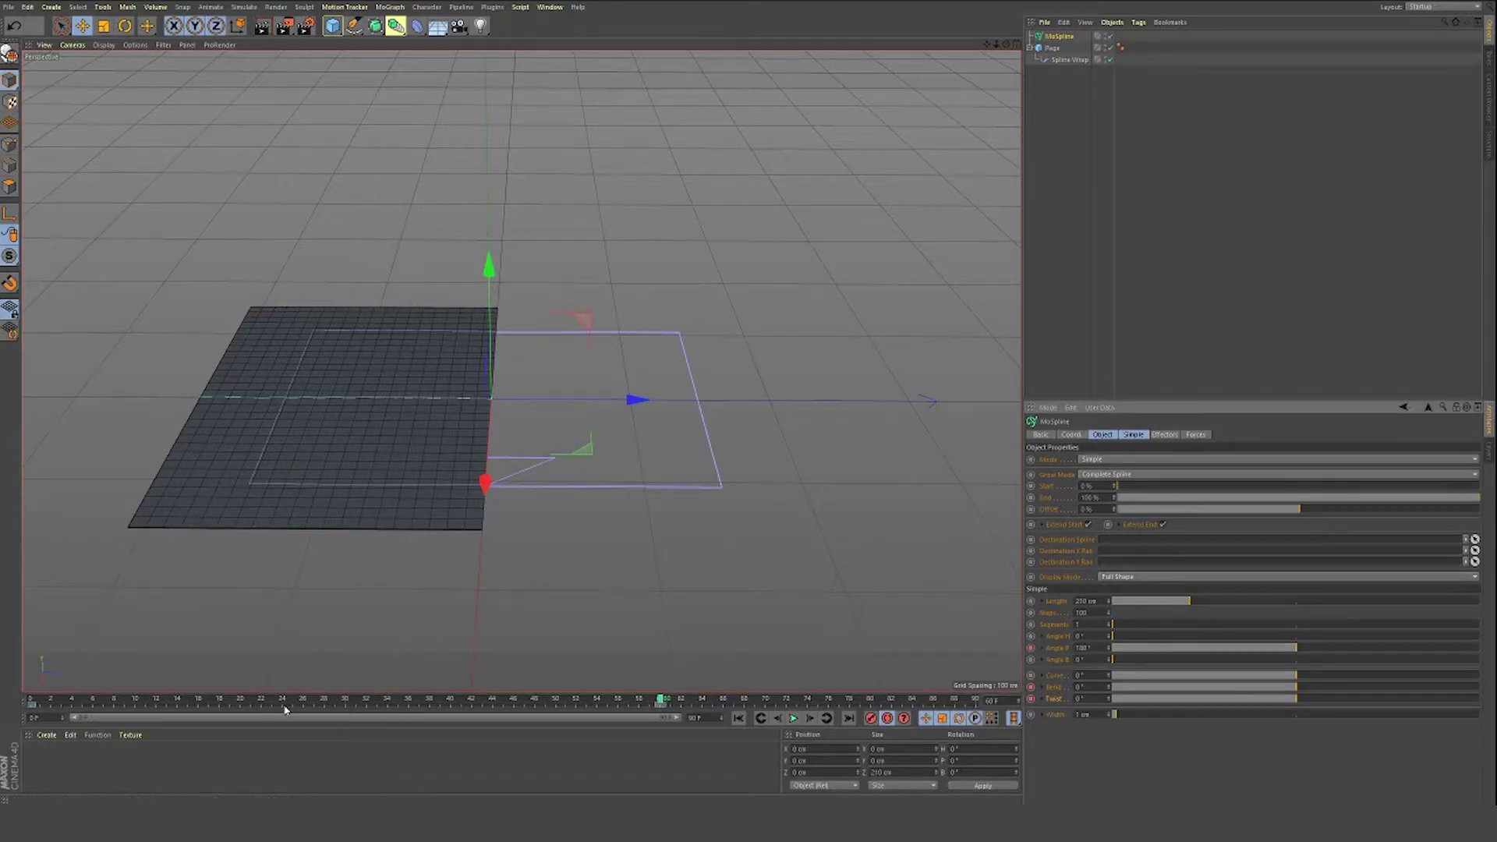
left_click(346, 699)
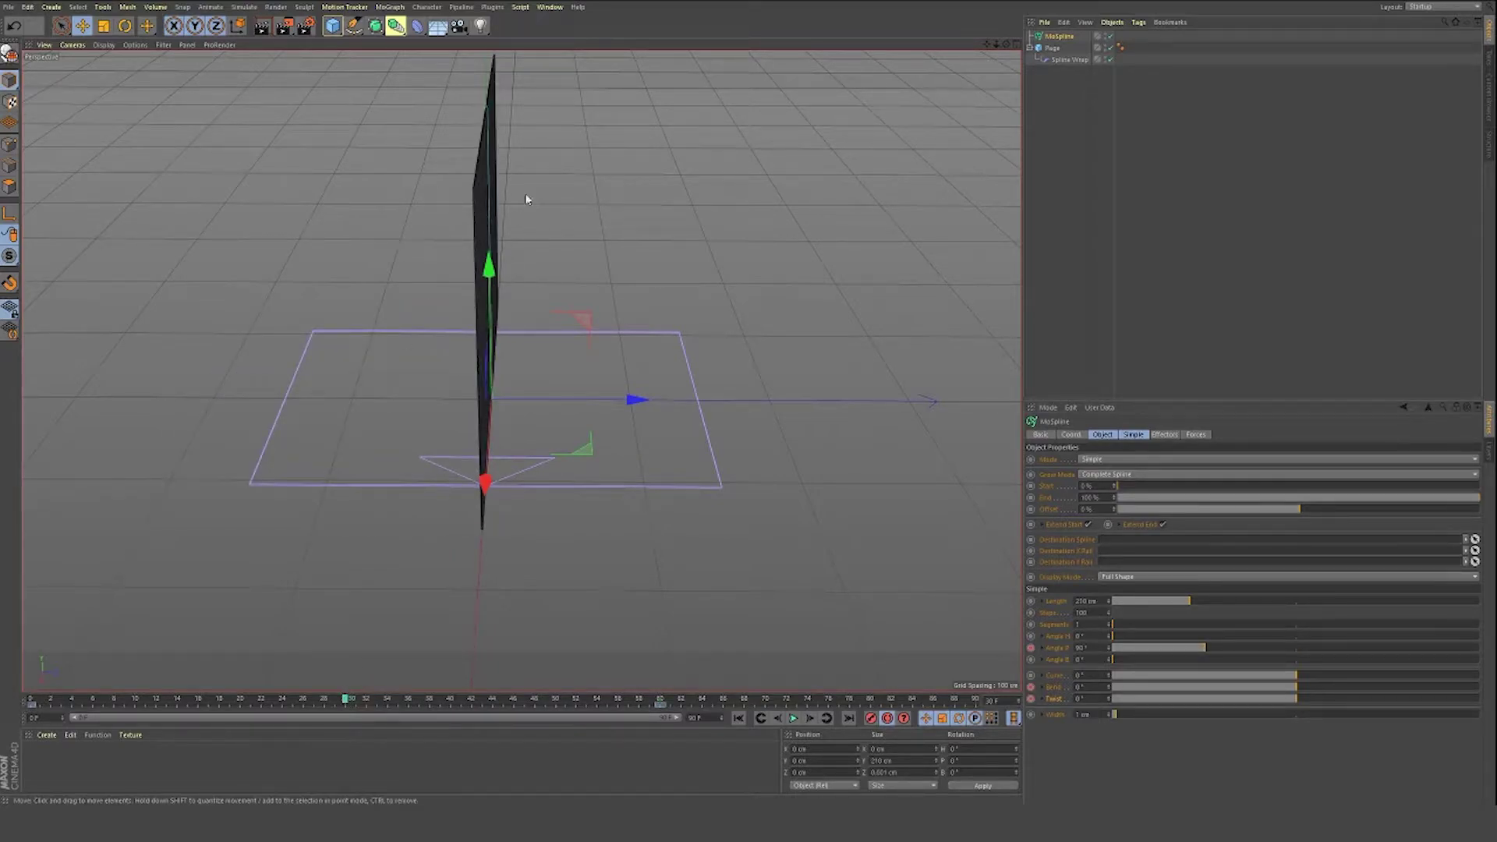
left_click_drag(528, 193, 624, 255, "alt")
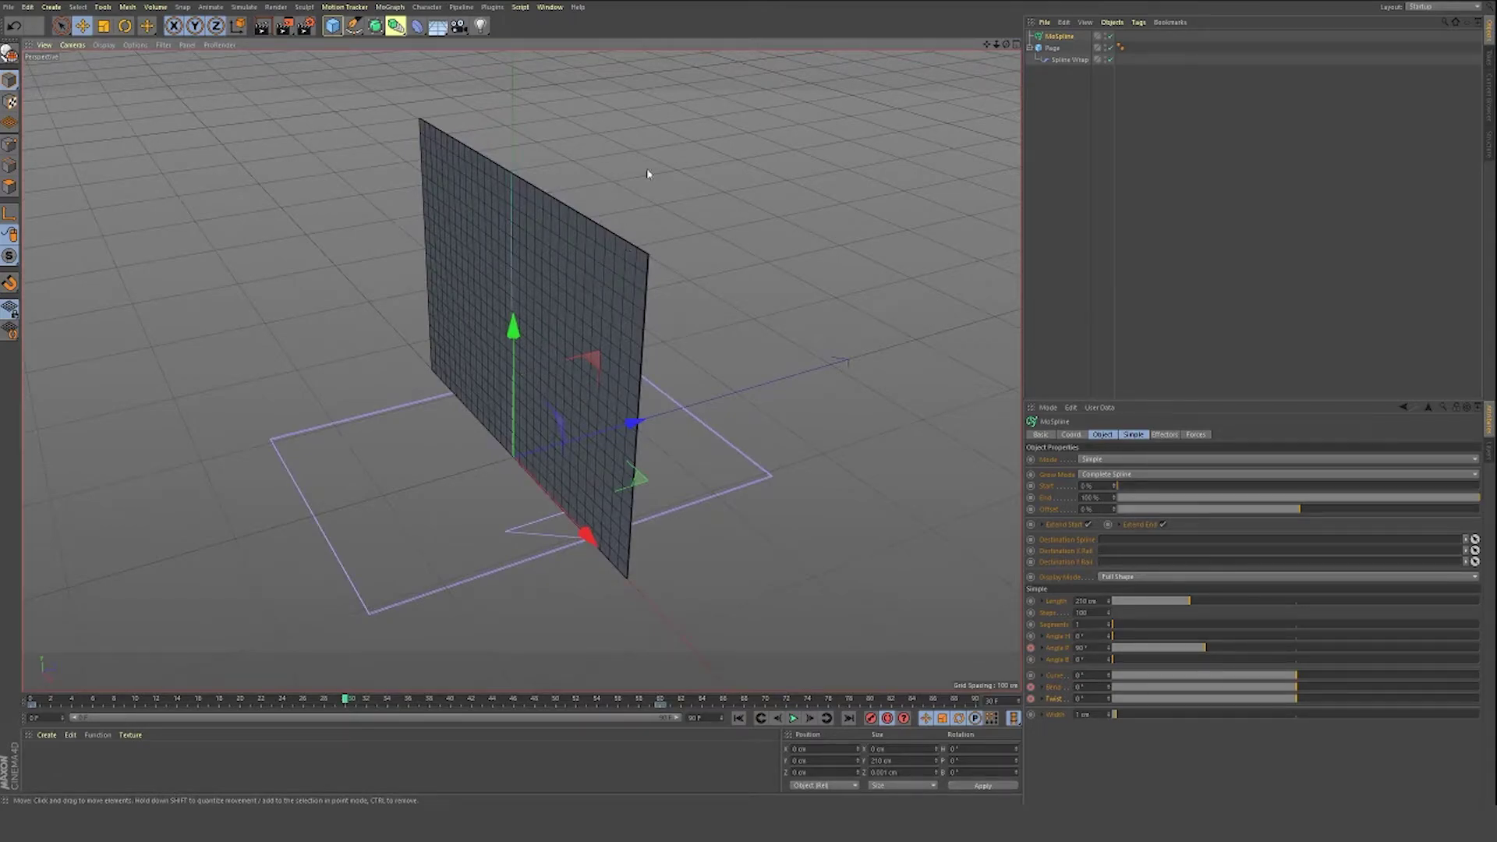
left_click_drag(673, 173, 749, 182, "alt")
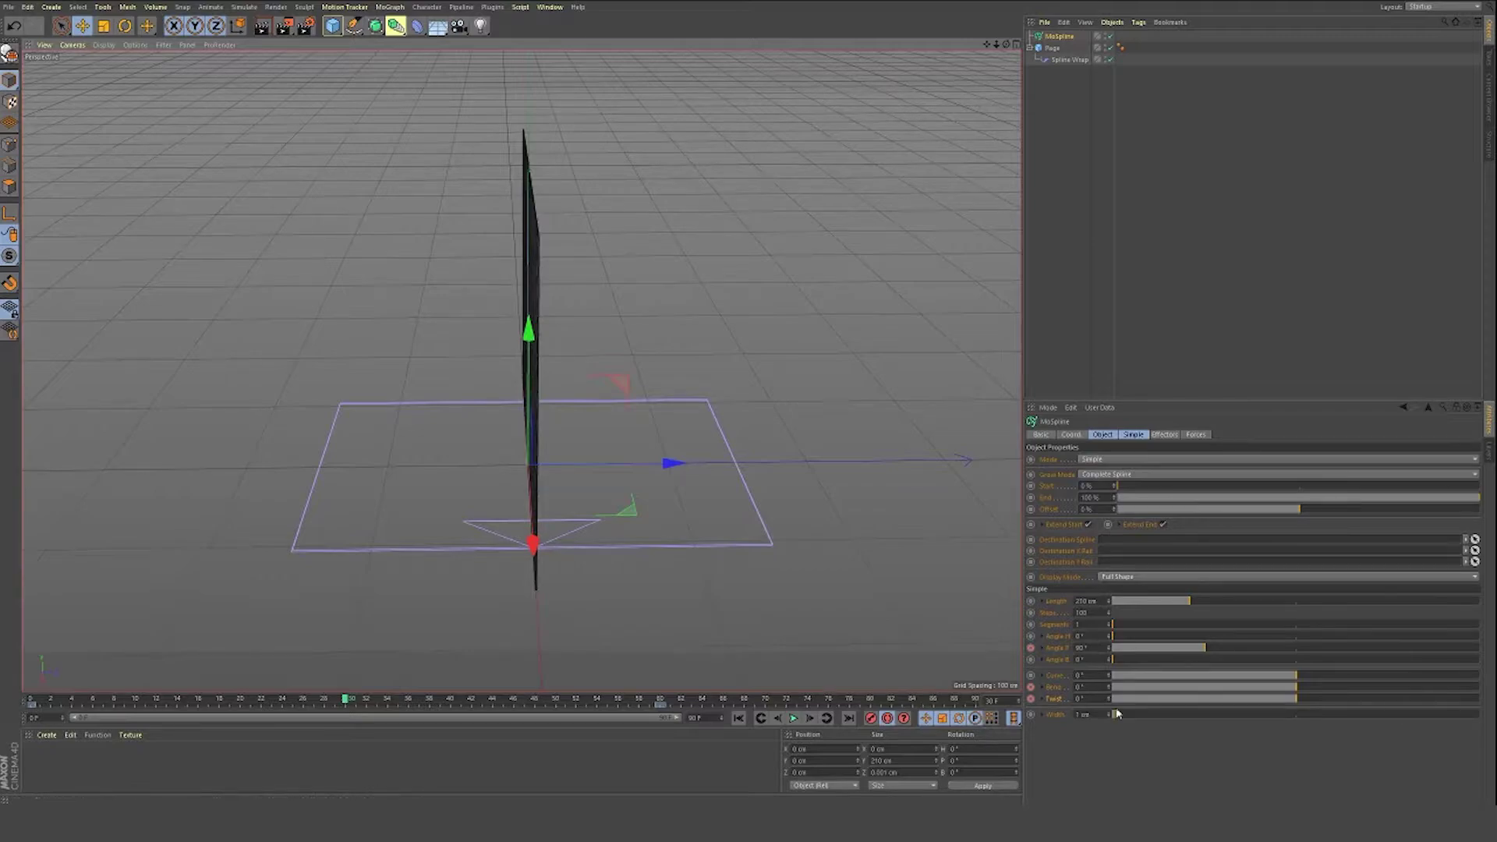
left_click_drag(1109, 692, 1066, 691)
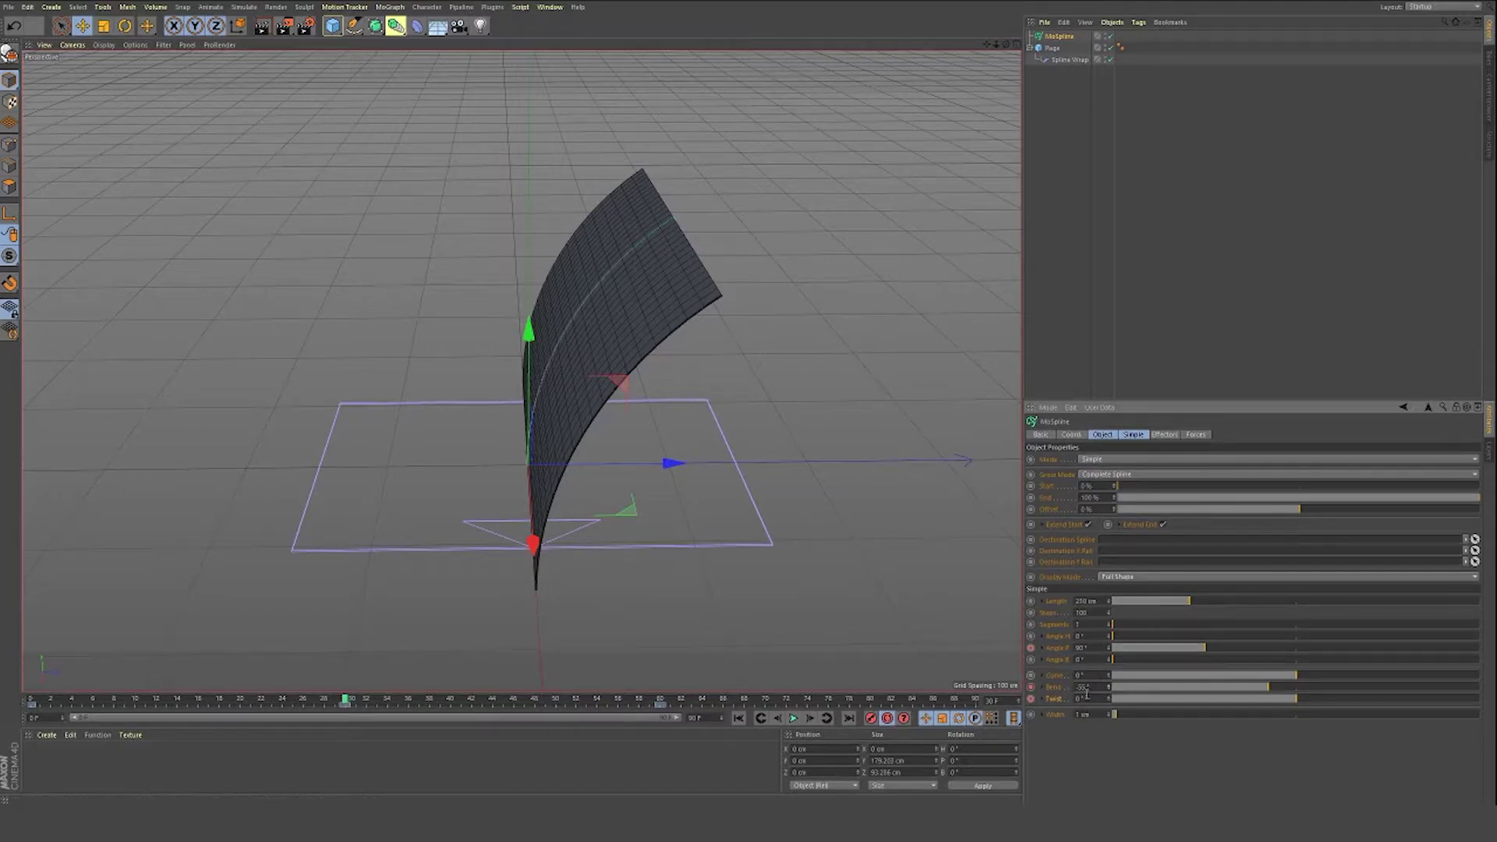
Step: Play the animation from frame 0 to check the bend, and return to frame 30
left_click_drag(314, 704, 23, 704)
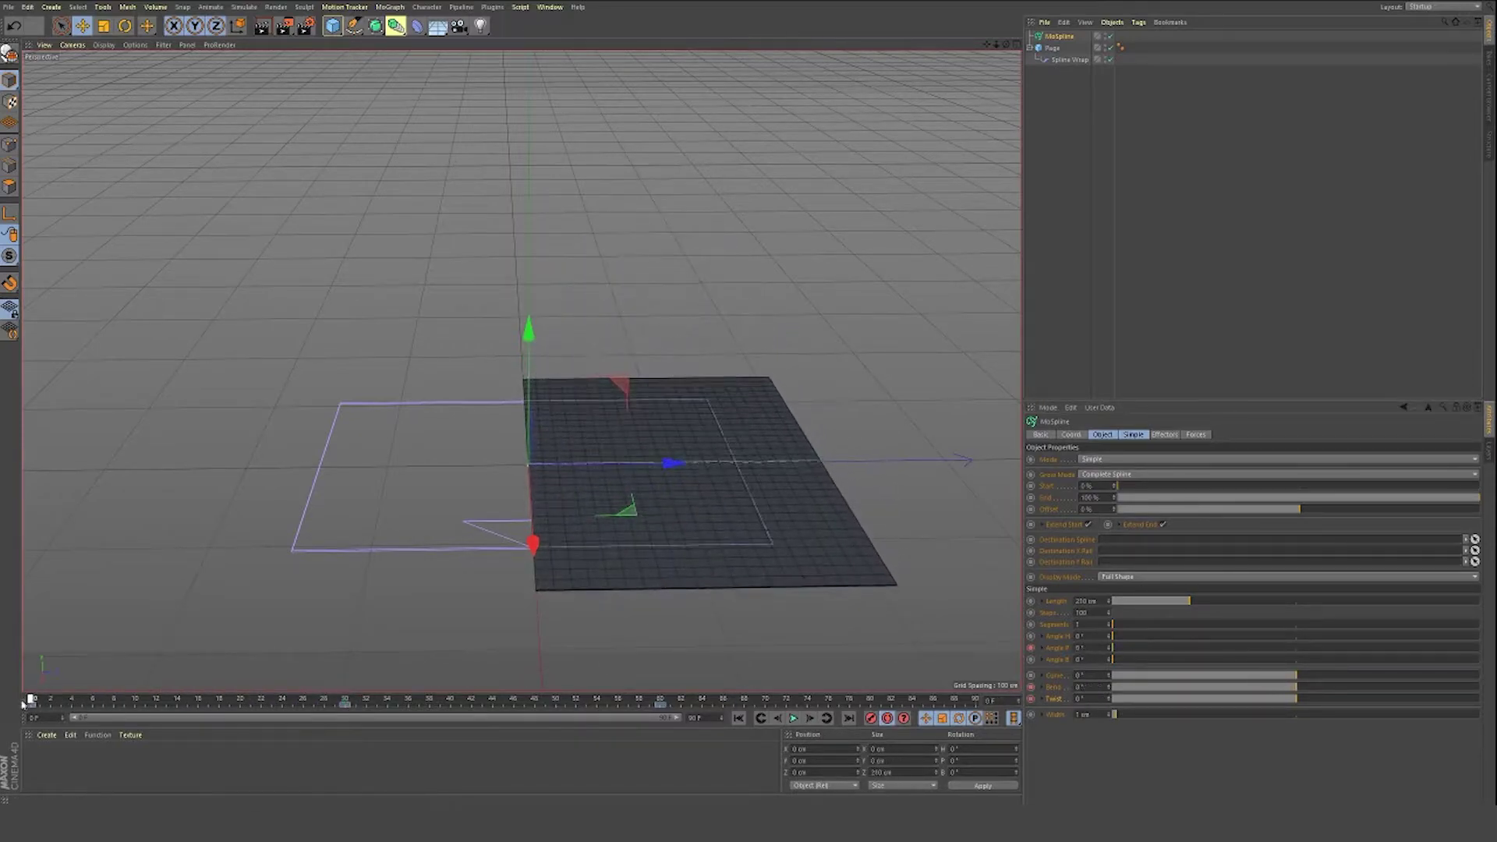
left_click(793, 718)
left_click(344, 702)
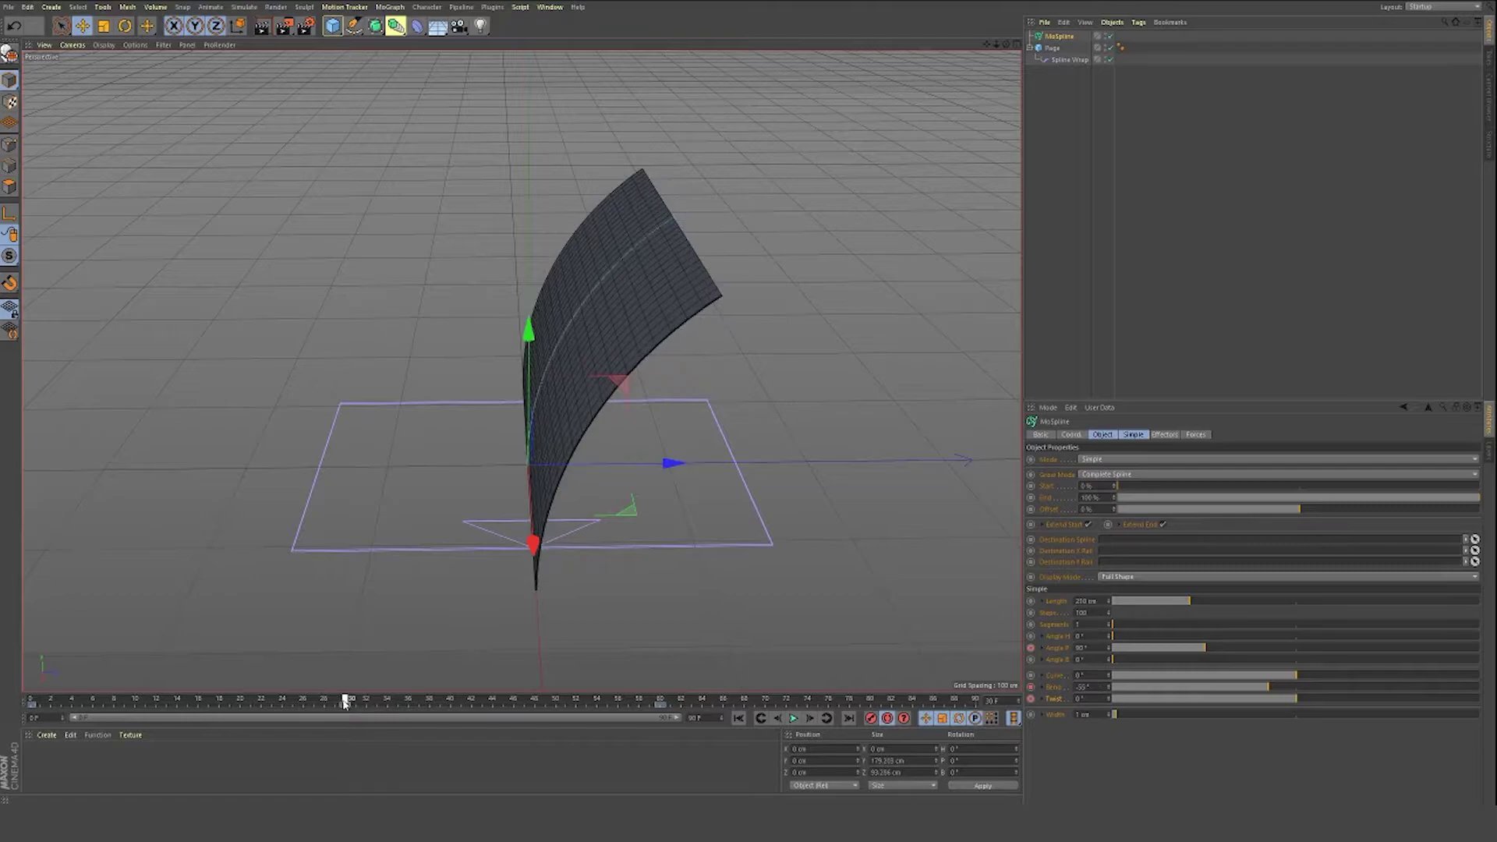
Step: Keyframe the MoSpline's bend on frame 10, trying -20° and settling on 20° so the page lifts concavely
left_click_drag(345, 702, 135, 701)
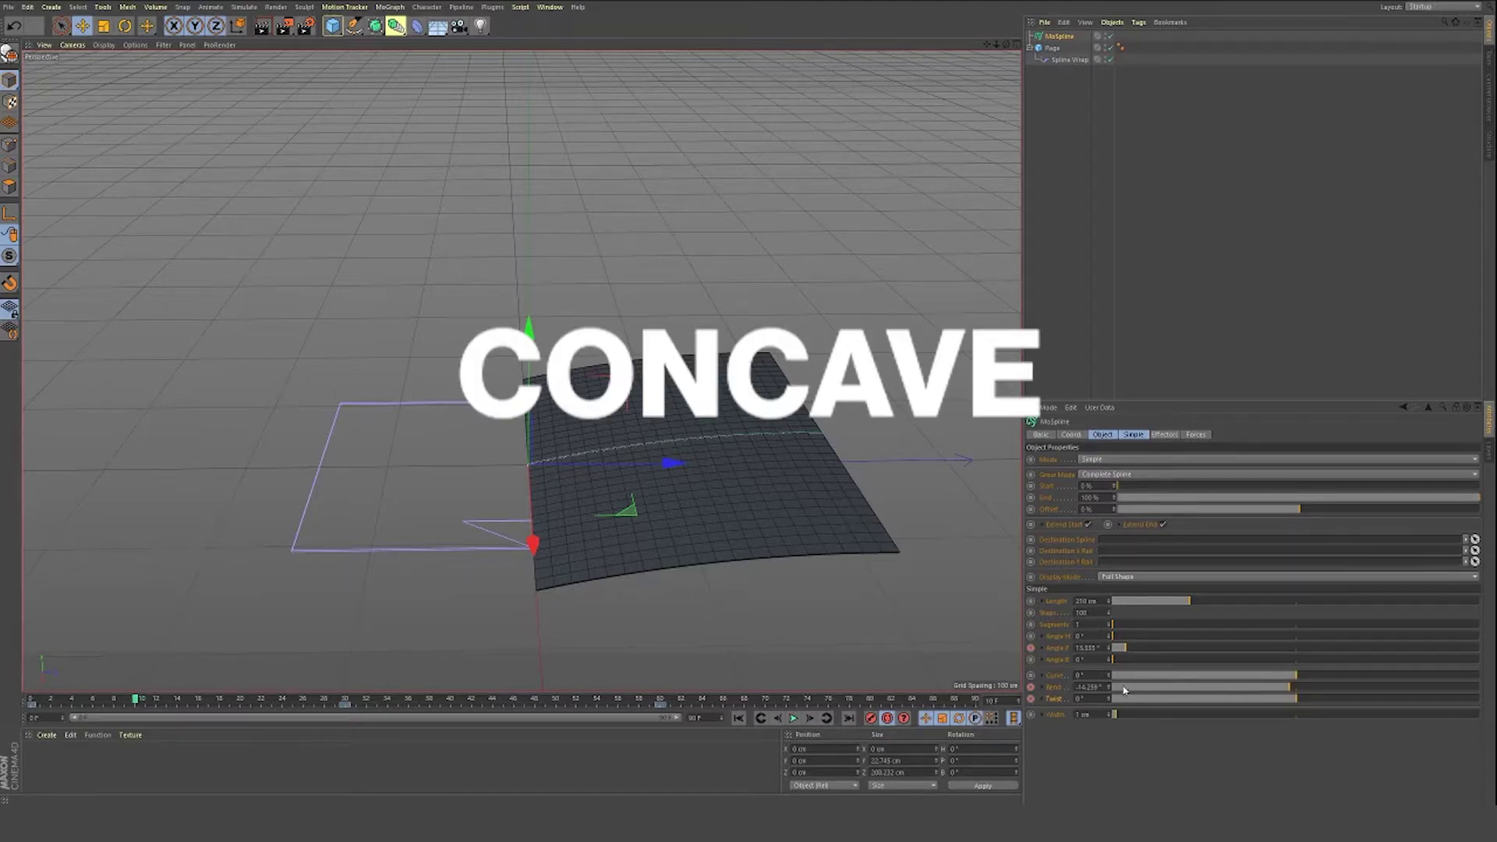
left_click_drag(1102, 686, 852, 690)
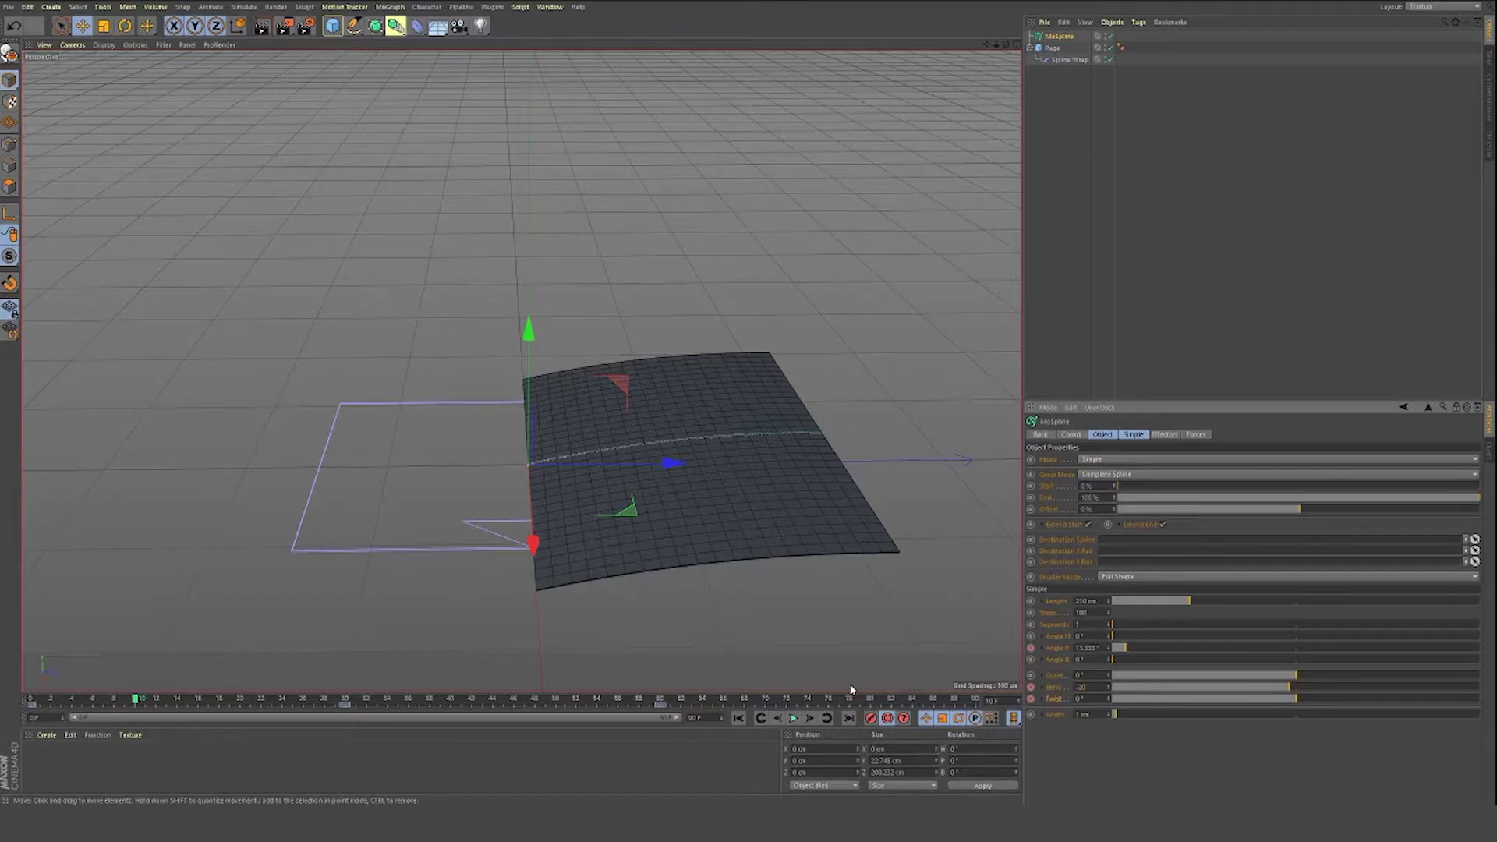
key("Return")
left_click_drag(1098, 687, 855, 691)
type("20")
key("Return")
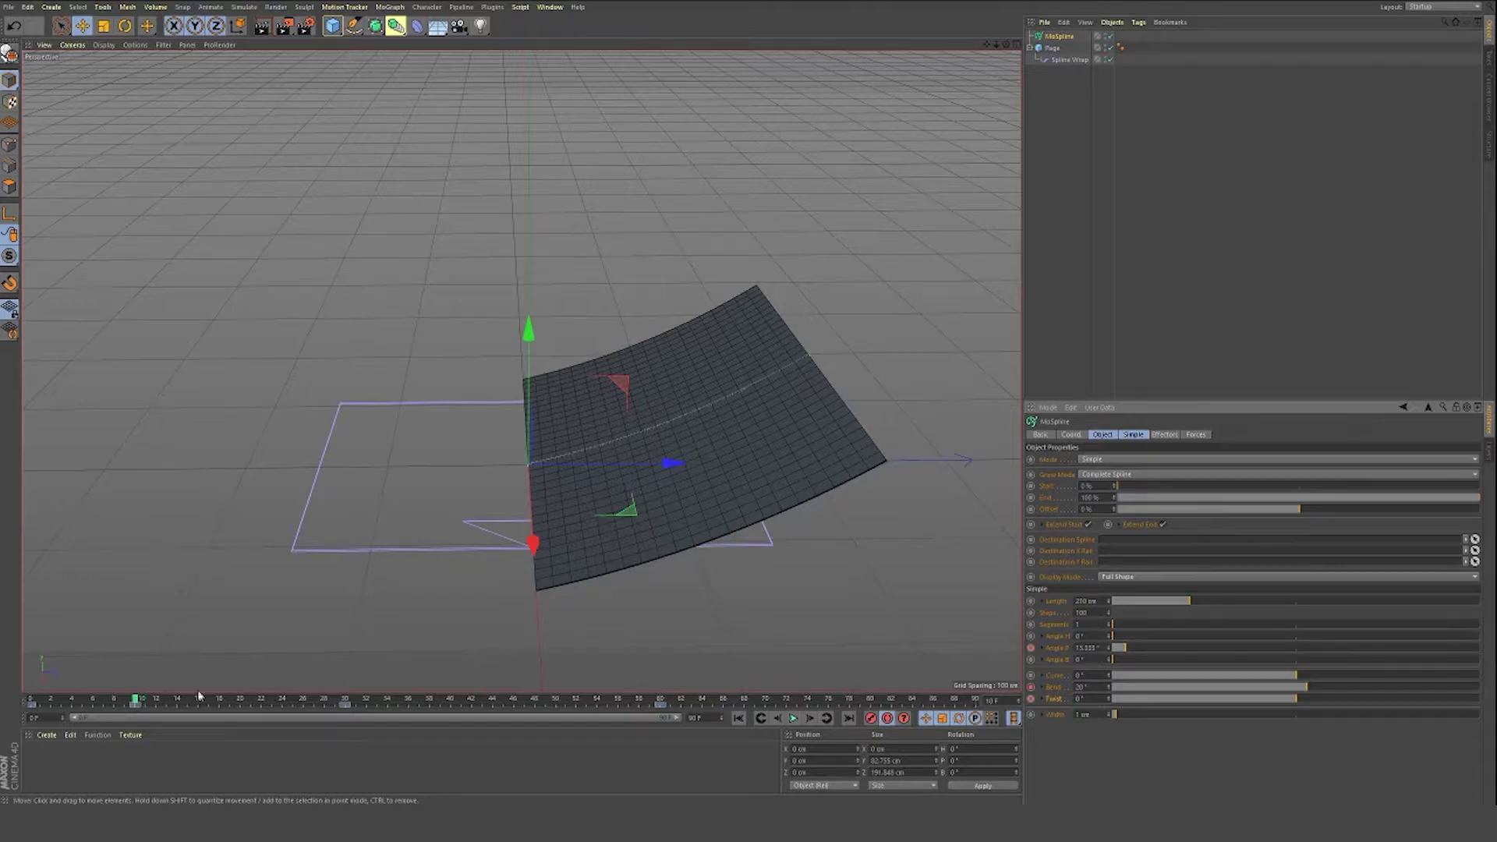
Step: Play the page turn from the start twice, viewing it from a lower angle
middle_click_drag(884, 445, 832, 435, "alt")
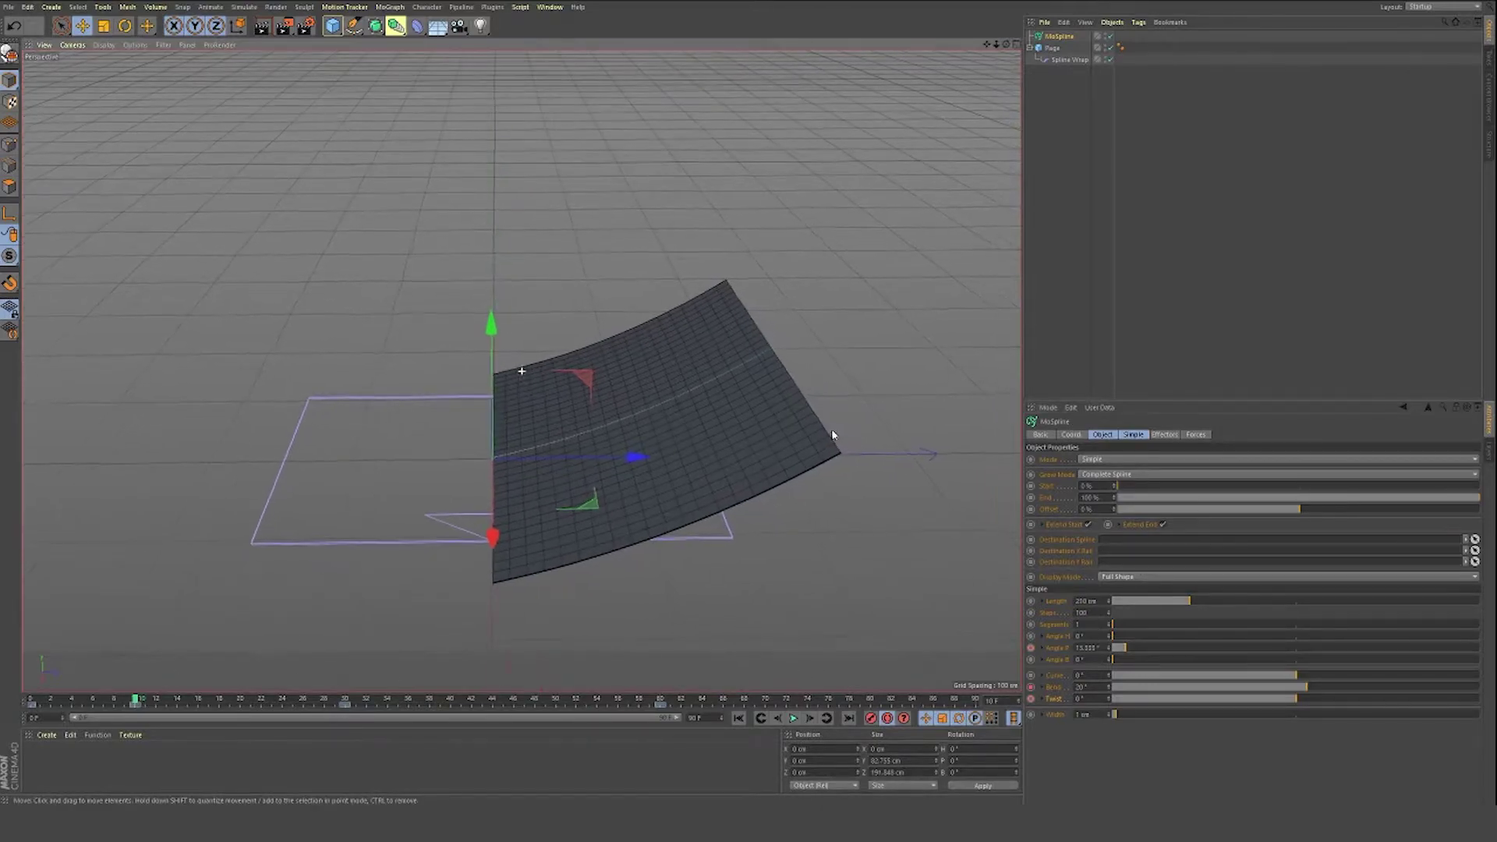
left_click_drag(832, 435, 808, 394, "alt")
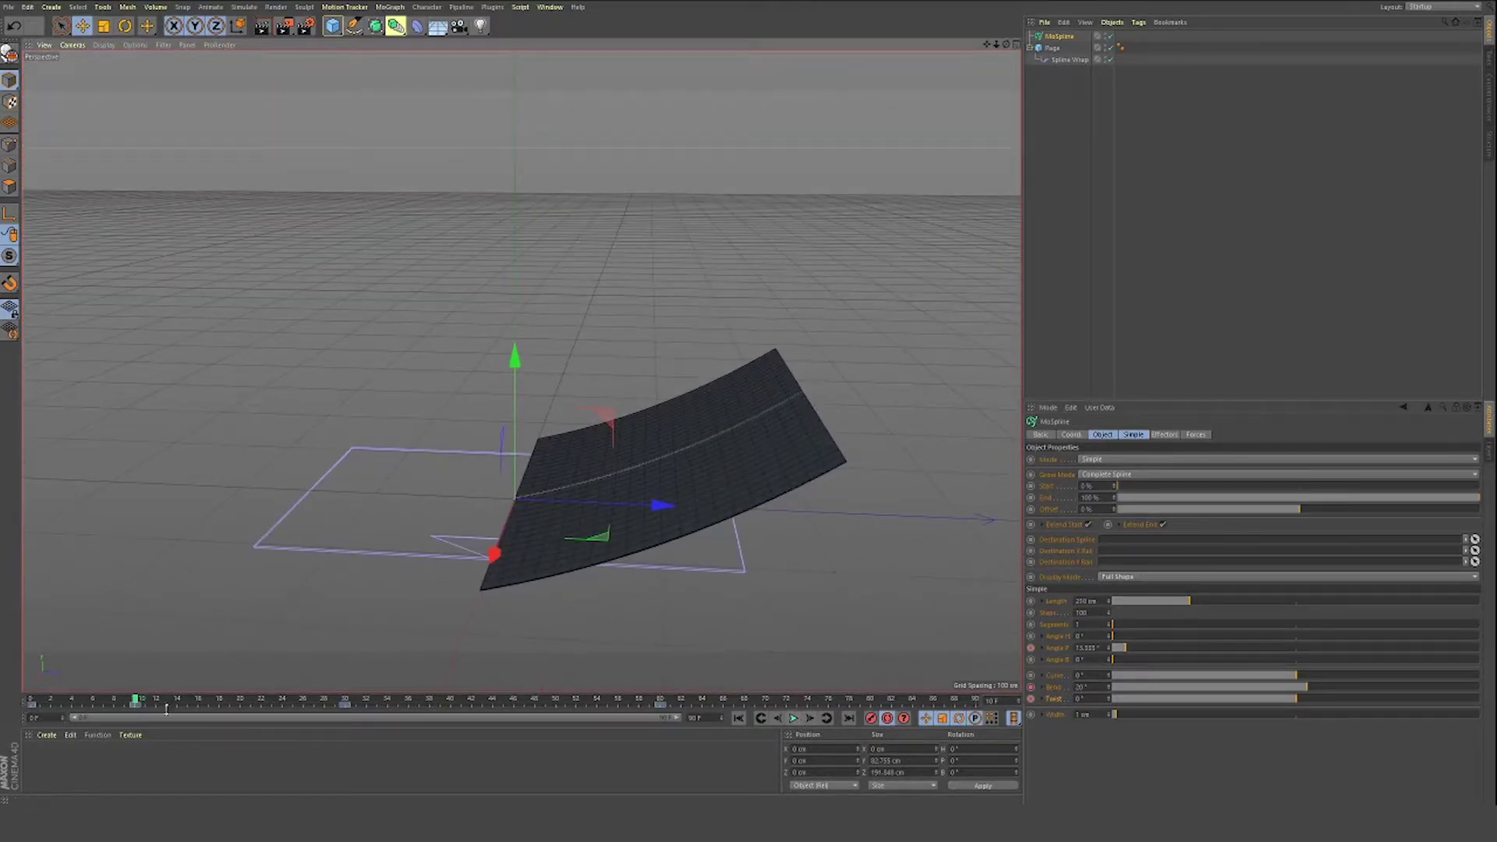
left_click_drag(135, 701, 32, 701)
left_click(794, 718)
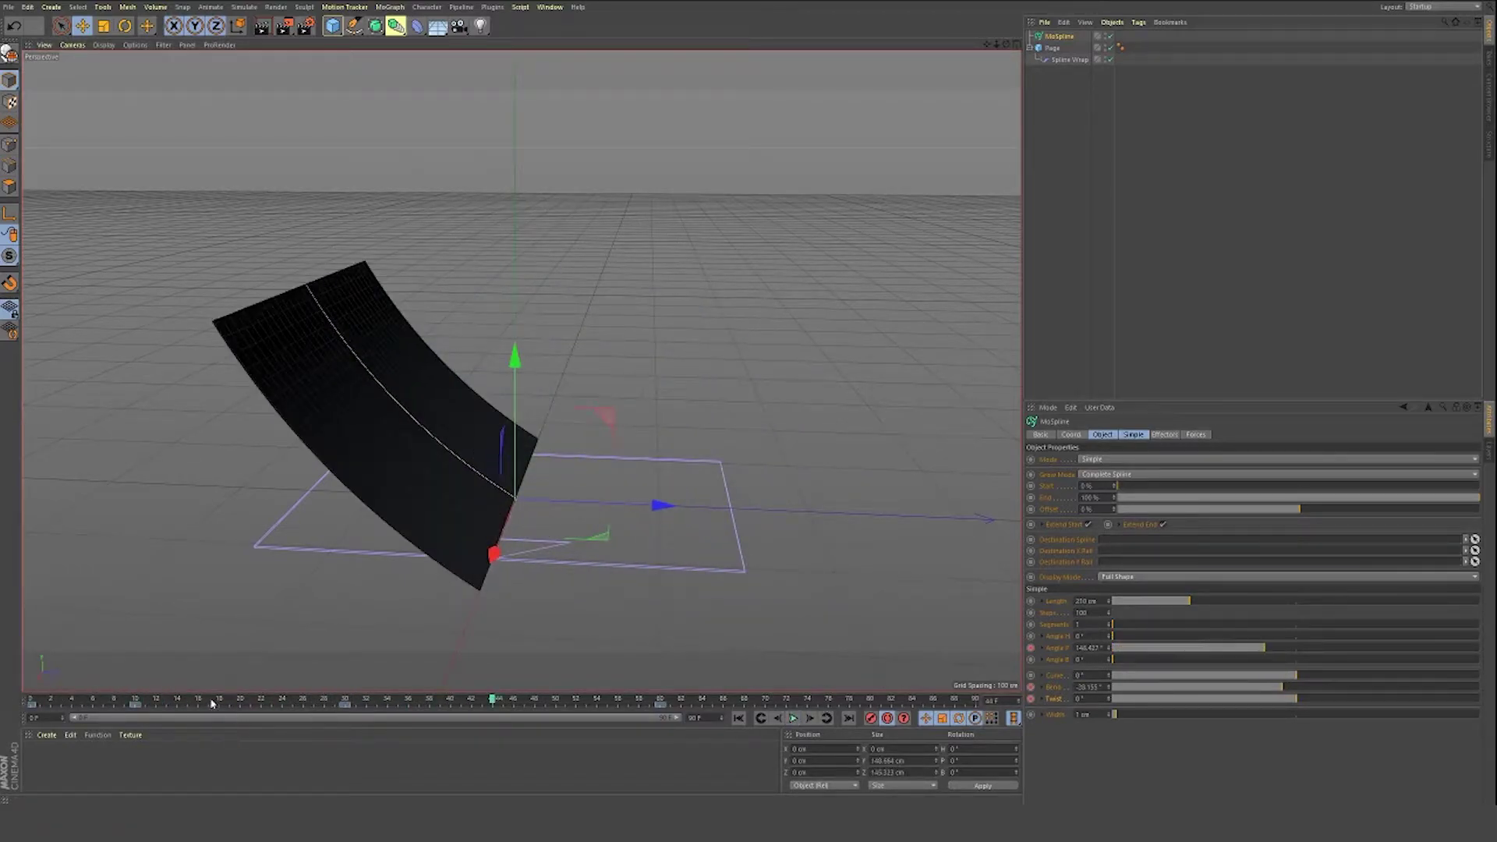
left_click_drag(211, 704, 2, 702)
left_click(792, 718)
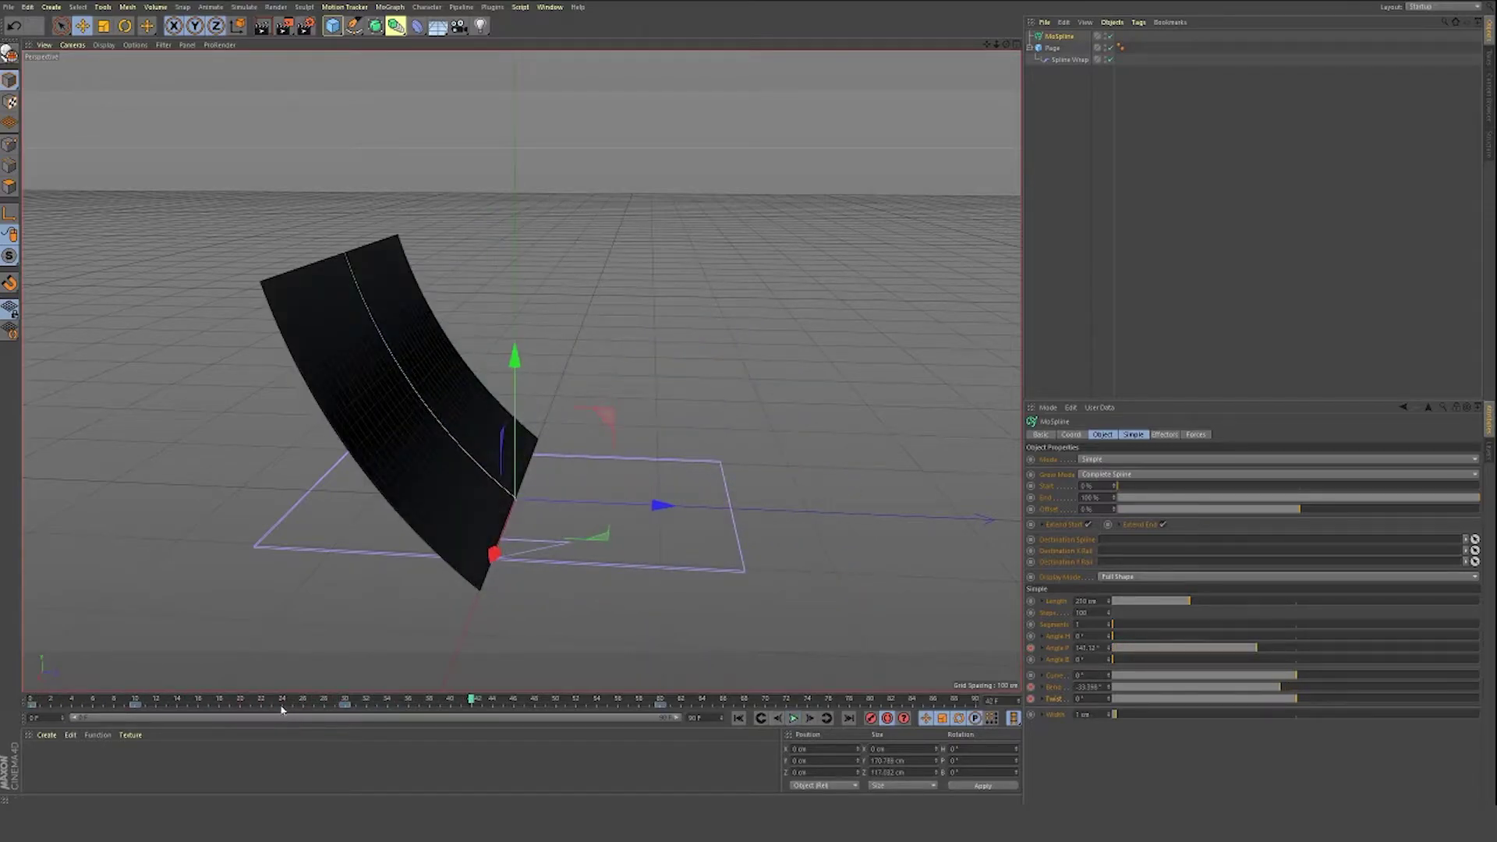
Step: Move the bend keyframe from frame 10 to frame 16 and replay the animation from the start
left_click_drag(285, 708, 195, 710)
left_click(33, 696)
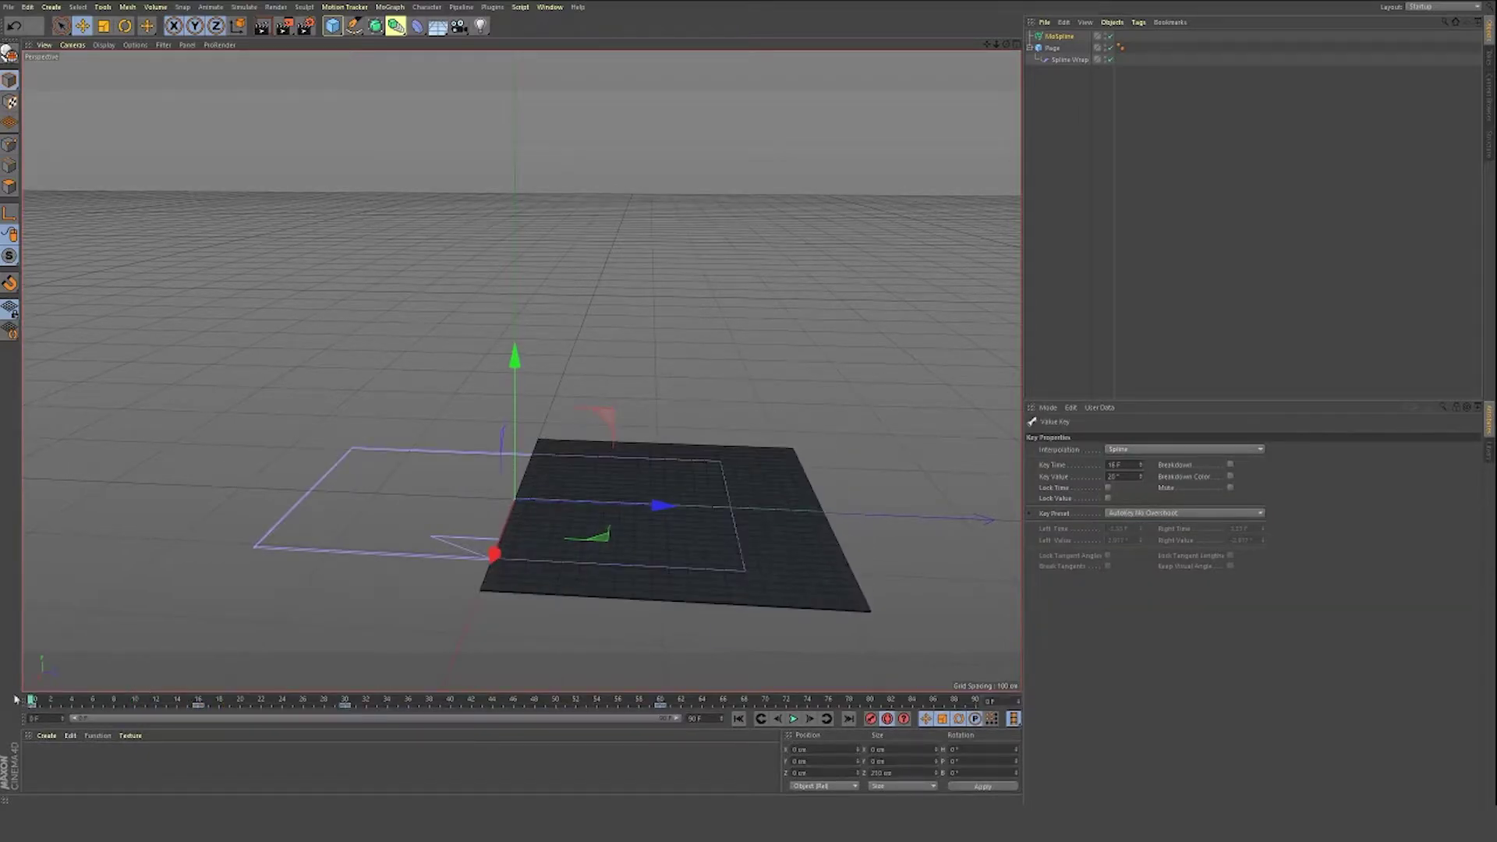
left_click(794, 719)
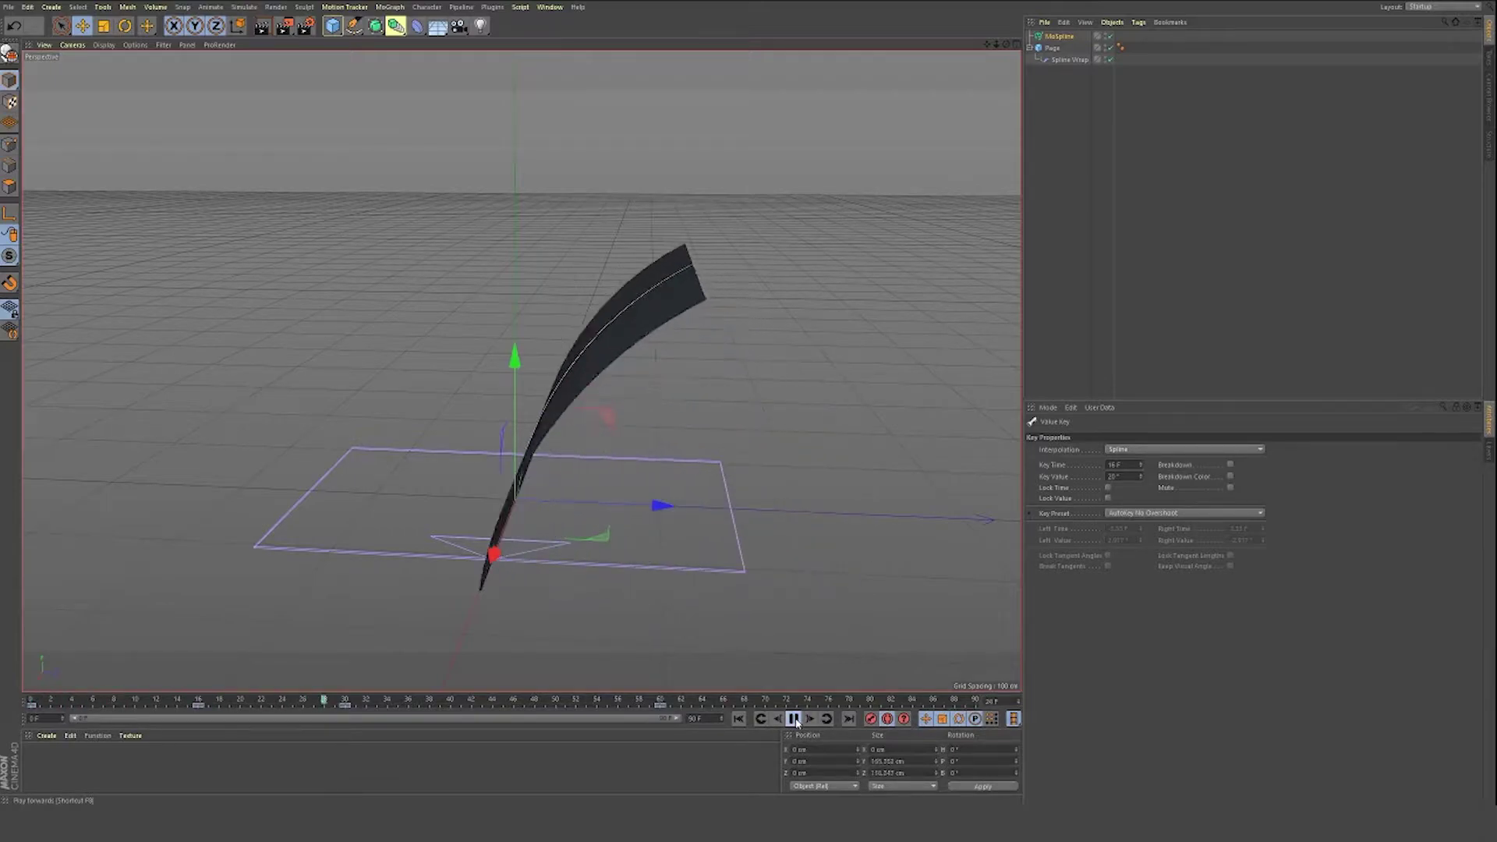
left_click(795, 720)
Step: Review the page turn from a higher angle and play it again from frame 0
left_click_drag(491, 311, 505, 338, "alt")
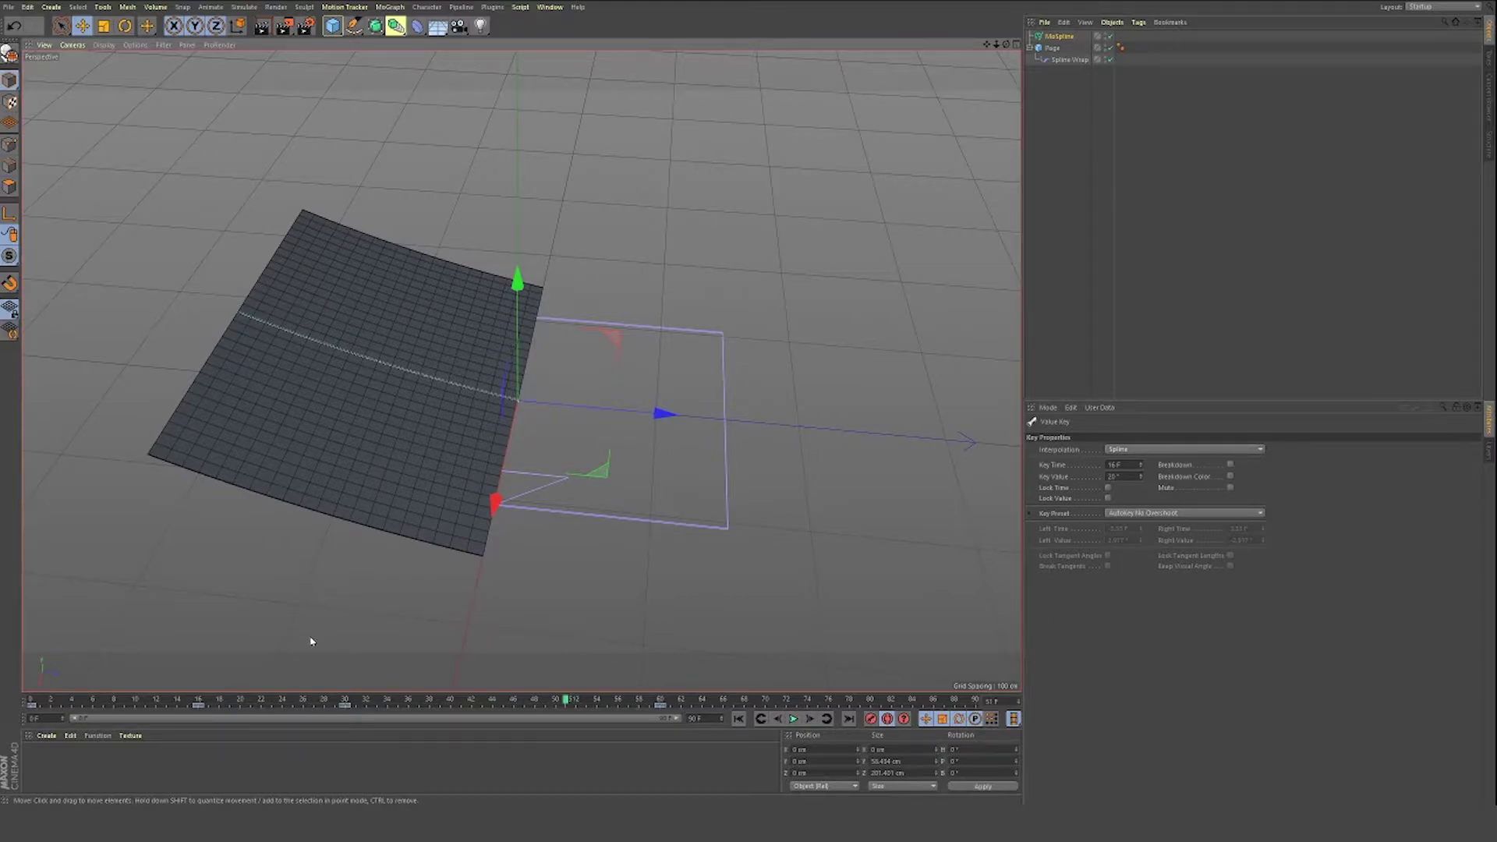
left_click_drag(197, 700, 31, 699)
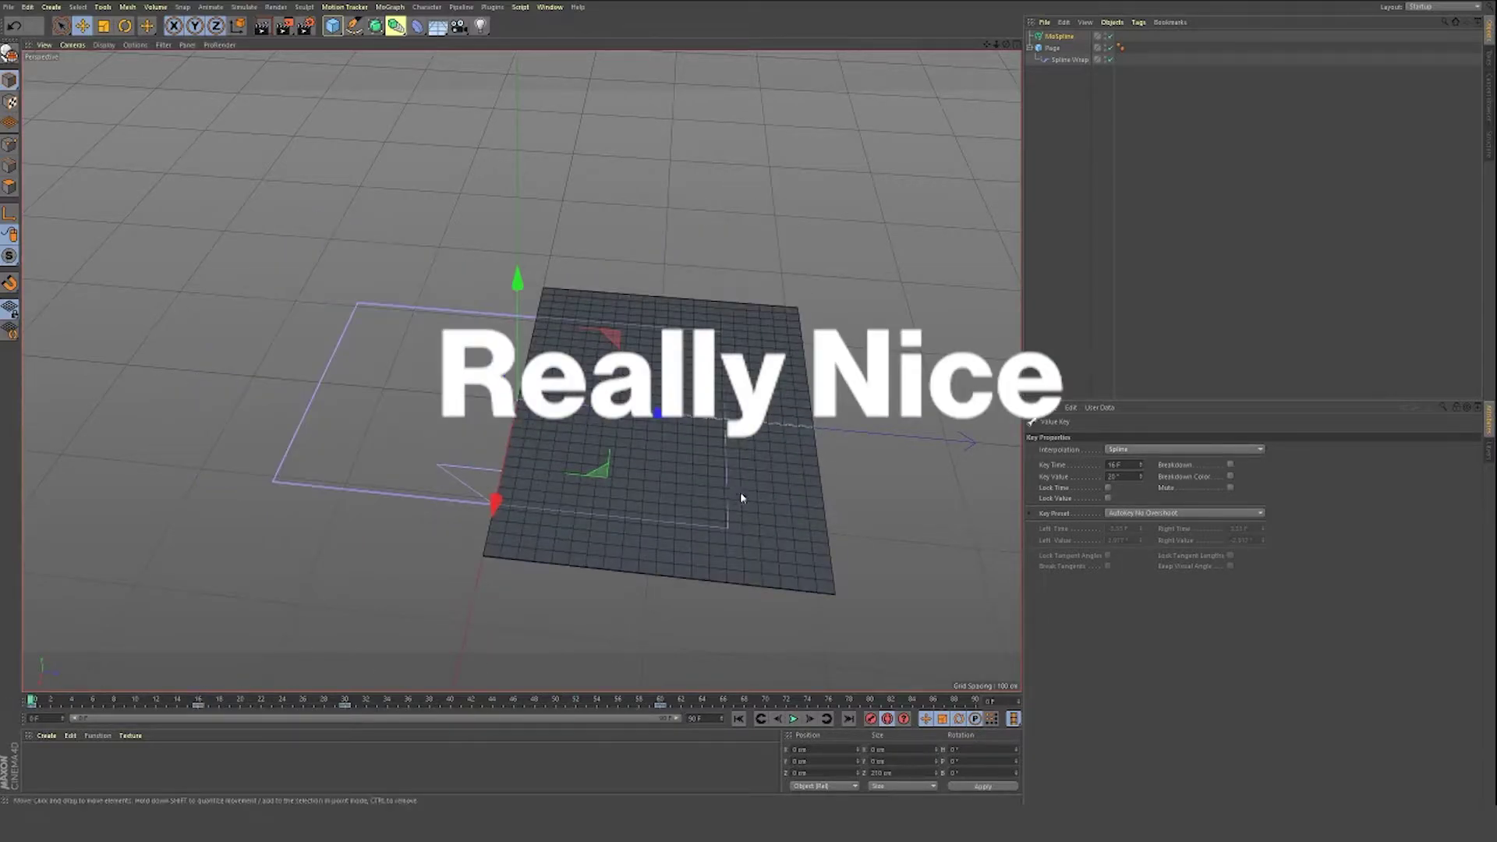
left_click_drag(746, 493, 747, 459, "alt")
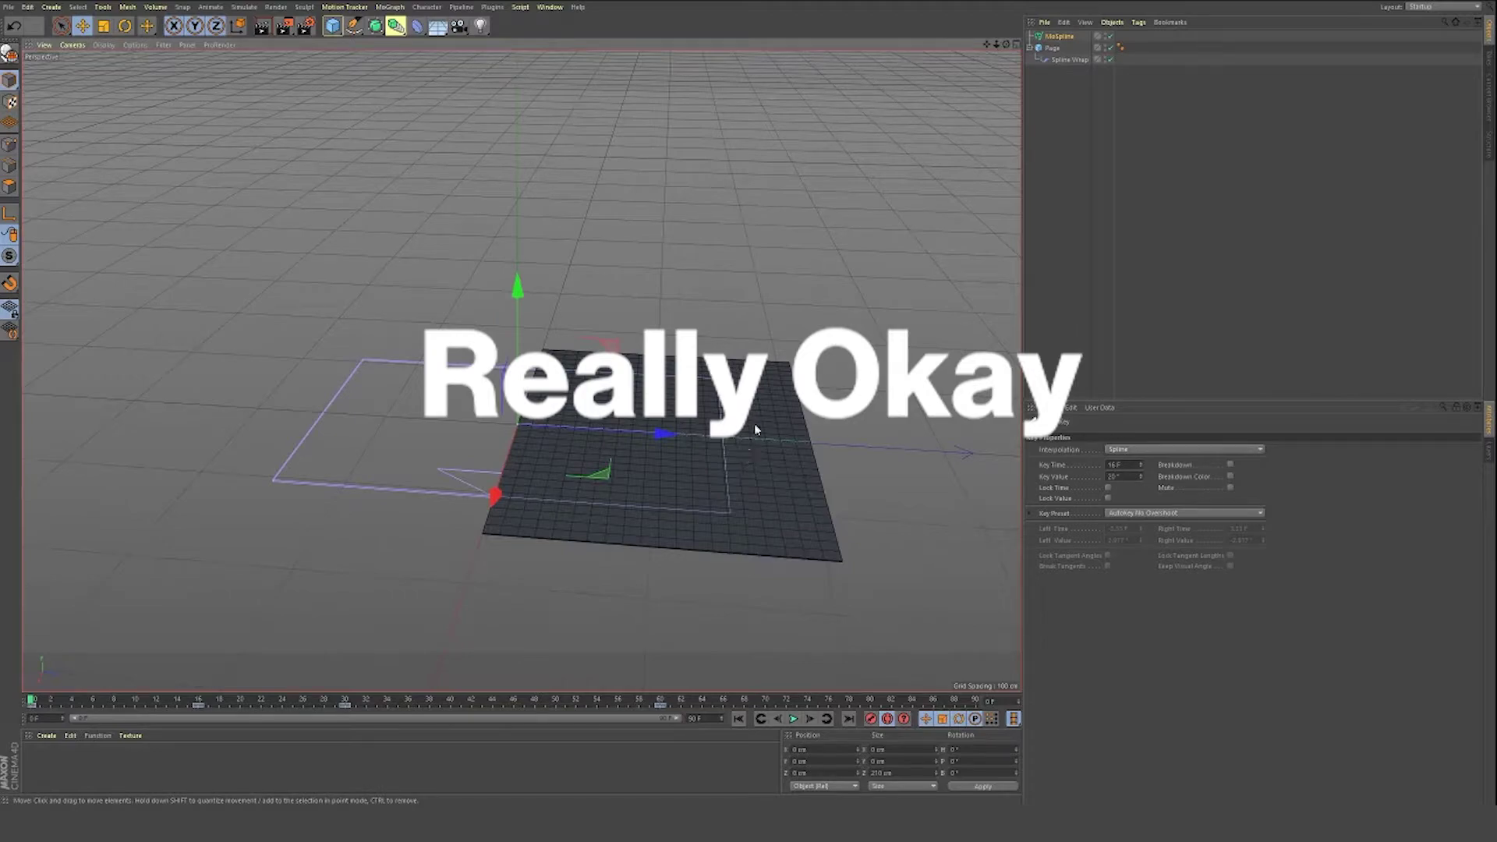
left_click(802, 718)
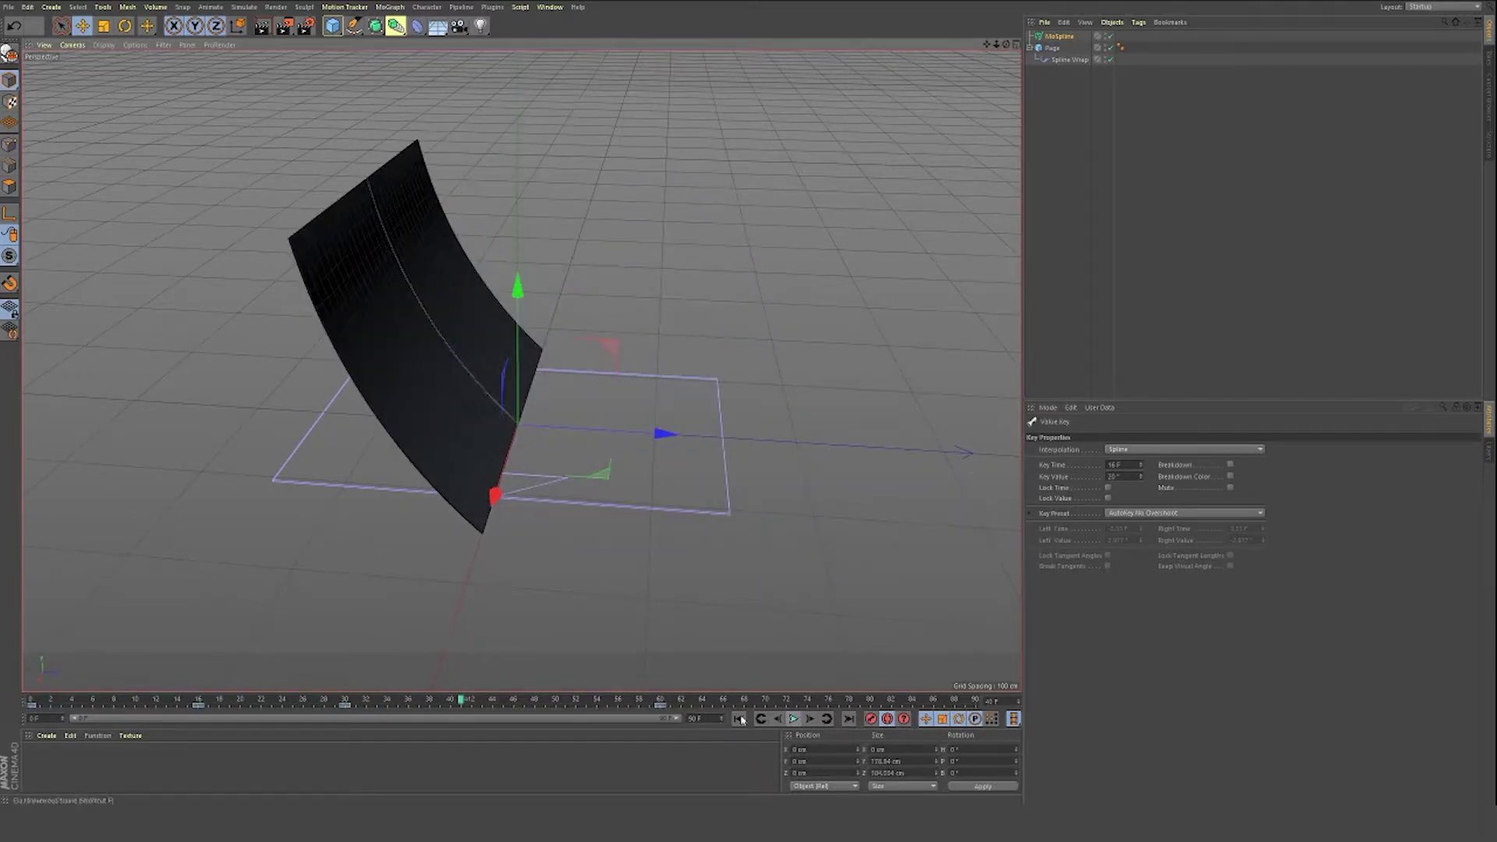
Step: Keyframe the MoSpline's twist at 5° on frame 6
mouse_move(113, 701)
left_mouse_down()
mouse_move(72, 706)
mouse_move(89, 704)
left_mouse_up()
scroll(842, 367, "up", 2)
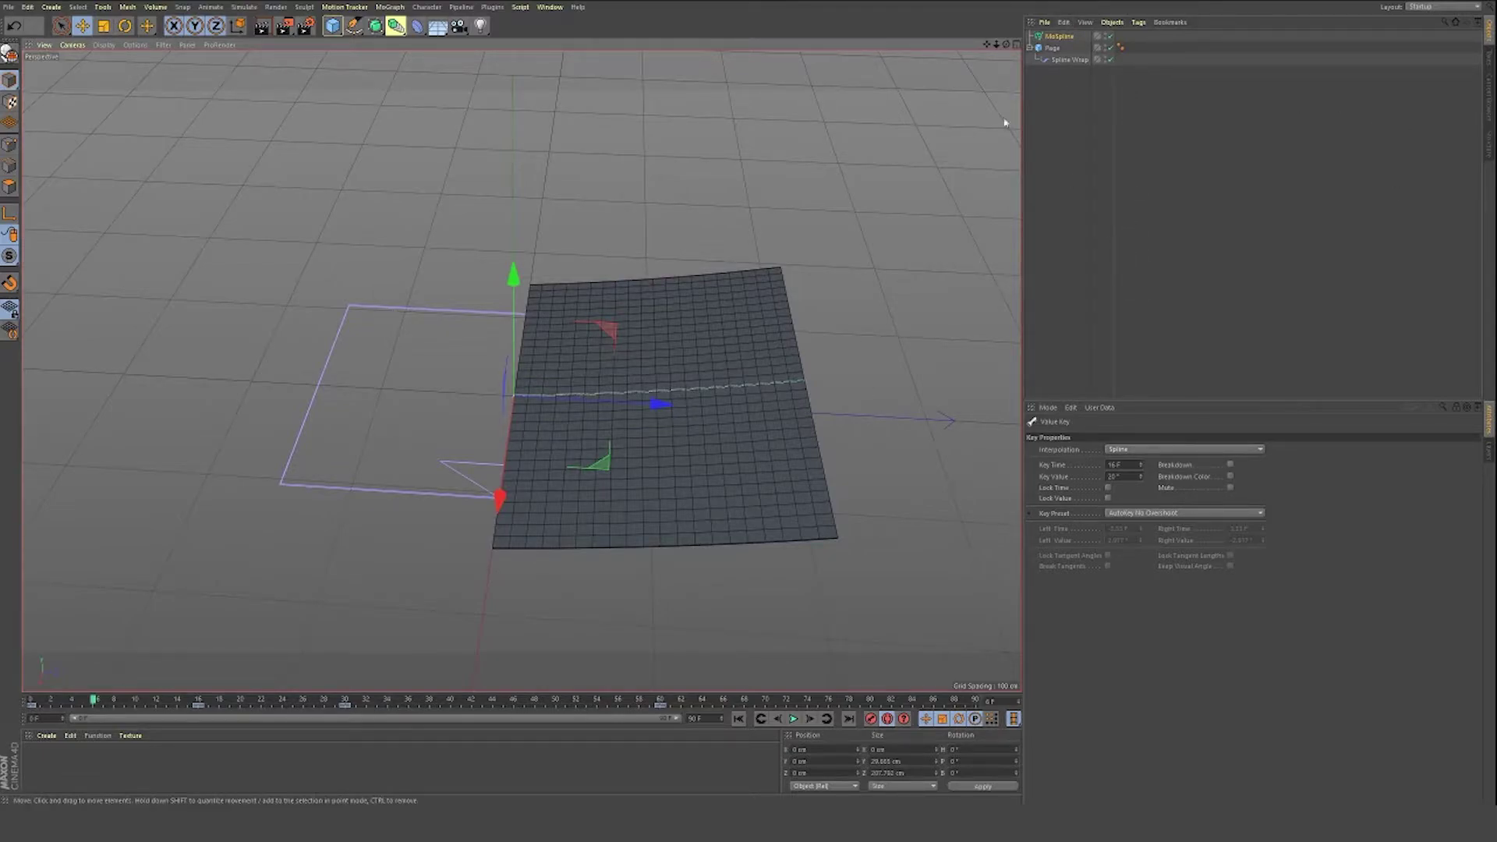
left_click(1065, 59)
left_click(1060, 36)
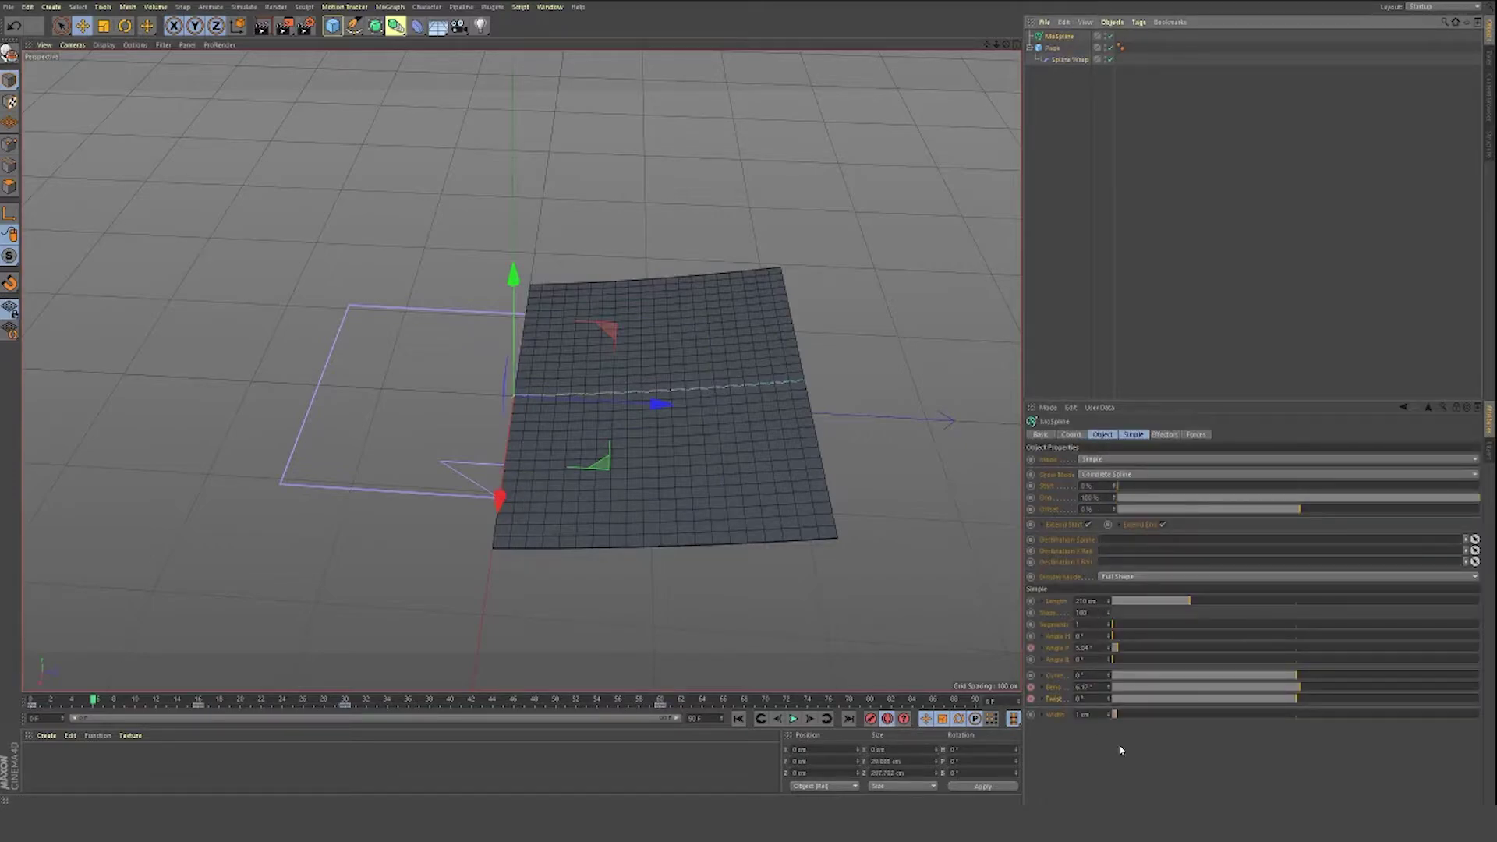
double_click(1081, 698)
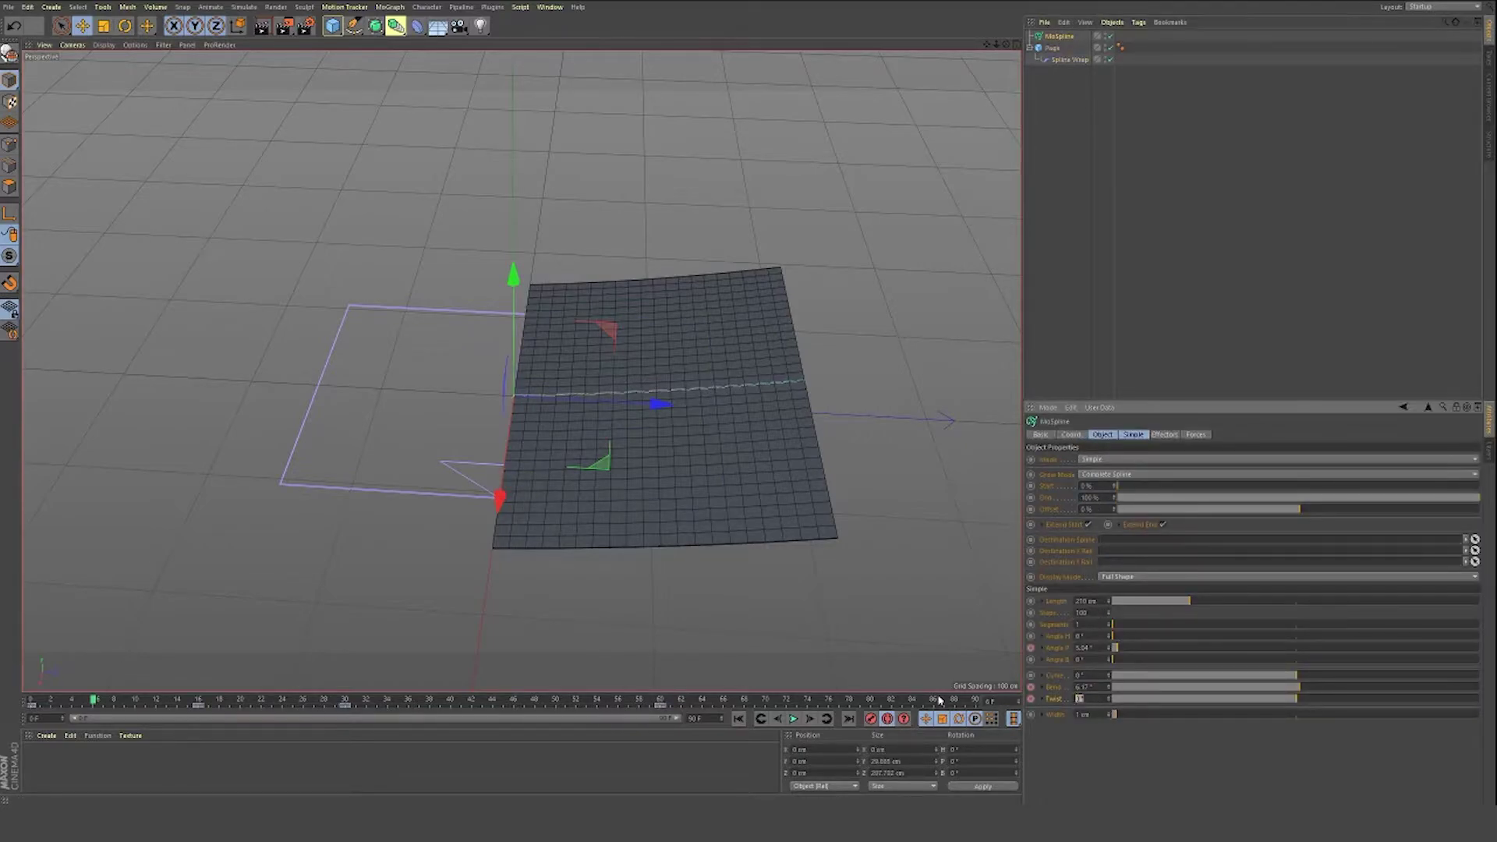
type("5")
key("Return")
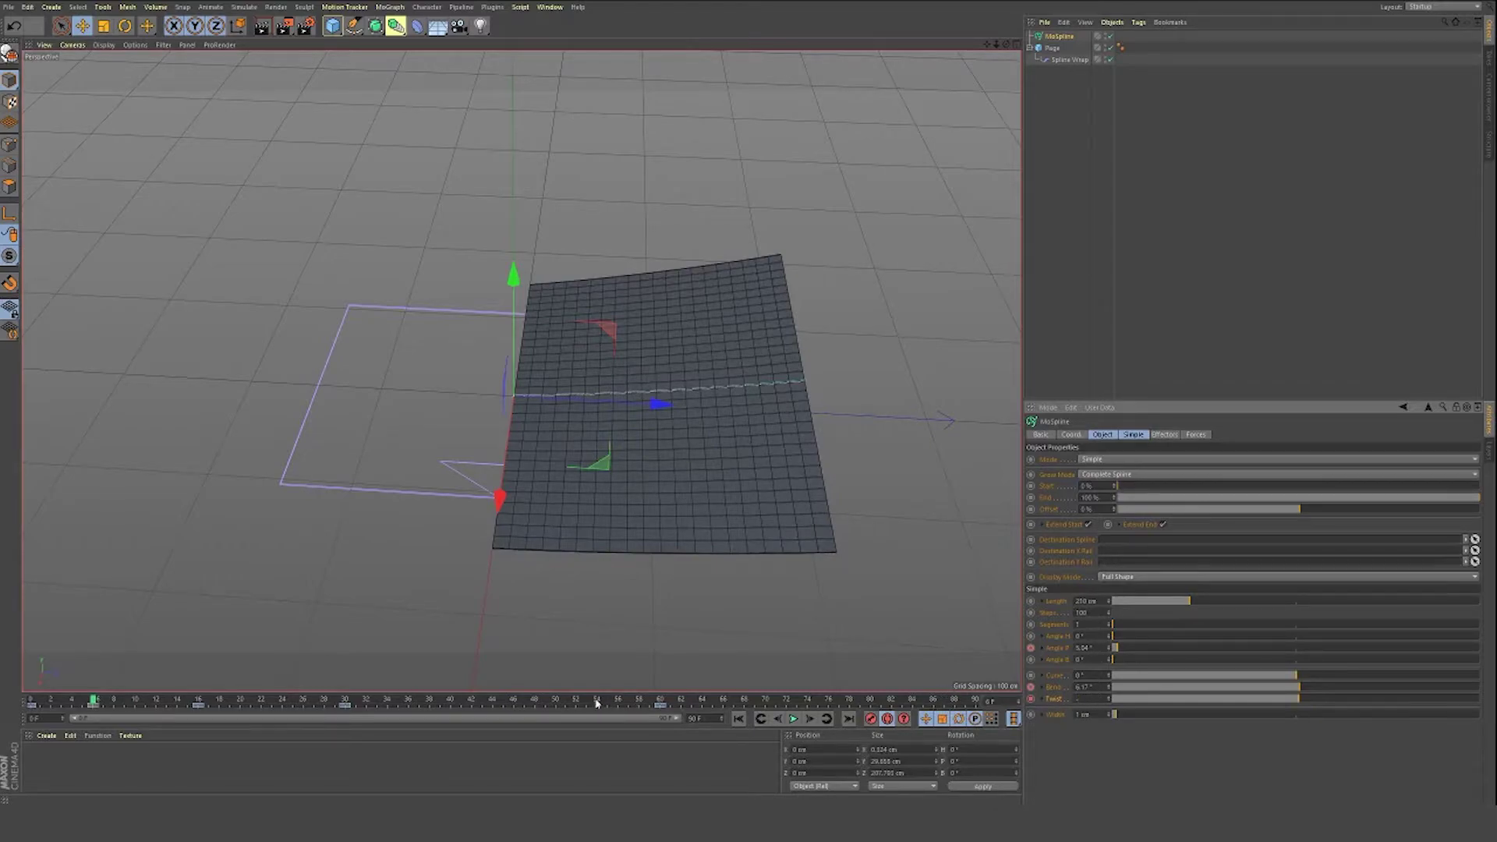
Step: Reverse the twist on frame 6, trying -10° and settling on -5°, while checking the page from other angles
left_click_drag(755, 527, 691, 528, "alt")
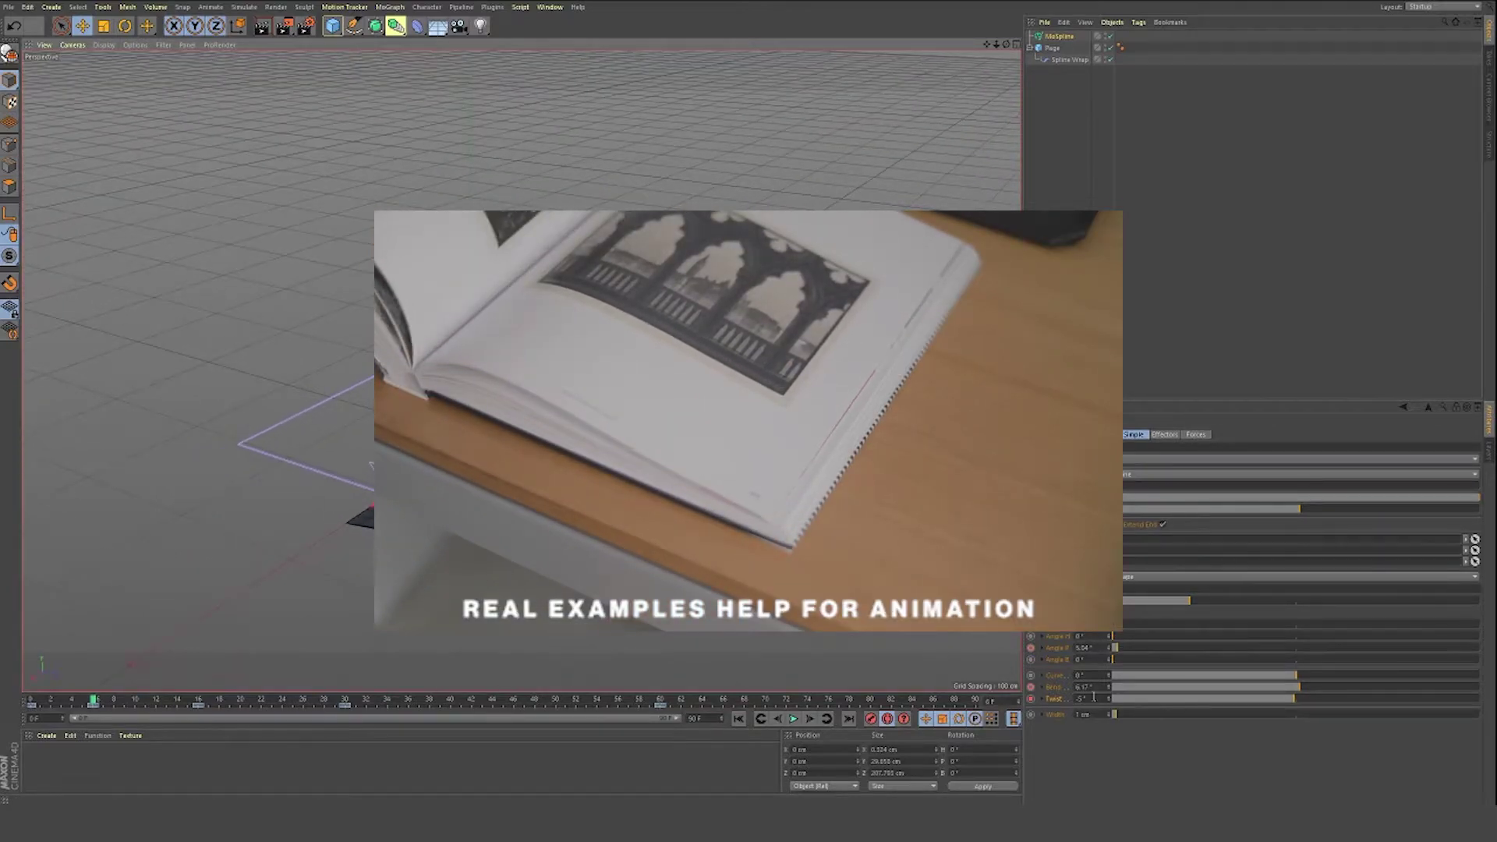
key("Tab")
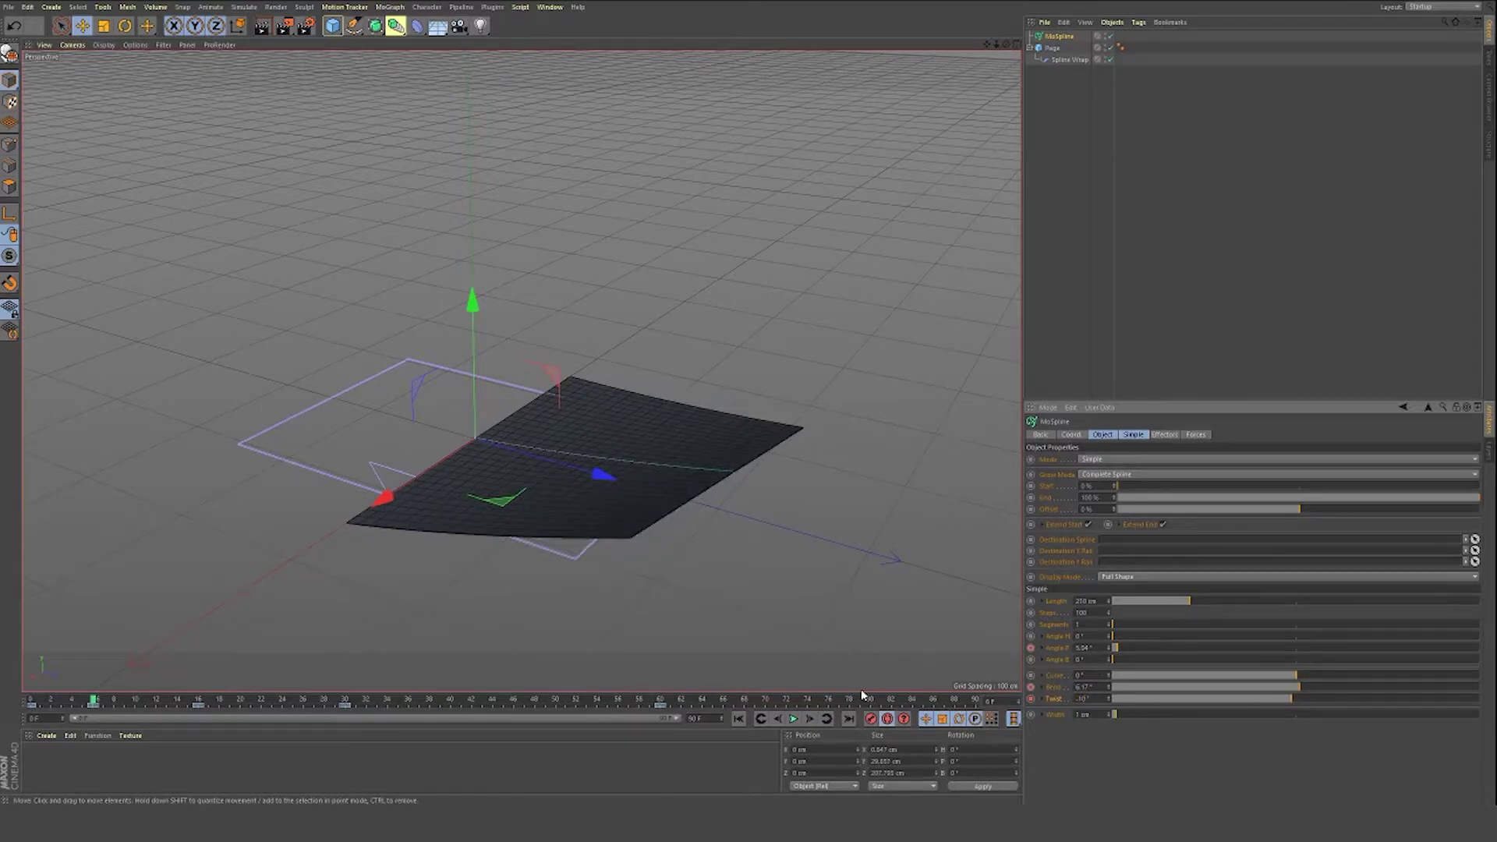
left_click_drag(751, 496, 651, 475, "alt")
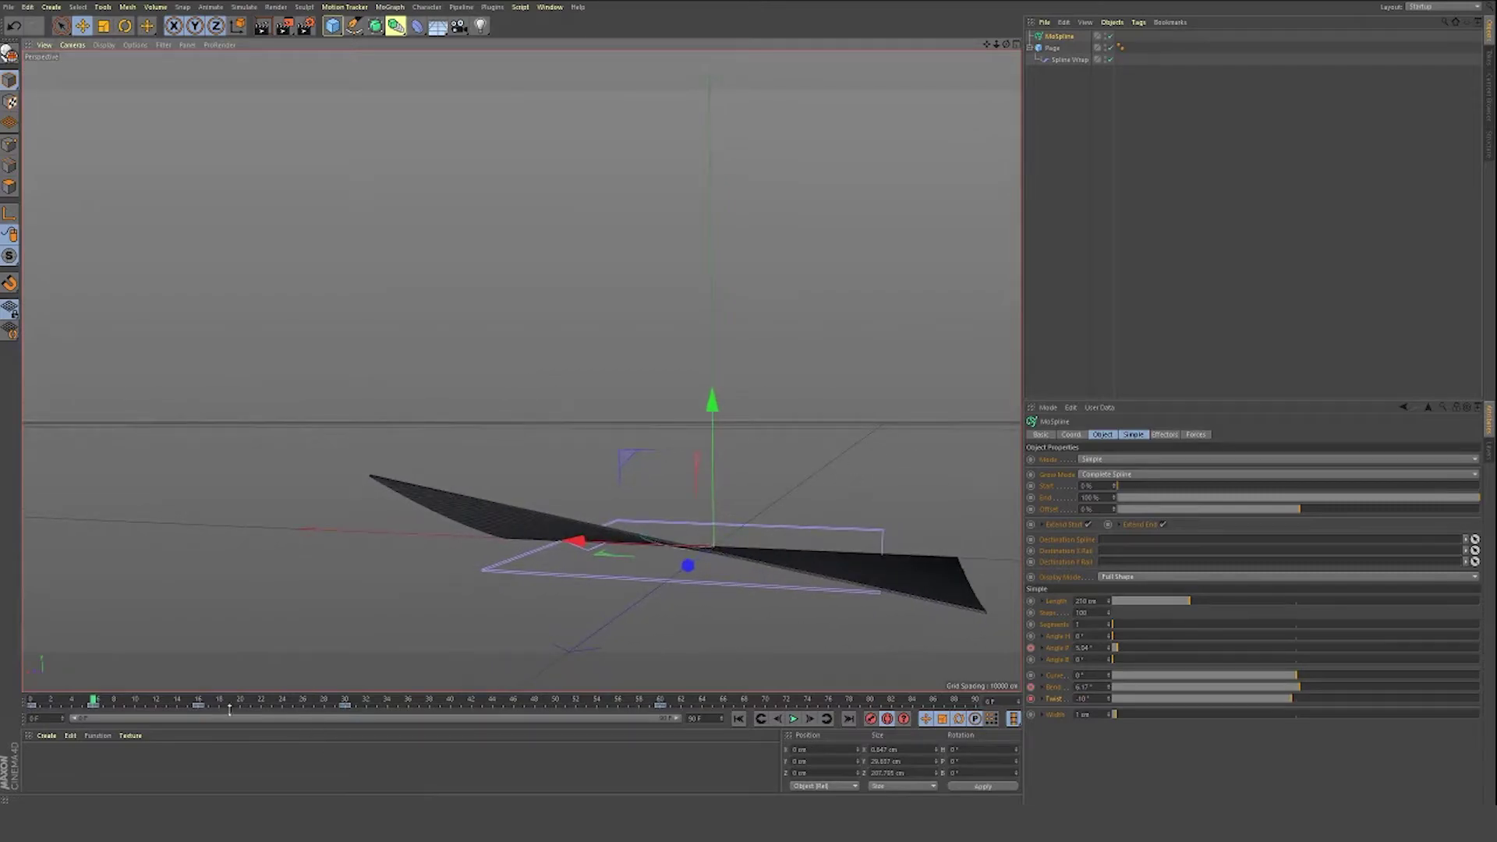
mouse_move(94, 703)
left_mouse_down()
mouse_move(9, 704)
mouse_move(97, 705)
left_mouse_up()
left_click(1097, 698)
type("-5")
key("Return")
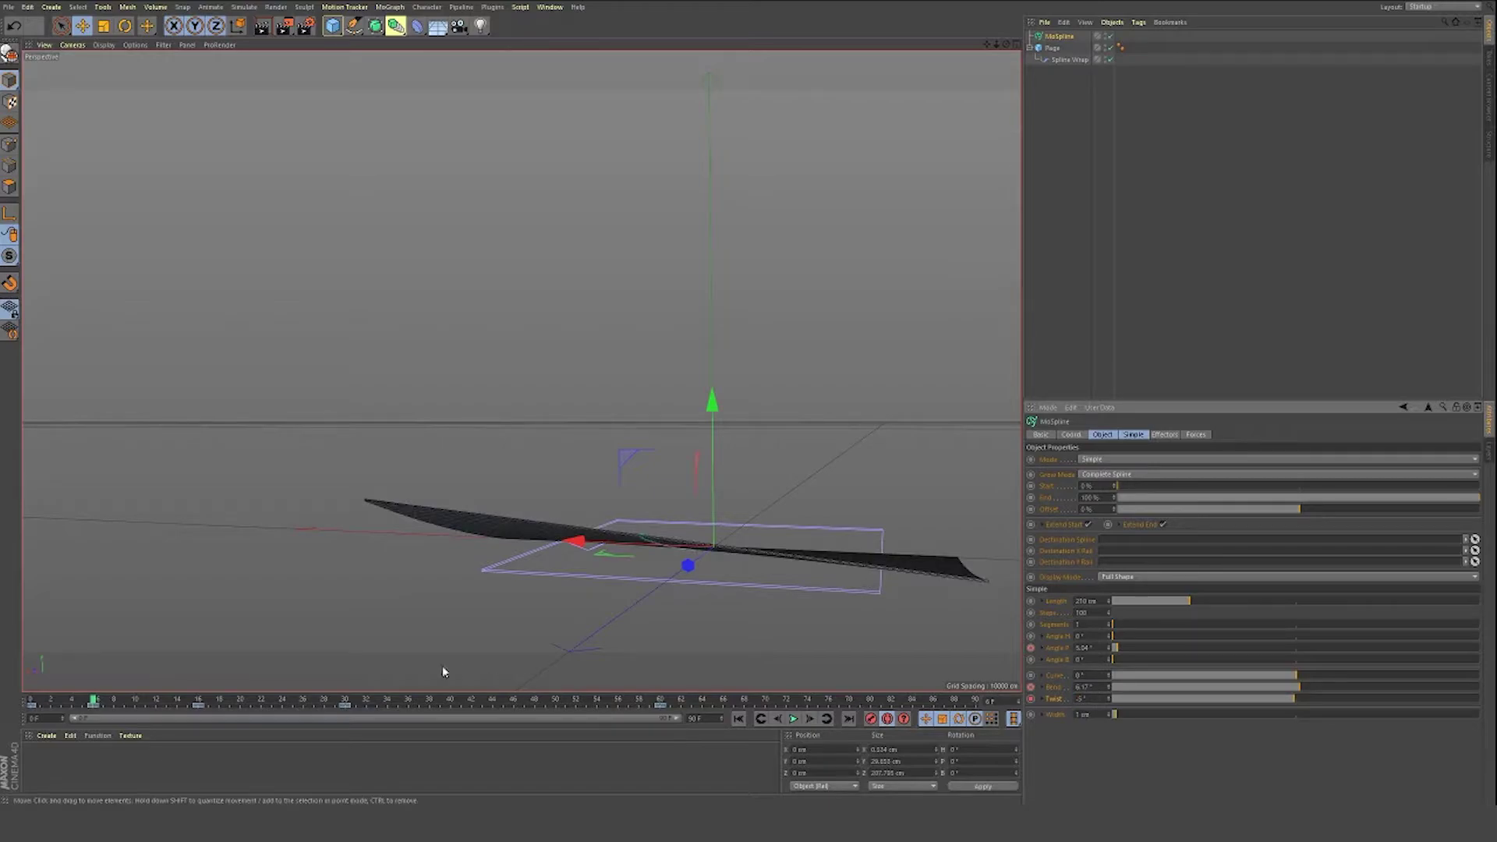
Step: Replay the page turn from frame 0 and set the MoSpline's bend on frame 30 to -40°
left_click_drag(521, 371, 600, 525, "alt")
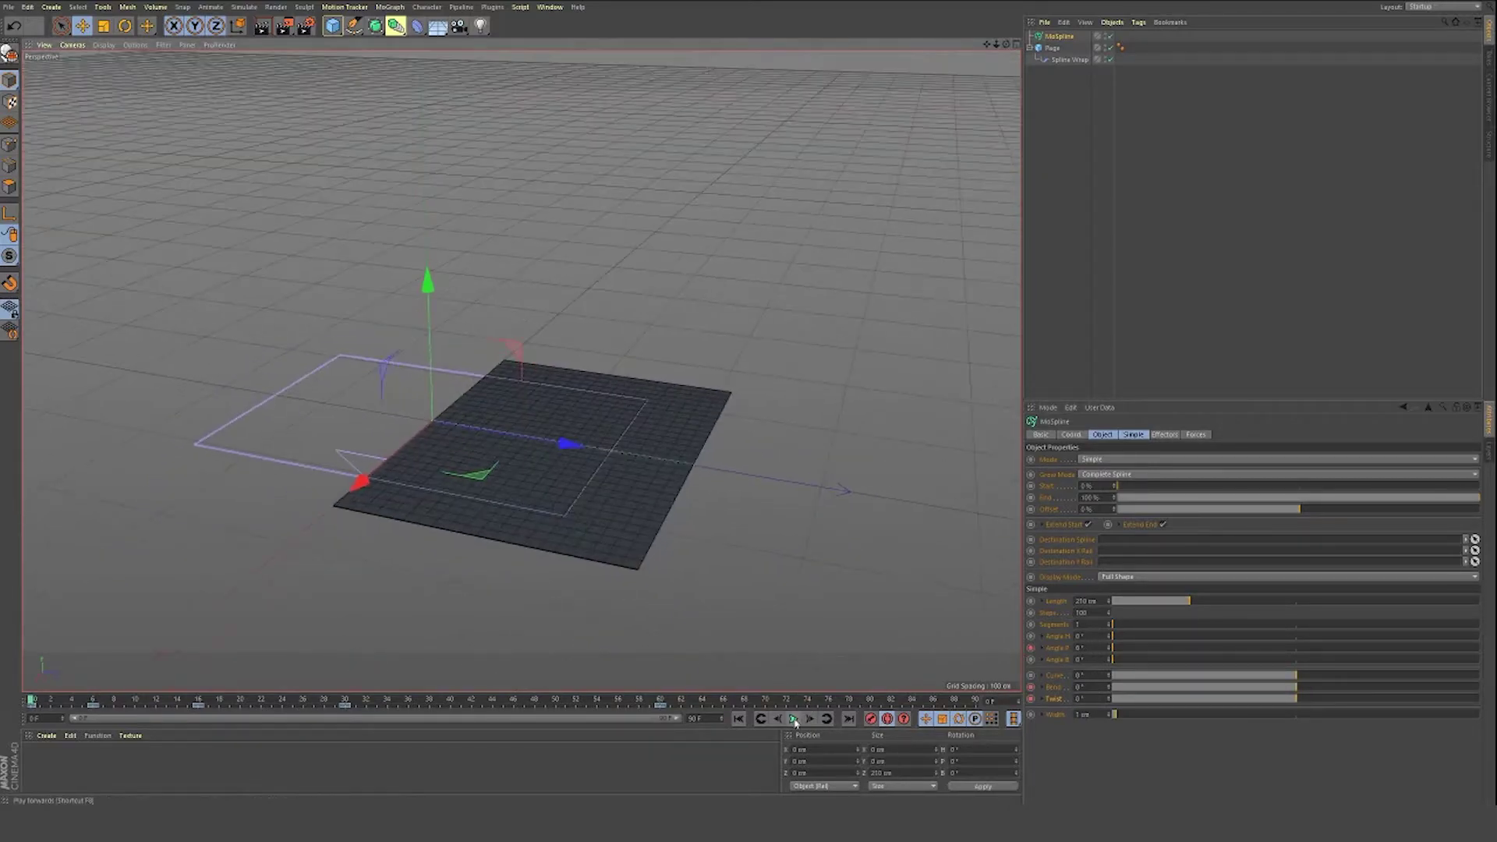
left_click(796, 723)
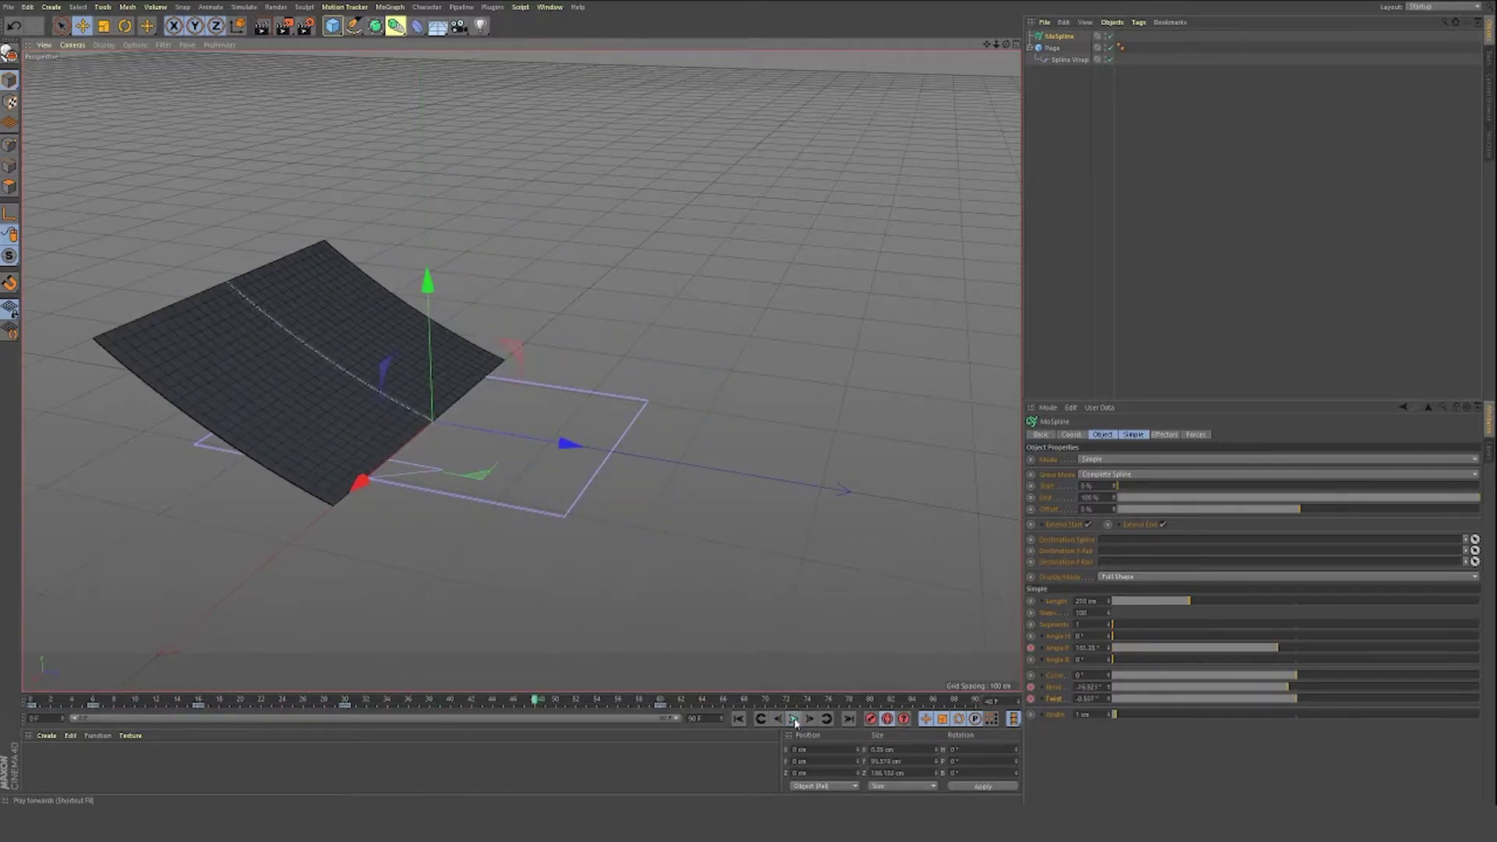
left_click(343, 705)
left_click(1092, 688)
type("-40")
key("Return")
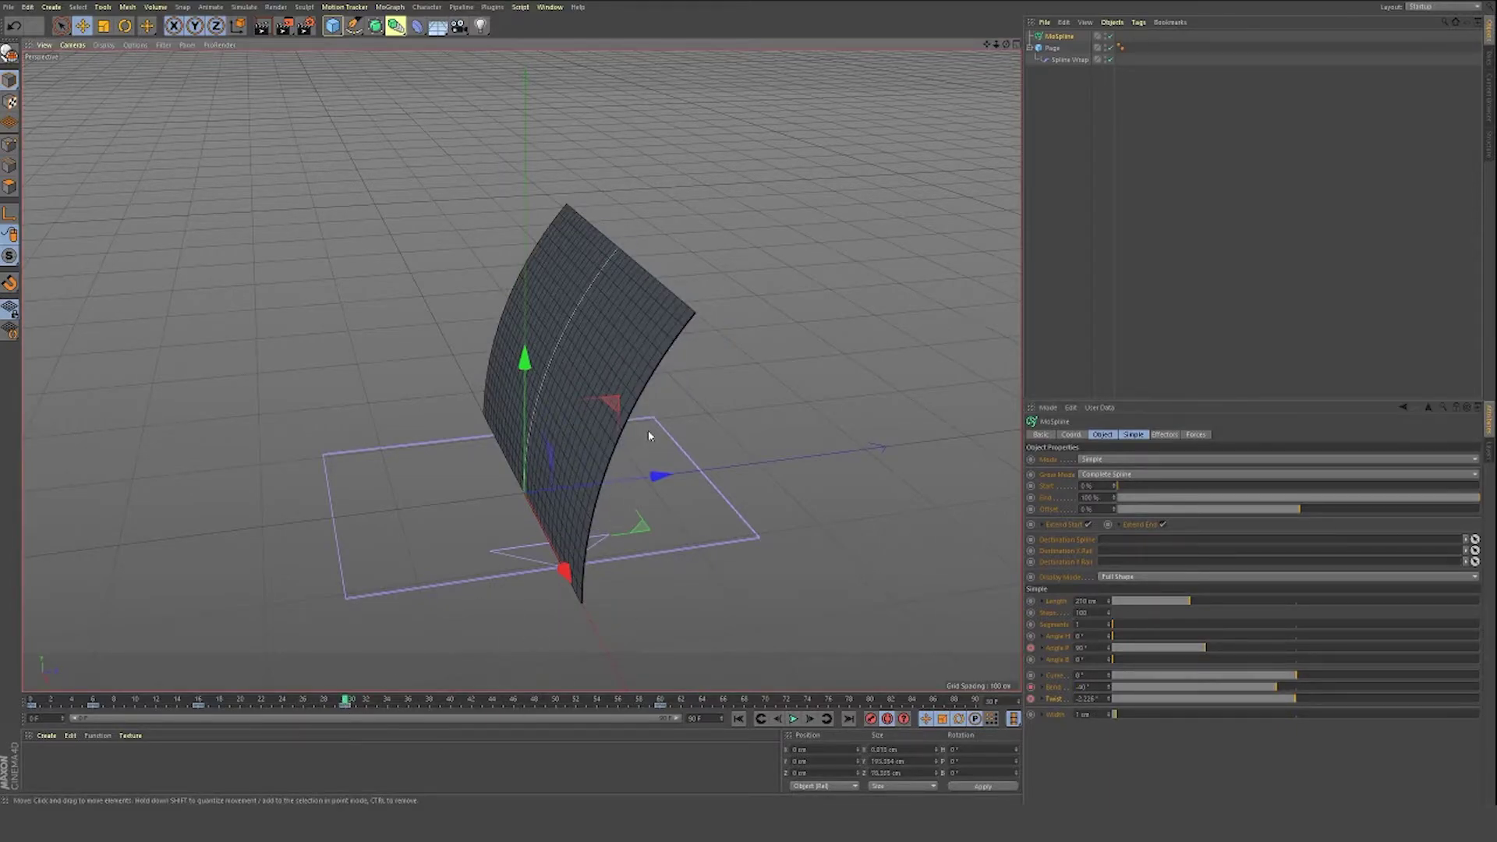
Step: Play the softened page turn from the start and inspect it from several angles
left_click_drag(647, 432, 581, 374, "alt")
left_click_drag(311, 702, 23, 736)
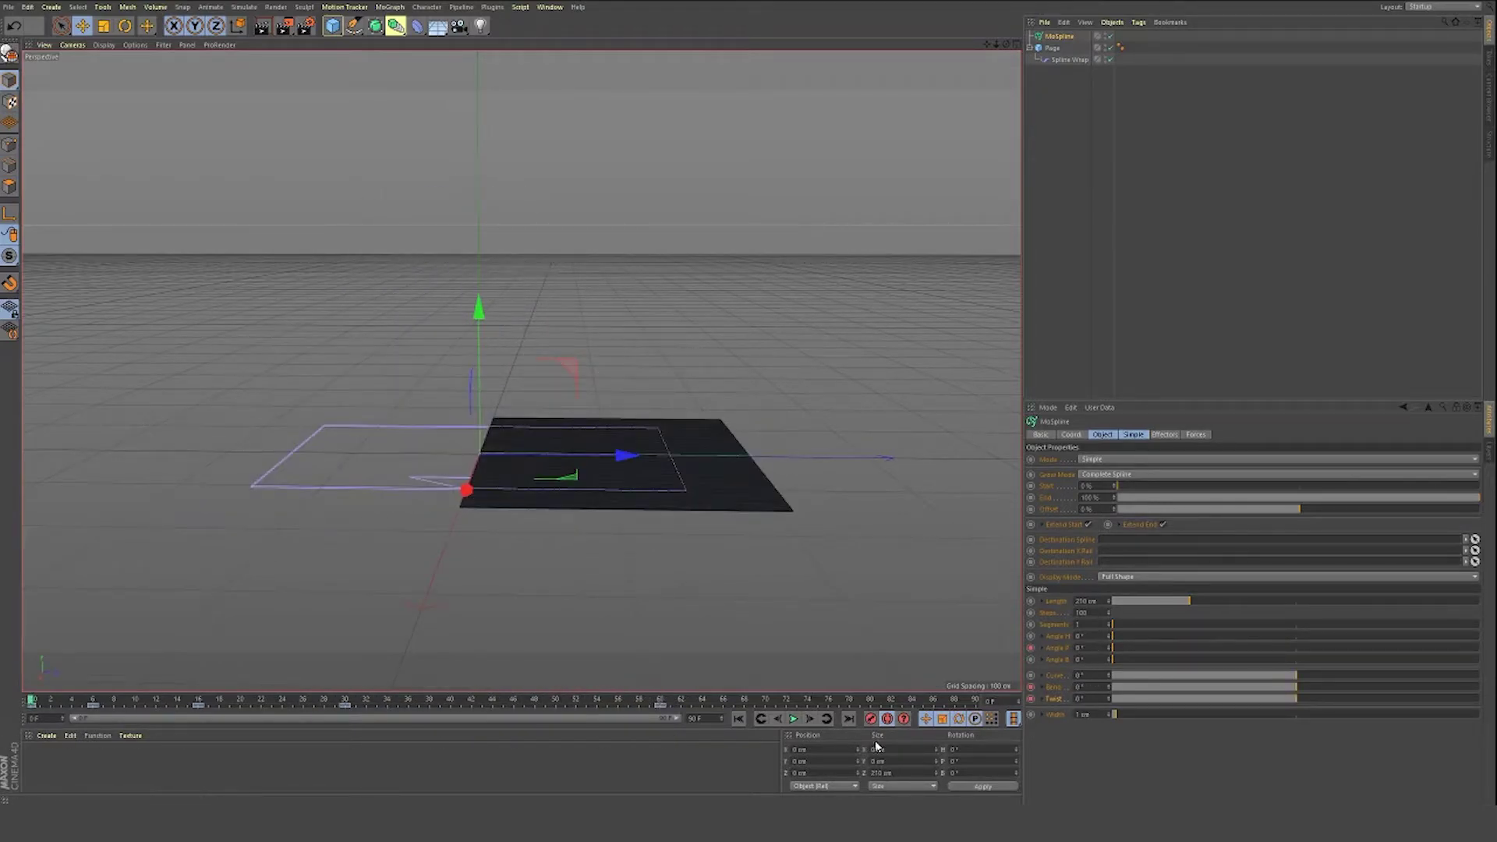
left_click(793, 723)
left_click_drag(780, 319, 738, 371, "alt")
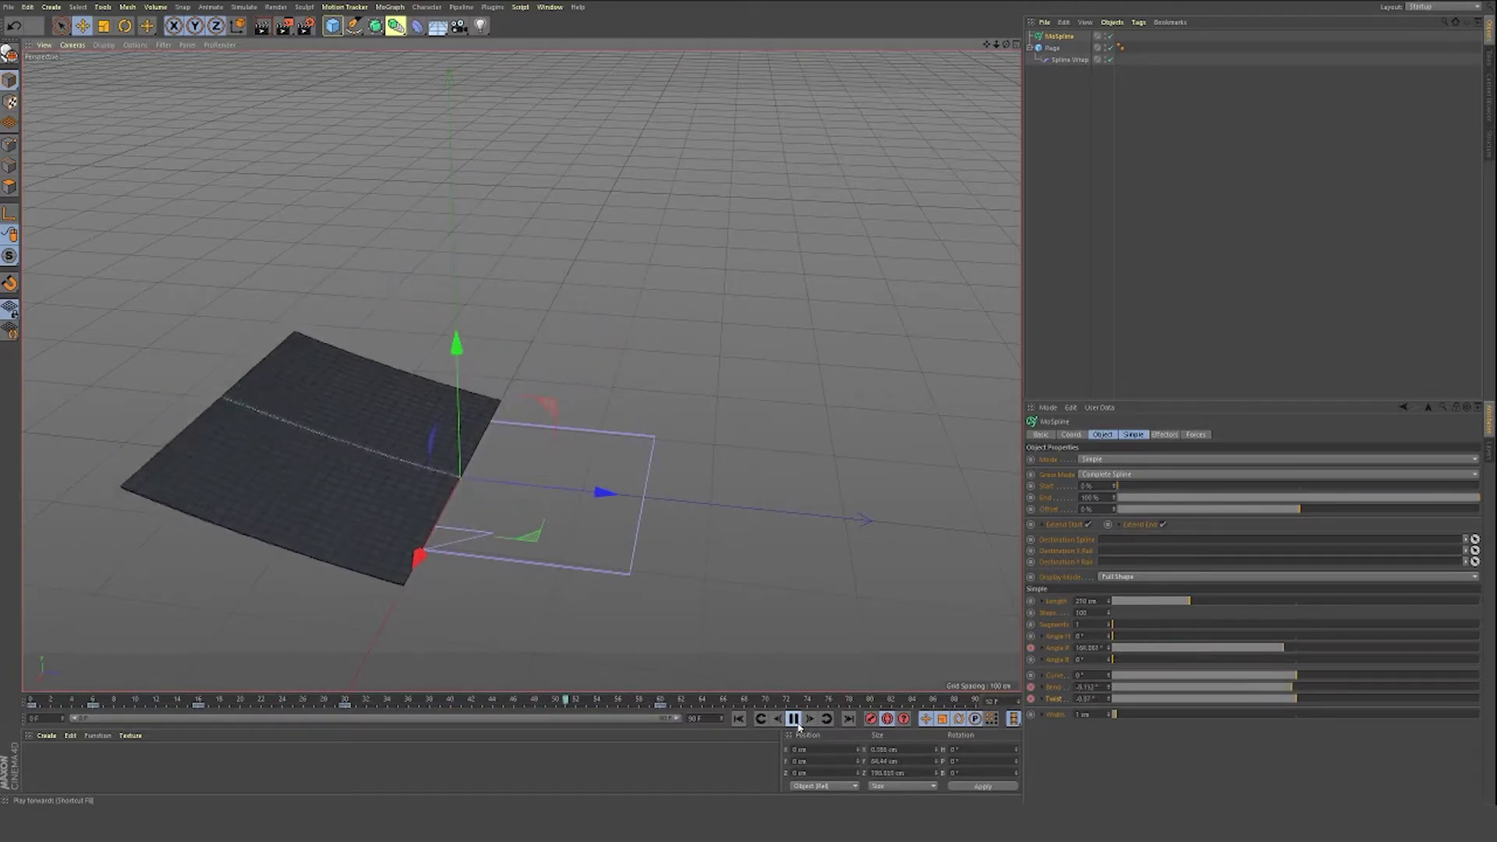
left_click(793, 718)
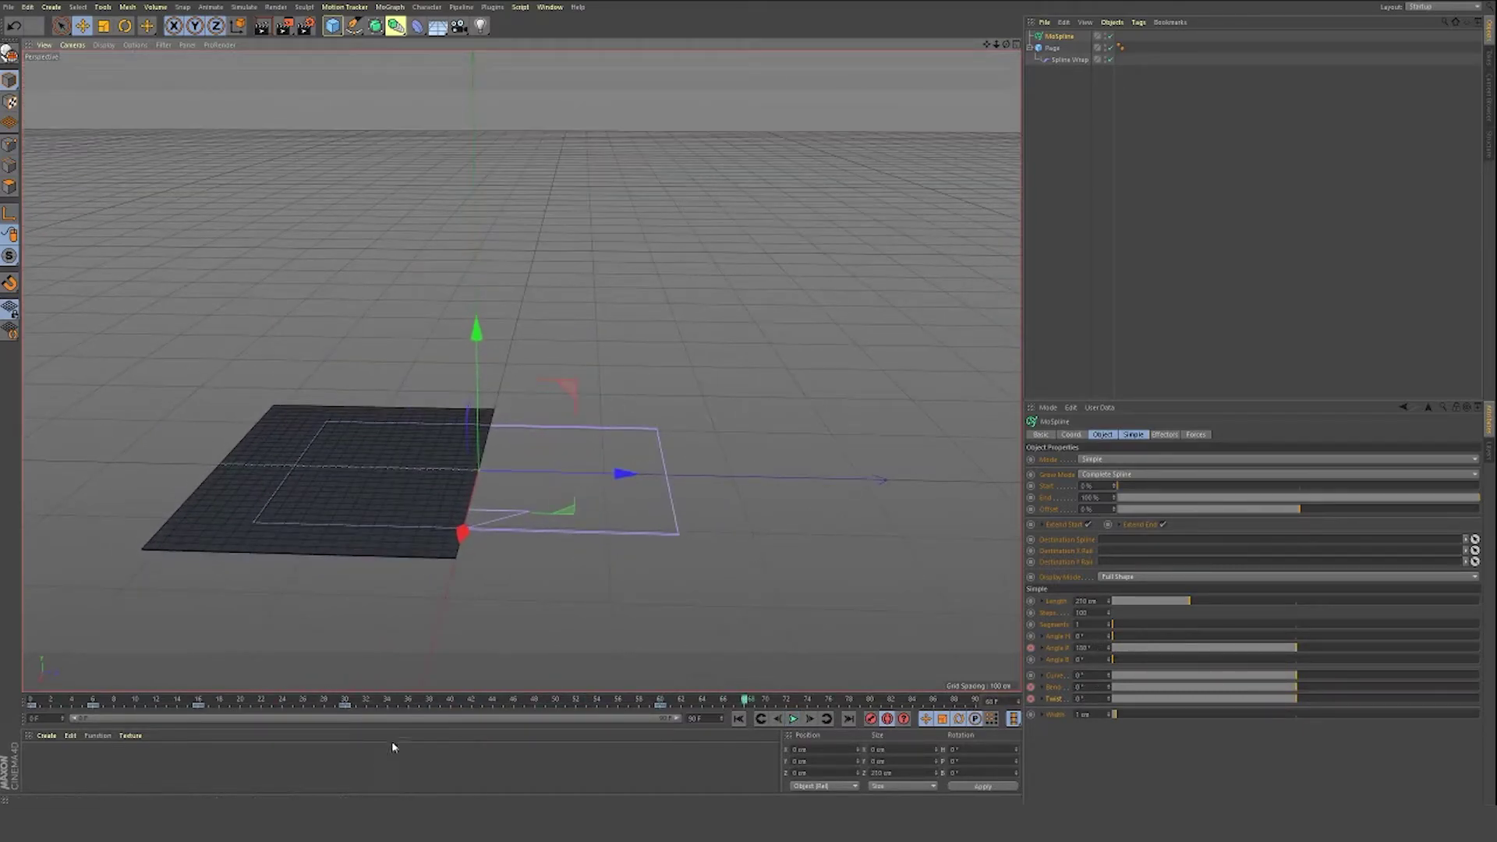
Step: Keyframe the MoSpline's bend at about -25° on frame 53, judging the landing page from a low side angle
mouse_move(574, 706)
left_mouse_down()
mouse_move(558, 705)
mouse_move(617, 704)
mouse_move(587, 704)
left_mouse_up()
left_click_drag(508, 484, 524, 450, "alt")
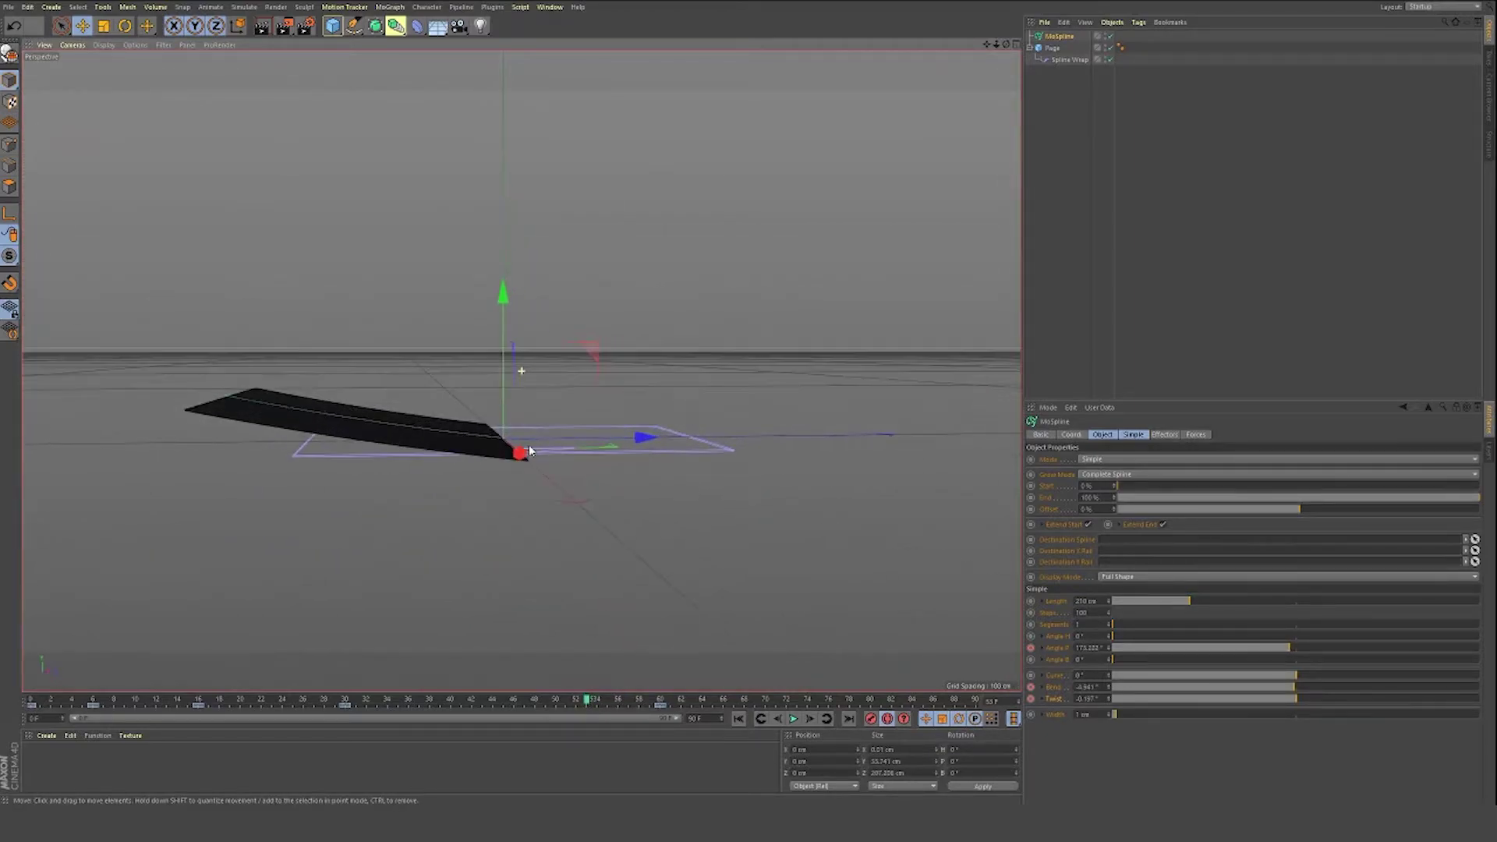
left_click(1031, 648)
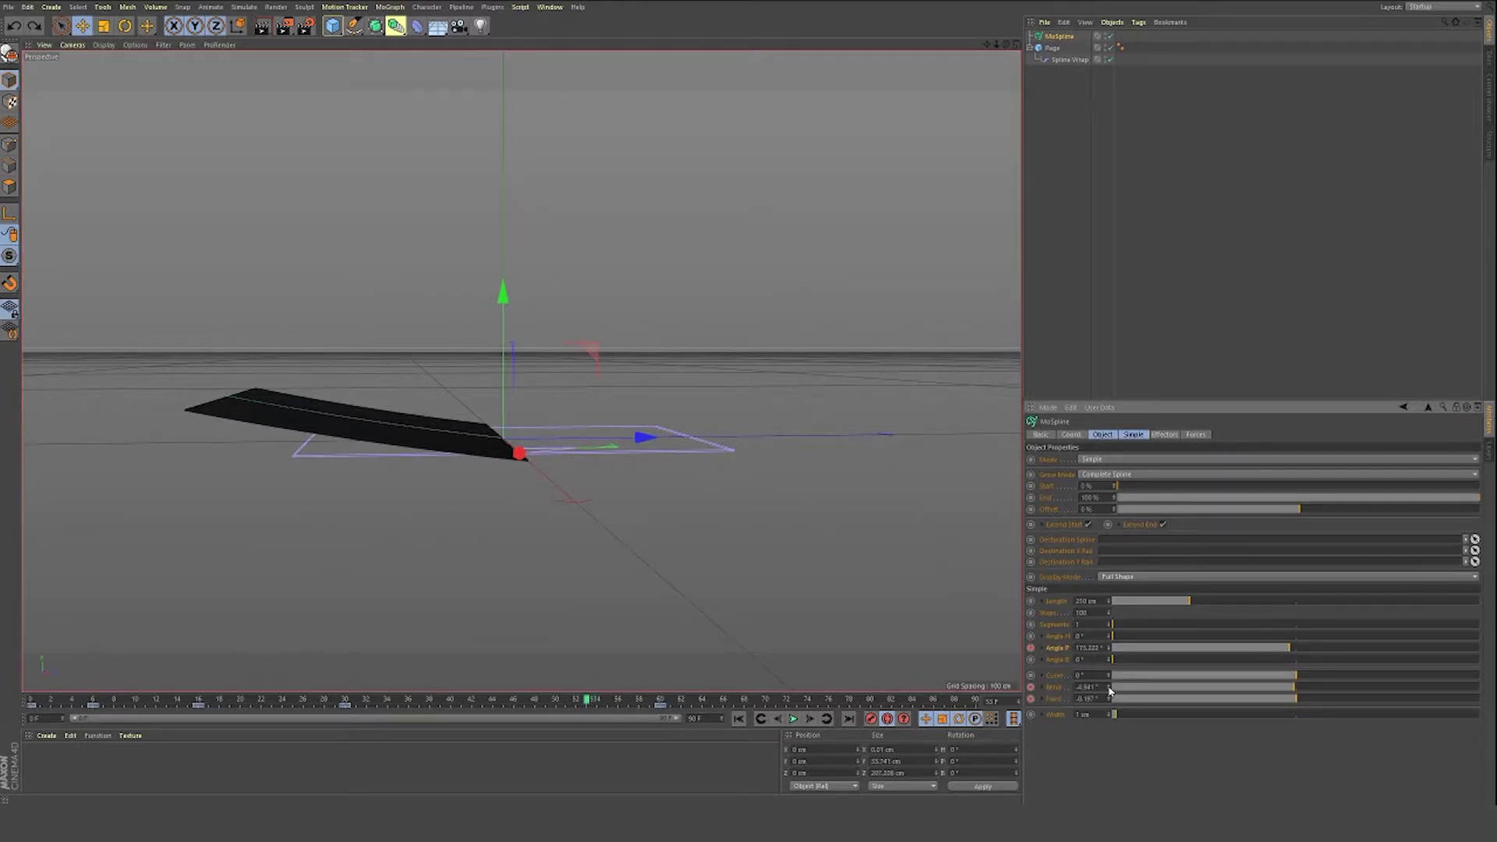
left_click_drag(1109, 688, 1108, 710)
Step: Play the page turn from frame 0 and inspect the landing from several angles
left_click_drag(593, 701, 2, 708)
left_click(795, 721)
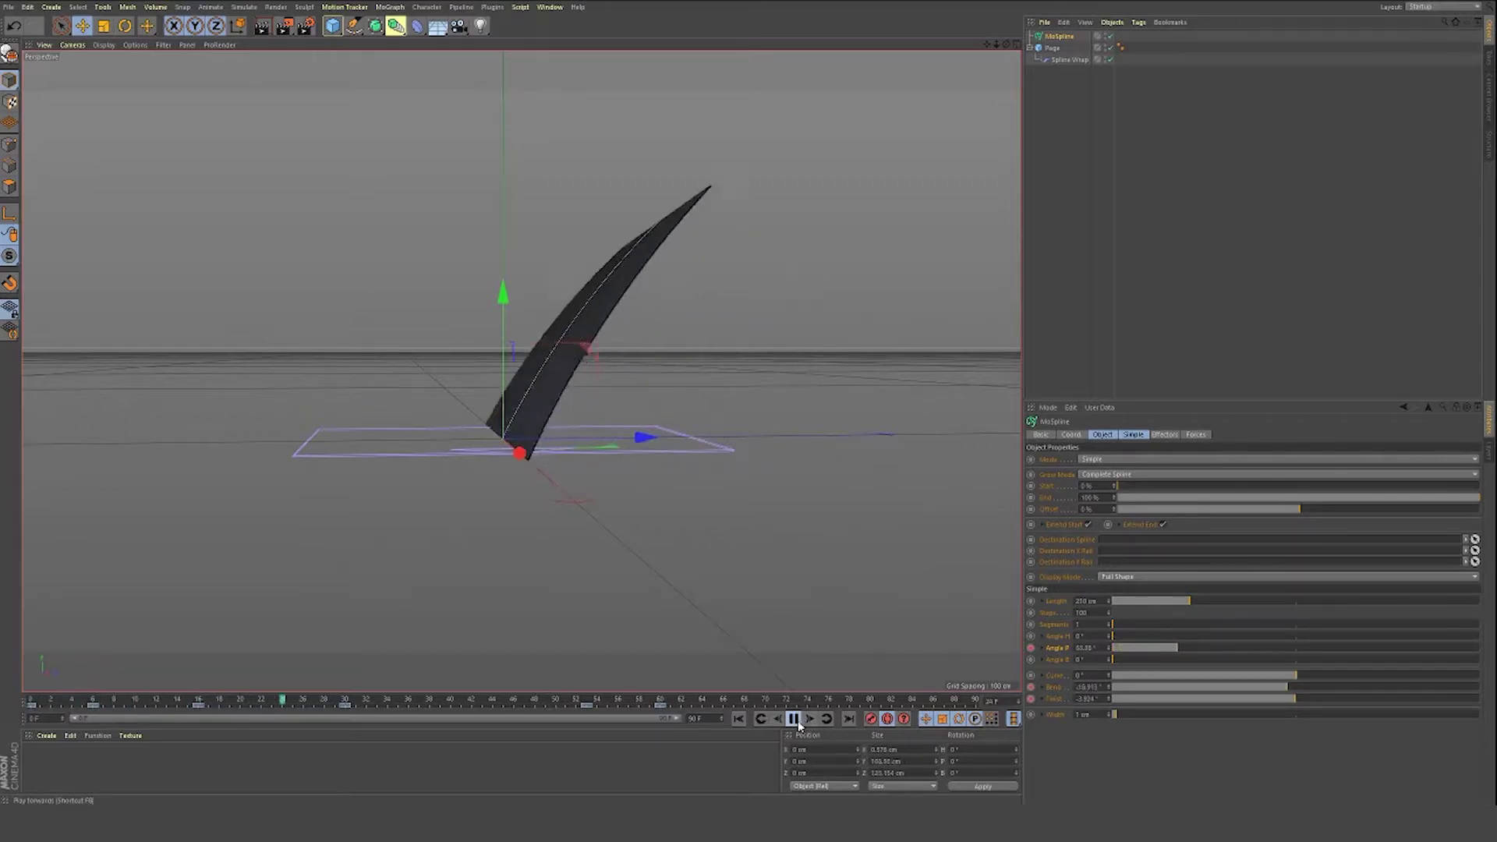
left_click(795, 720)
left_click_drag(669, 281, 659, 376, "alt")
left_click_drag(605, 461, 598, 415, "alt")
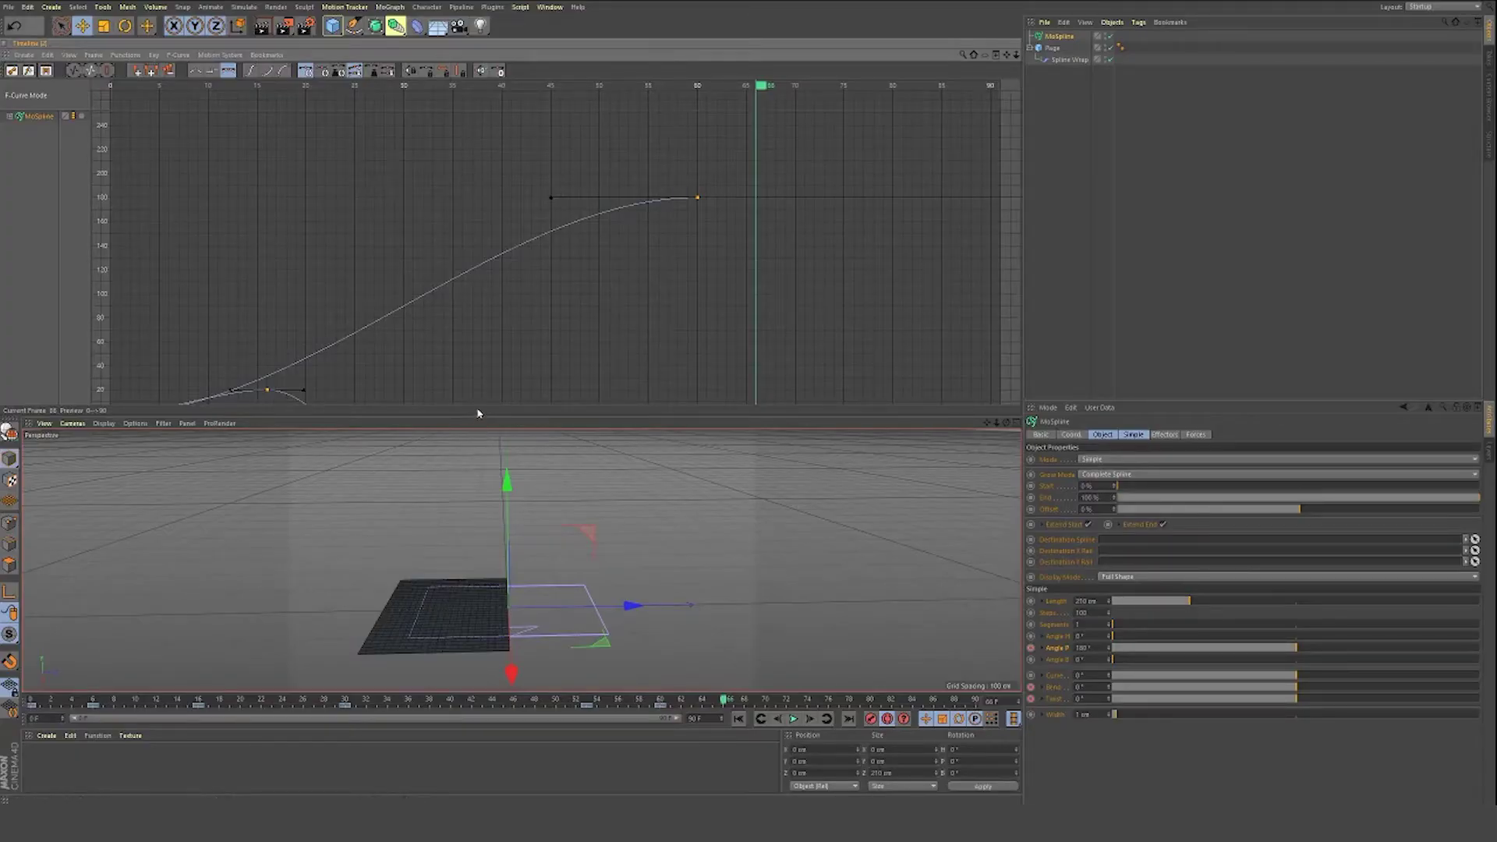
Step: Resize the F-curve timeline above the viewport and isolate the MoSpline's Bend curve
left_click_drag(479, 416, 478, 322)
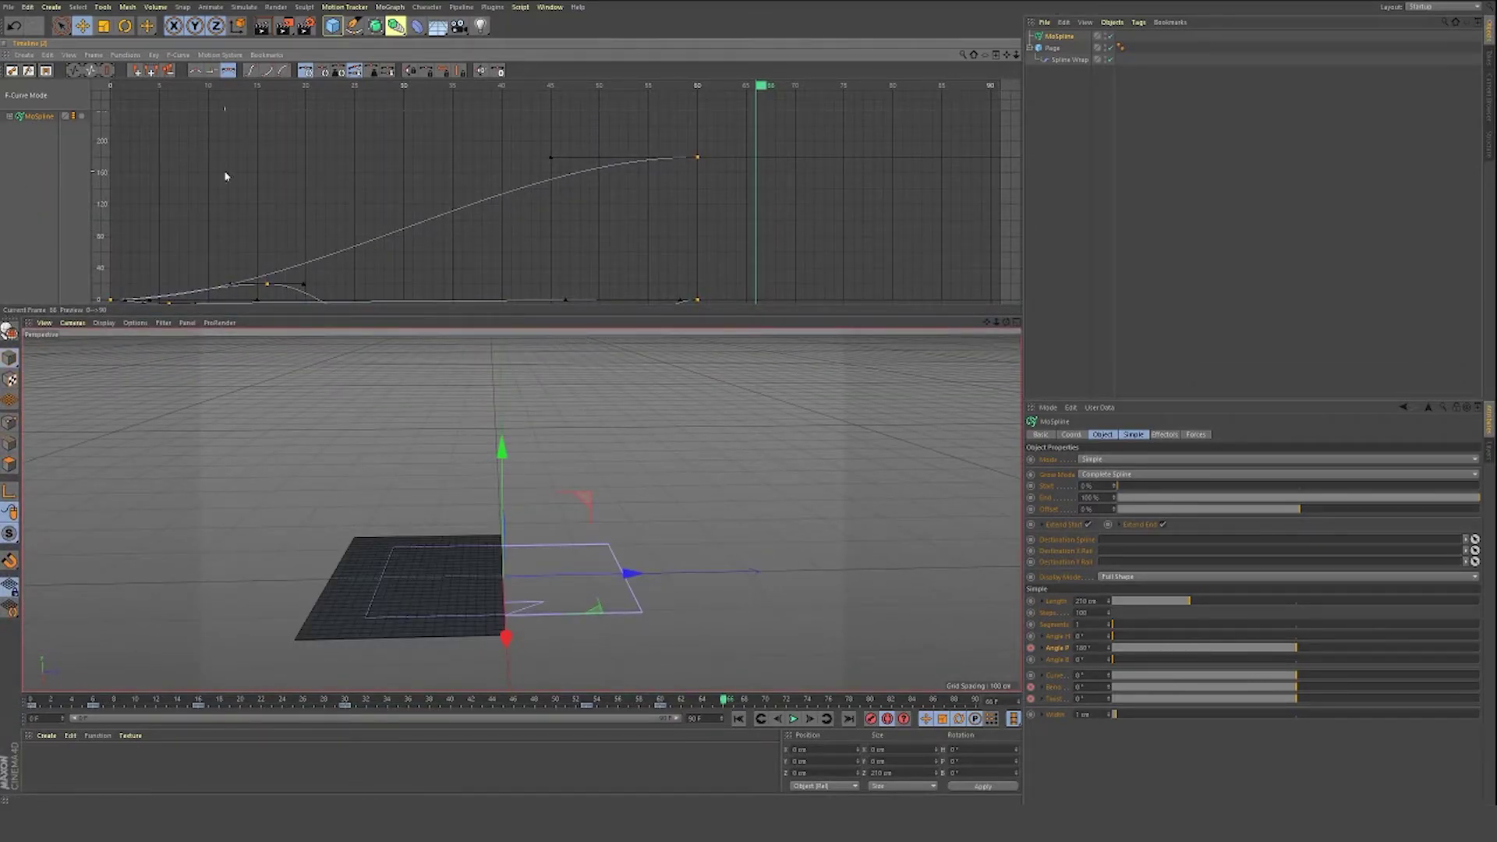
middle_click_drag(225, 172, 419, 101, "alt")
left_click(11, 116)
left_click(32, 137)
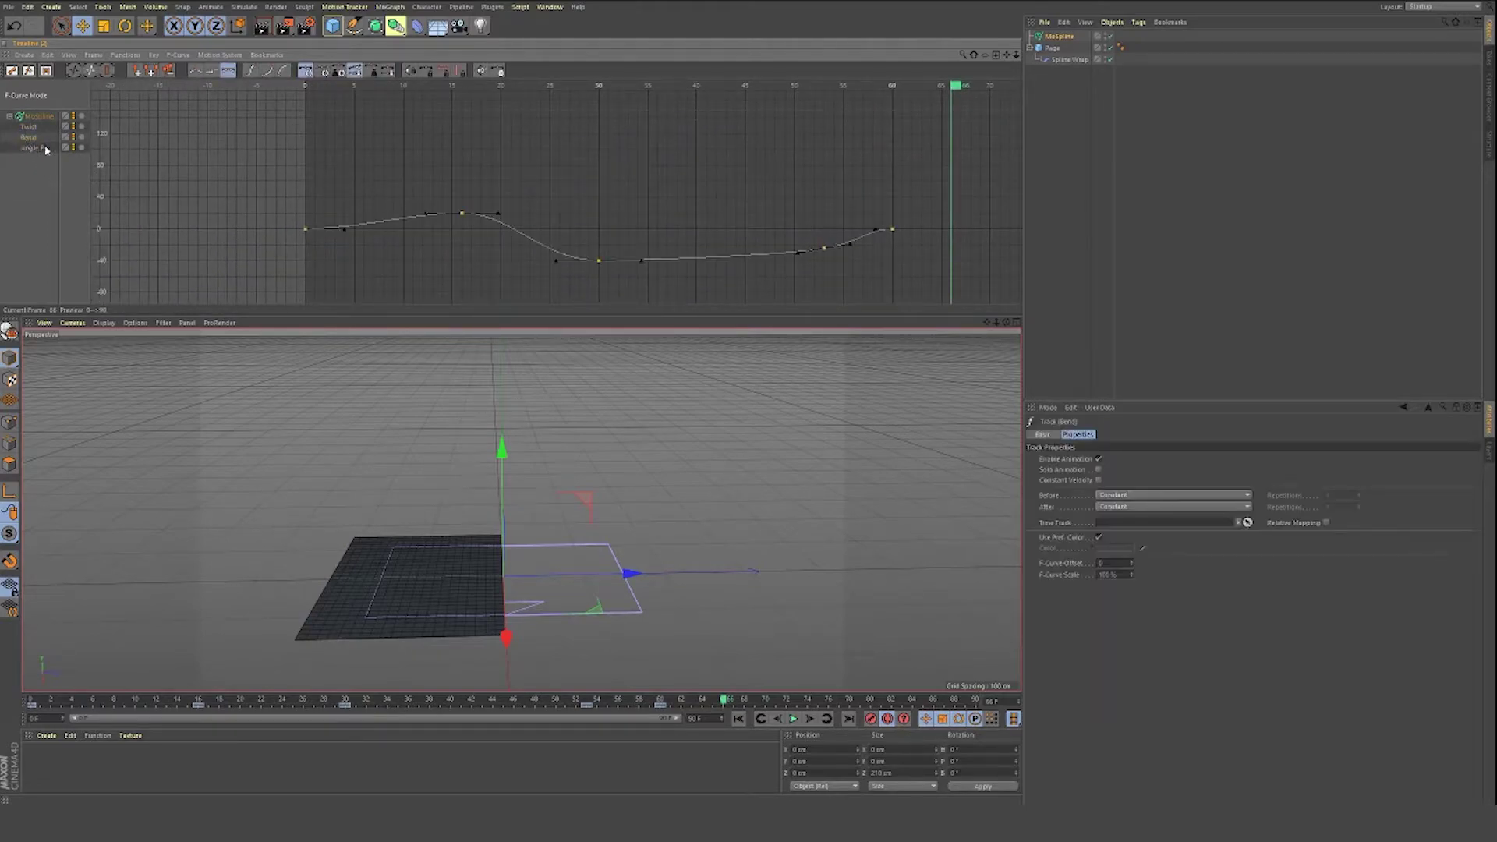
middle_click_drag(883, 255, 826, 256, "alt")
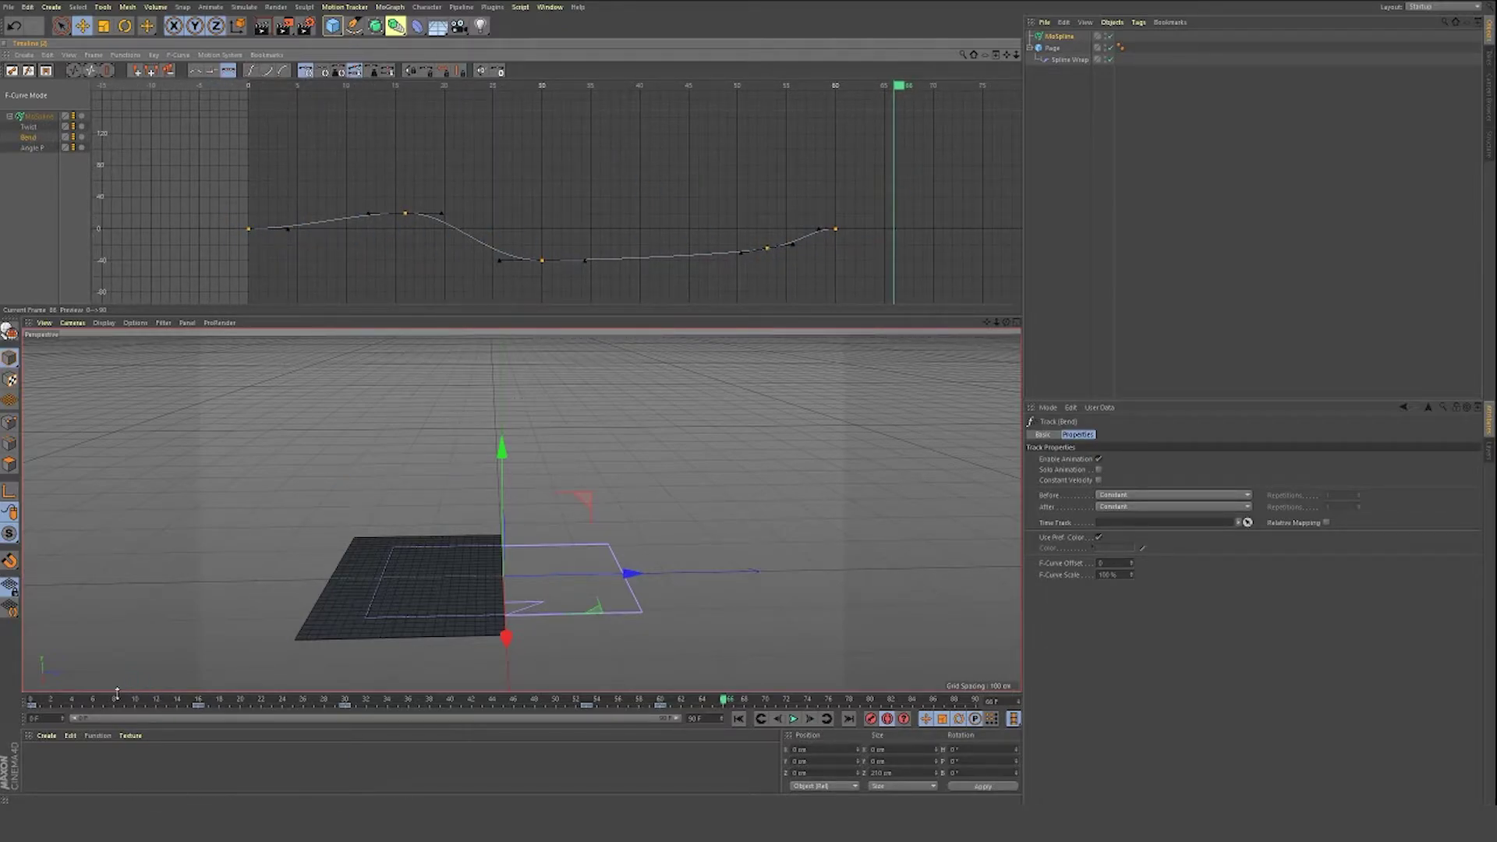
Step: Break the tangents of the Bend key at frame 30 and pull its right handle slightly lower to round the dip
mouse_move(119, 700)
left_mouse_down()
mouse_move(7, 704)
mouse_move(514, 703)
mouse_move(398, 702)
left_mouse_up()
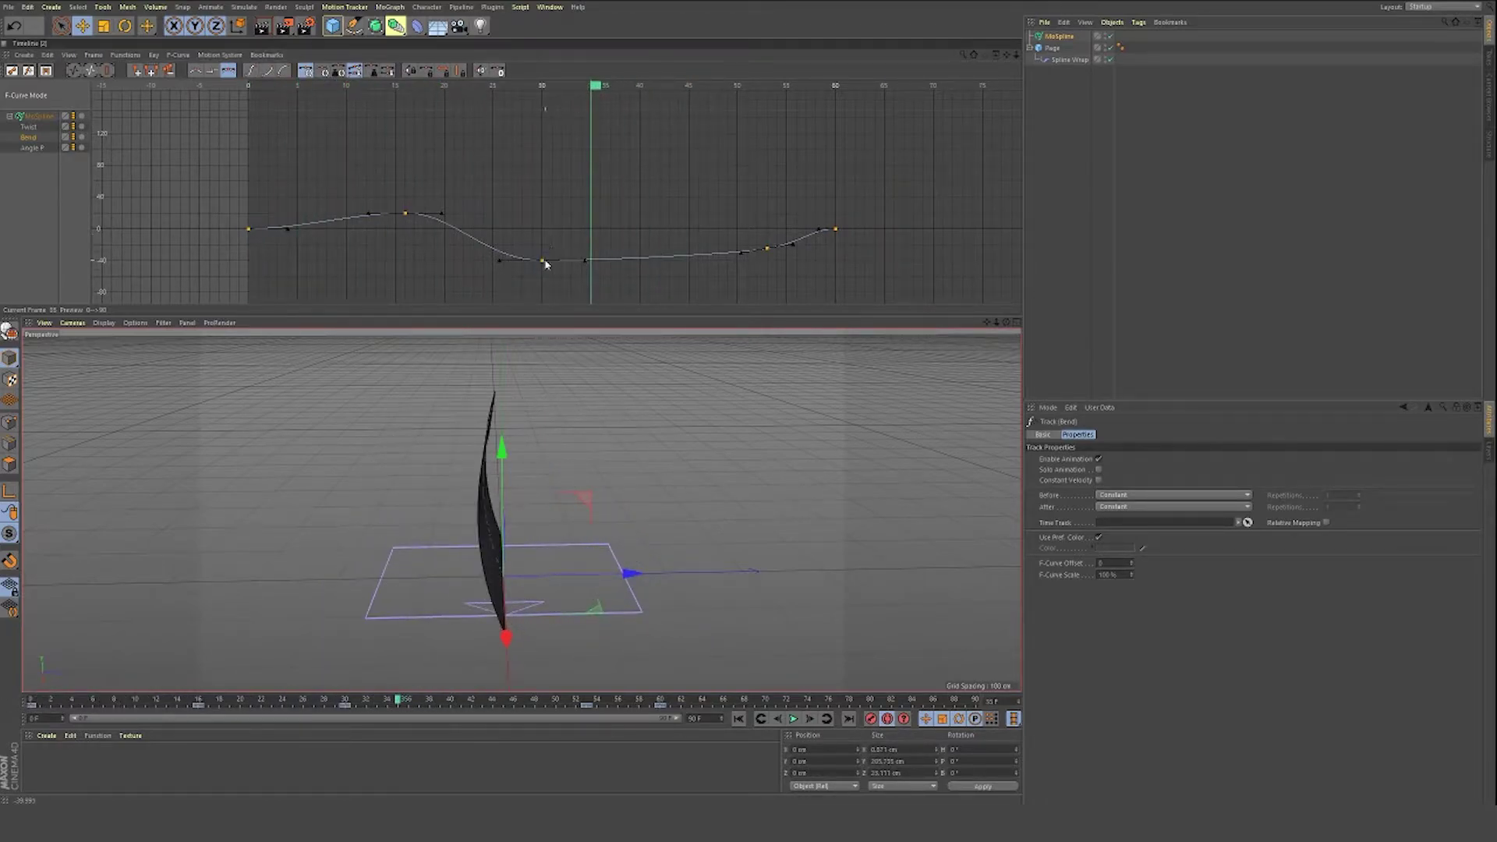
scroll(544, 261, "up", 2)
left_click(544, 261)
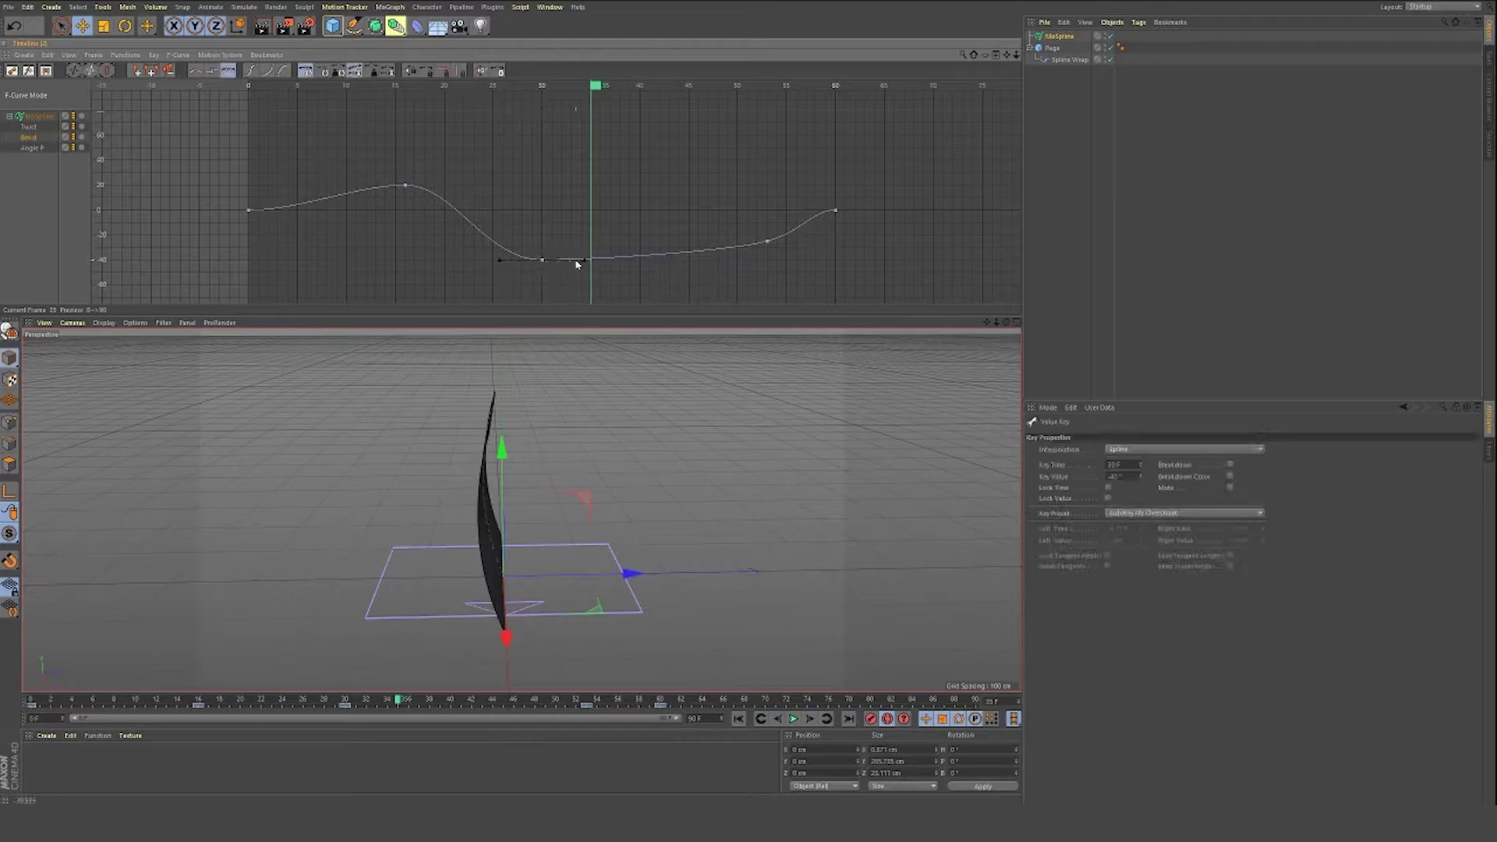
mouse_move(585, 262)
left_mouse_down()
mouse_move(565, 264)
mouse_move(598, 274)
left_mouse_up()
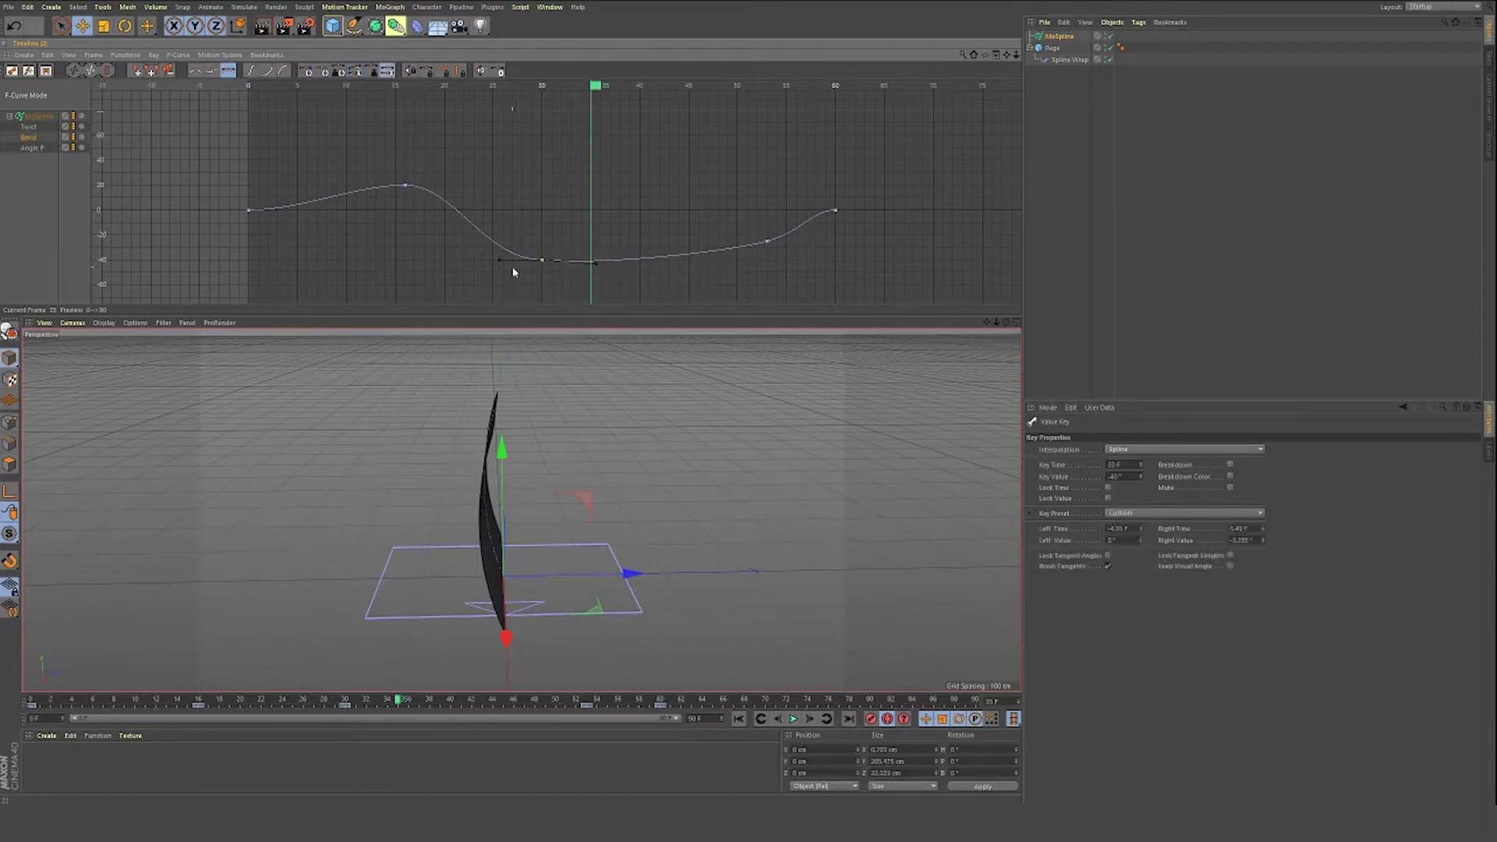
left_click(543, 259)
left_click_drag(500, 259, 498, 257)
left_click(464, 167)
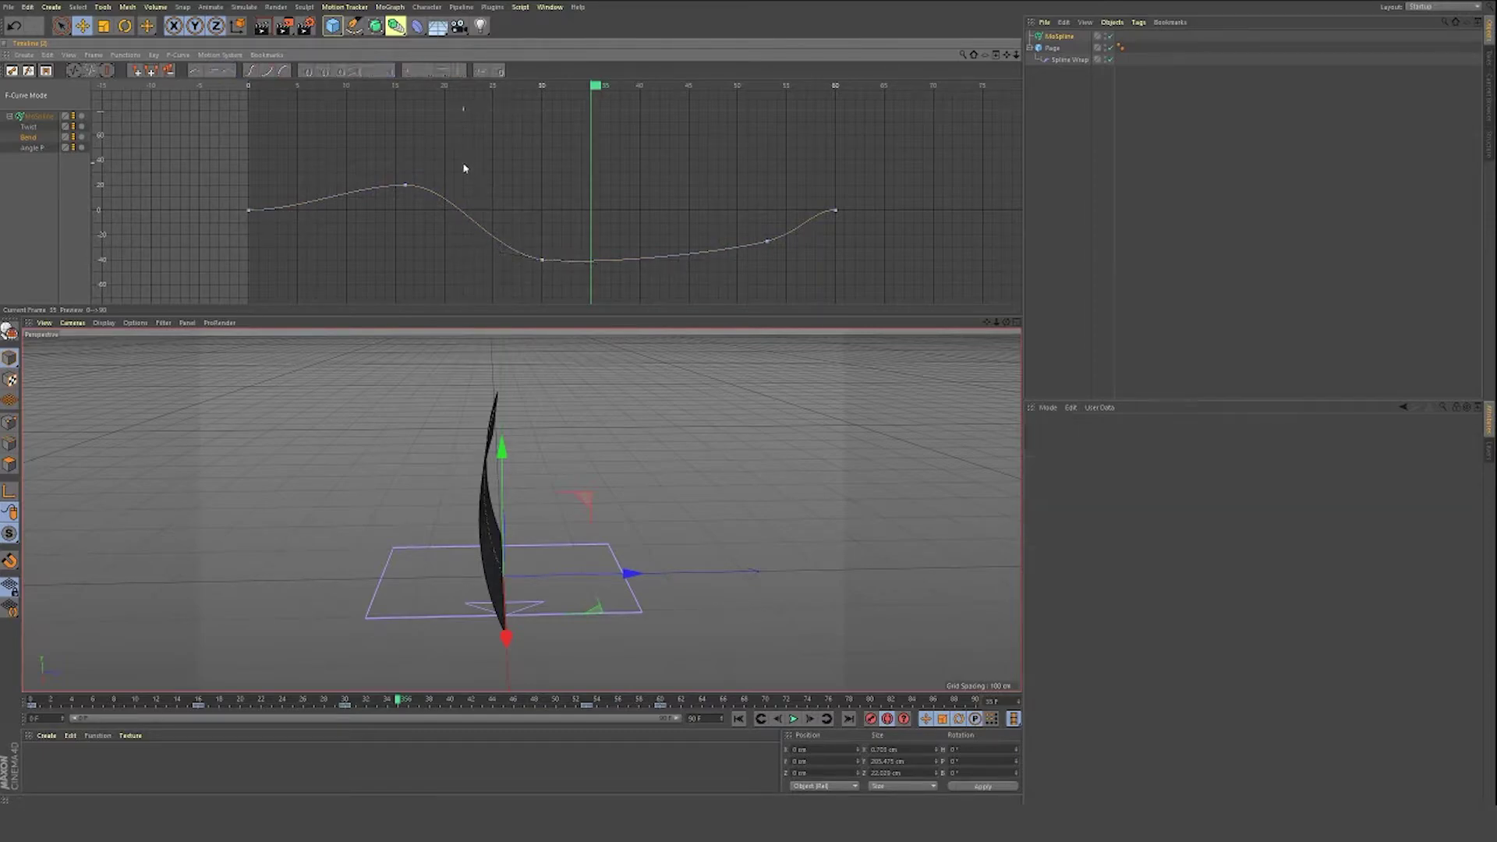
Step: Tilt the tangents of the Bend key at frame 16 slightly downward after the peak and return to frame 0
left_click(406, 188)
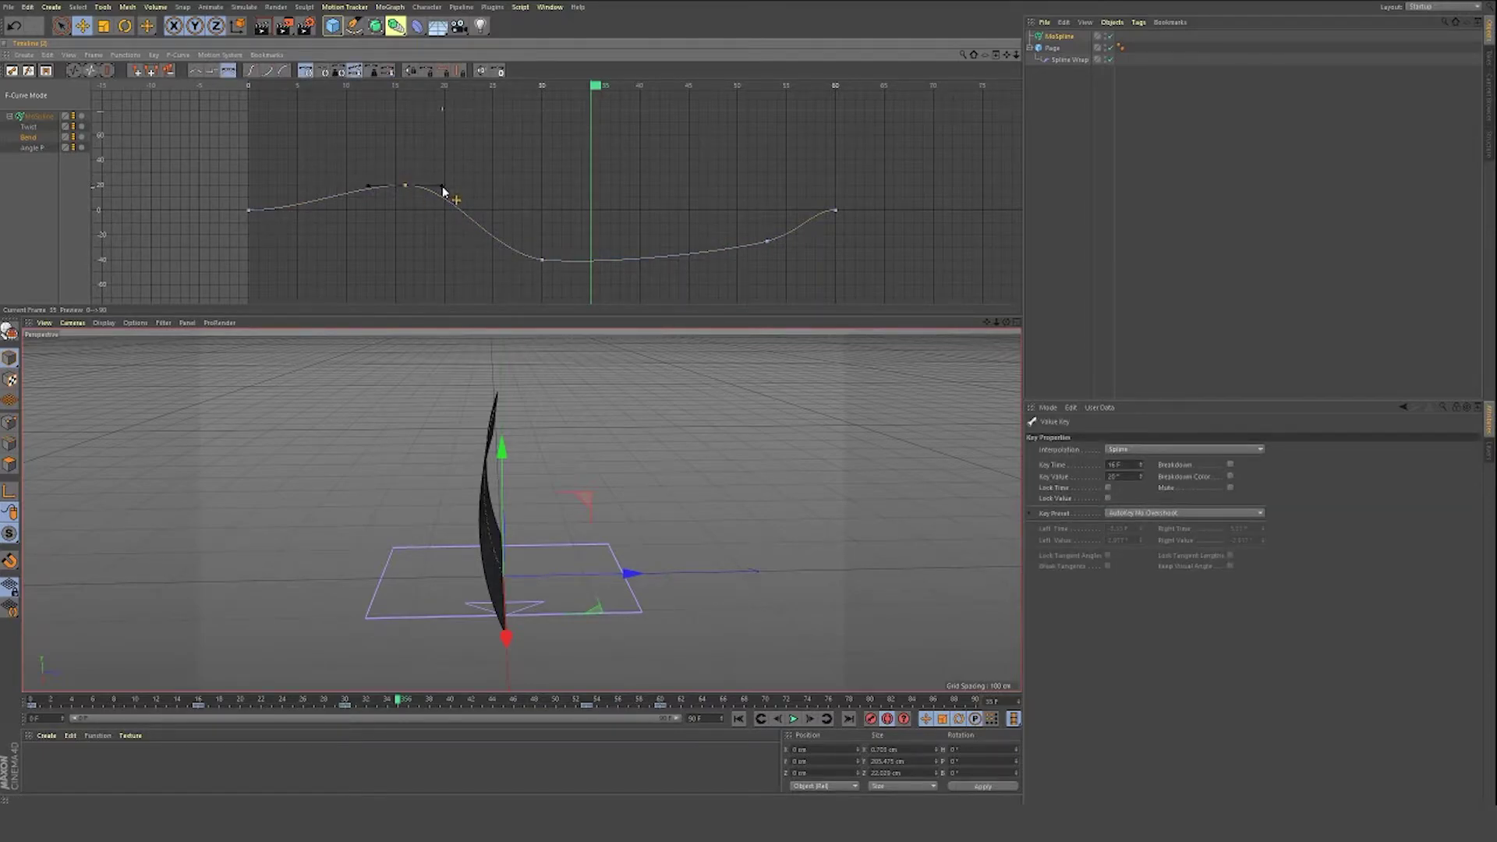
left_click_drag(443, 195, 442, 192)
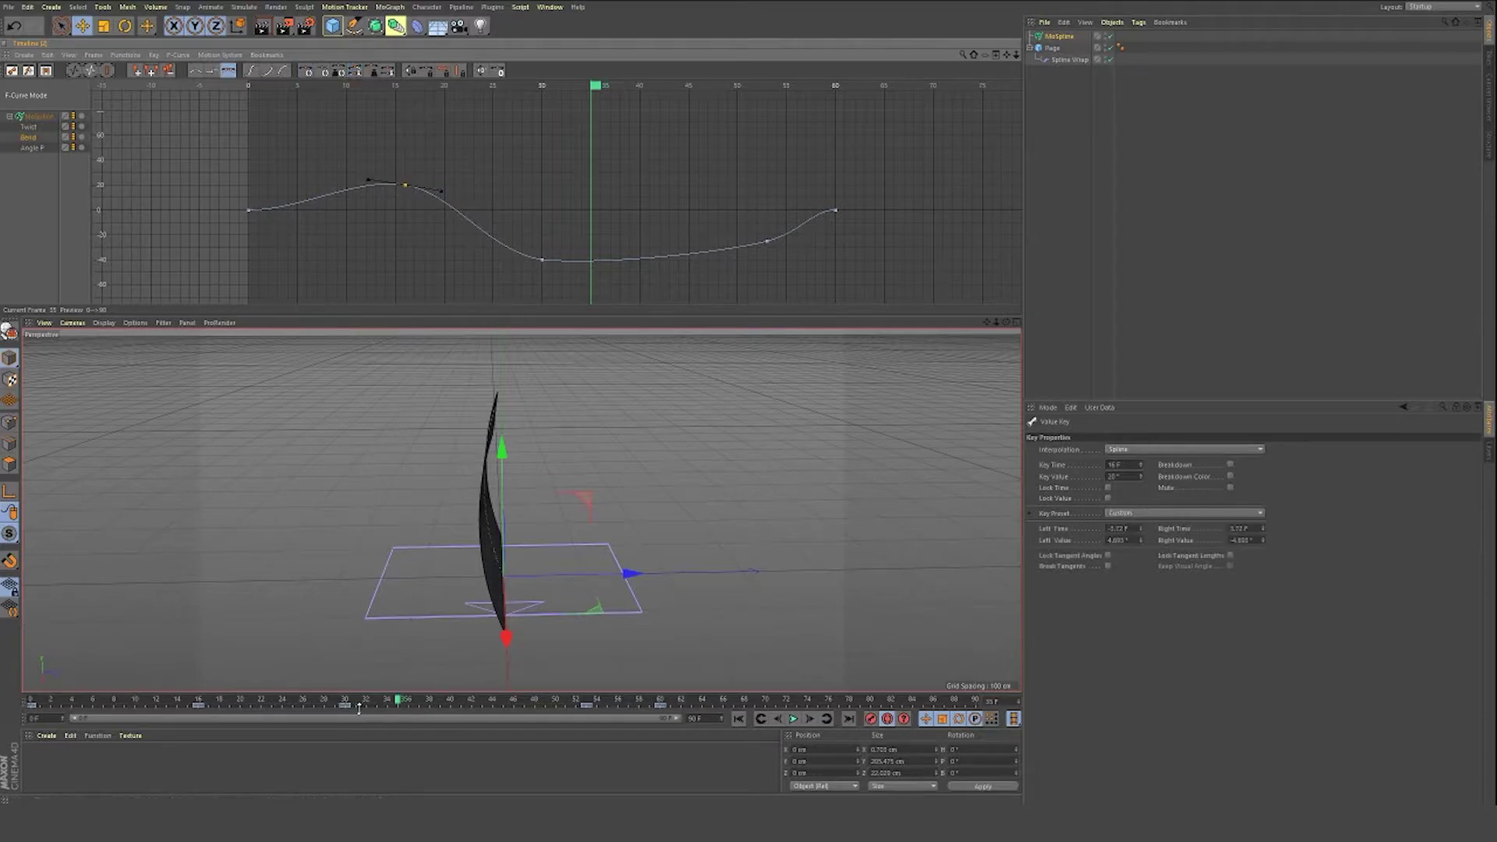
left_click_drag(373, 704, 31, 704)
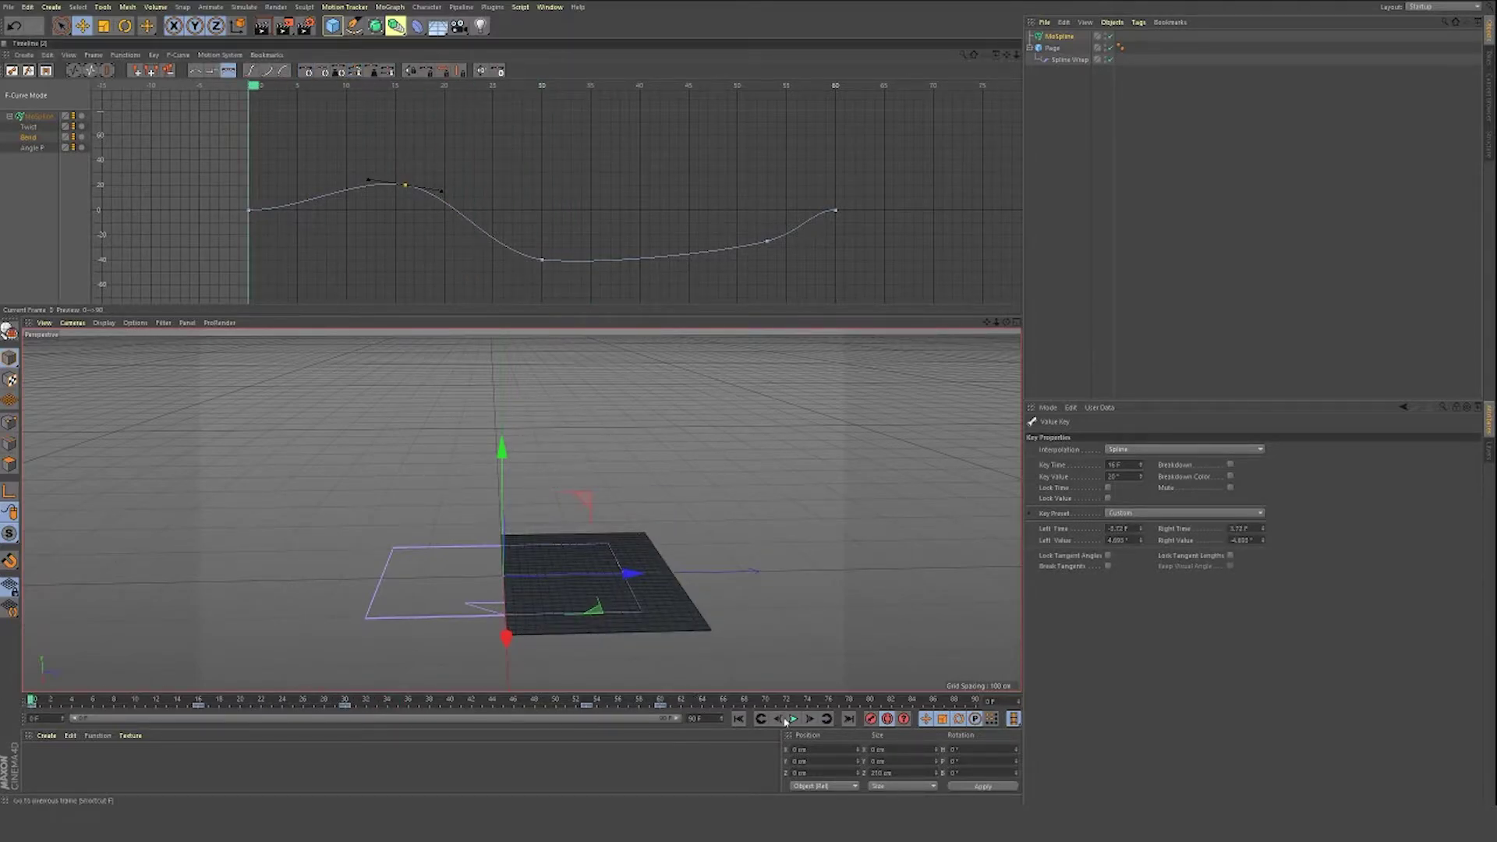
Step: Smooth the end of the Bend curve by adjusting the tangents of the keys at frames 53 and 60
left_click(837, 211)
left_click(764, 241)
left_click(768, 241)
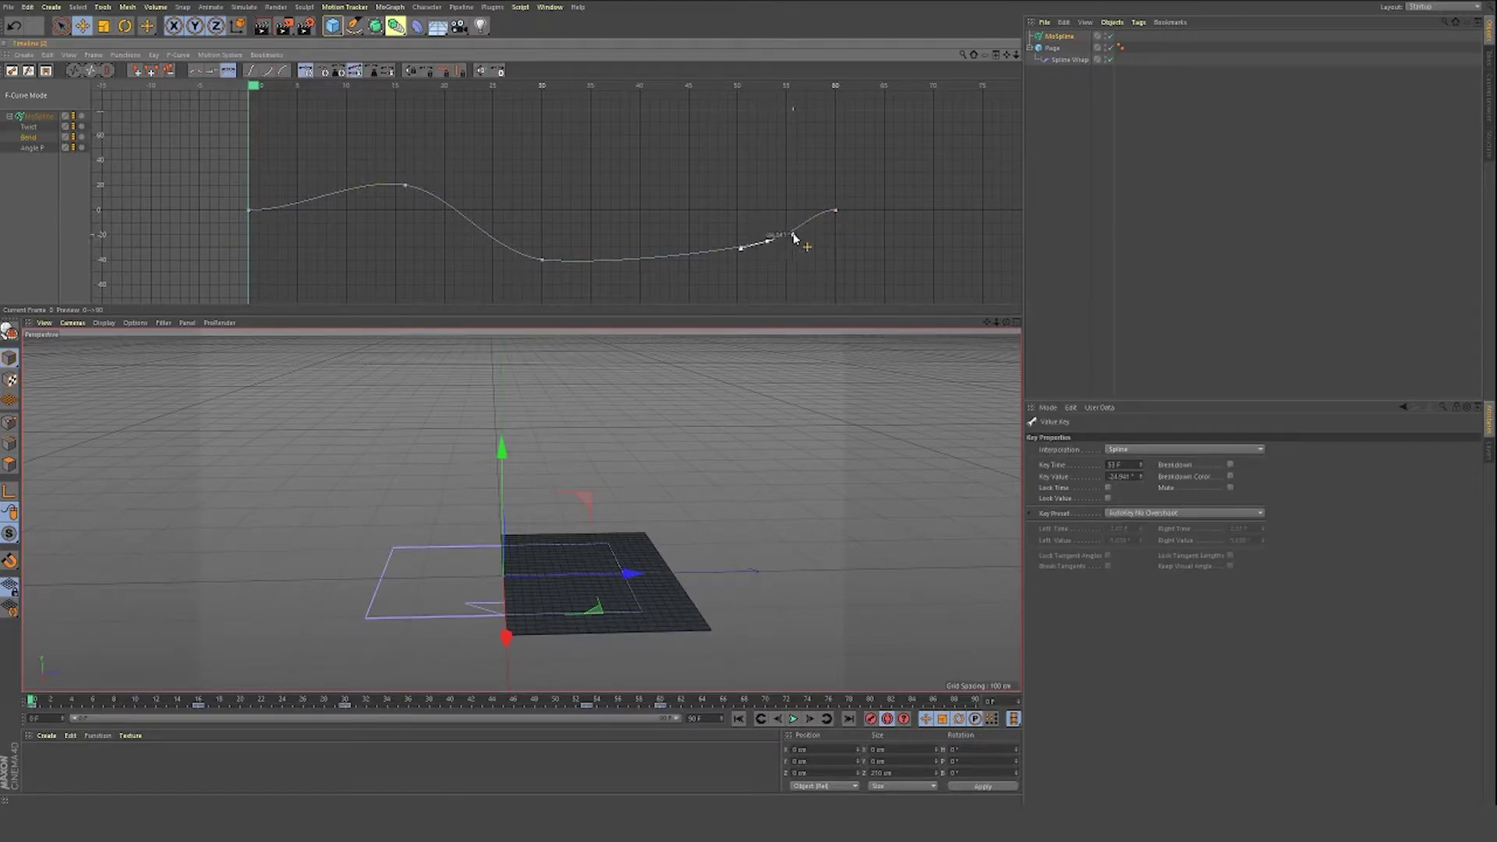
left_click_drag(793, 236, 796, 232)
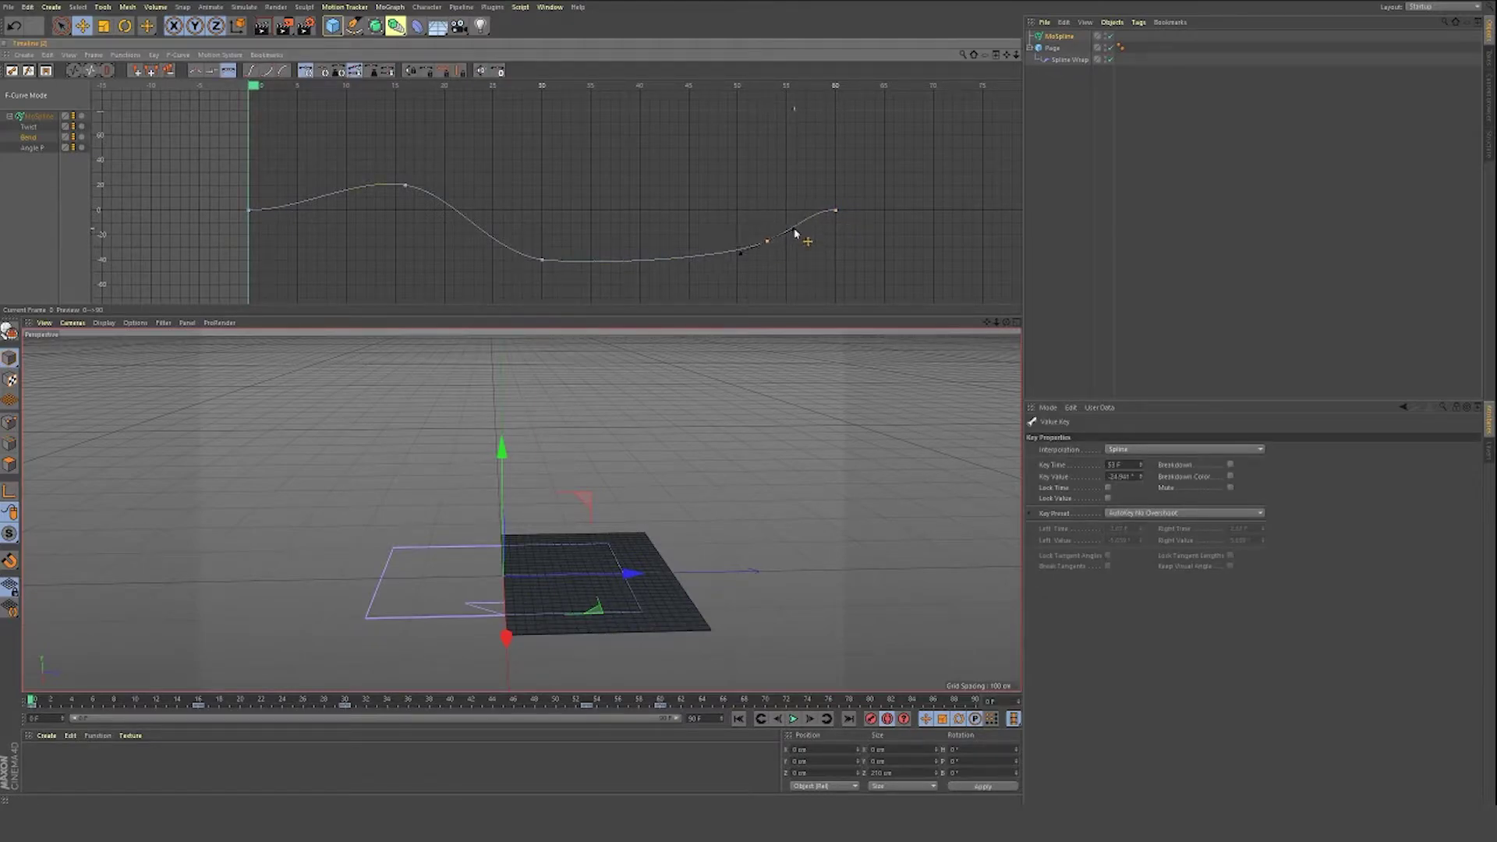
left_click(835, 211)
left_click_drag(821, 213, 818, 222)
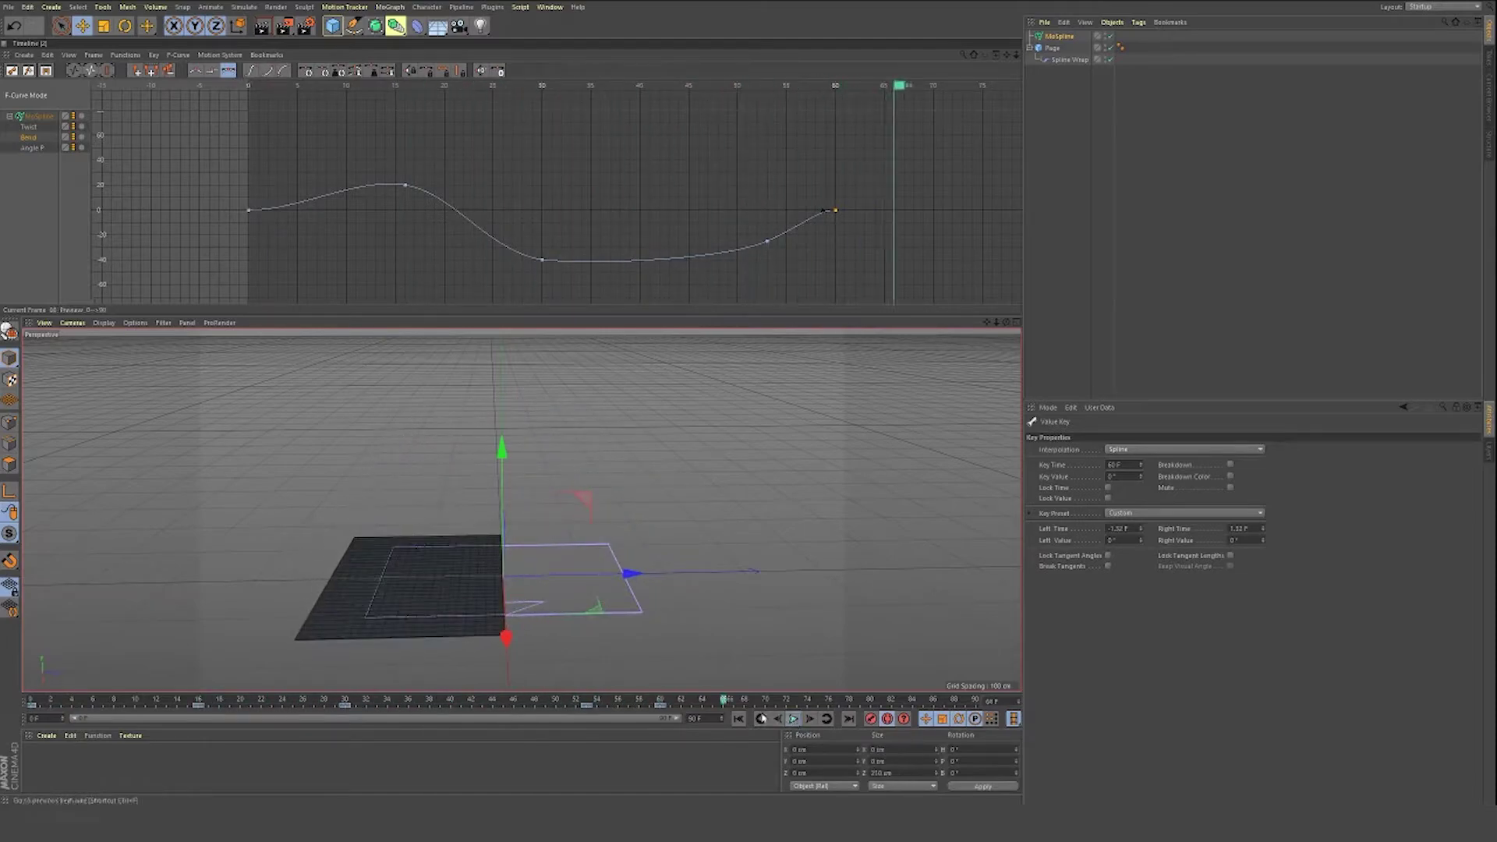
Step: Play the page turn from the start to check the smoothed bend curve
left_click(794, 719)
left_click_drag(145, 699, 31, 700)
left_click(793, 719)
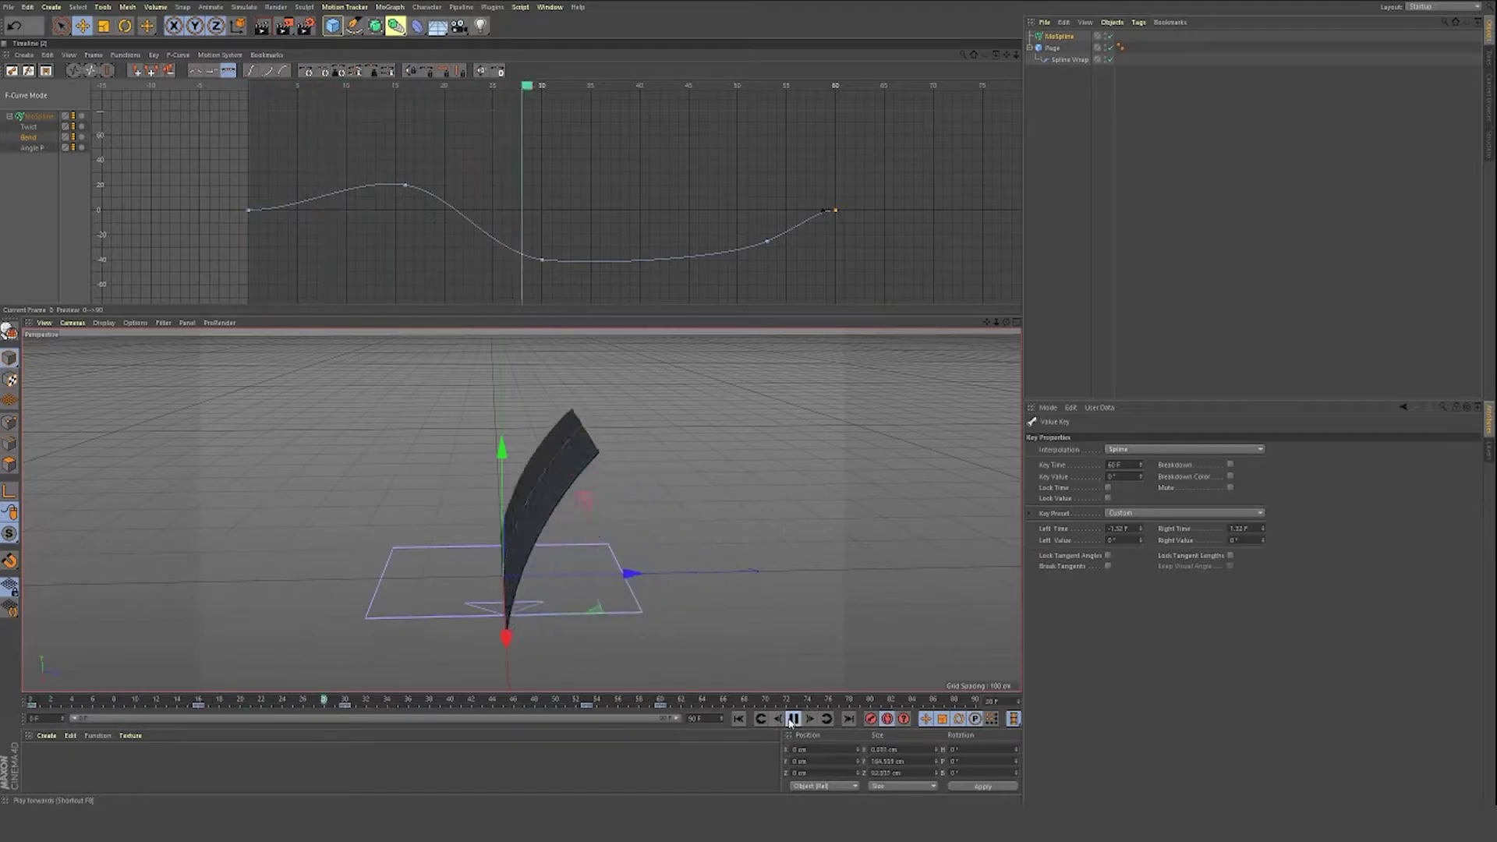
left_click(793, 720)
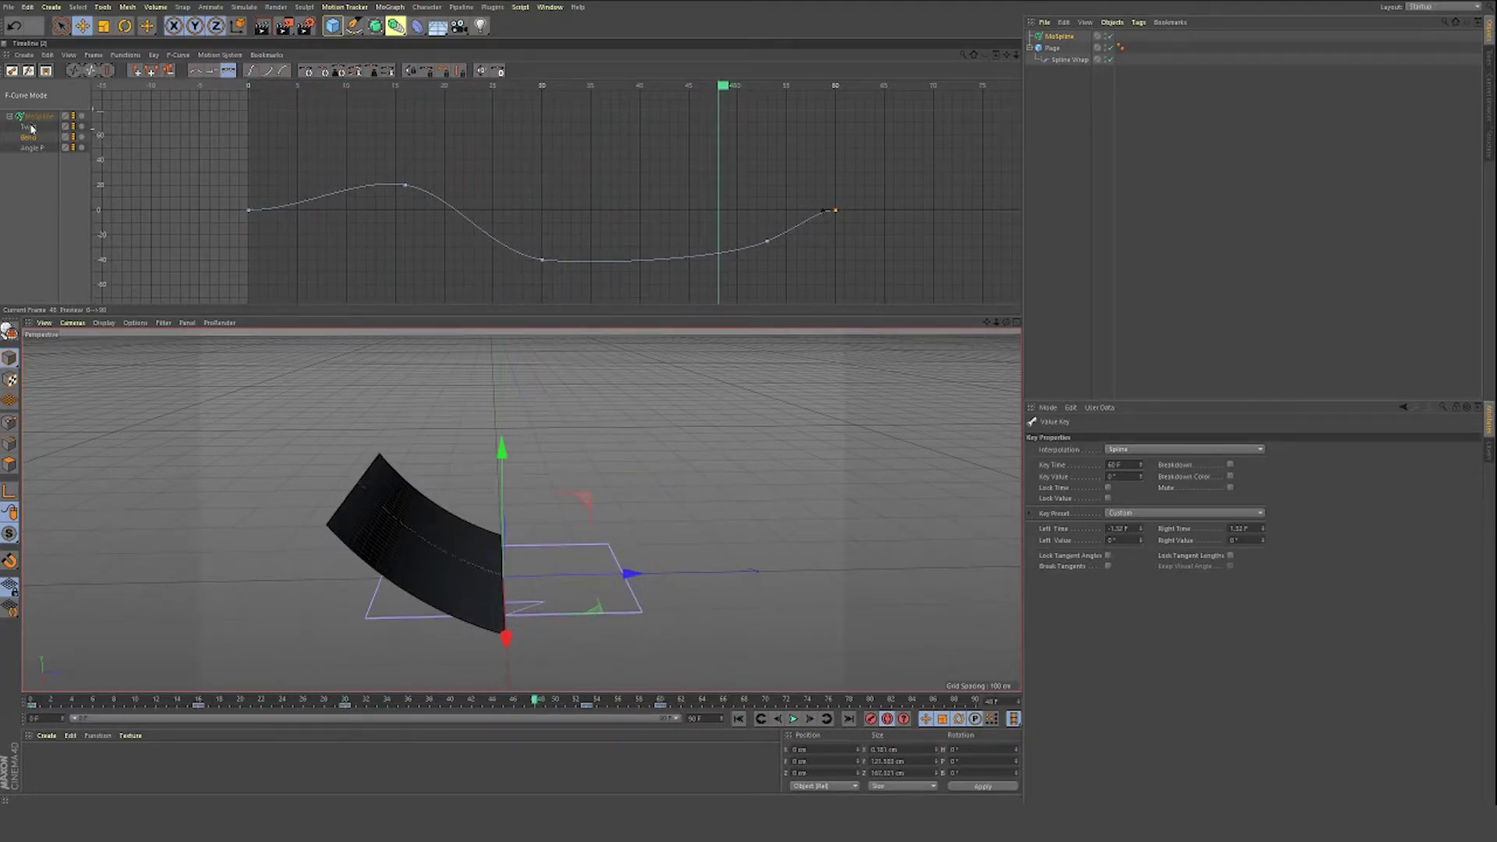
Step: Isolate the Angle P curve and frame it fully from frame 0 to frame 60
left_click(36, 147)
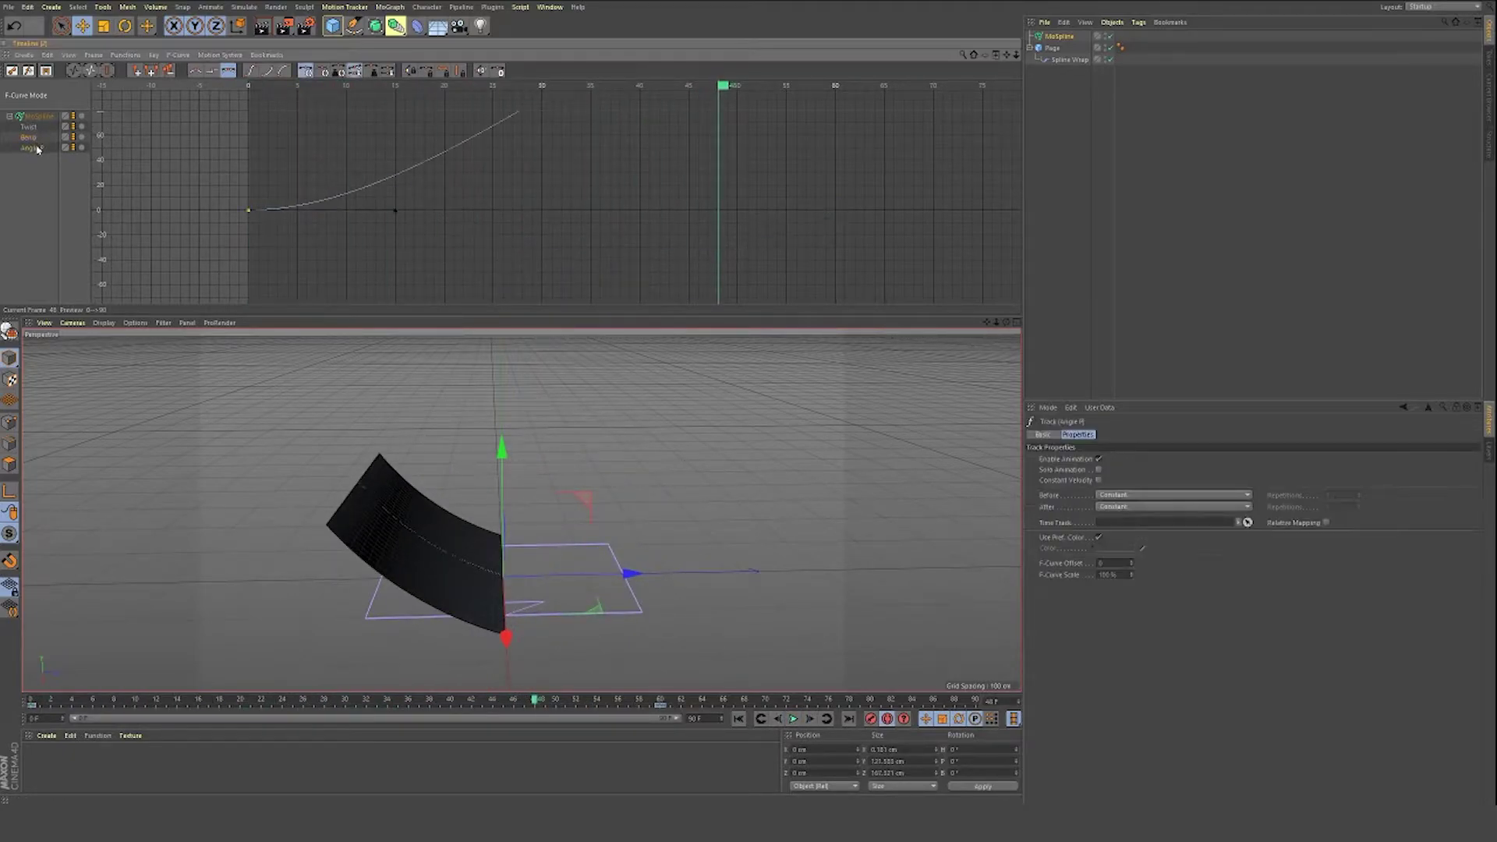
scroll(630, 154, "down", 6)
key("g")
key("g")
key("g")
key("g")
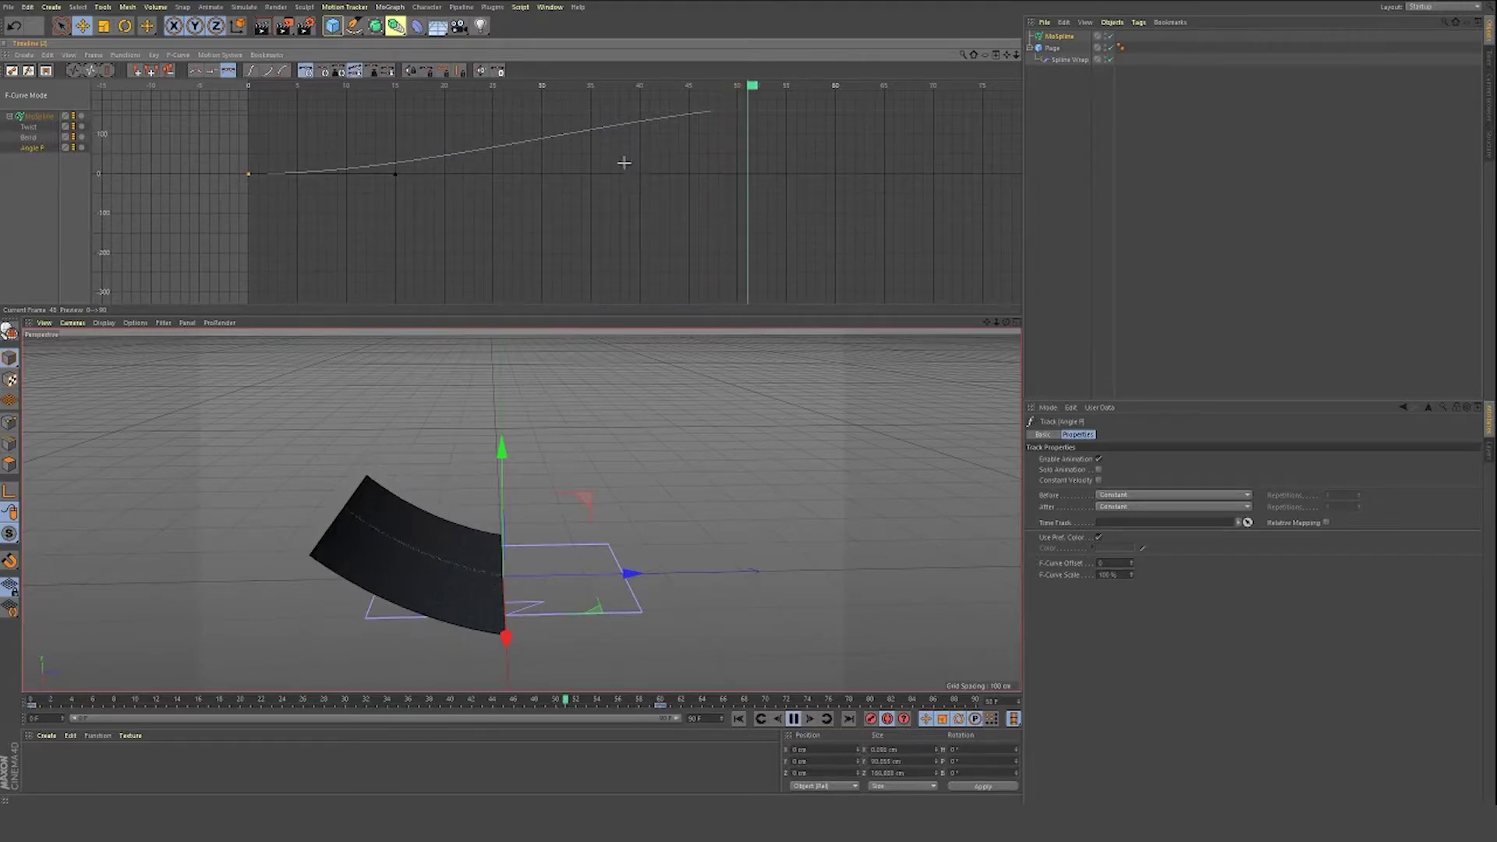
left_click(626, 177)
left_click_drag(625, 178, 625, 165)
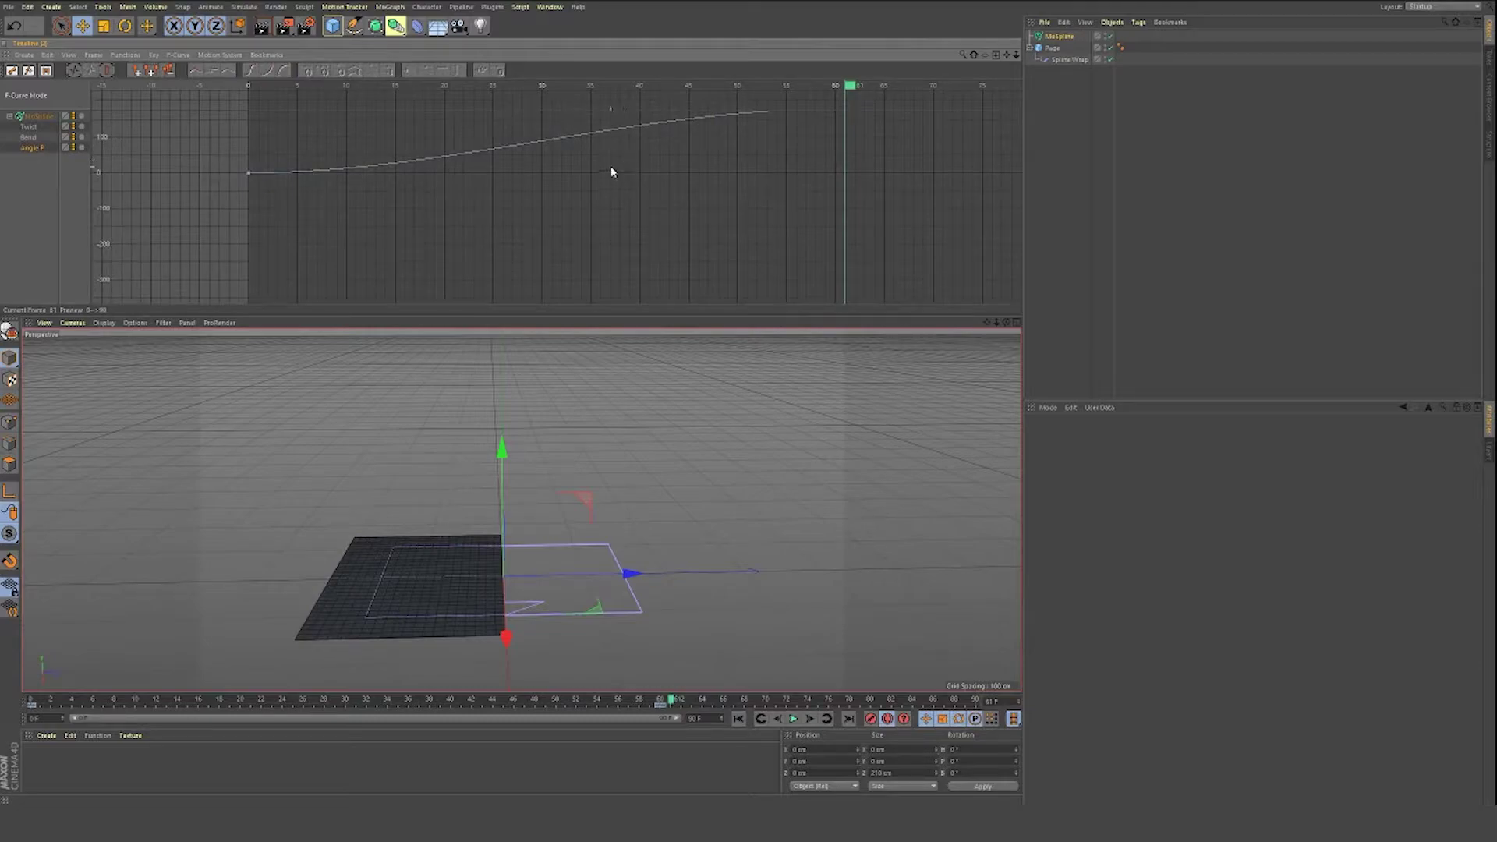
middle_click_drag(611, 166, 612, 240, "alt")
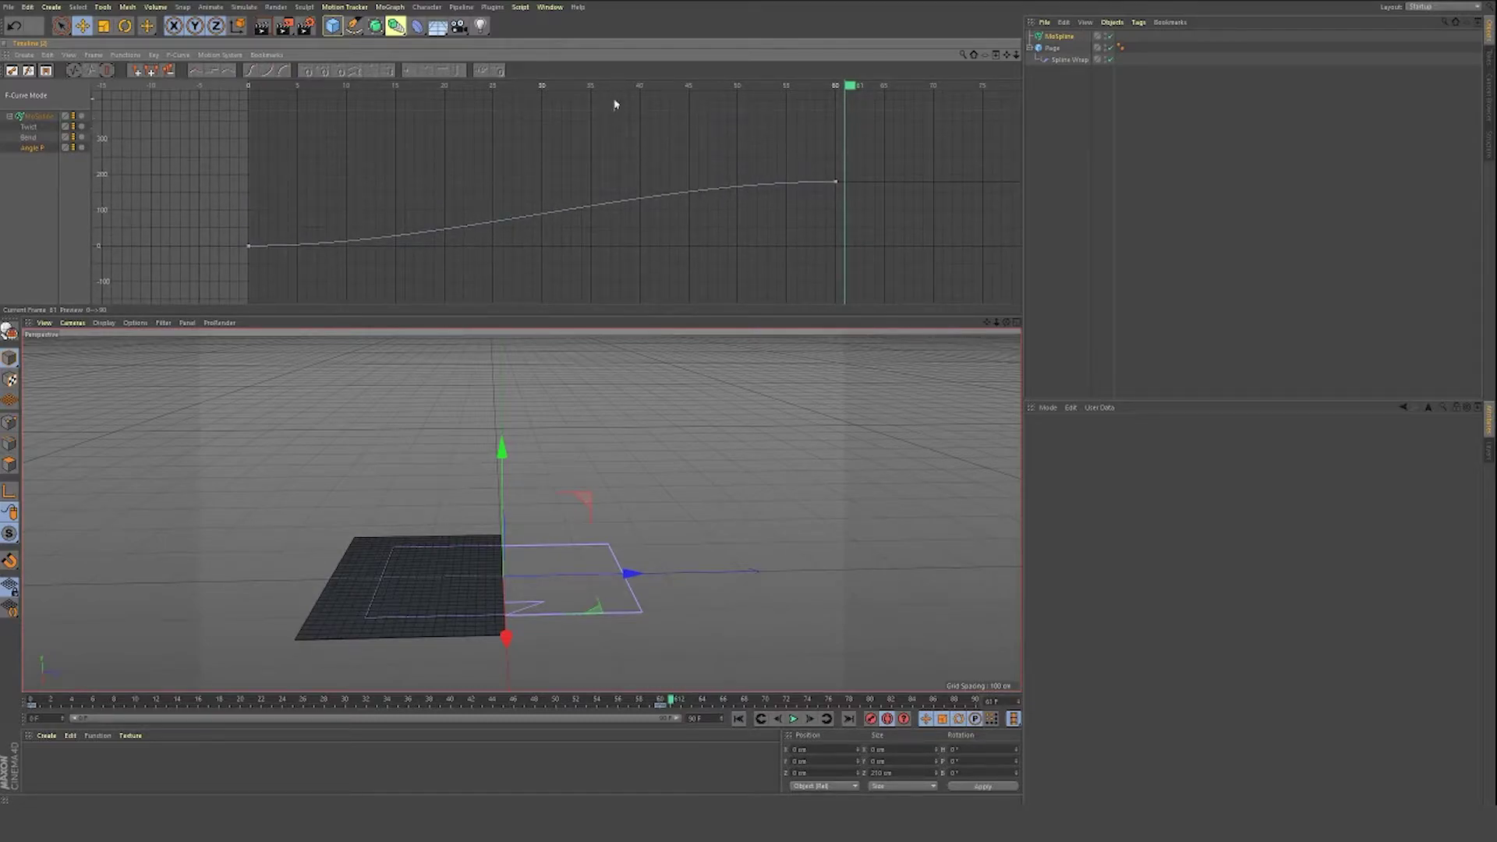
Step: Try a much longer left tangent on the Angle P key at frame 60 and play the page turn from frame 0
left_click(836, 182)
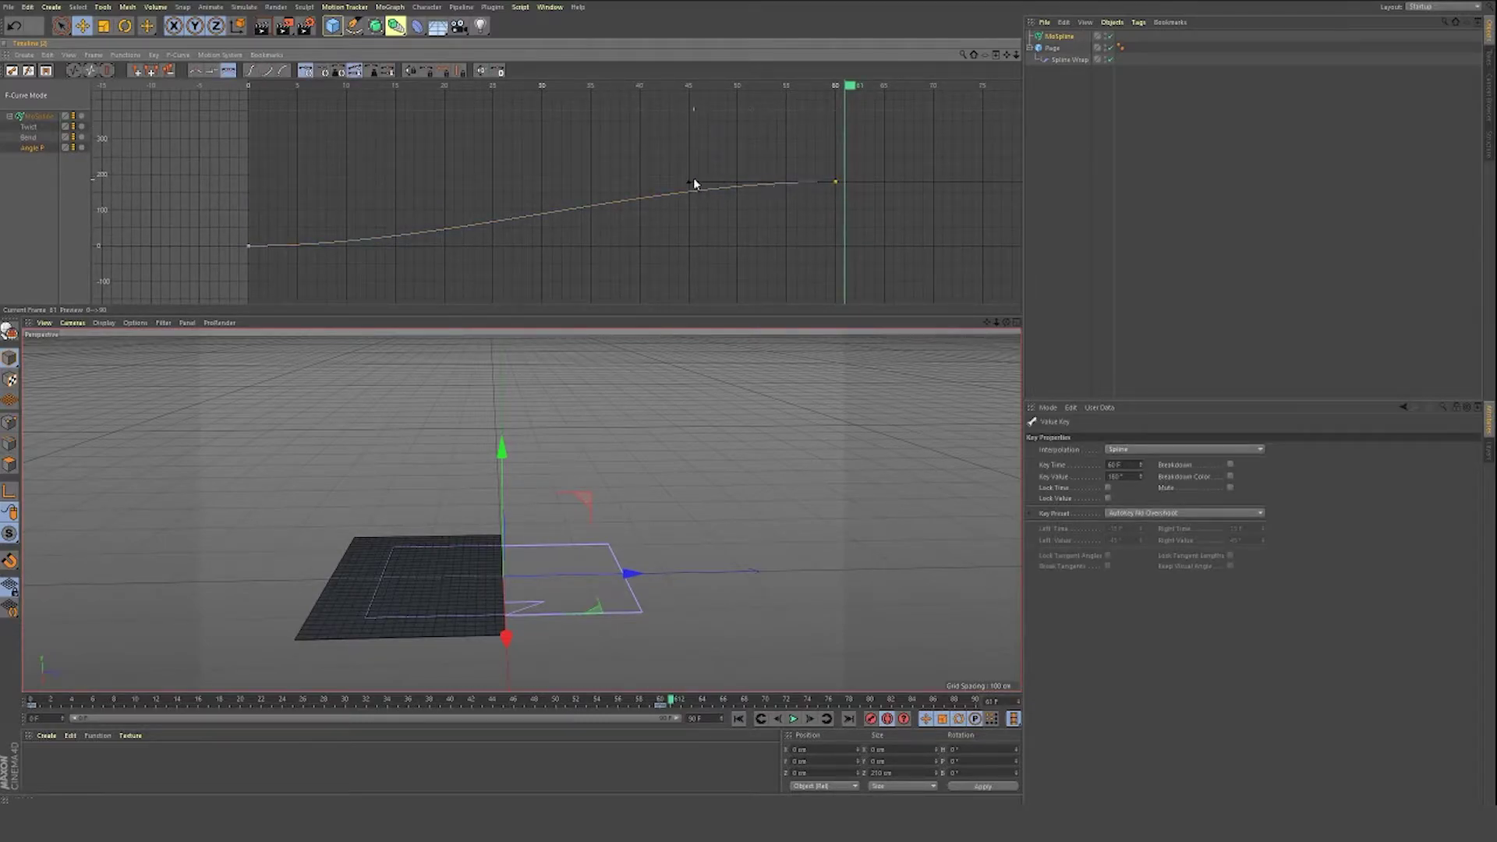
left_click_drag(695, 183, 576, 184)
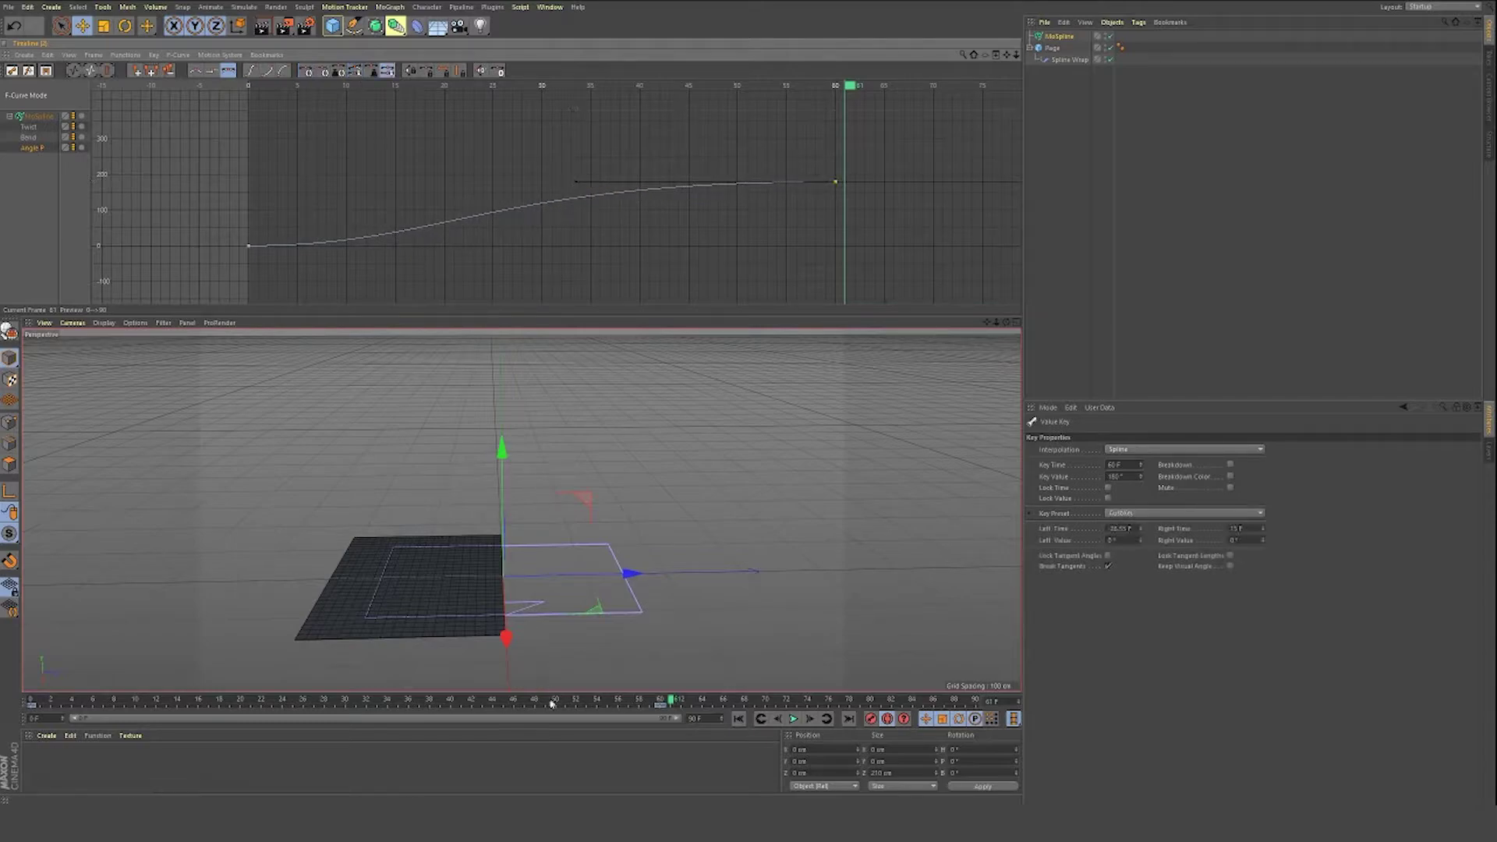
left_click_drag(552, 701, 31, 699)
left_click(795, 720)
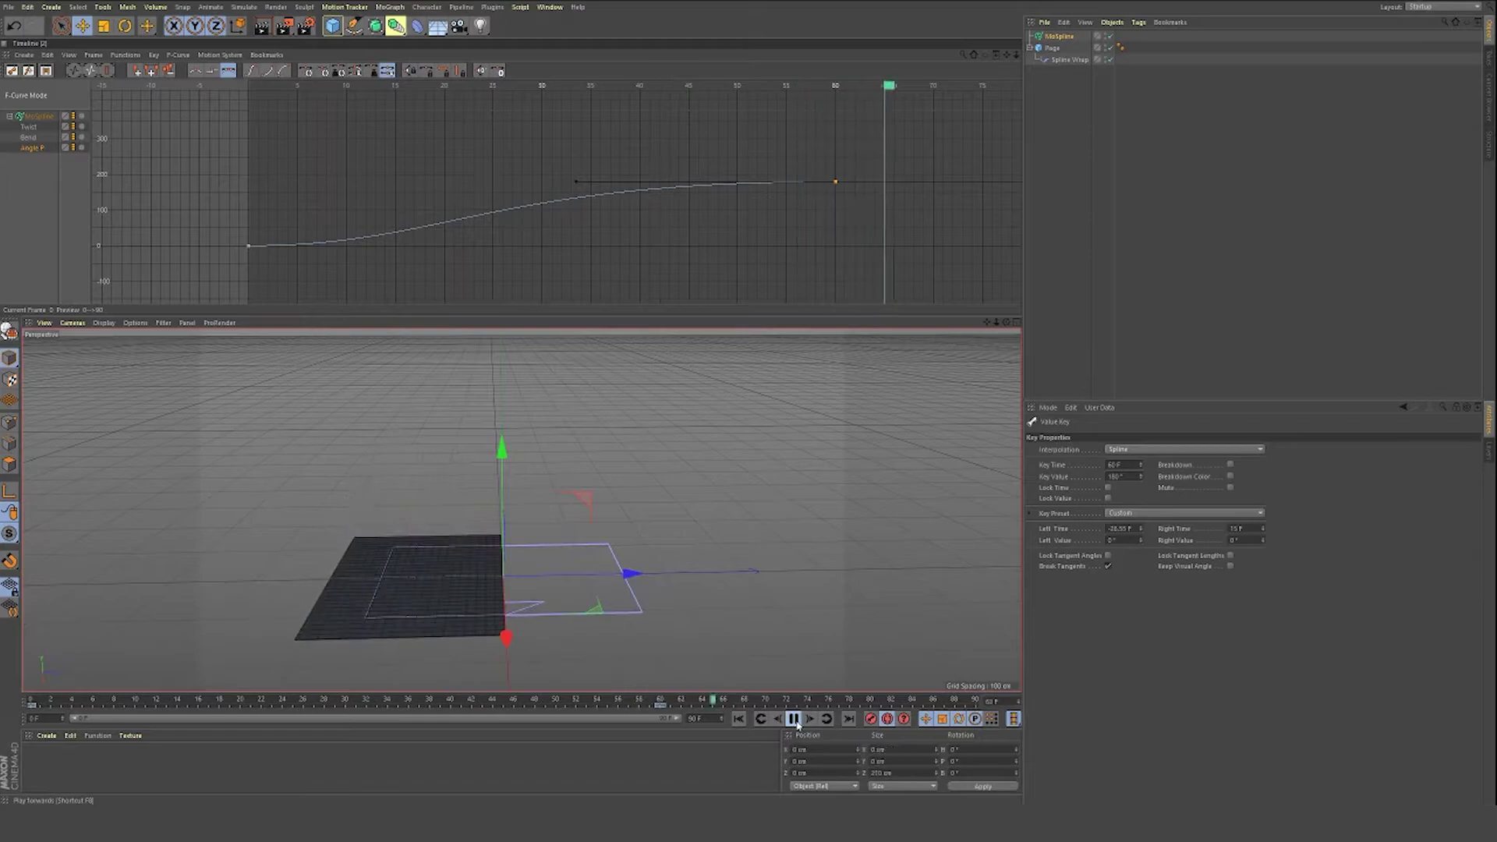
left_click(794, 719)
key("ctrl+z")
Step: Extend the left tangent of the frame 60 Angle P key moderately to about -17.8 F and replay the turn from frame 0
left_click_drag(700, 179, 662, 182)
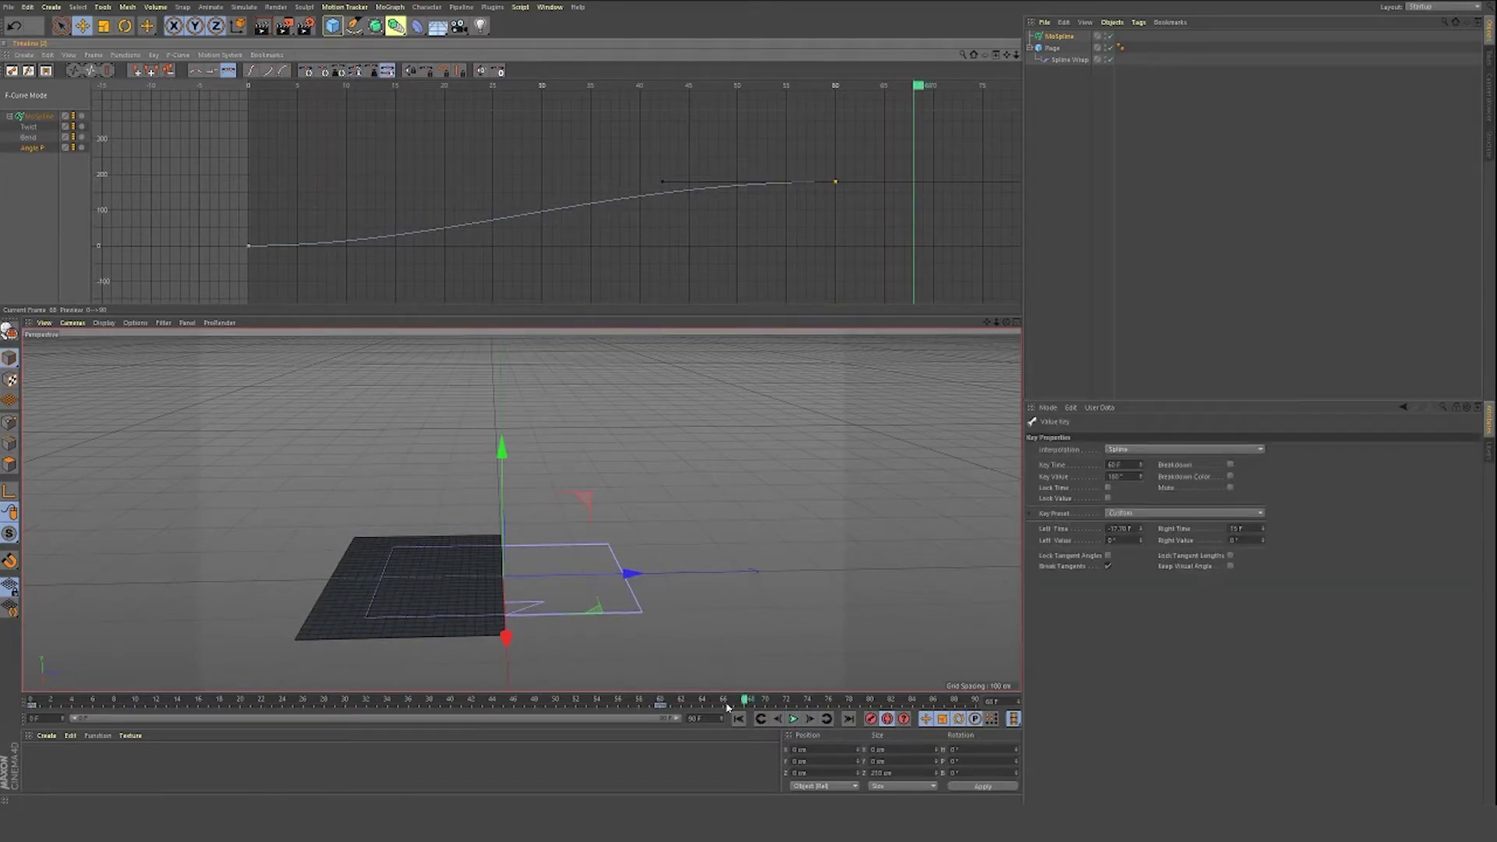
left_click_drag(746, 700, 31, 700)
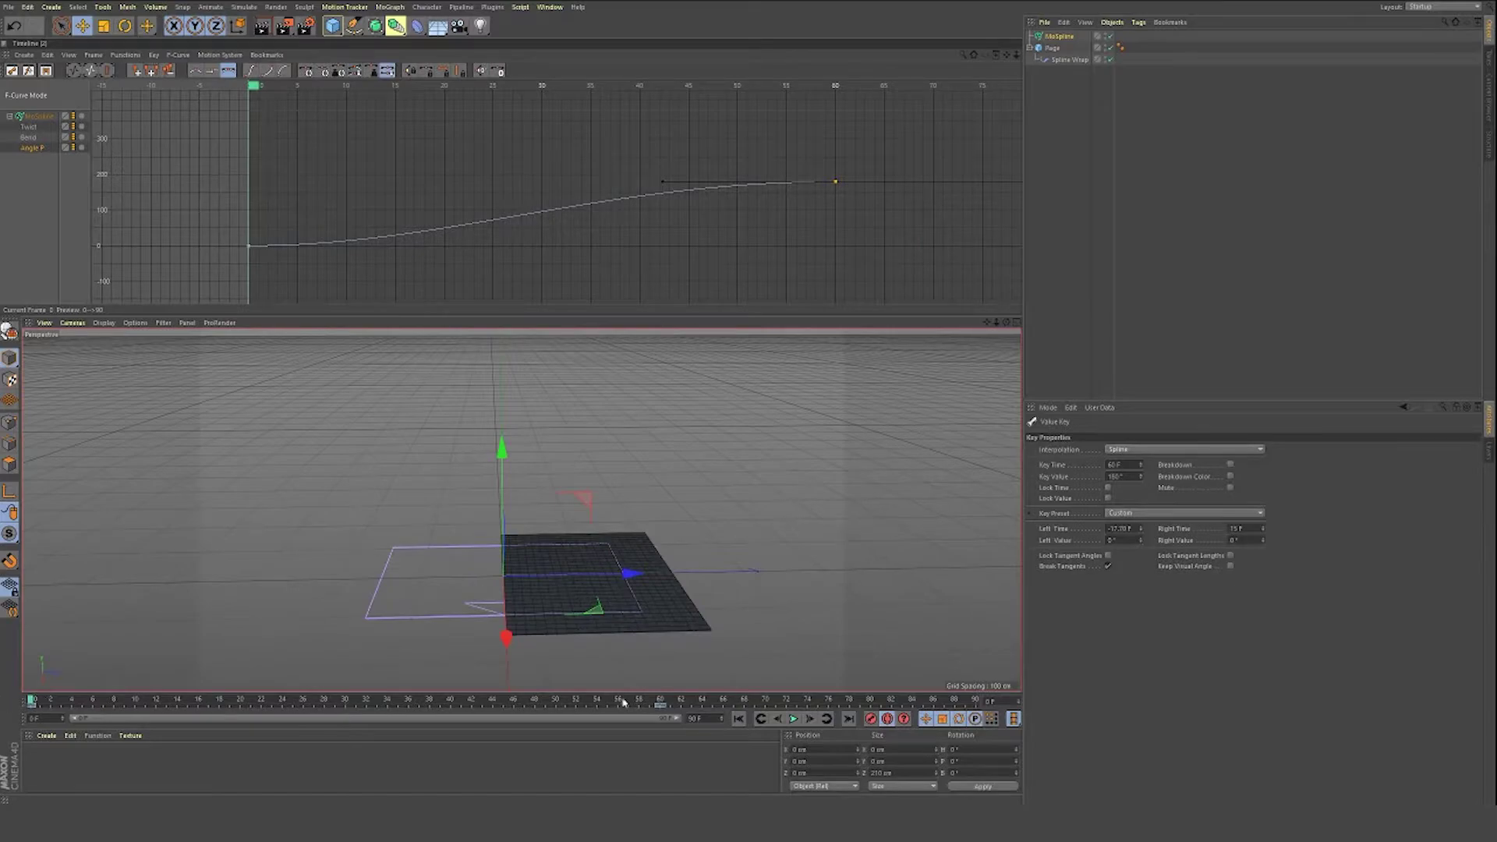
left_click(795, 719)
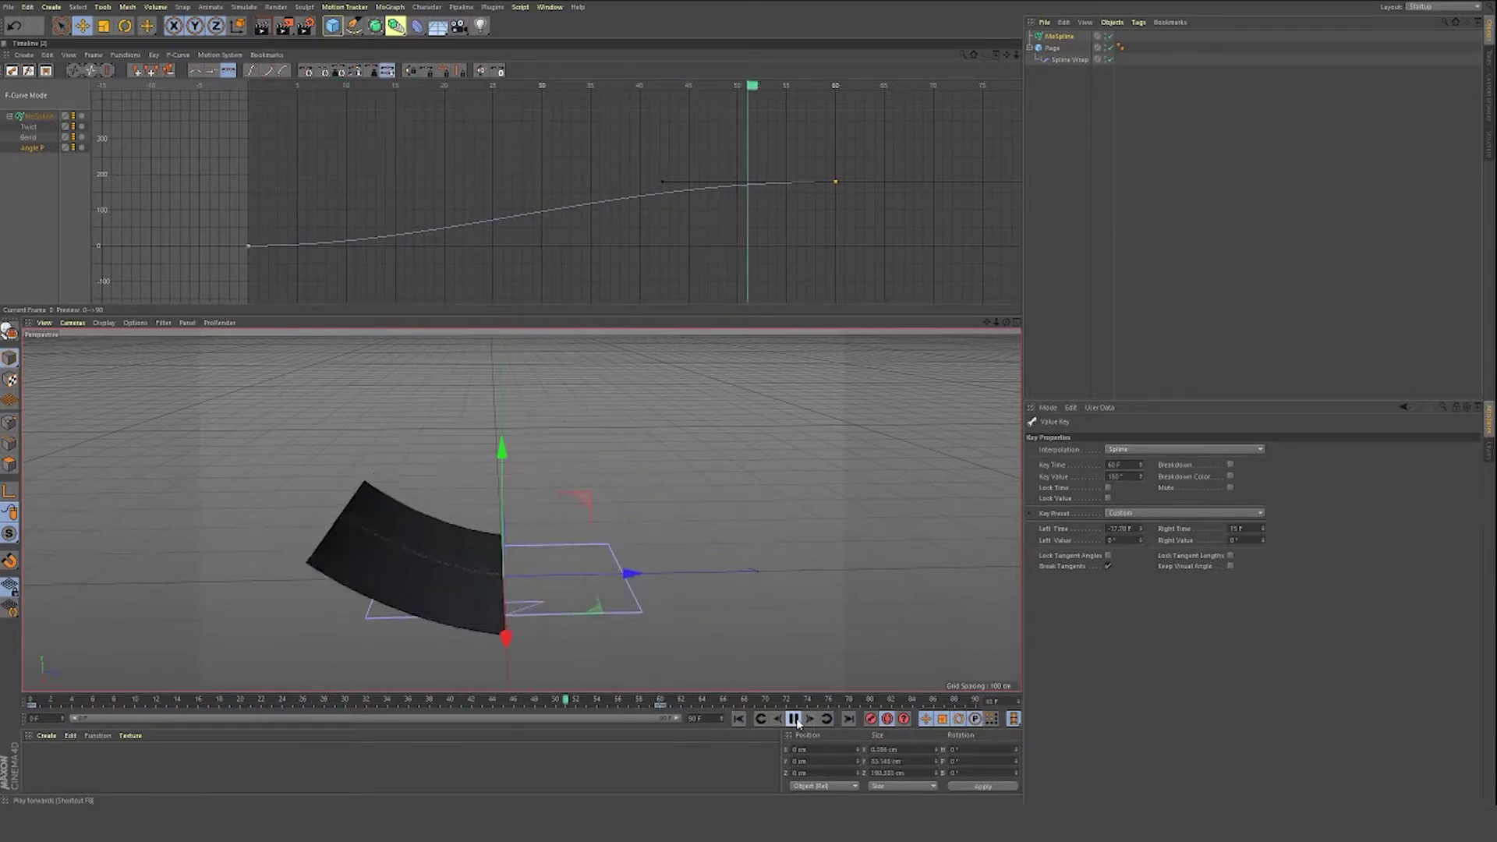
left_click(794, 719)
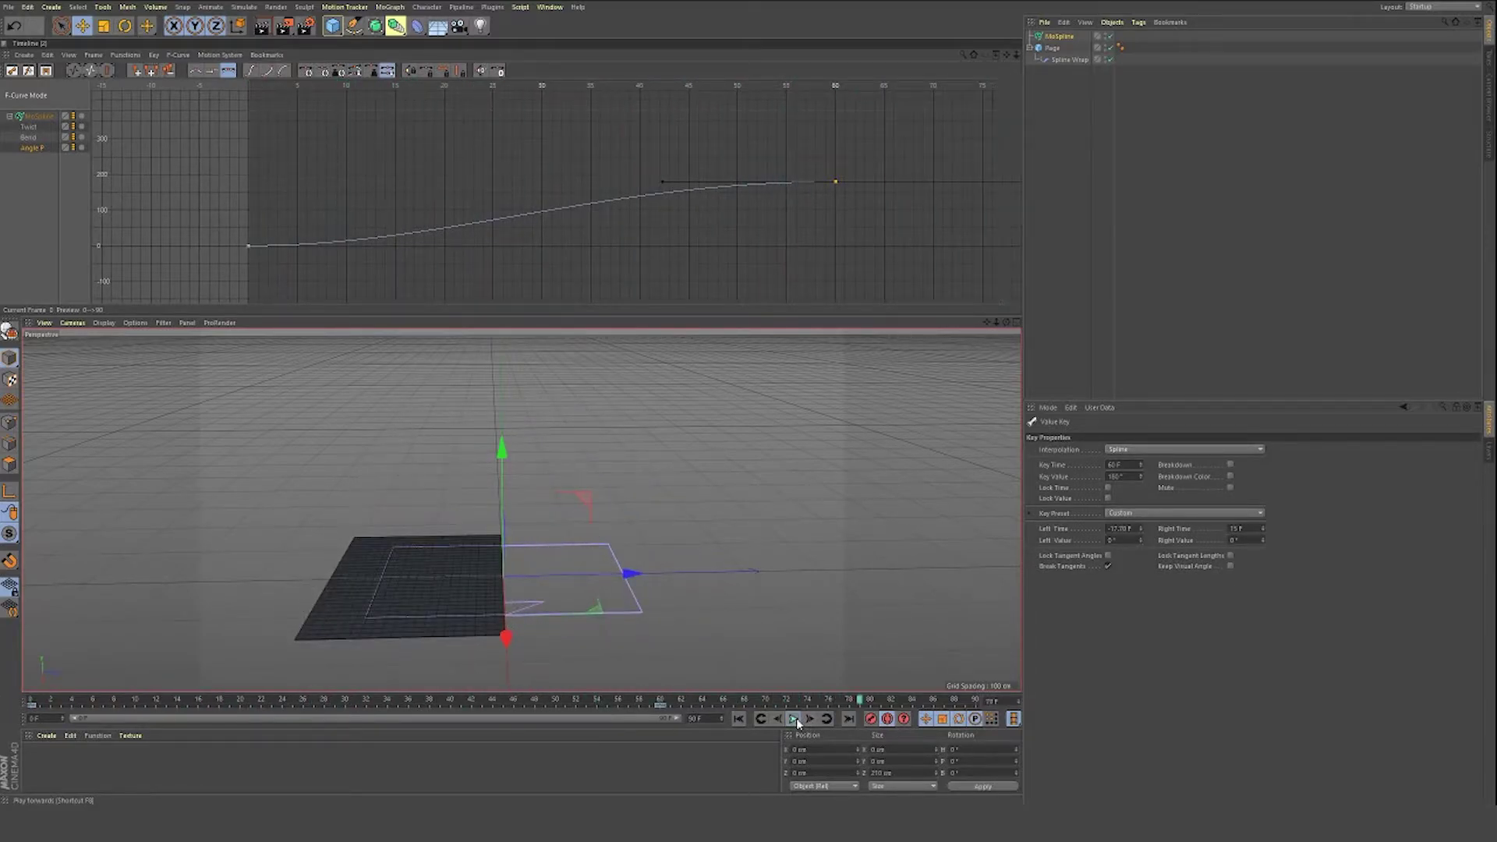
Step: Close the F-curve timeline and select the MoSpline, Page and Spline Wrap together
left_click(698, 243)
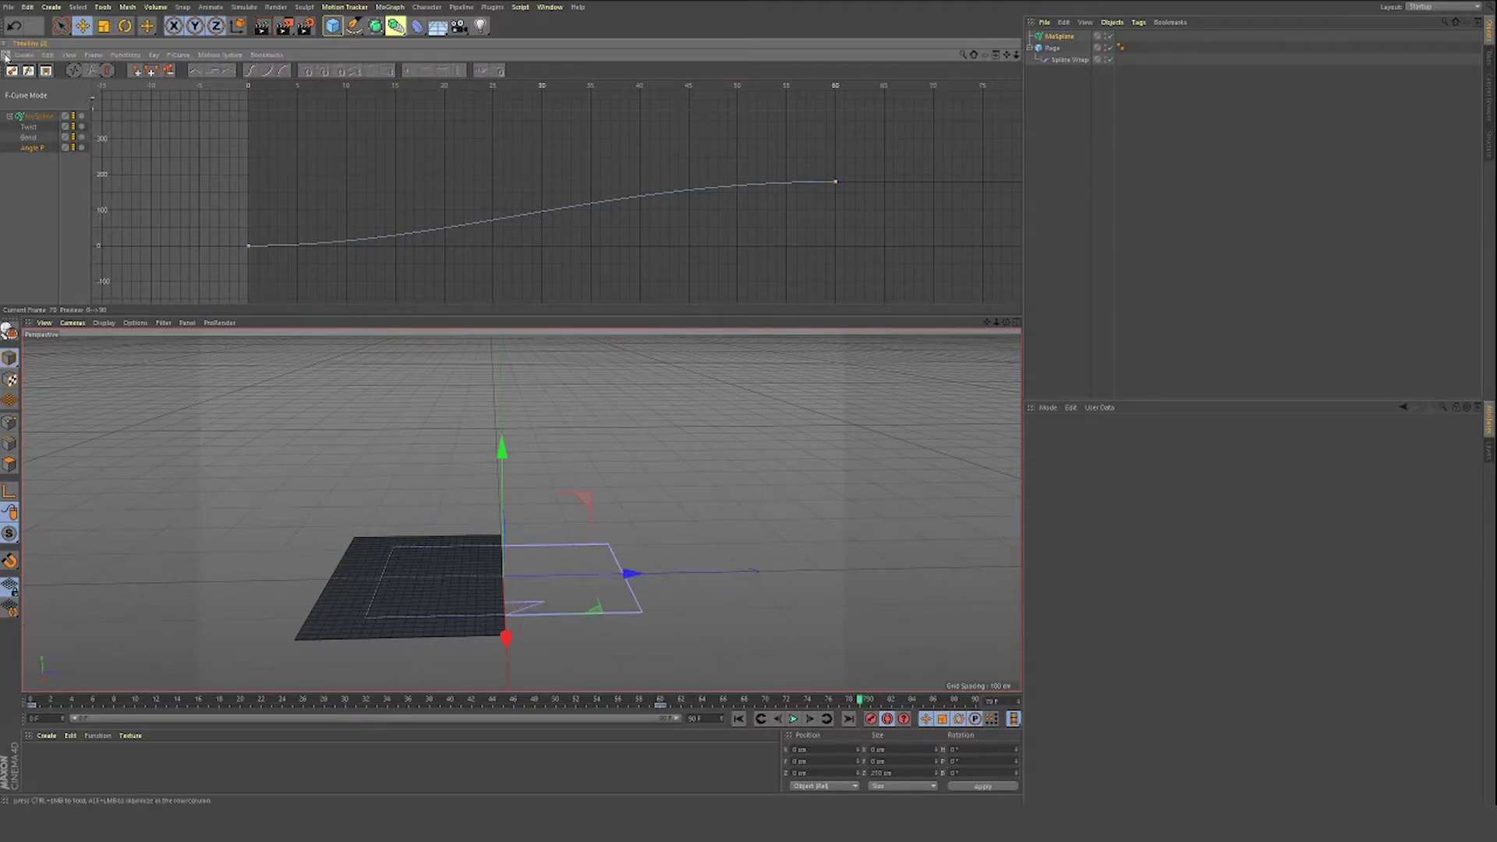
left_click(31, 65)
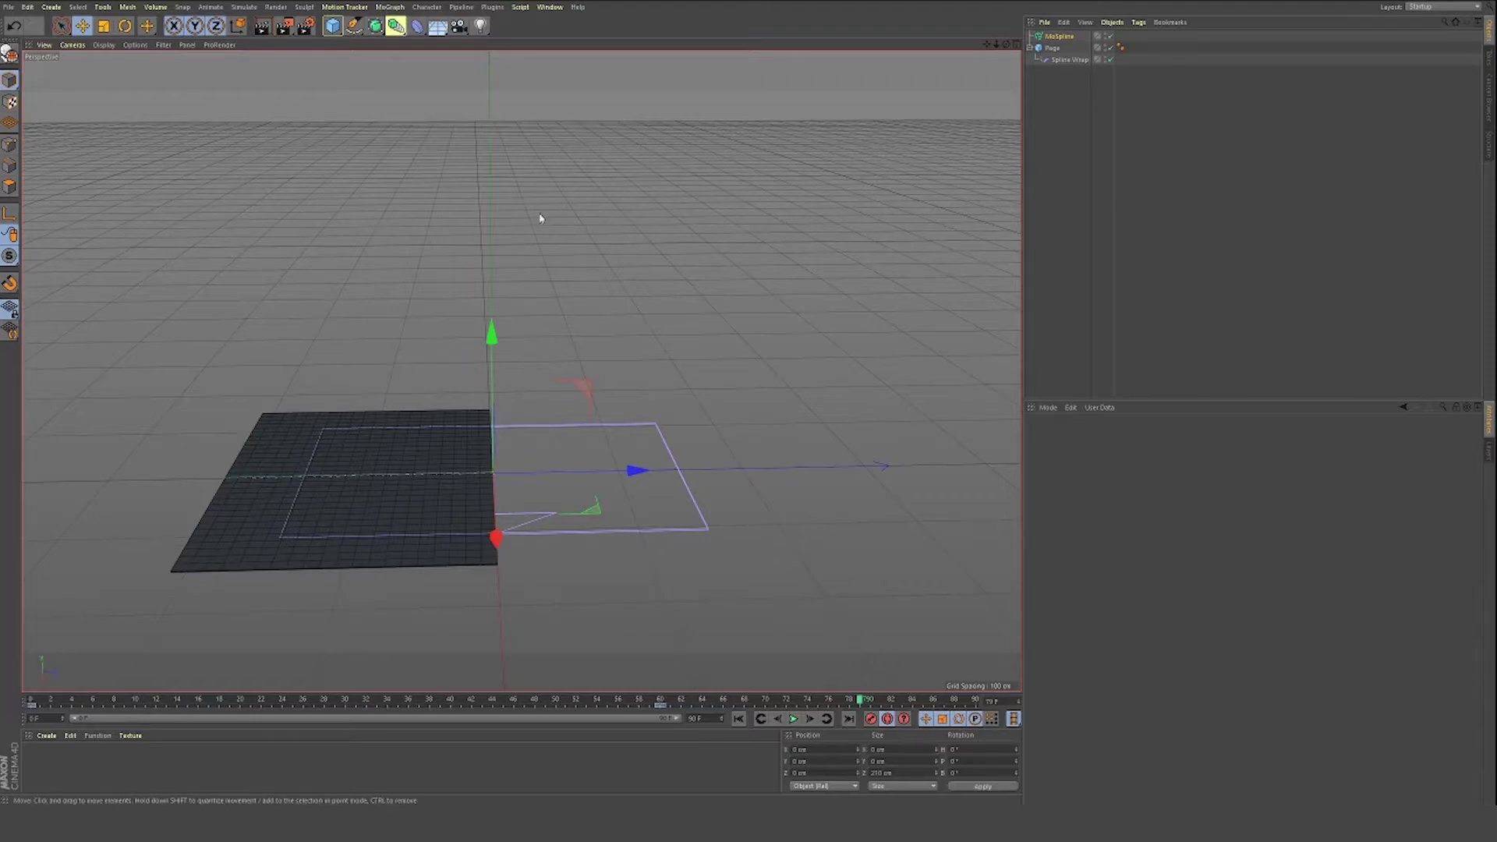
left_click(1068, 36)
left_click(1068, 60, "shift")
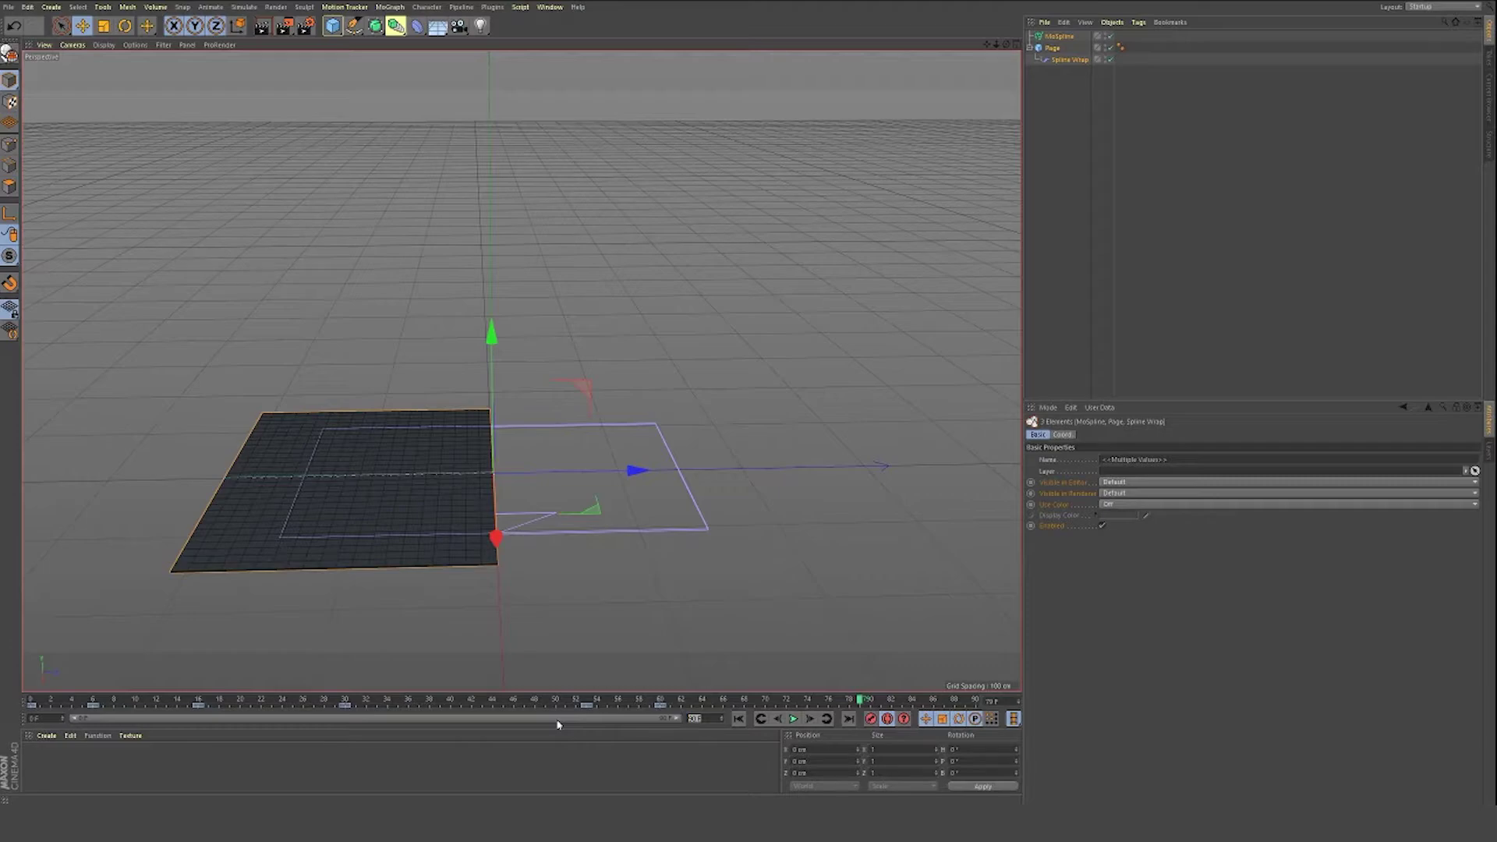
Step: Extend the animation to about 400 frames and stretch the preview range over its full length
key("Return")
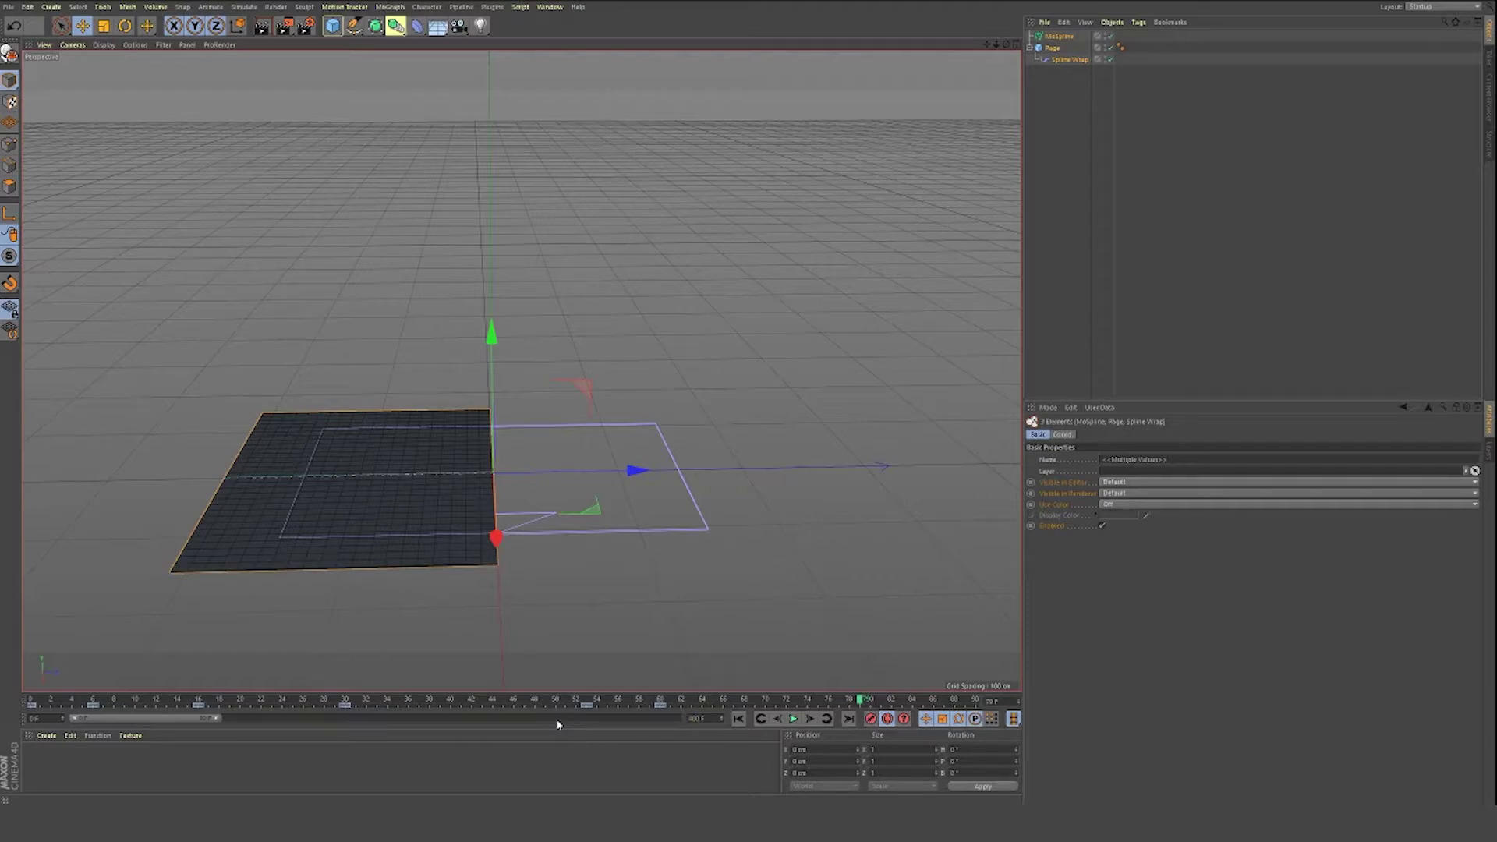
left_click_drag(219, 719, 680, 719)
left_click_drag(485, 366, 507, 390, "alt")
middle_click_drag(621, 688, 602, 588, "alt")
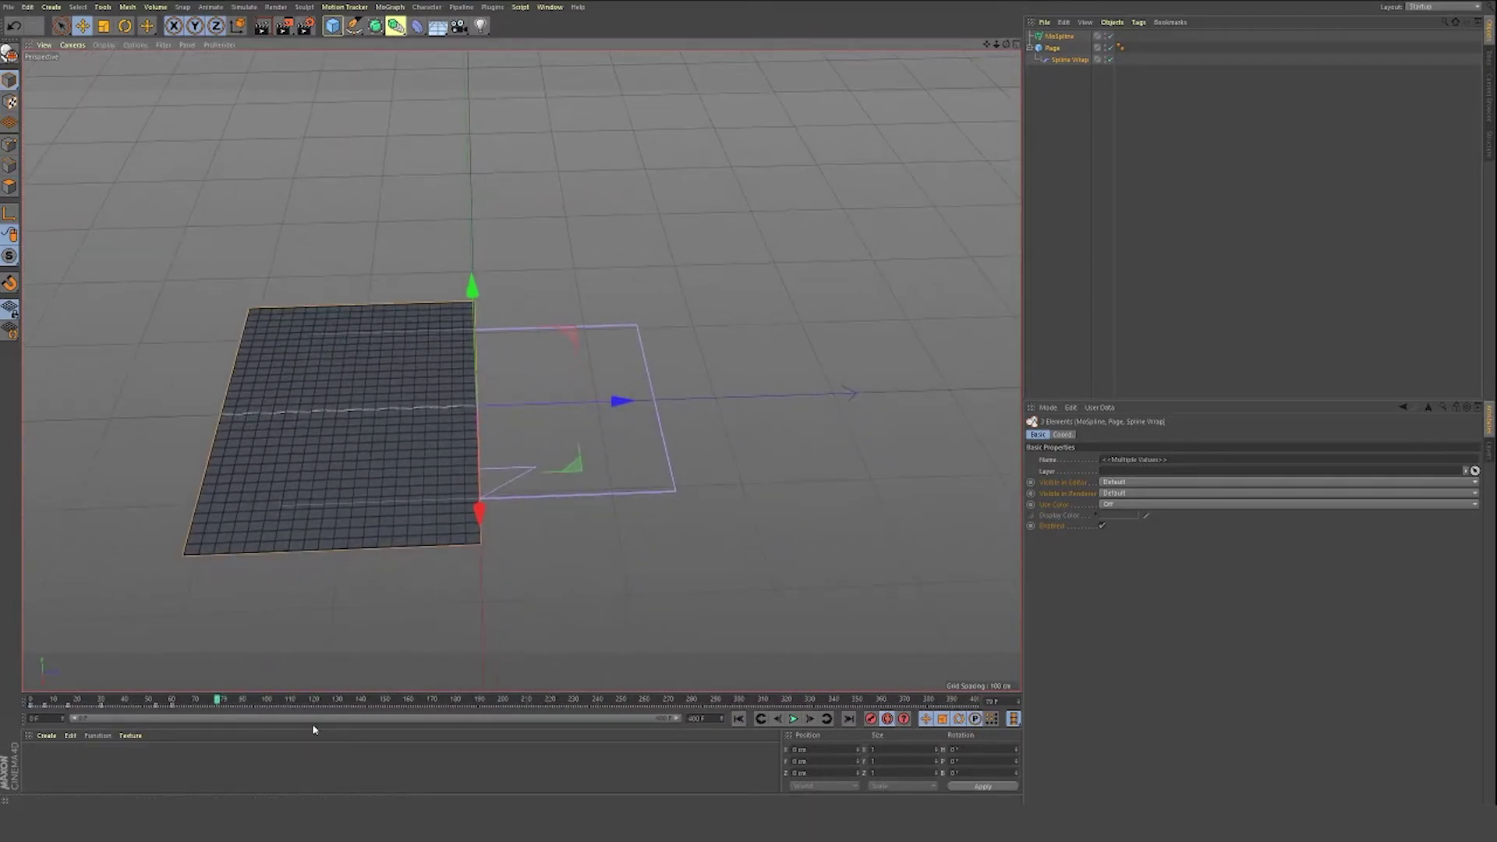
Step: Return to frame 0 and play the page-turn animation on the extended timeline
left_click_drag(197, 701, 30, 700)
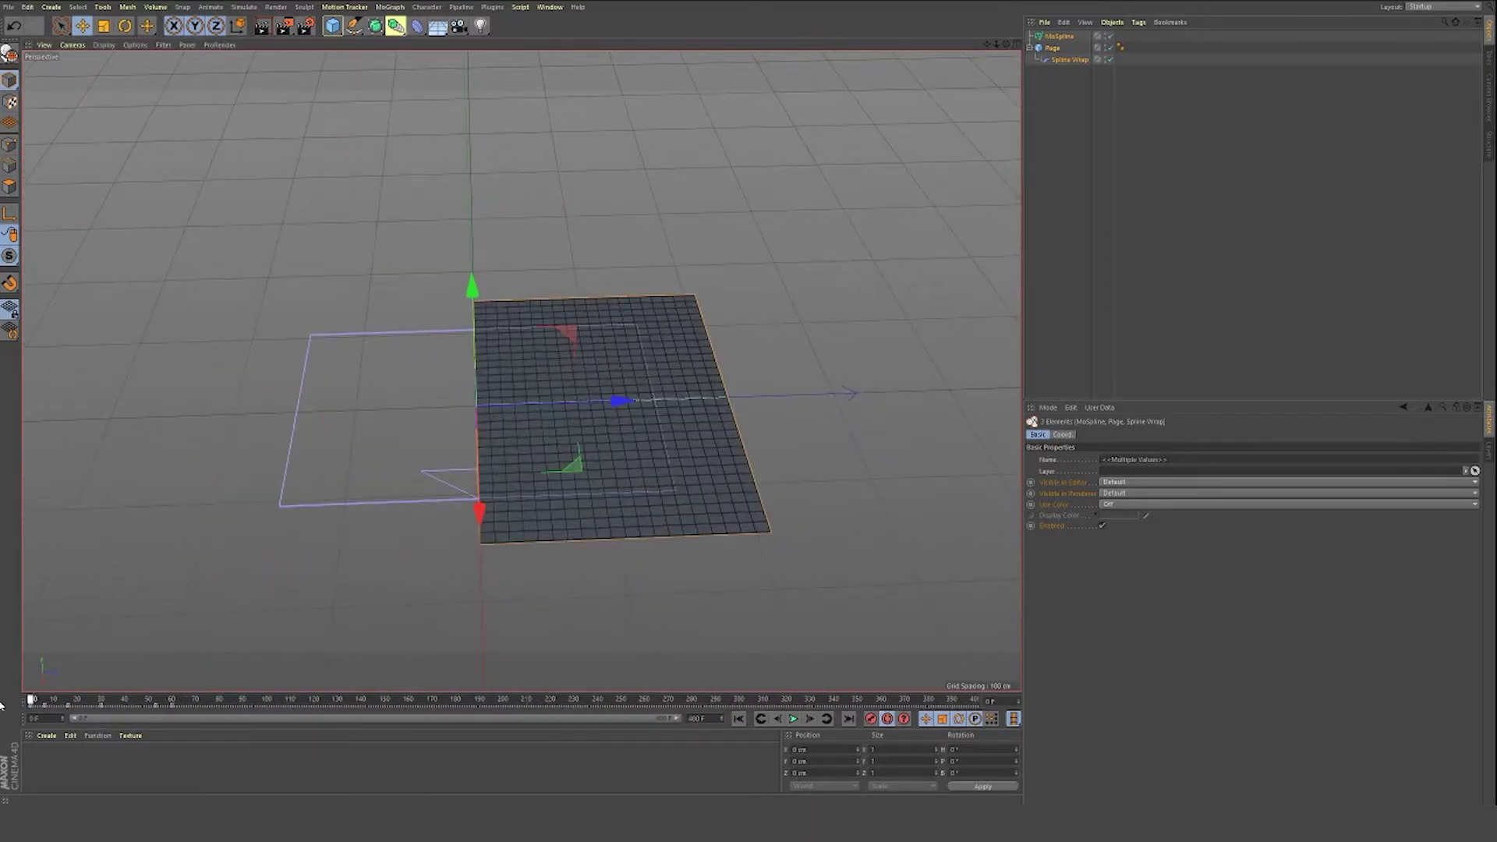
left_click(793, 718)
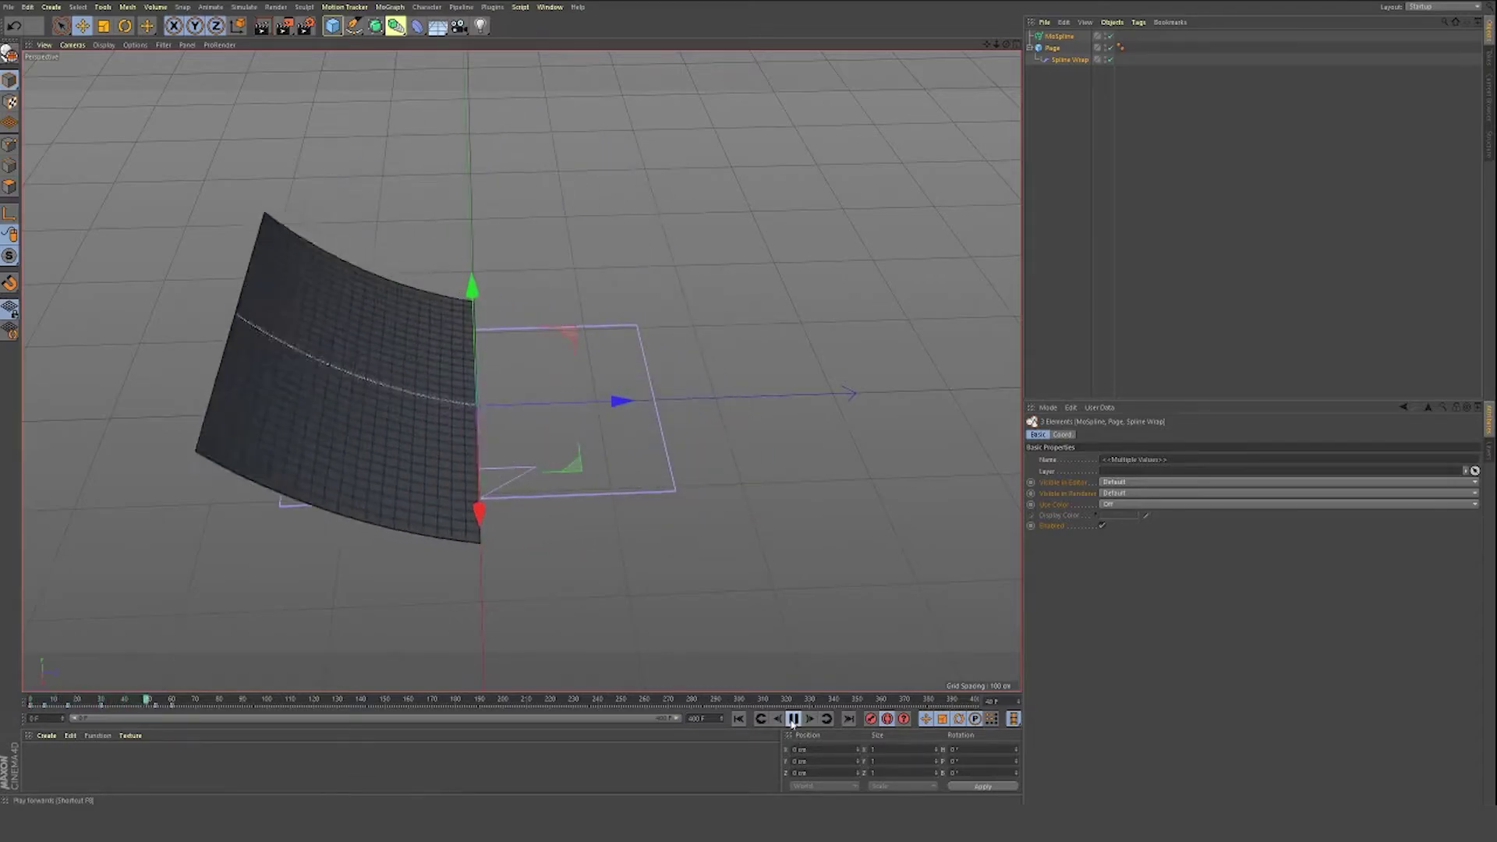
left_click(793, 718)
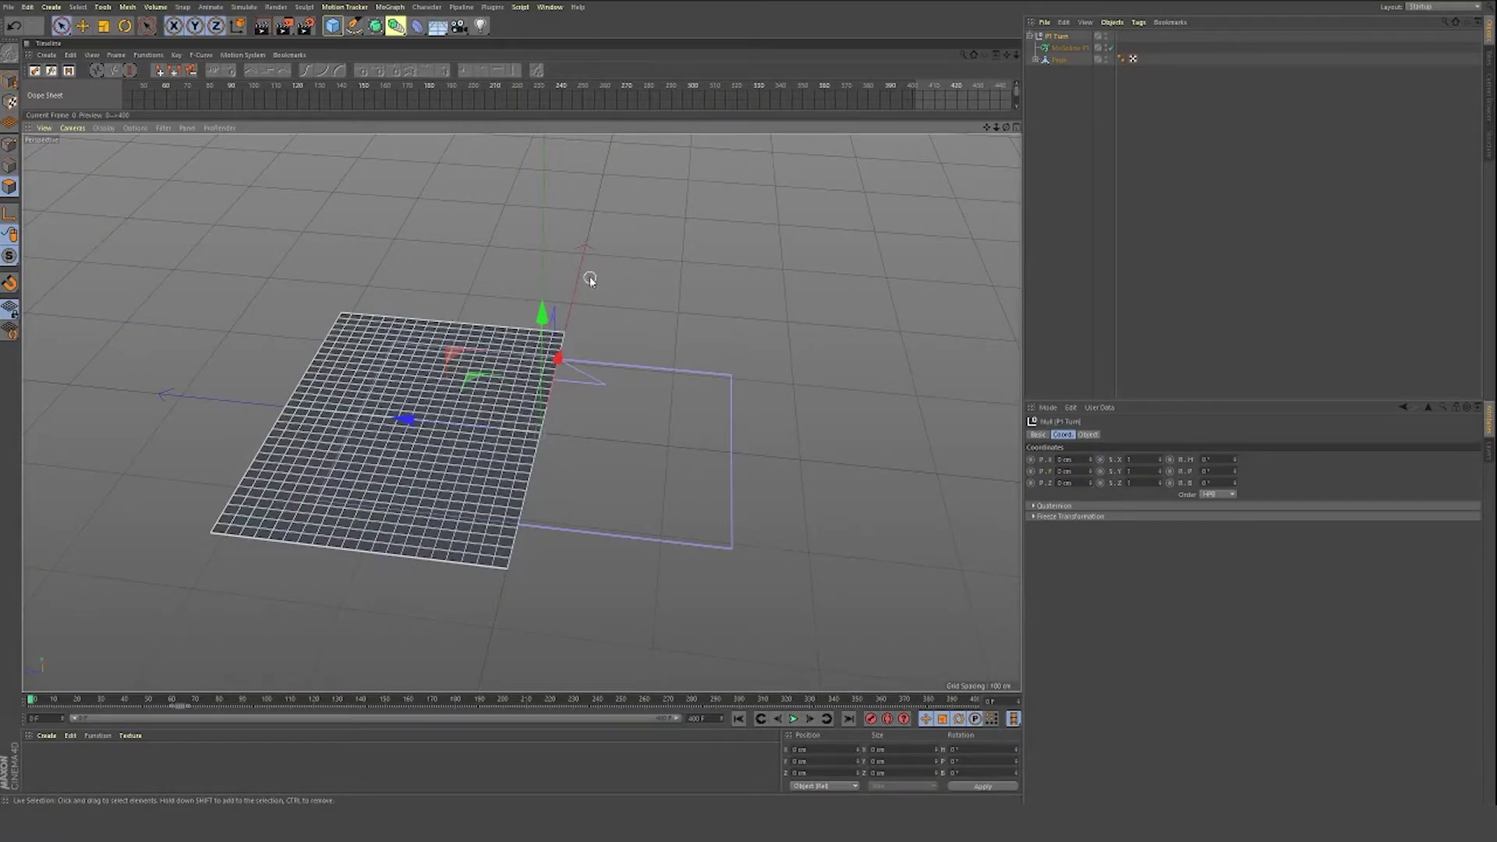
Step: Play the grouped P1 Turn animation and inspect the page turn from several angles, returning to frame 0
left_click_drag(591, 279, 524, 290, "alt")
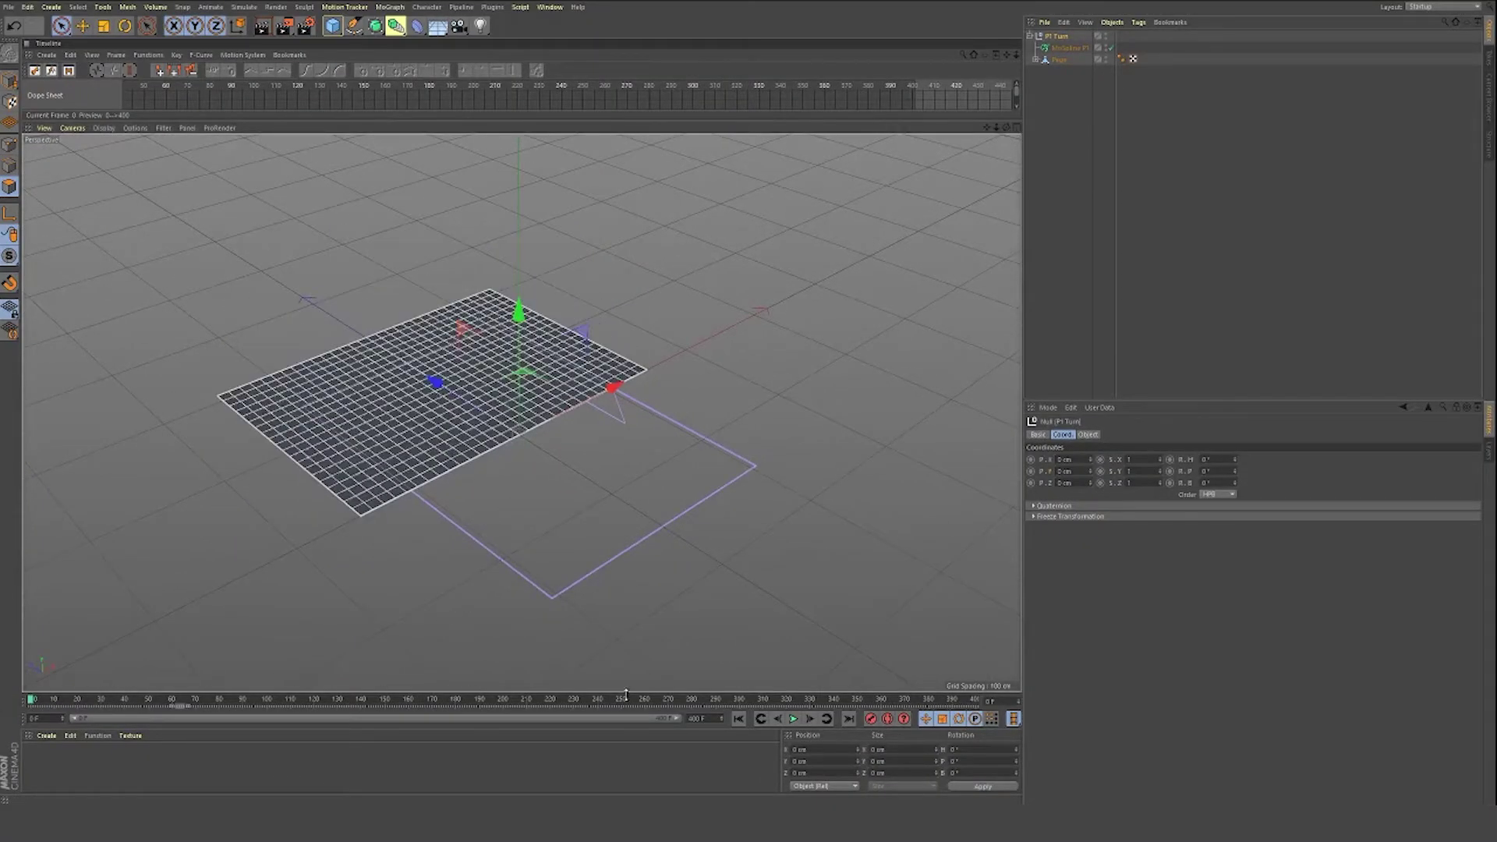
left_click(793, 719)
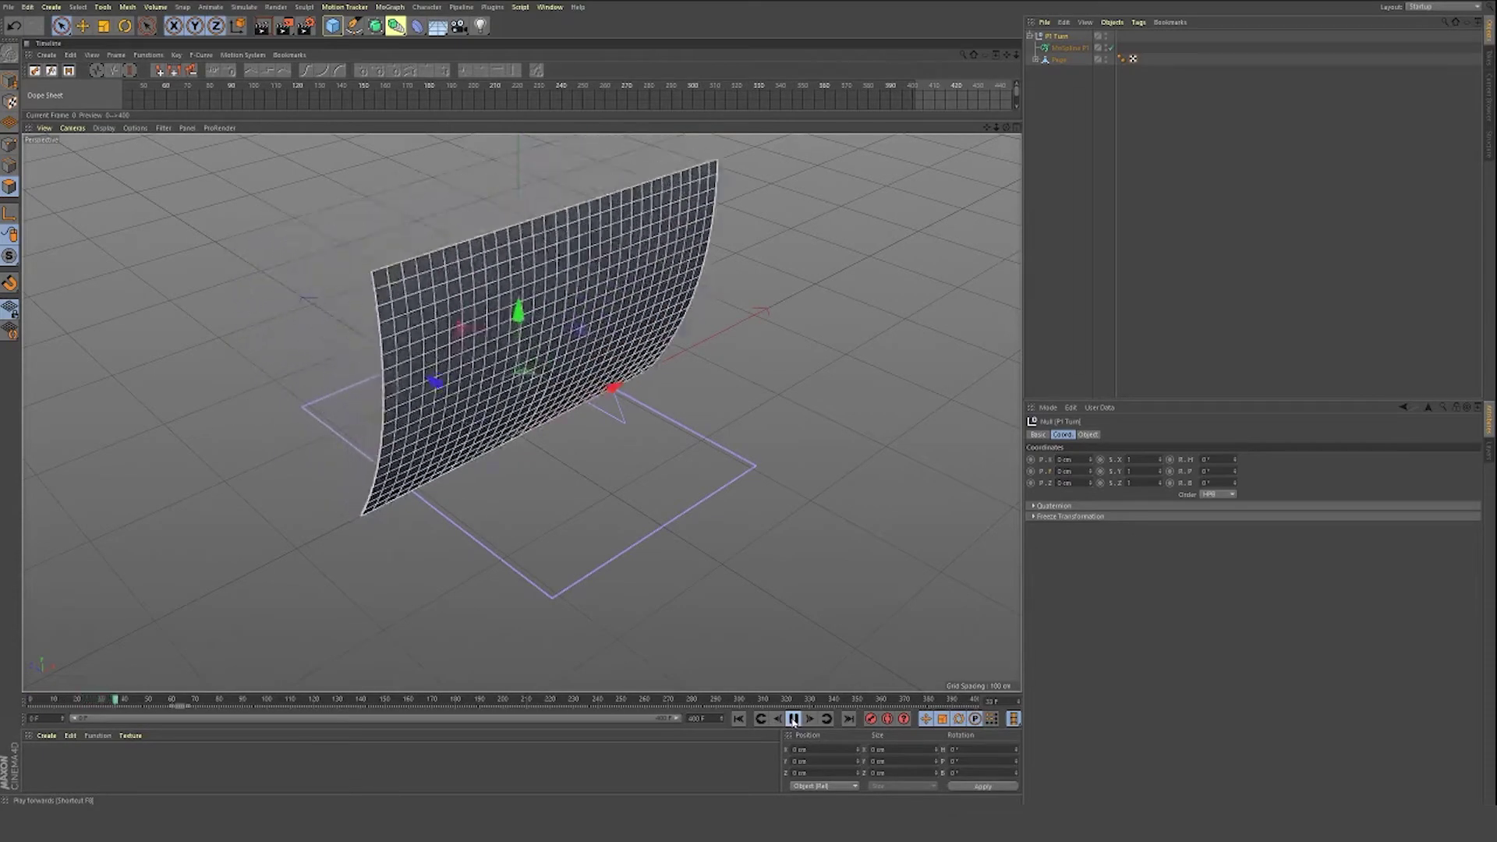
left_click(793, 720)
left_click_drag(791, 304, 568, 314, "alt")
left_click_drag(87, 700, 30, 700)
left_click_drag(631, 339, 737, 404, "alt")
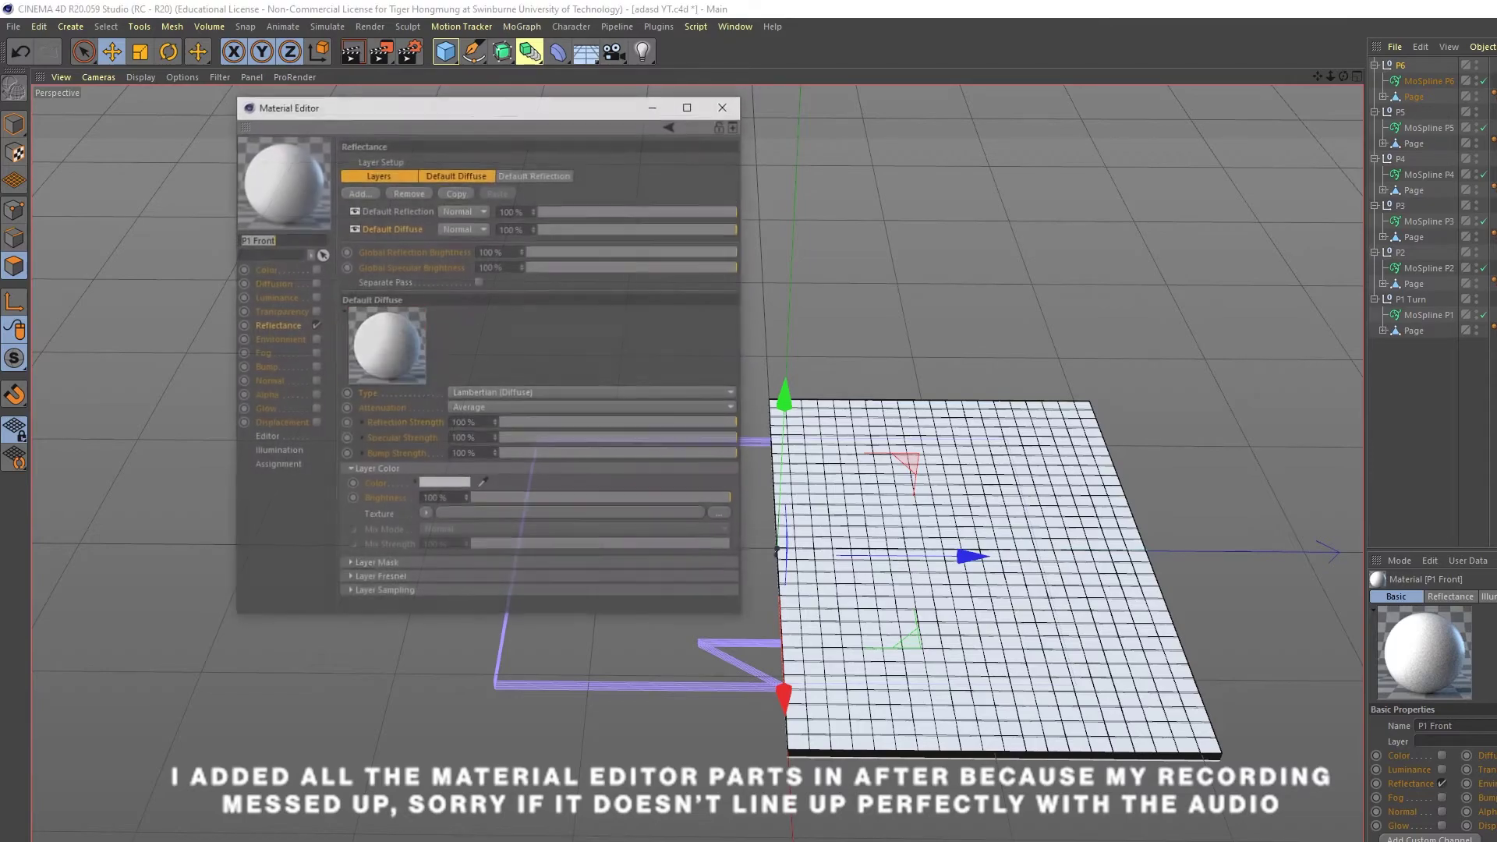
Step: Load the image From topic to research design_Cr05 as the P1 Front material's Default Diffuse layer texture and close the Material Editor
left_click(422, 515)
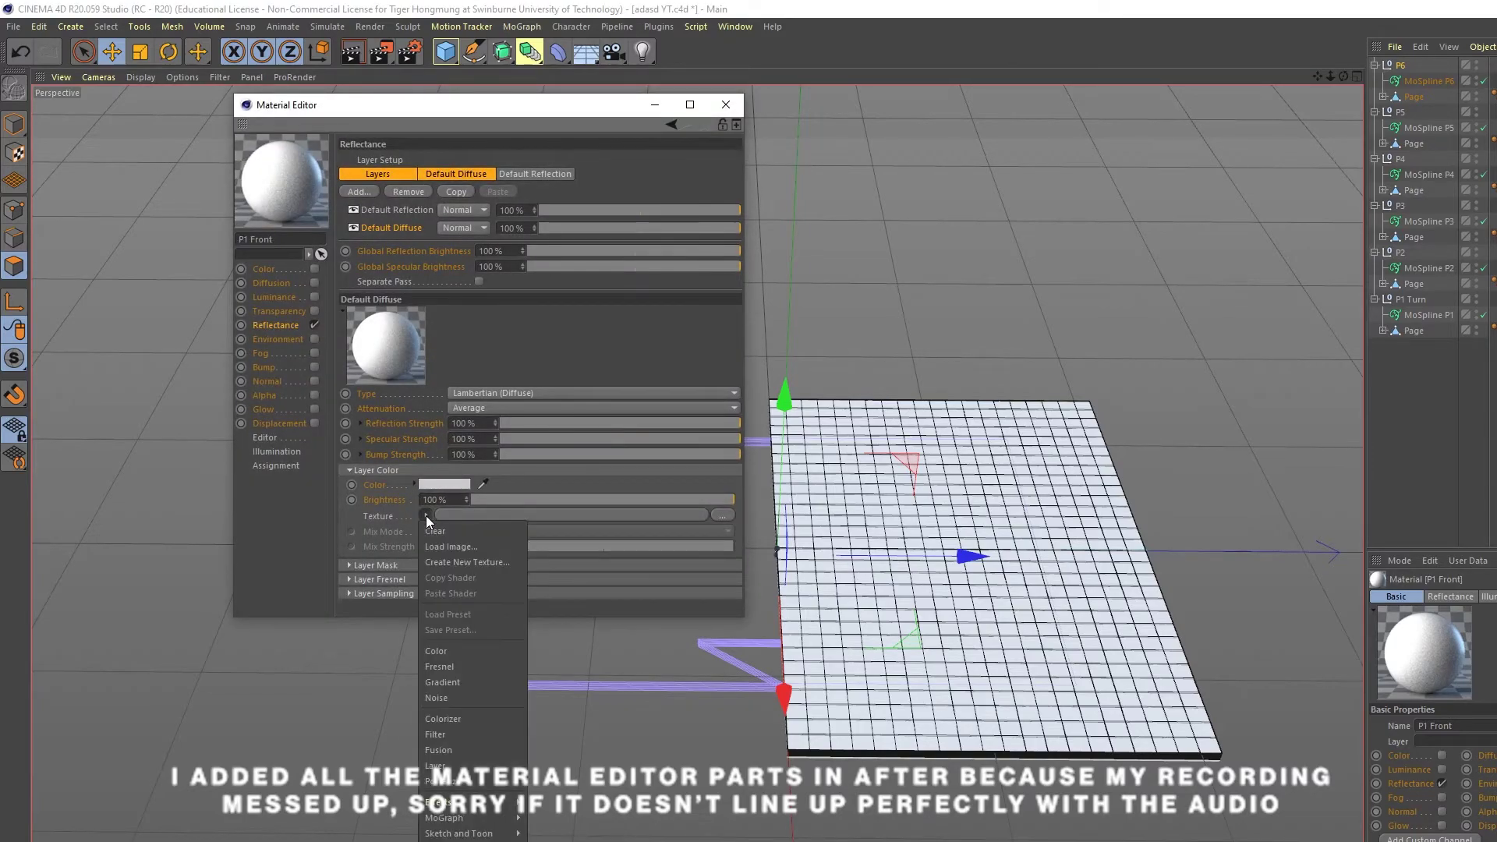
left_click(461, 549)
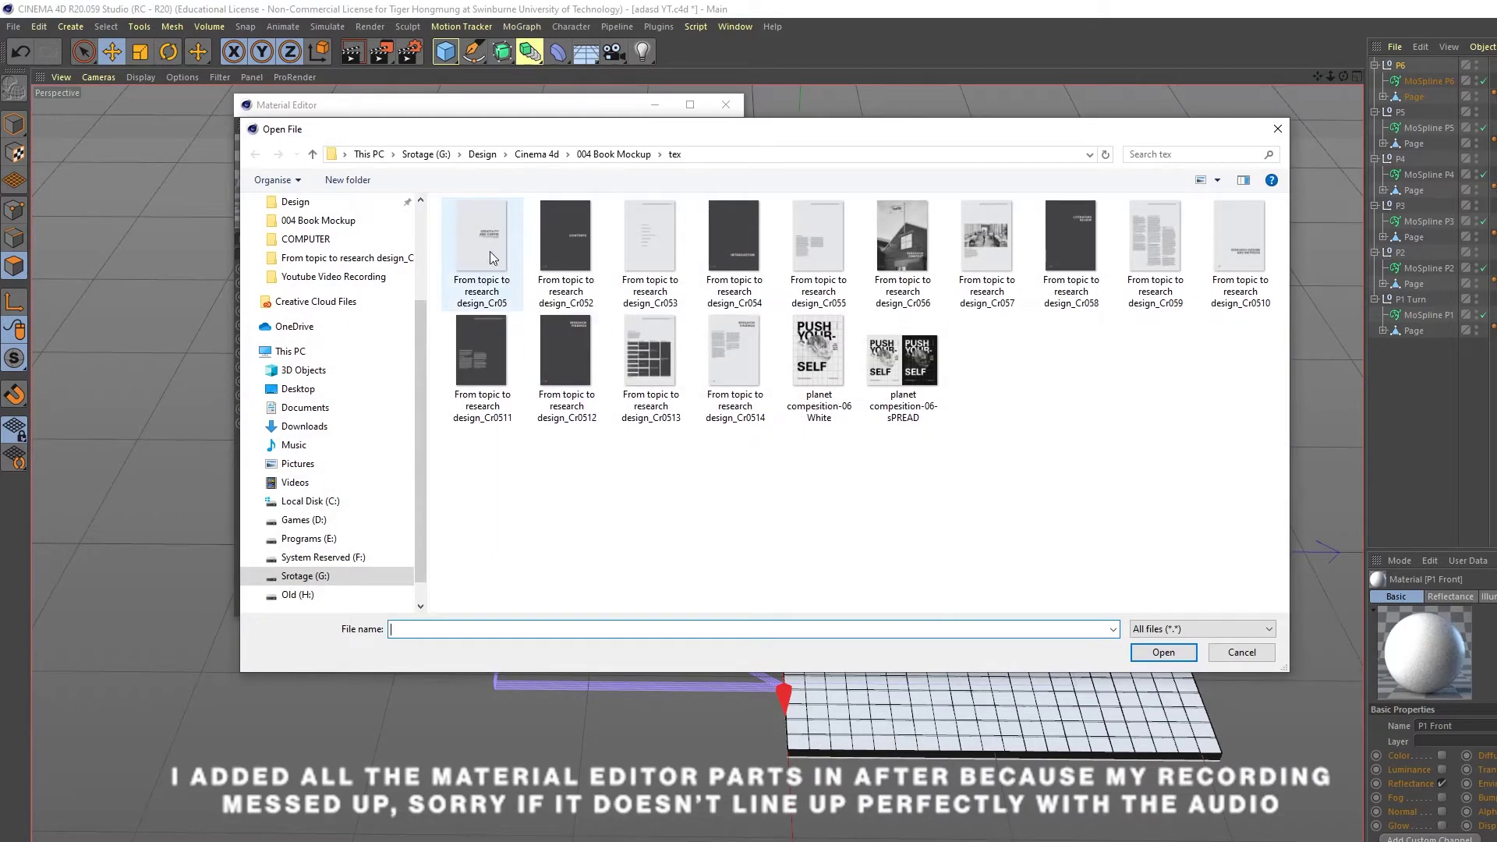
left_click(522, 257)
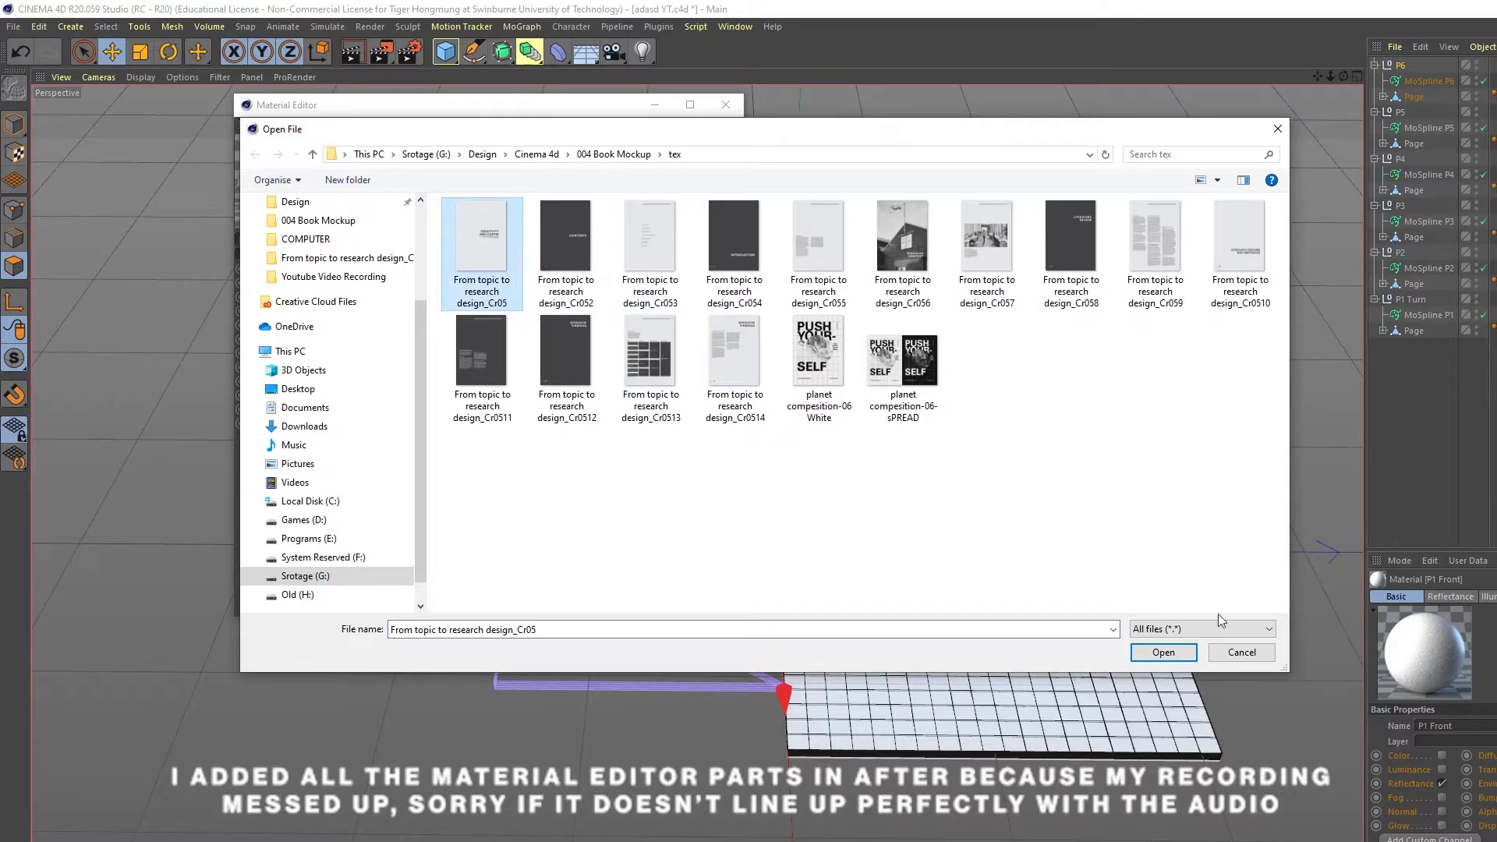
left_click(1165, 655)
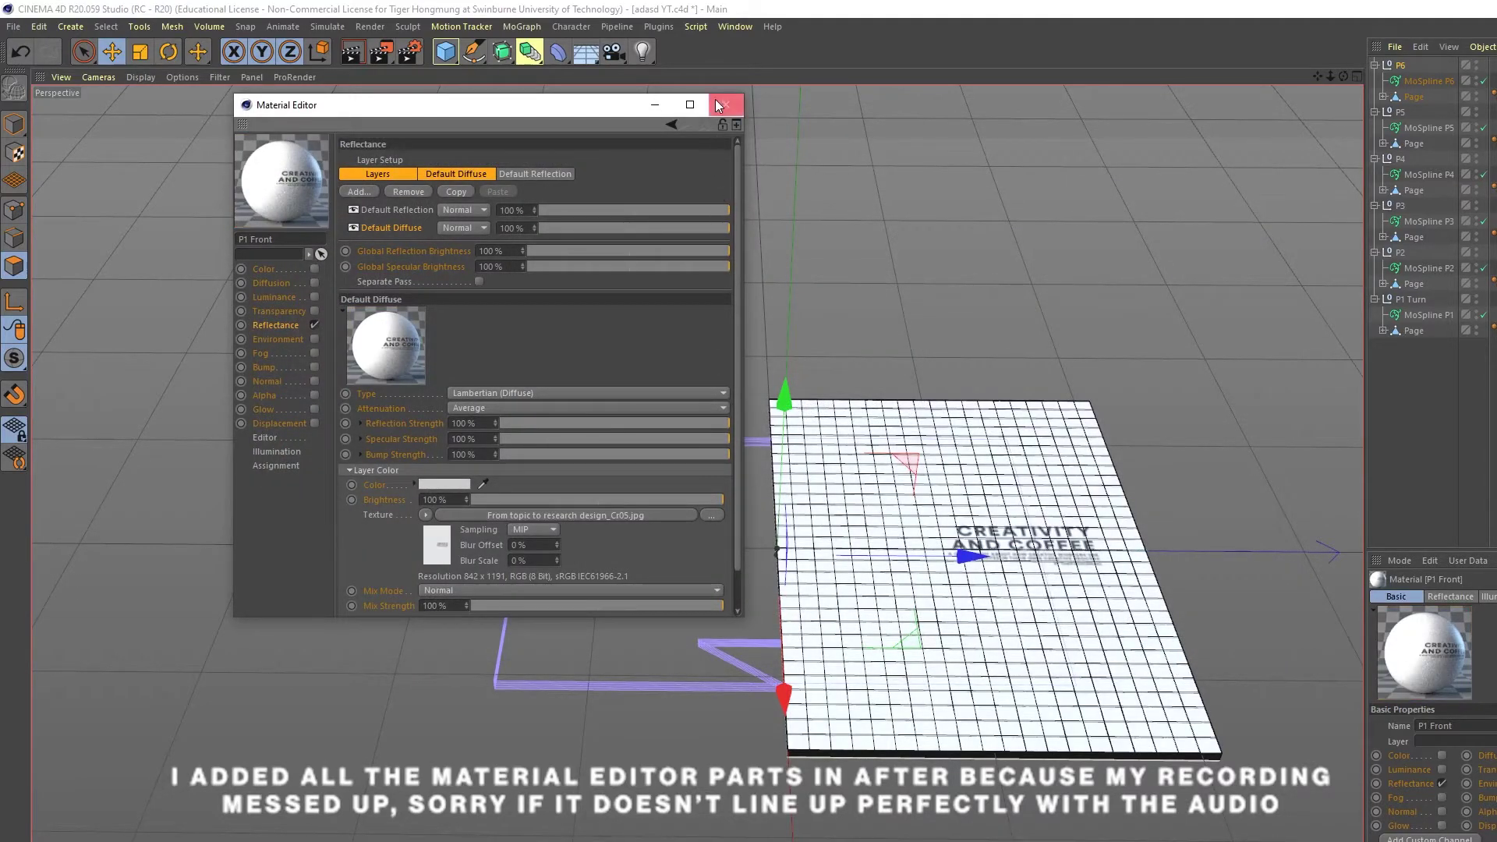
left_click(718, 105)
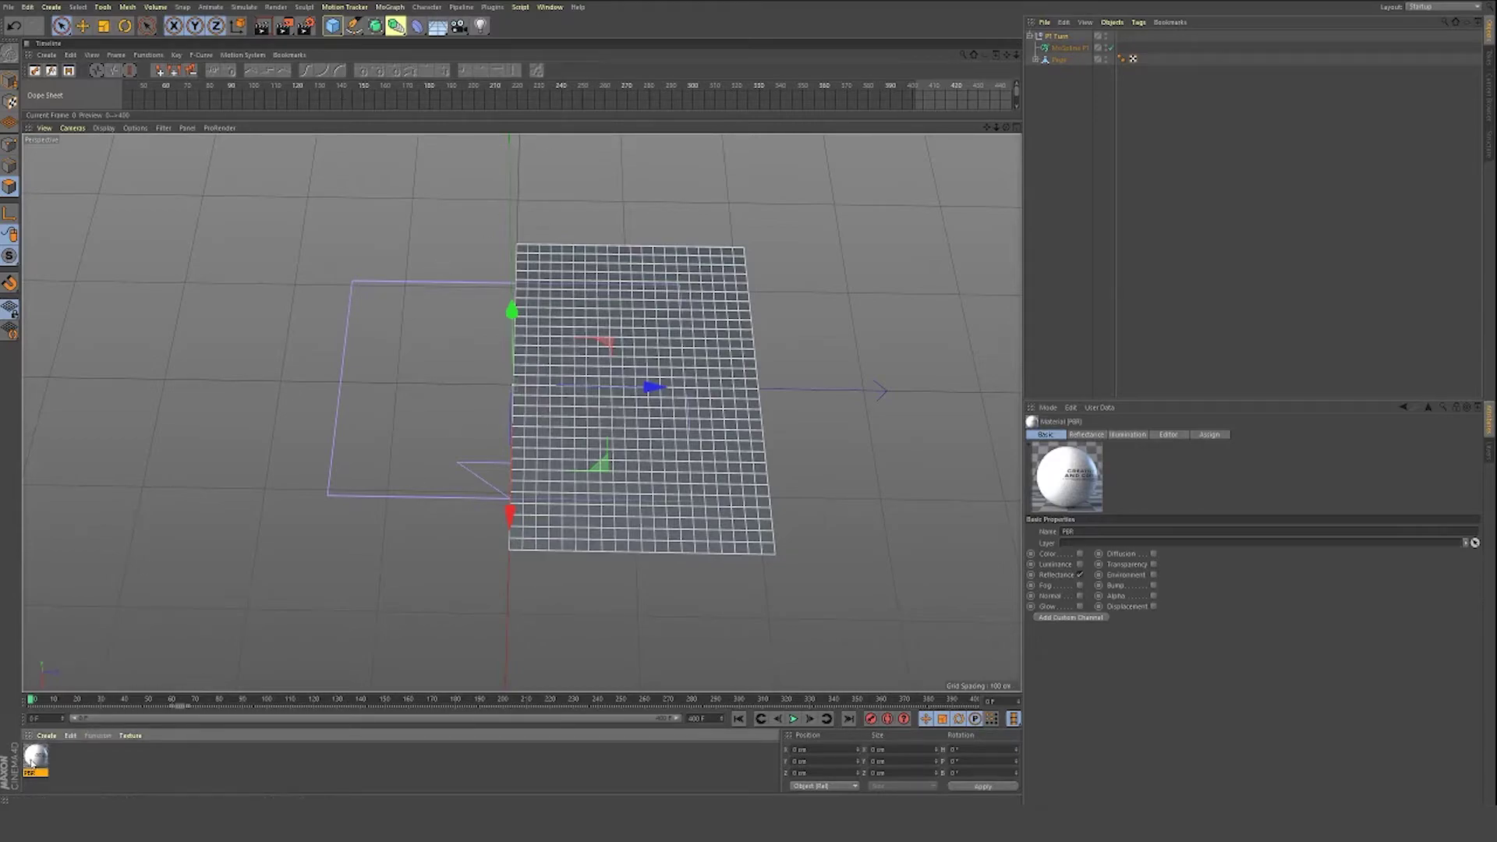
Step: Try assigning the cover material to the entire Page object, and undo the assignment
left_click_drag(1065, 66, 1062, 60)
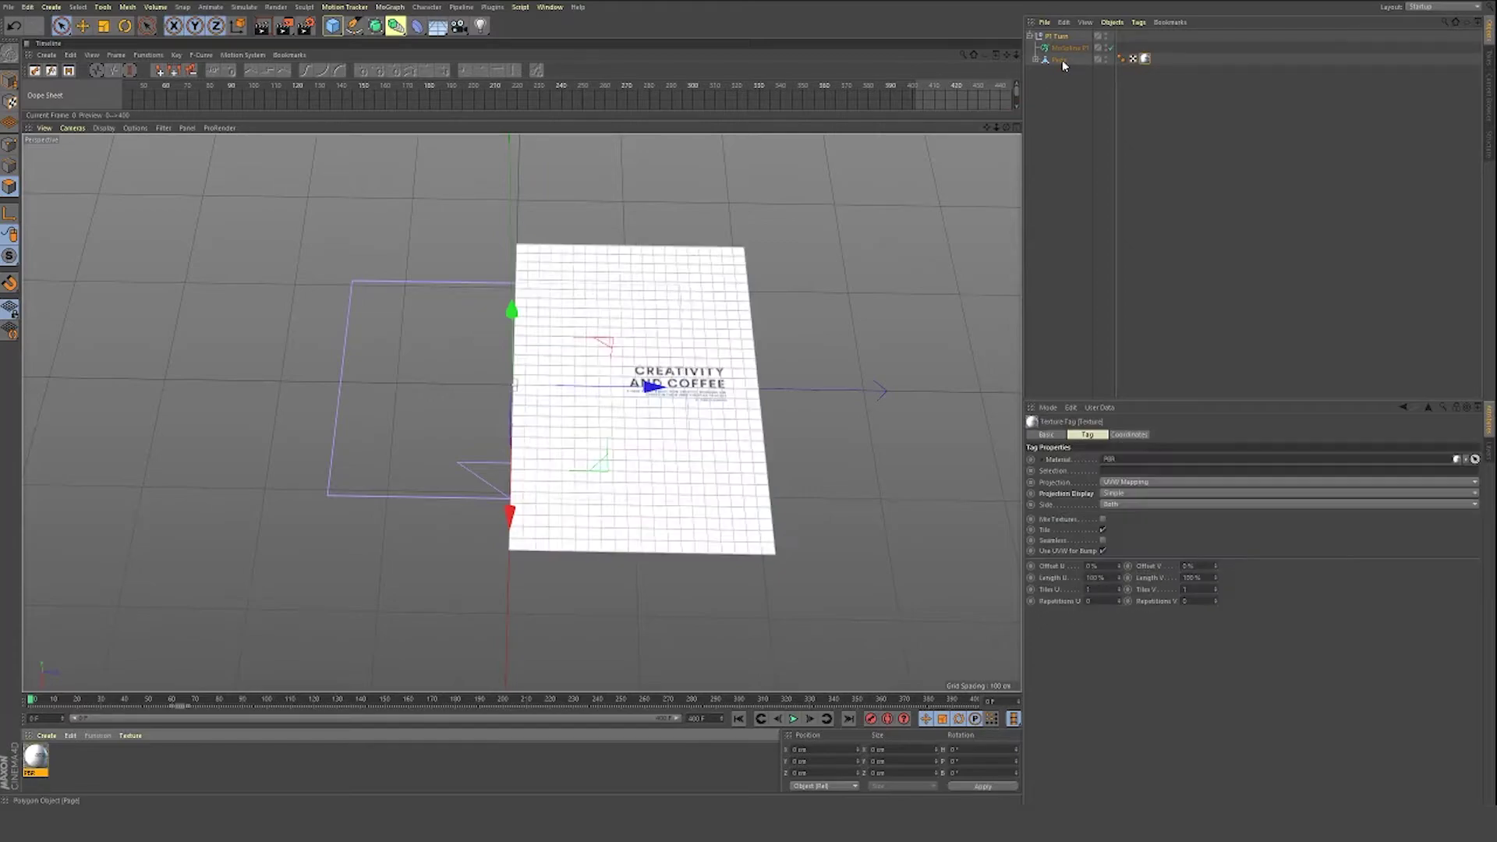
key("ctrl+z")
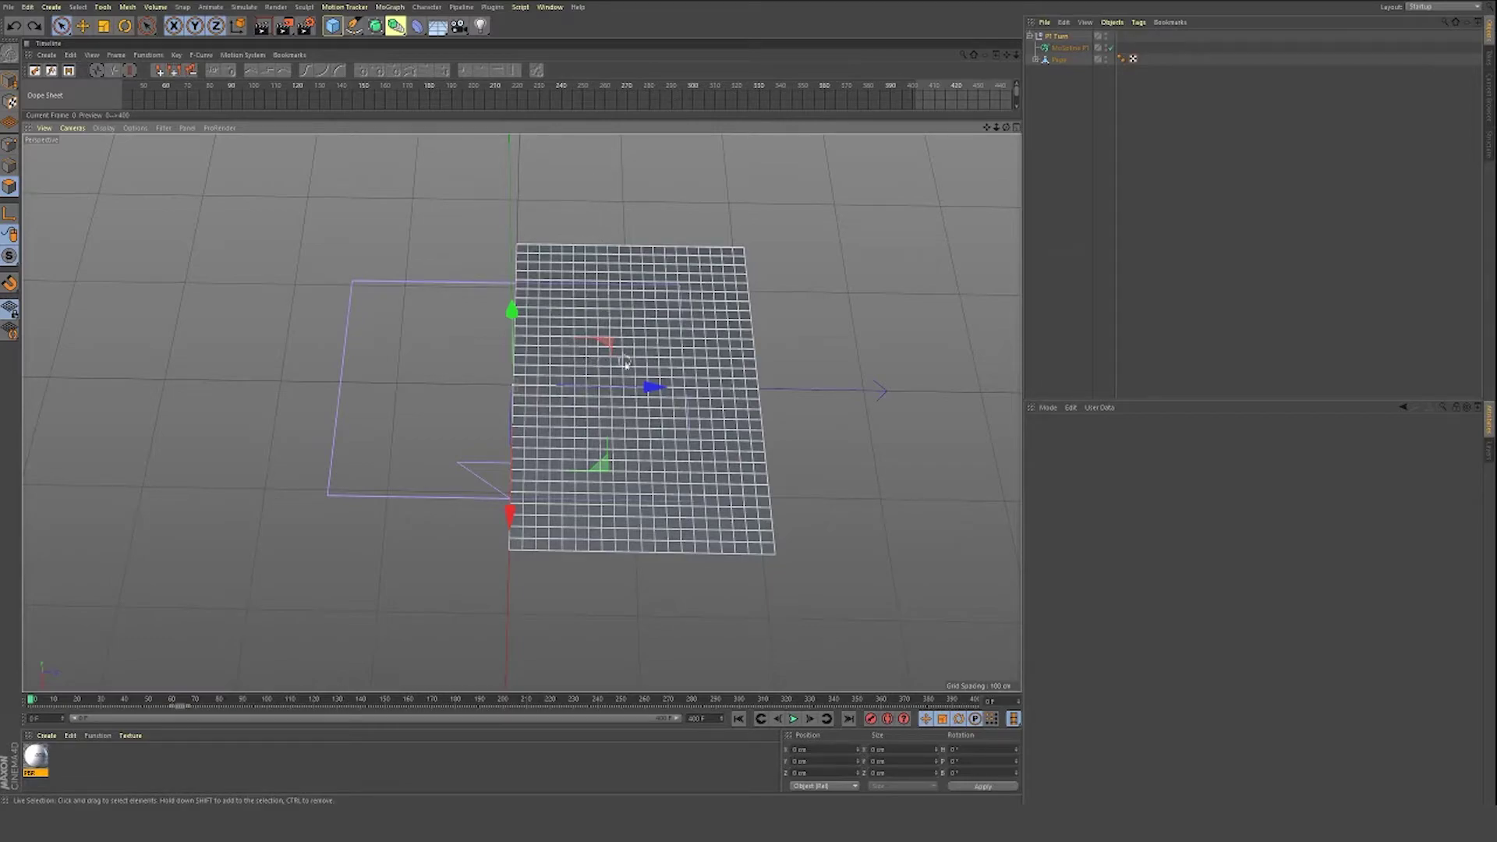
scroll(530, 367, "up", 2)
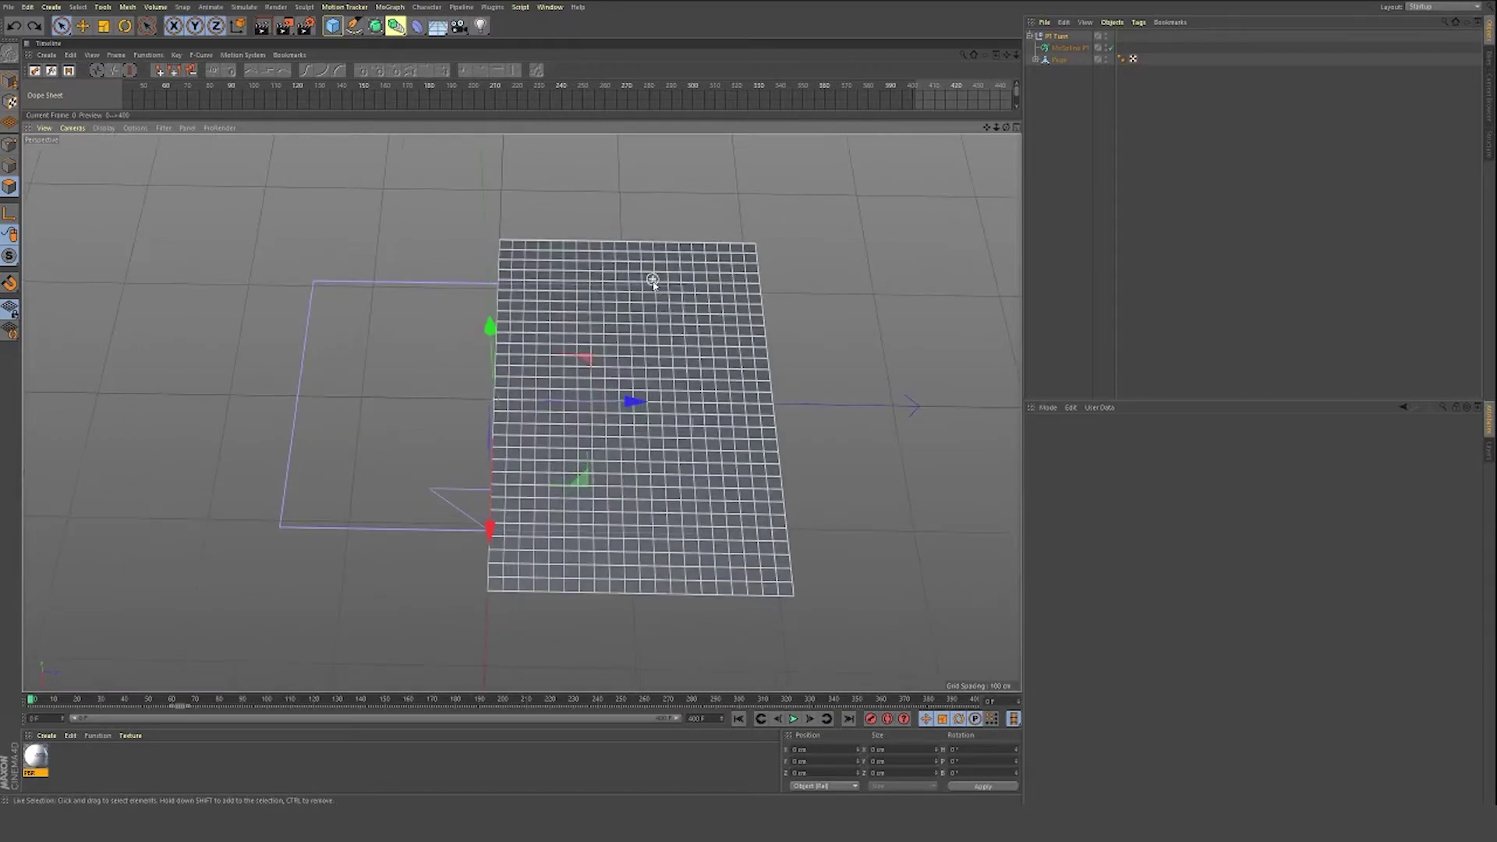
left_click(1060, 59)
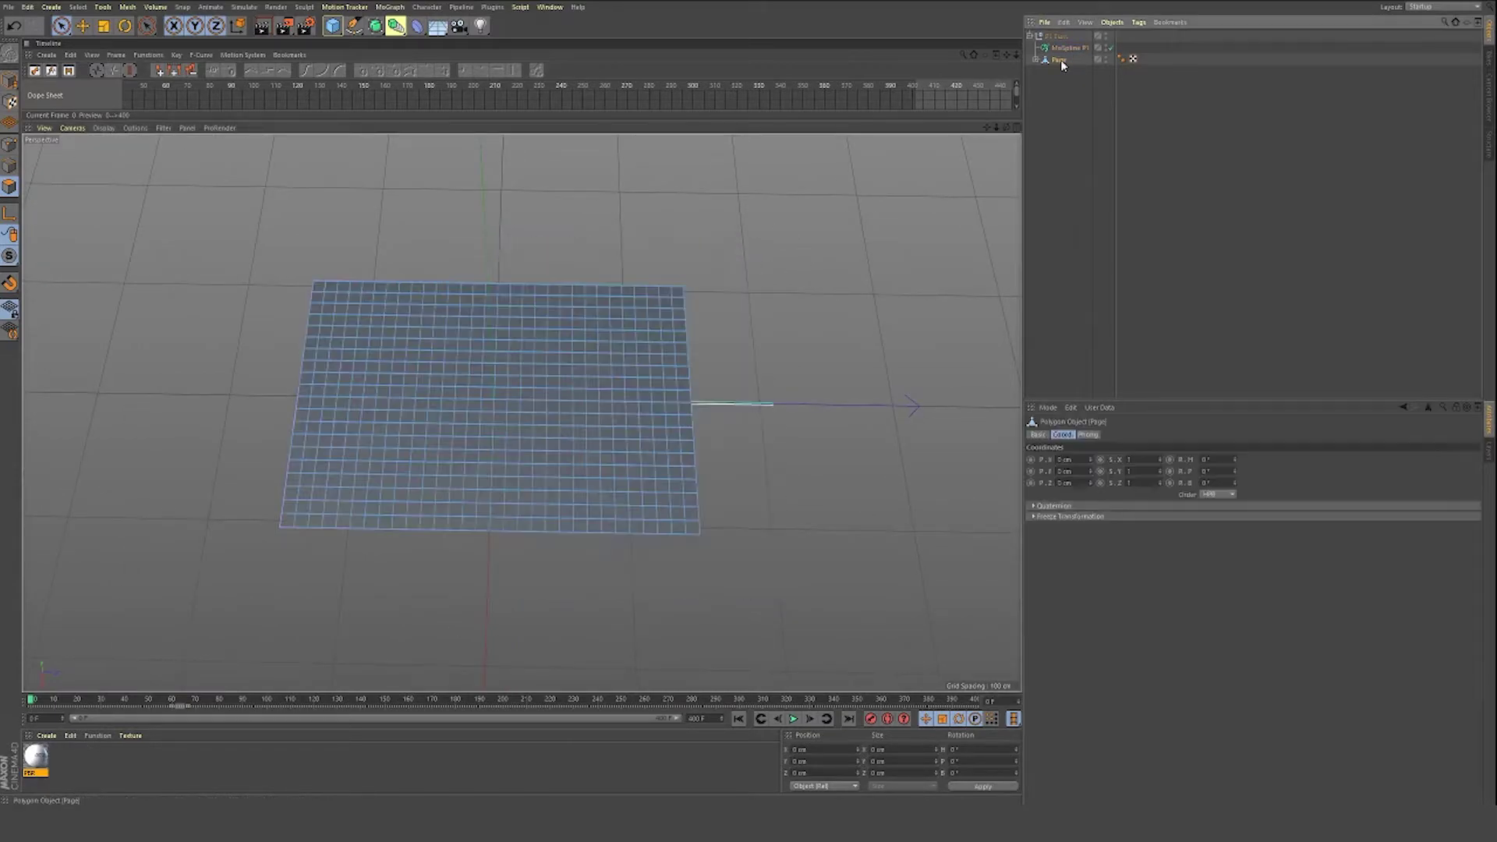
left_click(1058, 36)
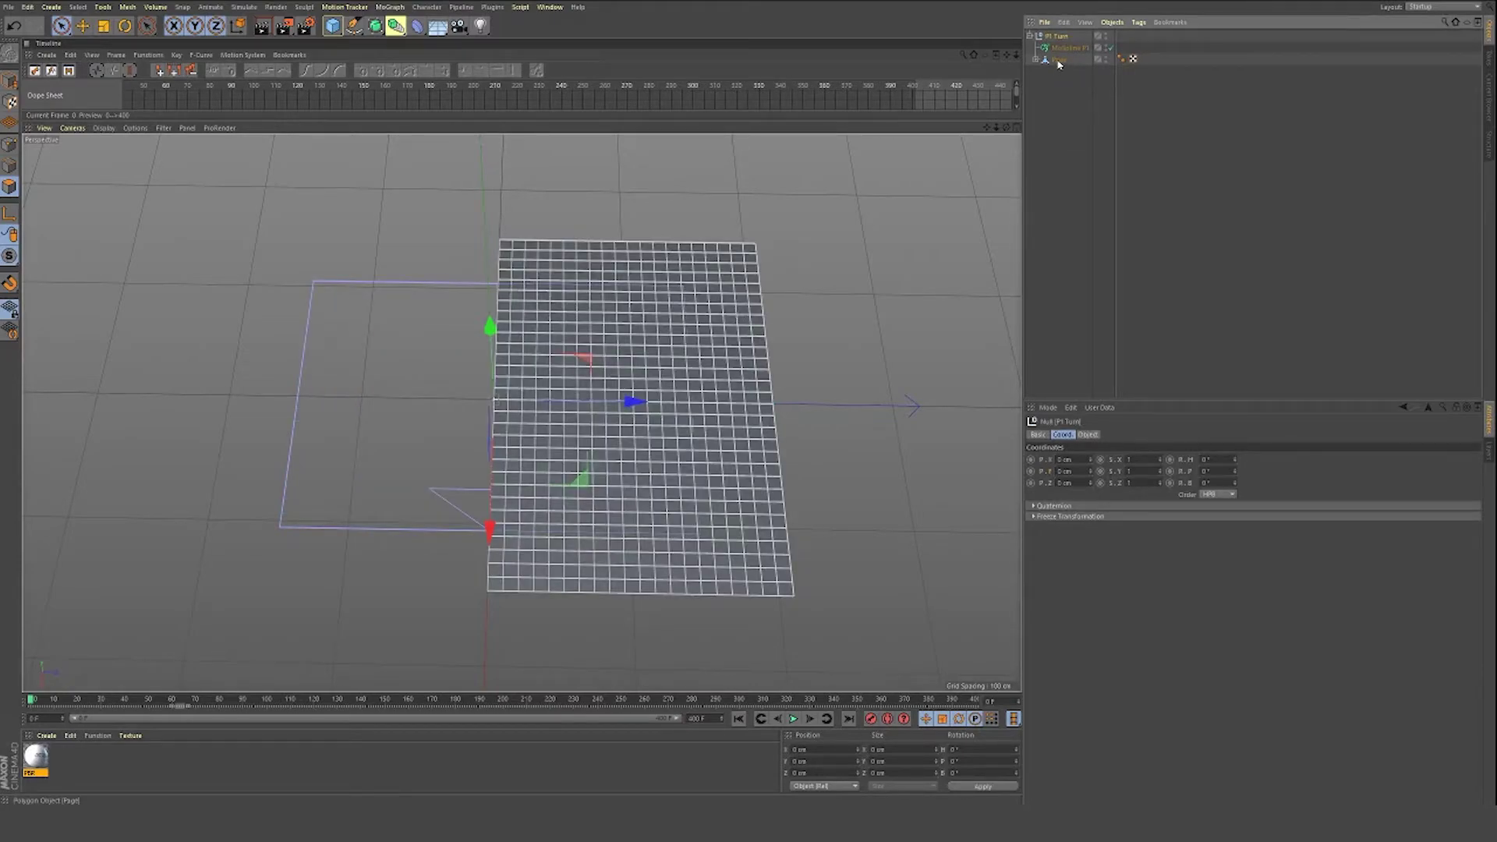
left_click(1059, 60)
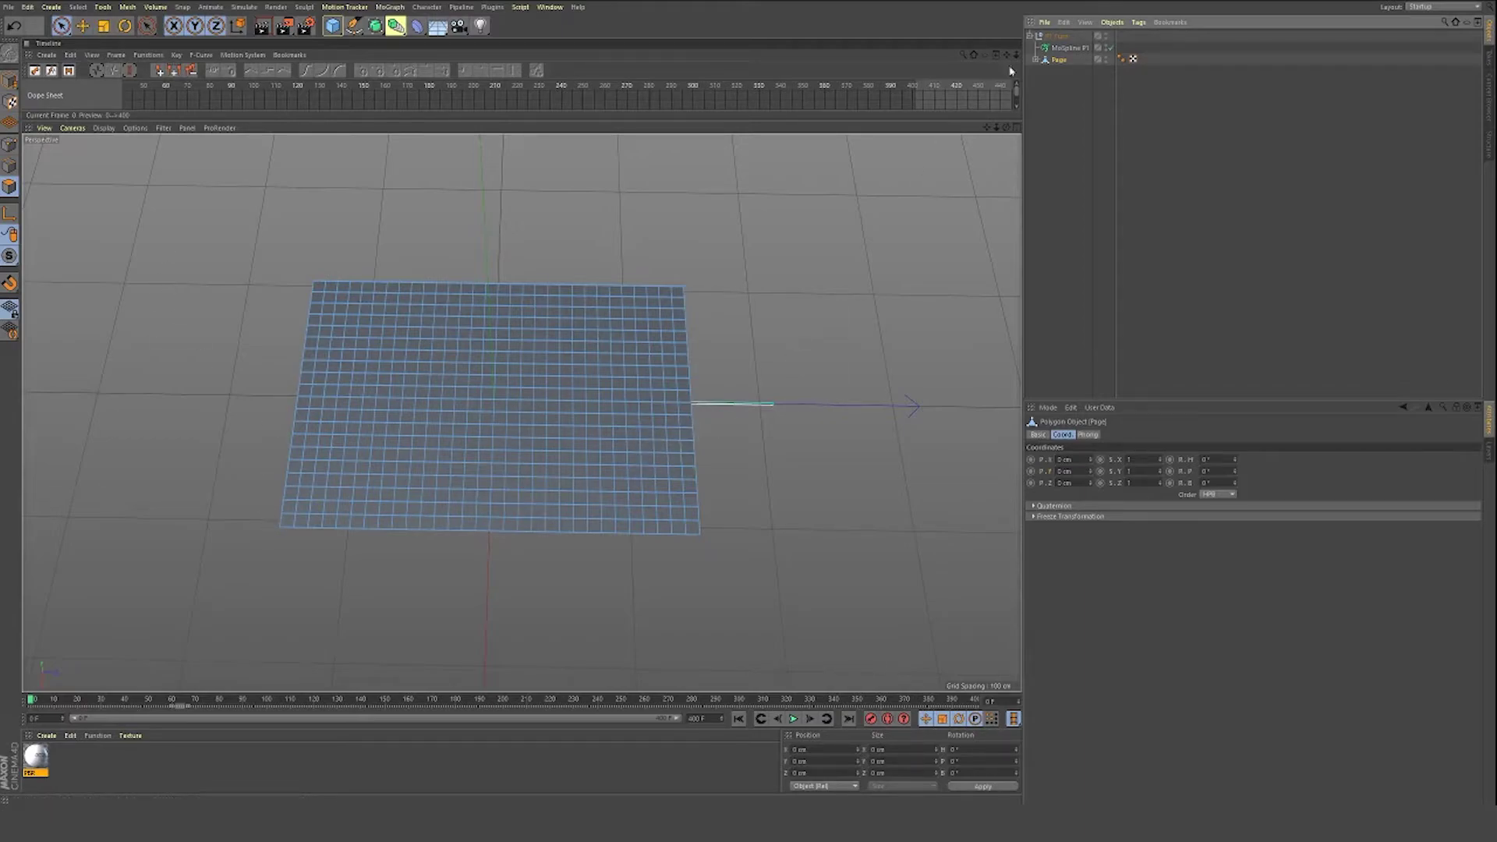
left_click(1065, 38)
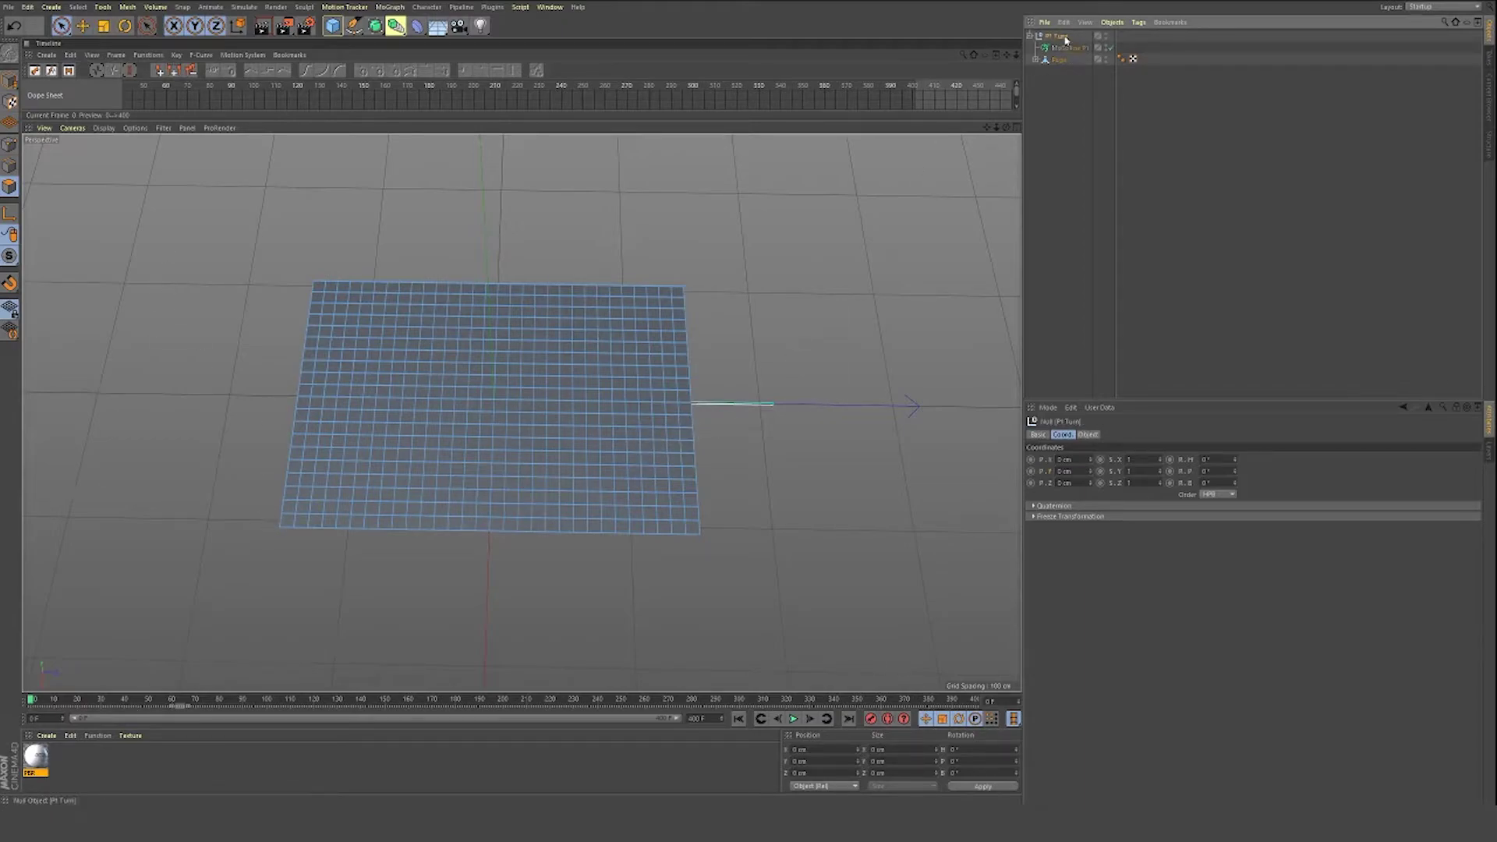
Step: Try the cover material on the whole Page object again, play the turn to check both sides, and undo the assignment
left_click(37, 757)
left_click_drag(1152, 59, 1084, 61)
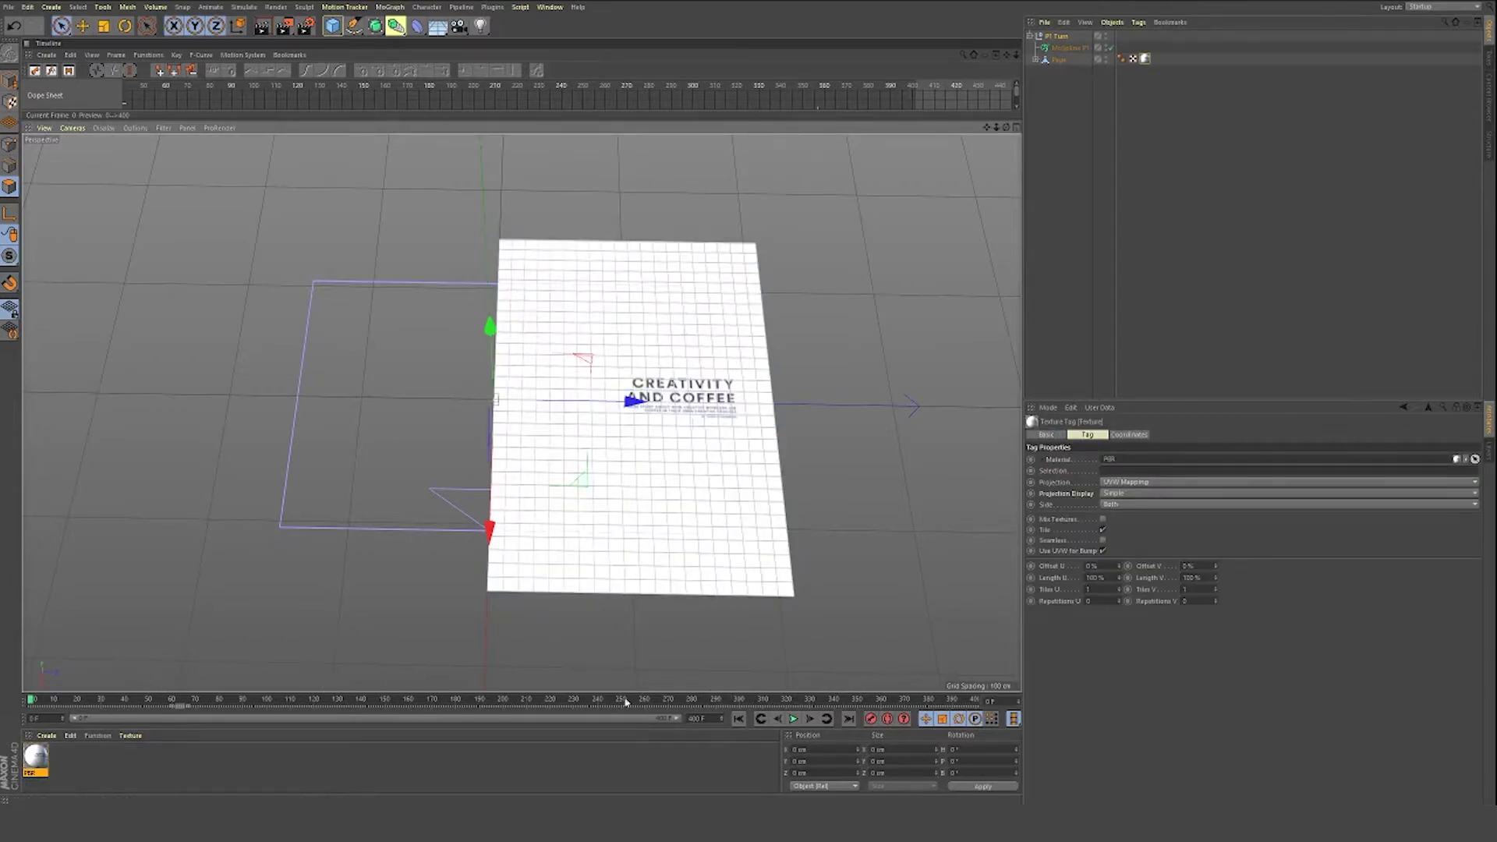
left_click(793, 718)
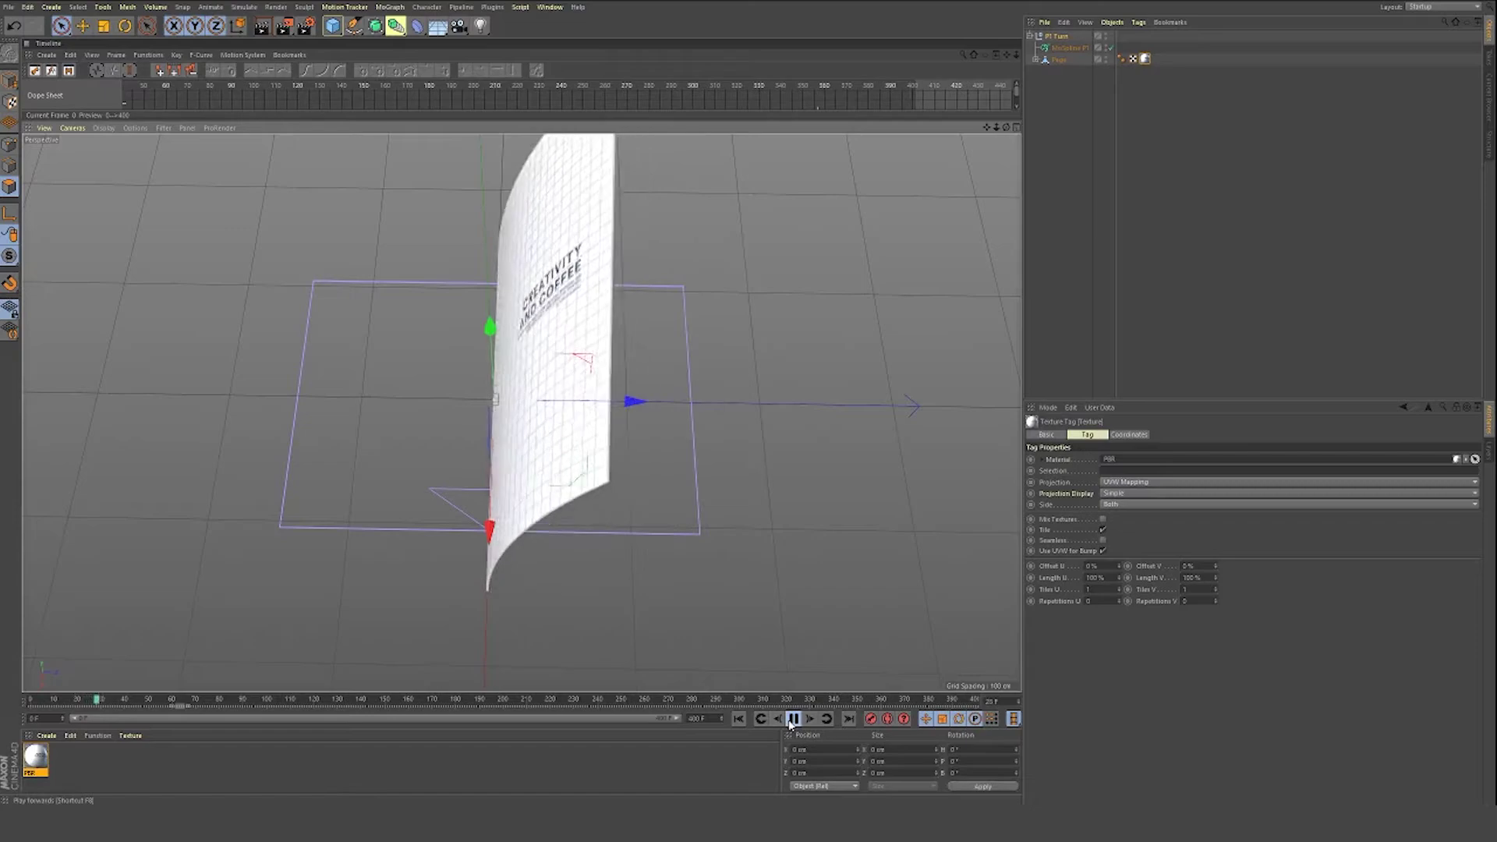
left_click(793, 718)
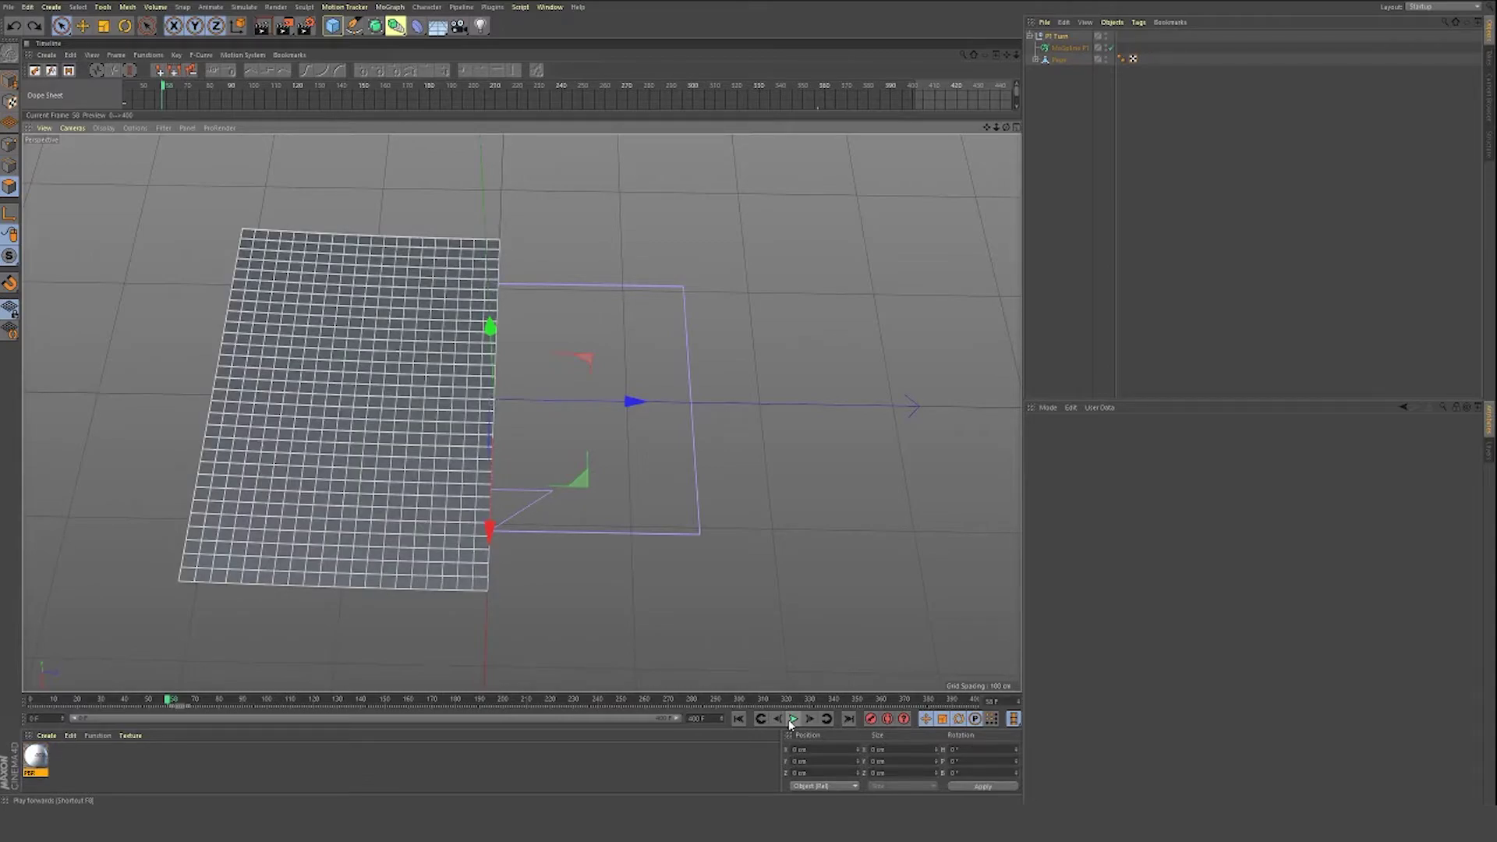
key("ctrl+z")
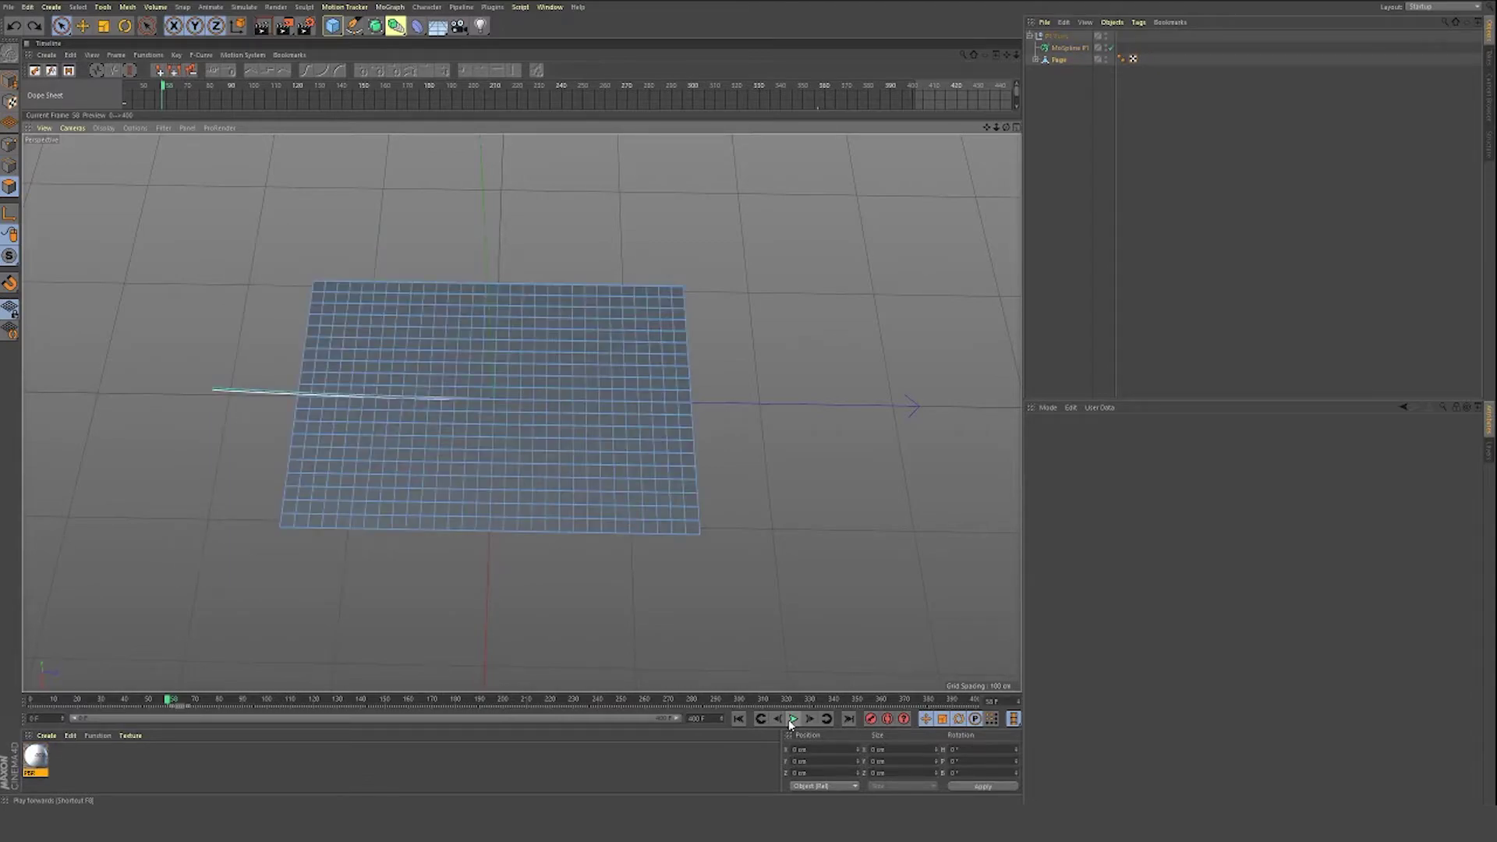
key("ctrl+y")
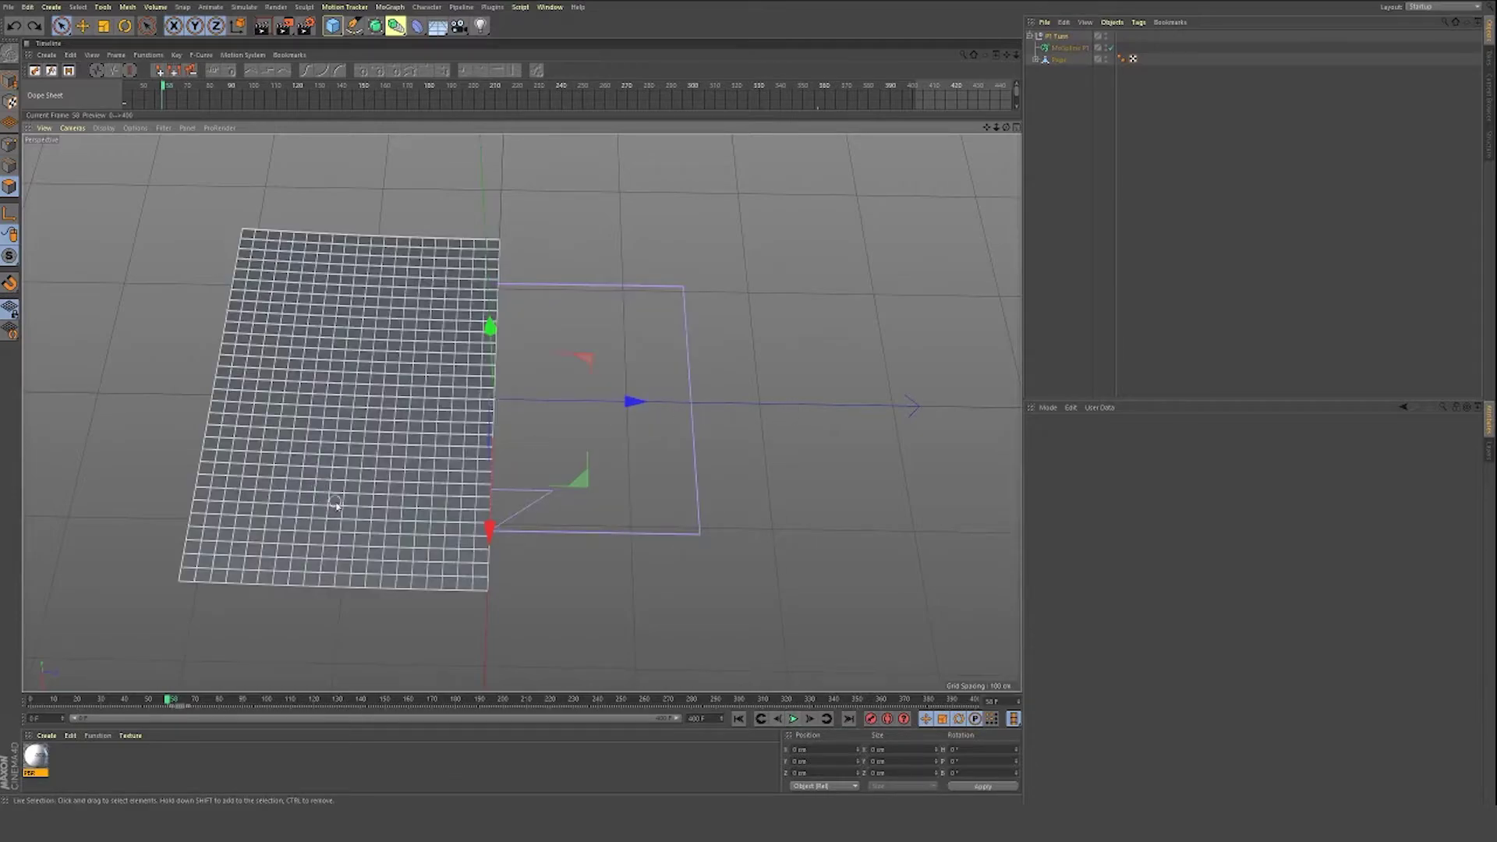
Step: Select all the top-side polygons of the Page object with Live Selection, covering the corner and edge faces too
left_click(1054, 60)
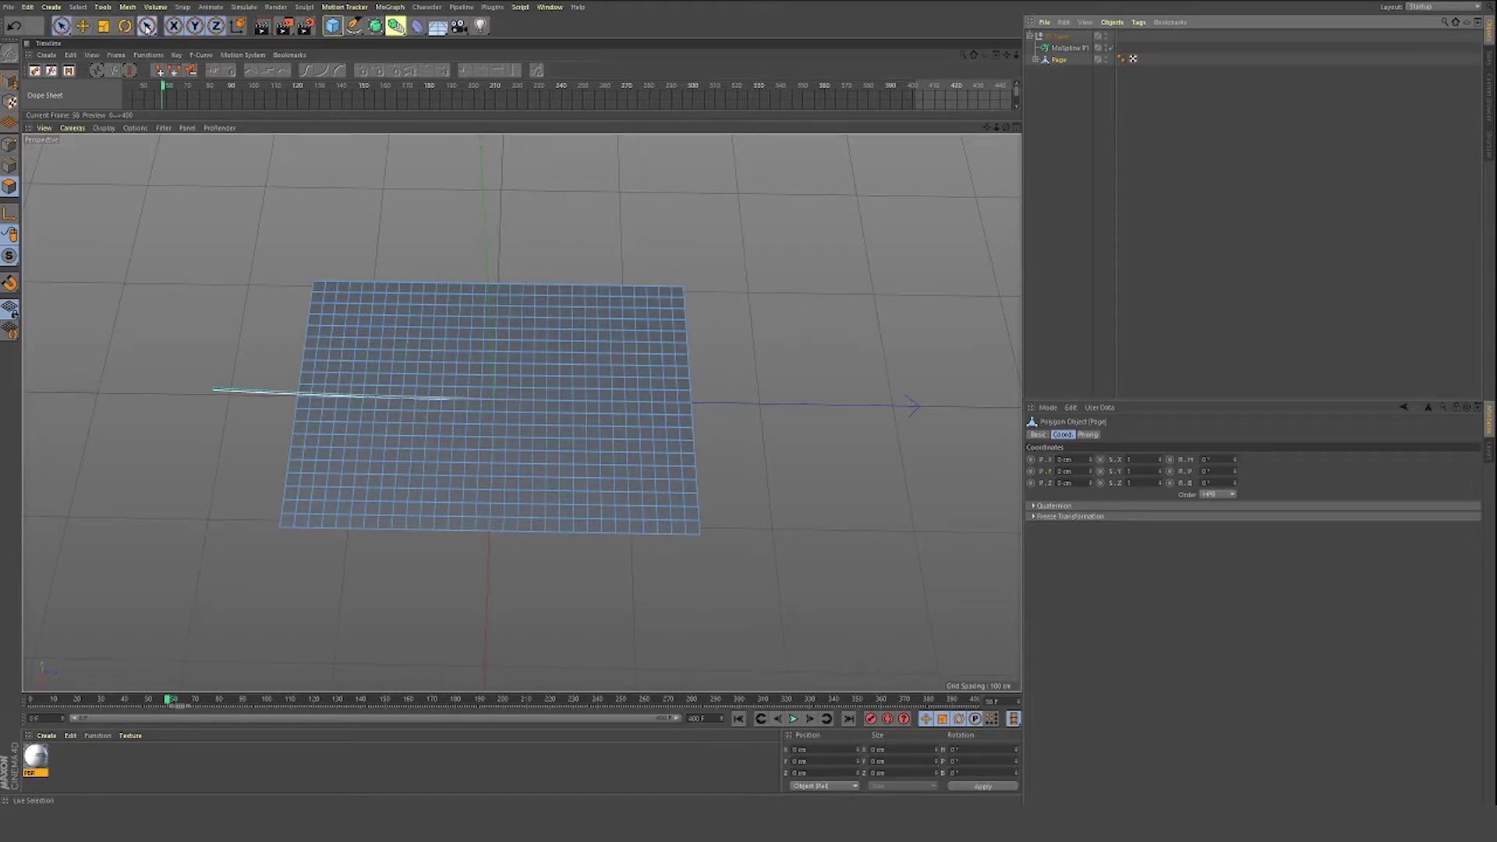
left_click(64, 29)
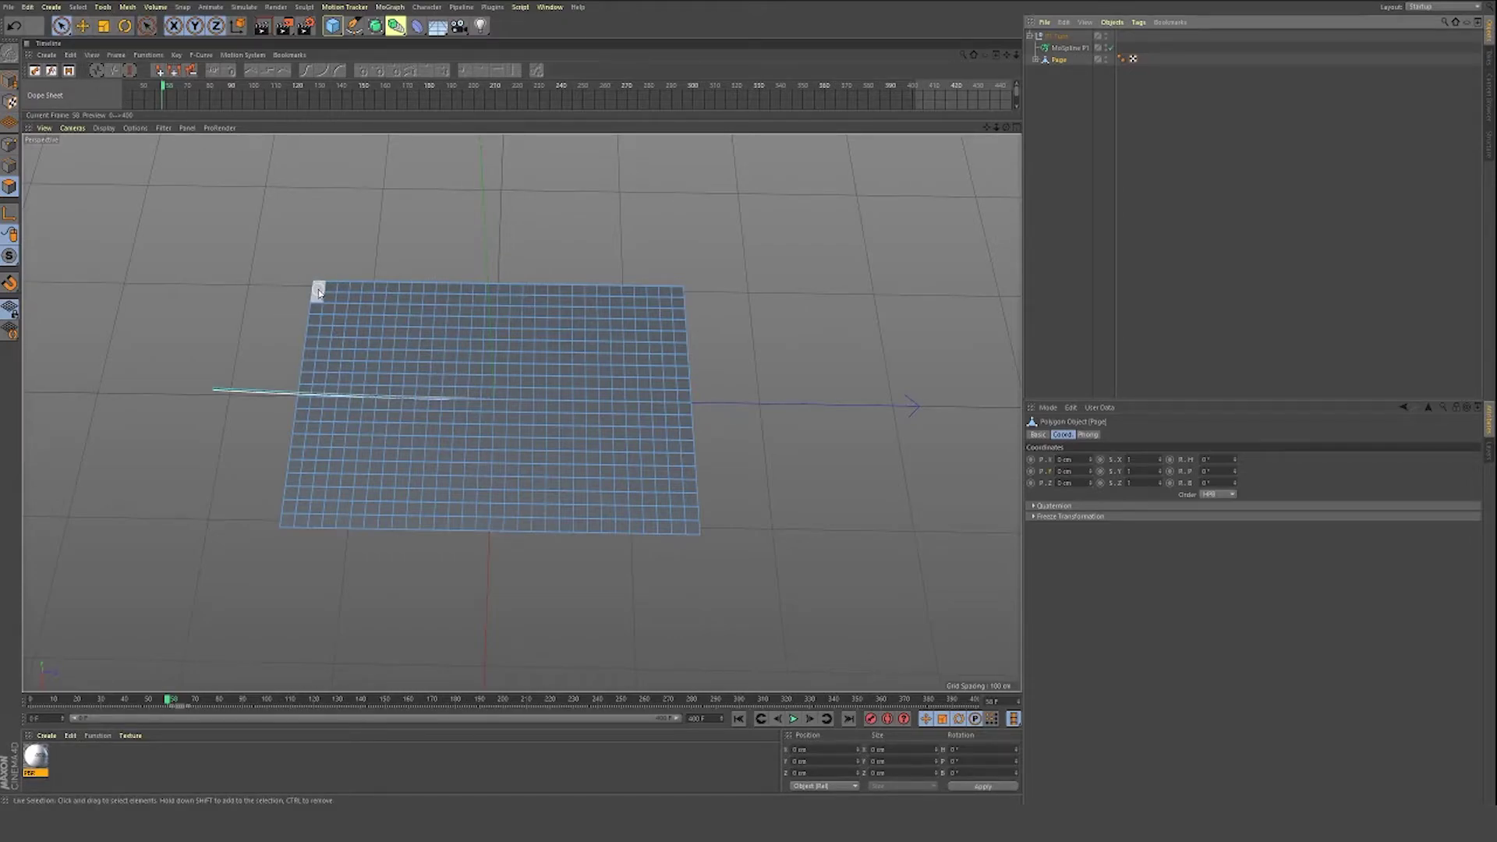
mouse_move(317, 290)
left_mouse_down()
mouse_move(708, 297)
mouse_move(458, 301)
mouse_move(691, 316)
mouse_move(257, 321)
mouse_move(312, 495)
mouse_move(300, 488)
mouse_move(351, 466)
mouse_move(191, 454)
left_mouse_up()
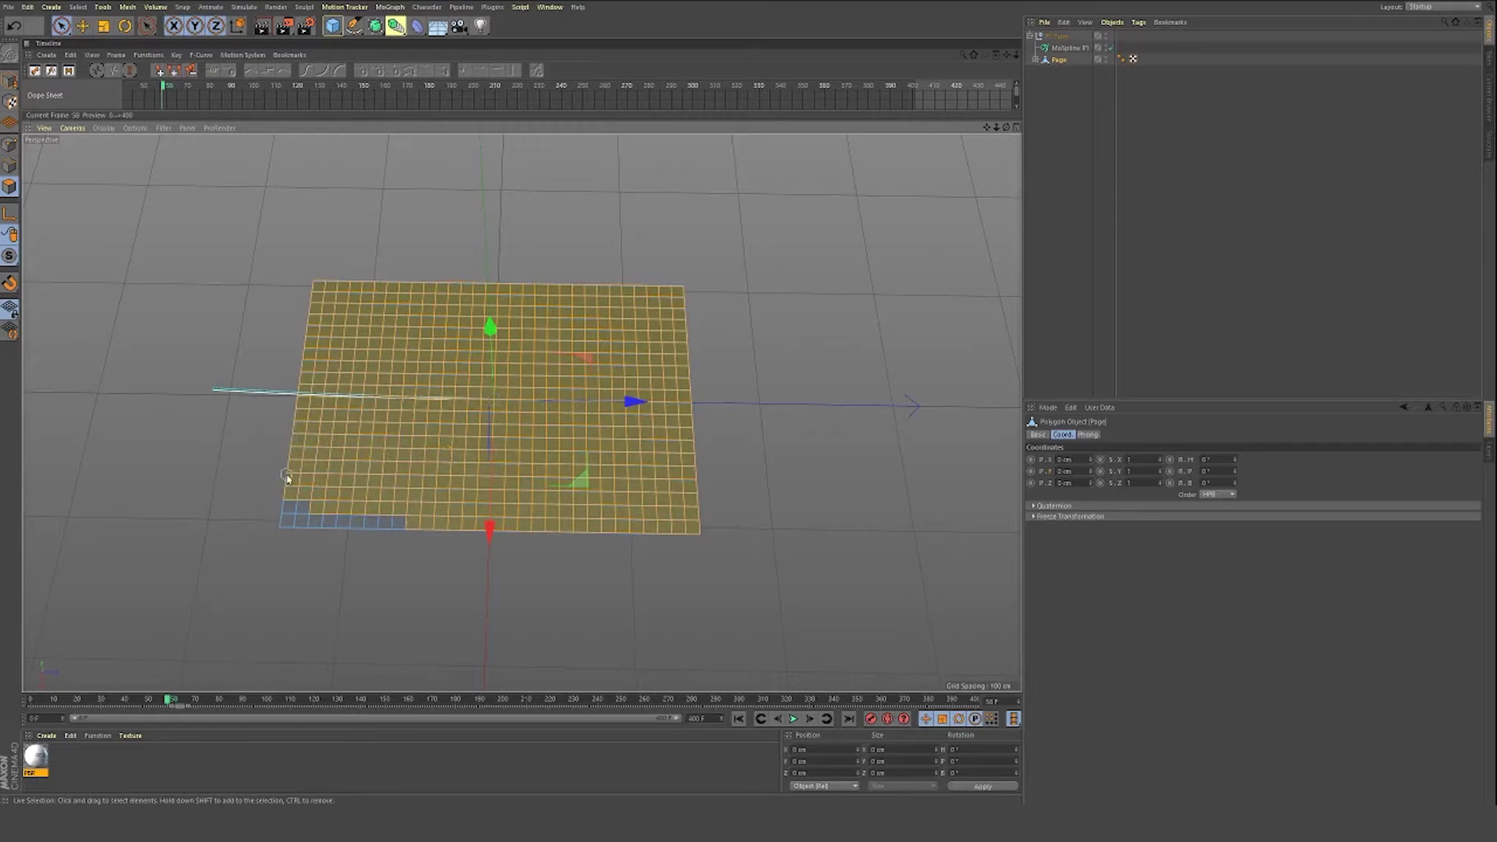
mouse_move(287, 487)
left_mouse_down()
mouse_move(336, 520)
mouse_move(397, 515)
left_mouse_up()
Step: Return to frame 0 and assign the cover material to the selected Page polygons only
left_click(121, 701)
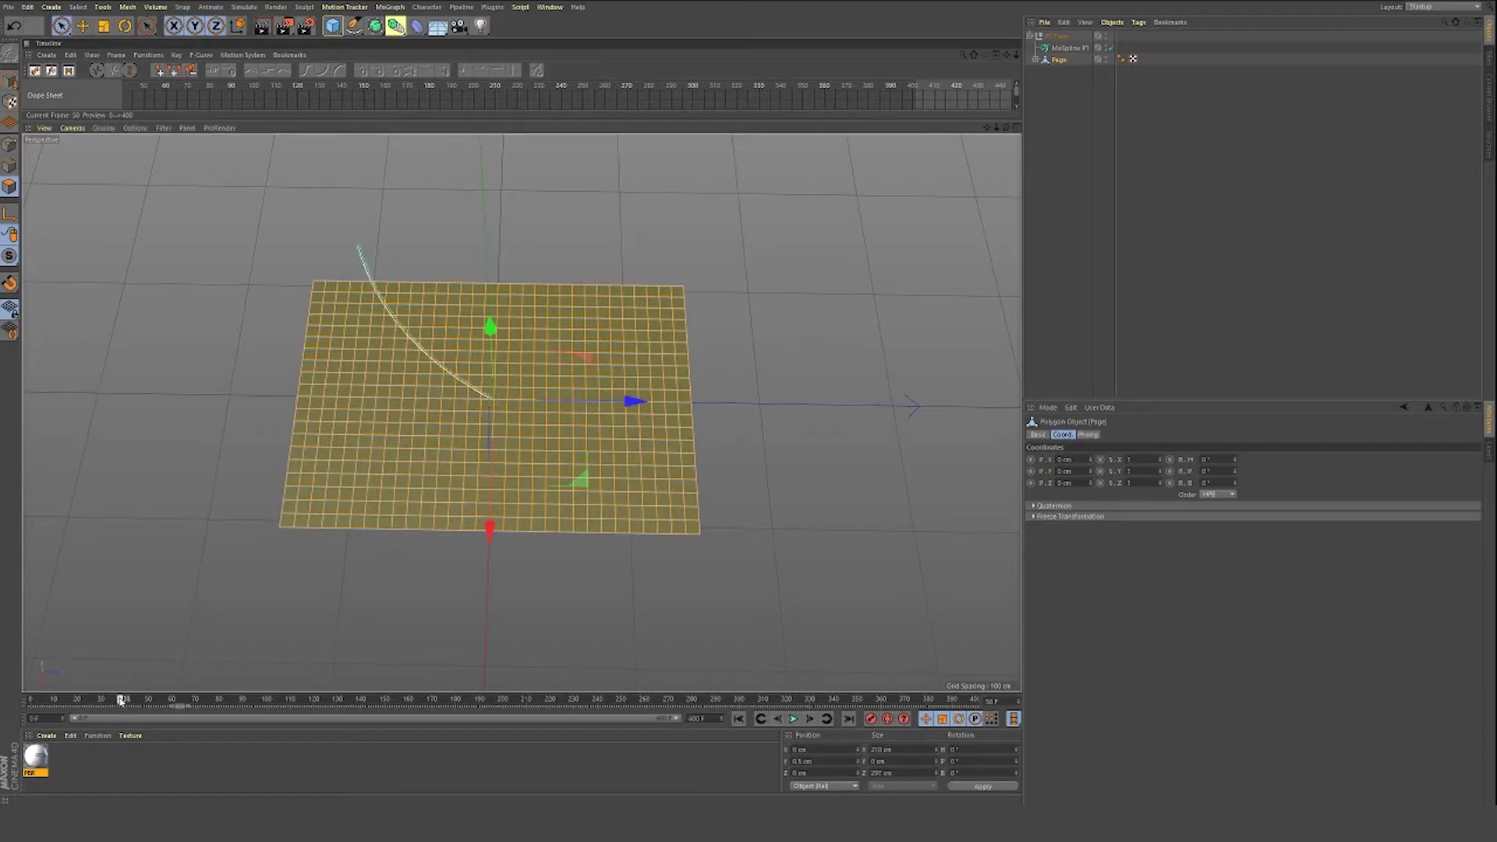
left_click_drag(121, 700, 30, 700)
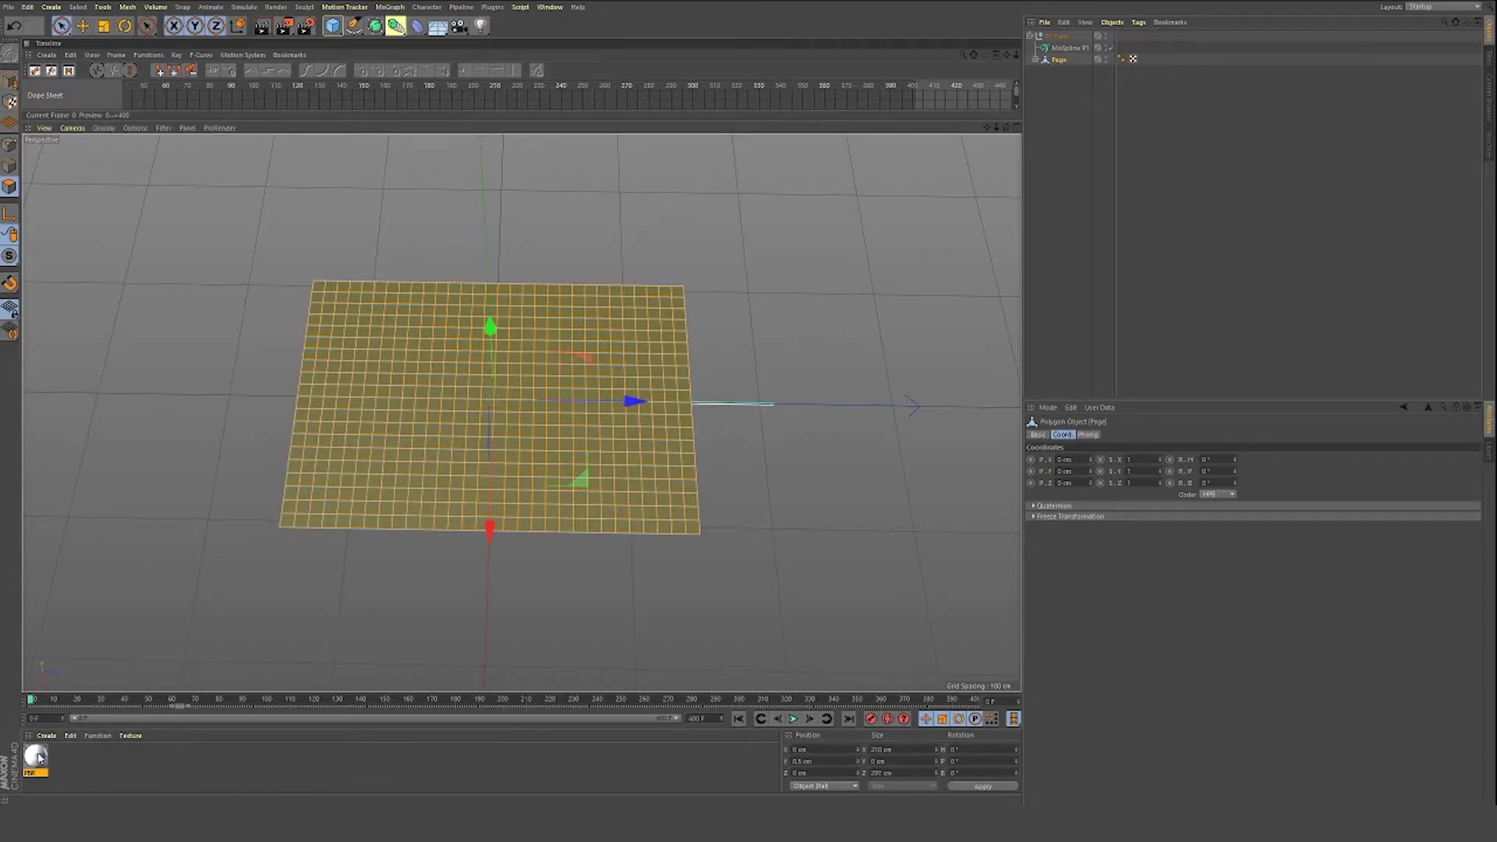
left_click_drag(37, 757, 465, 370)
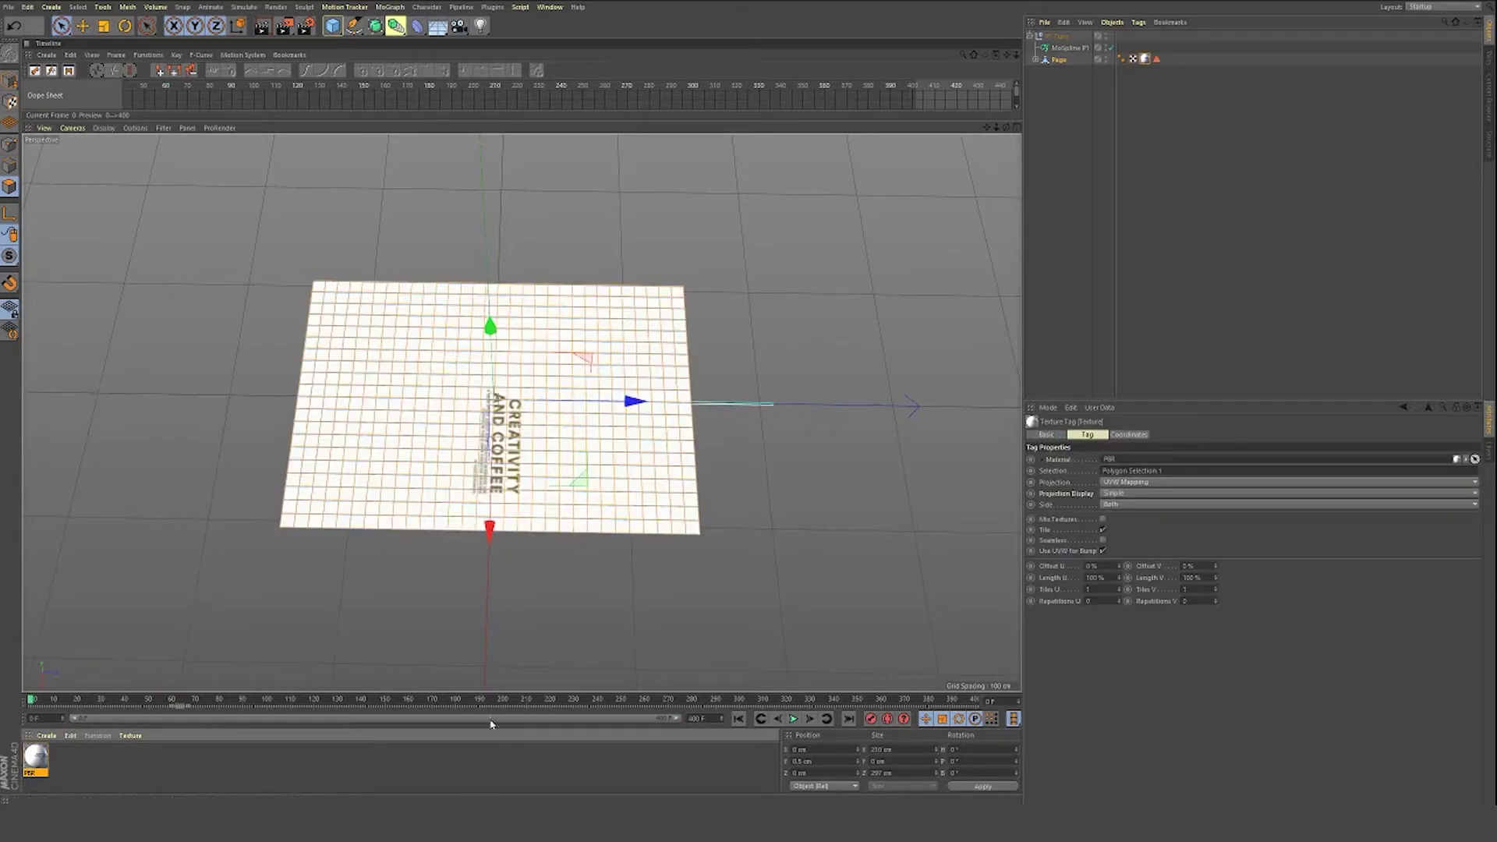
Step: Select the P1 Turn null, play the page turn to check the front-only texture, and return to frame 0
left_click(1058, 36)
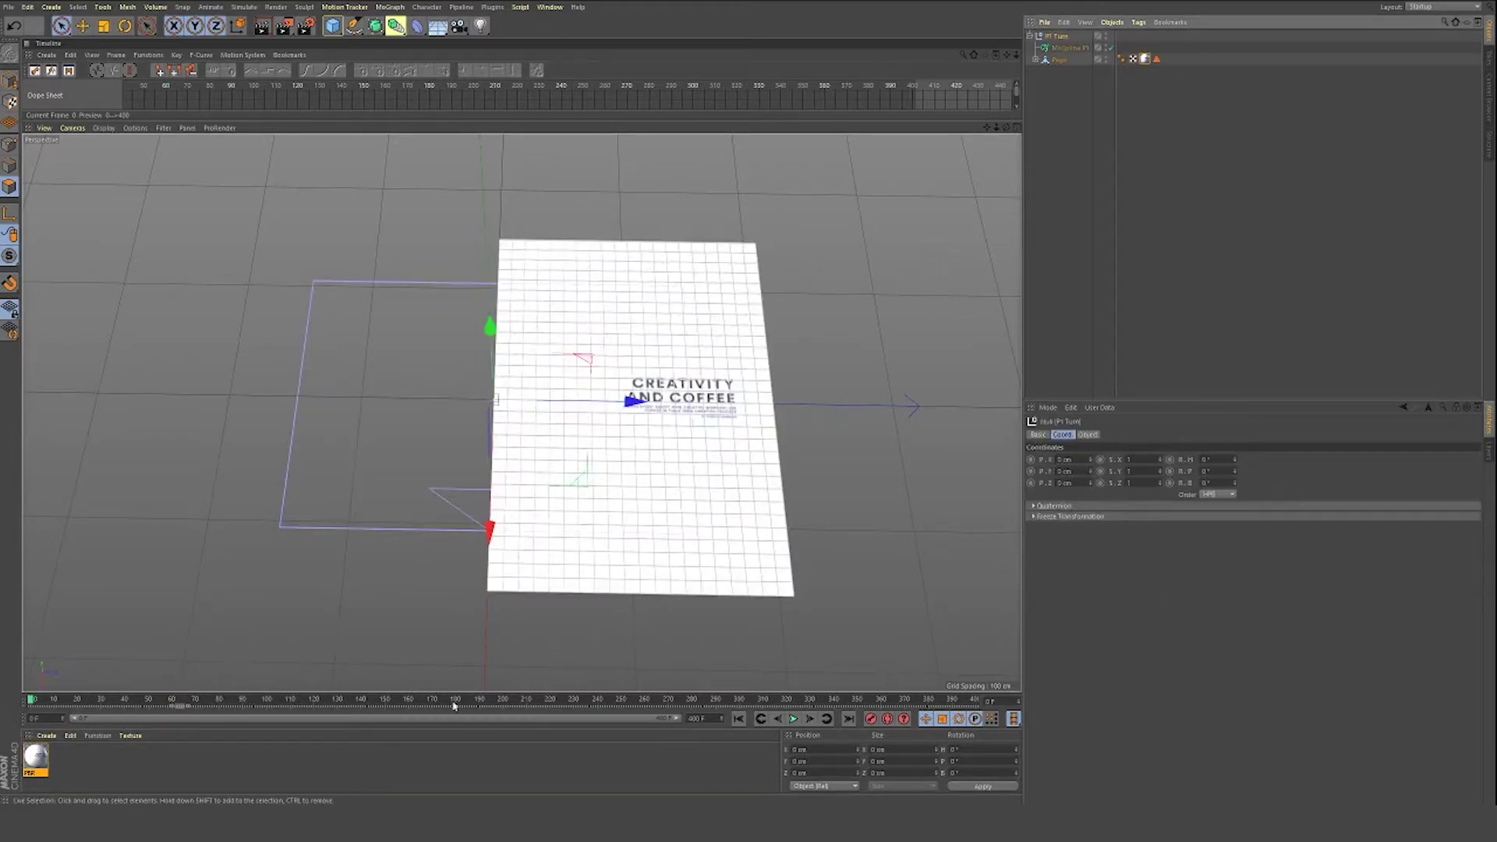
left_click(793, 719)
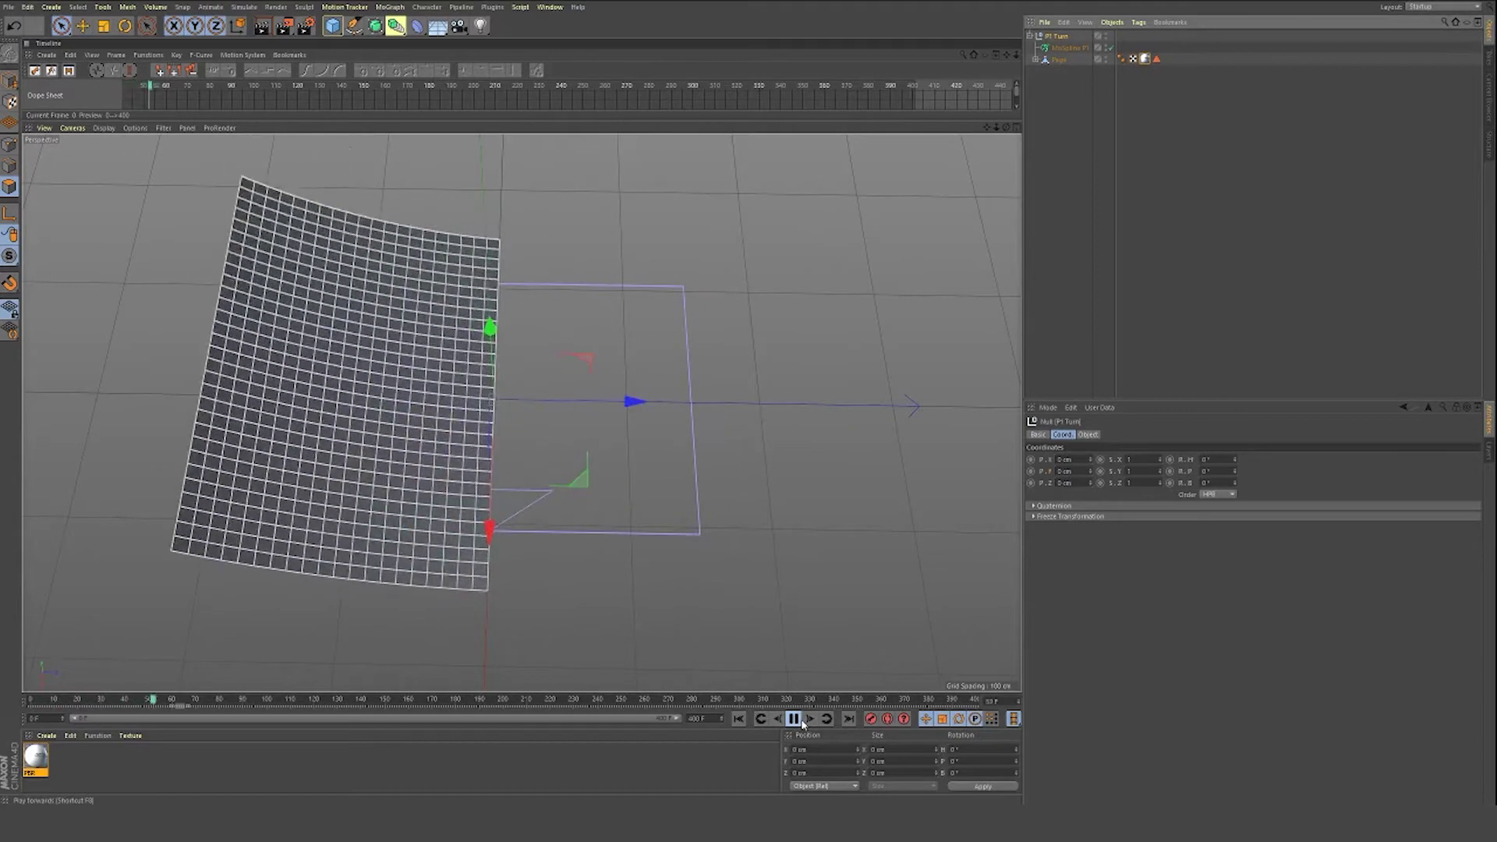
left_click(793, 719)
left_click_drag(134, 699, 0, 701)
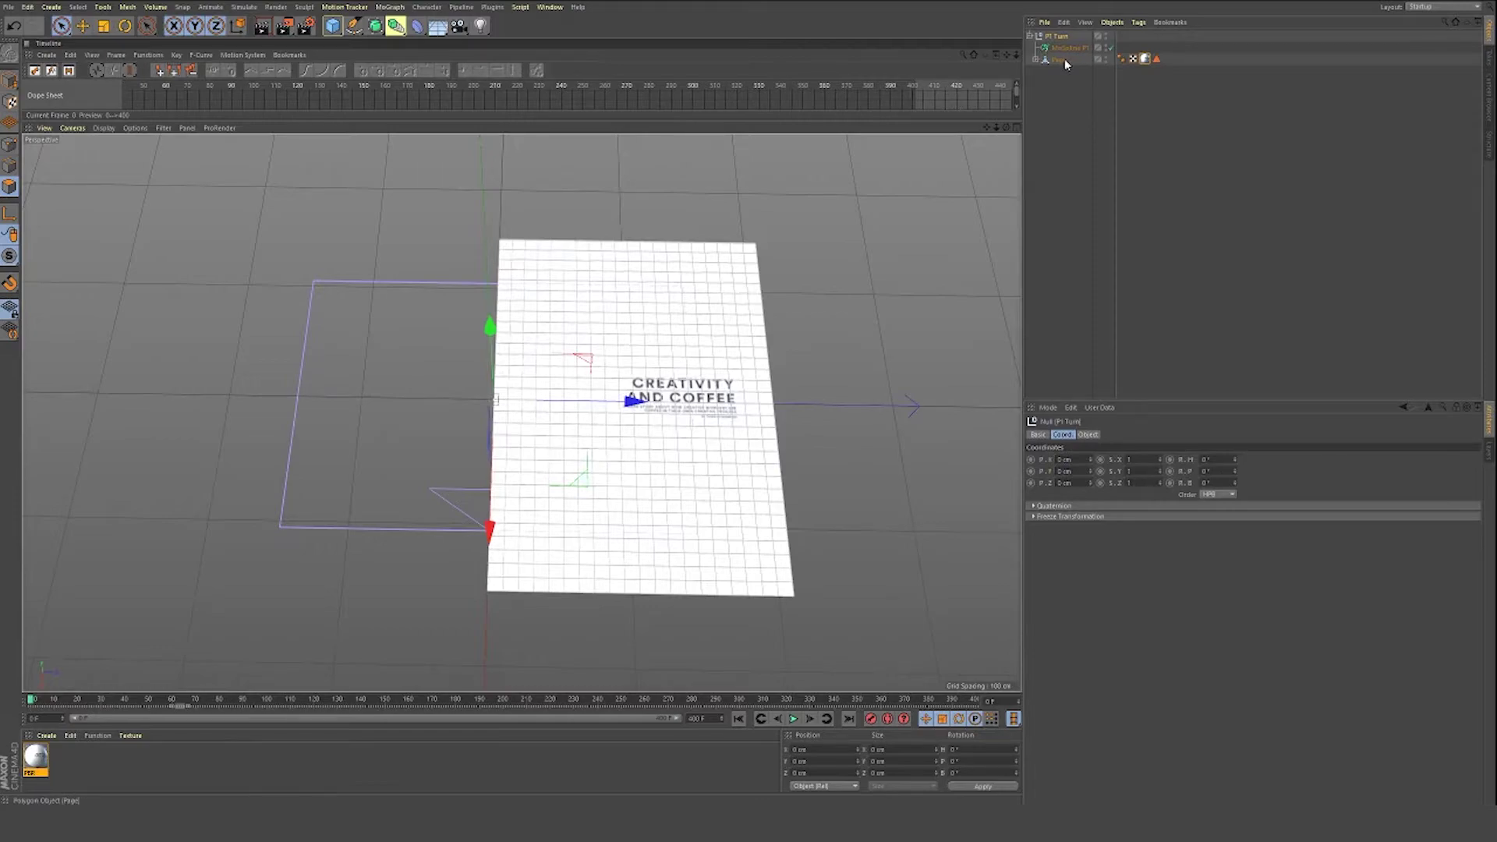
Step: Rename the cover material as P1 Front
left_click(39, 763)
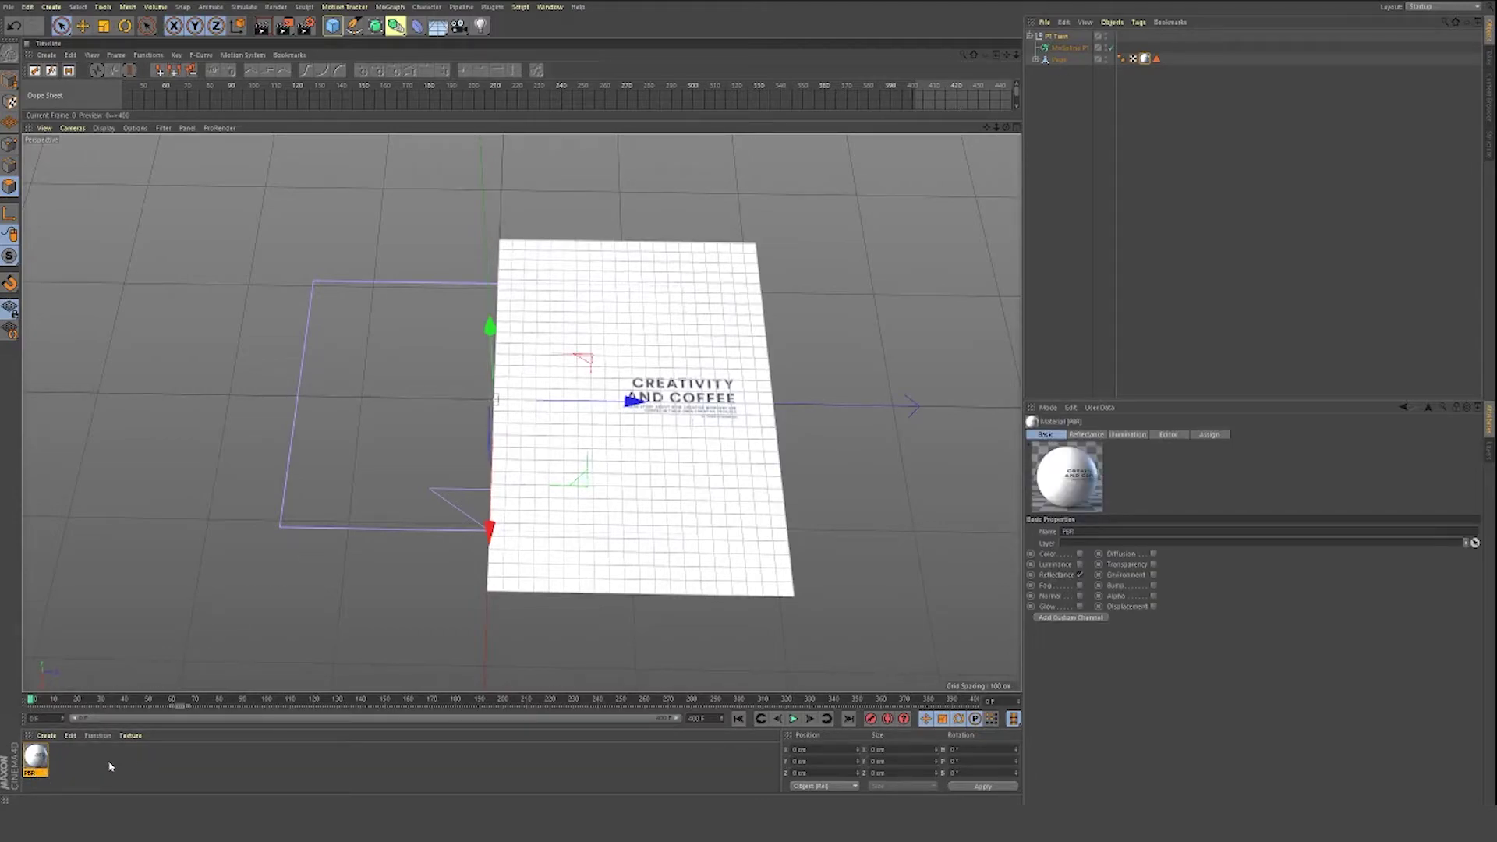
type("P1 Front")
key("Return")
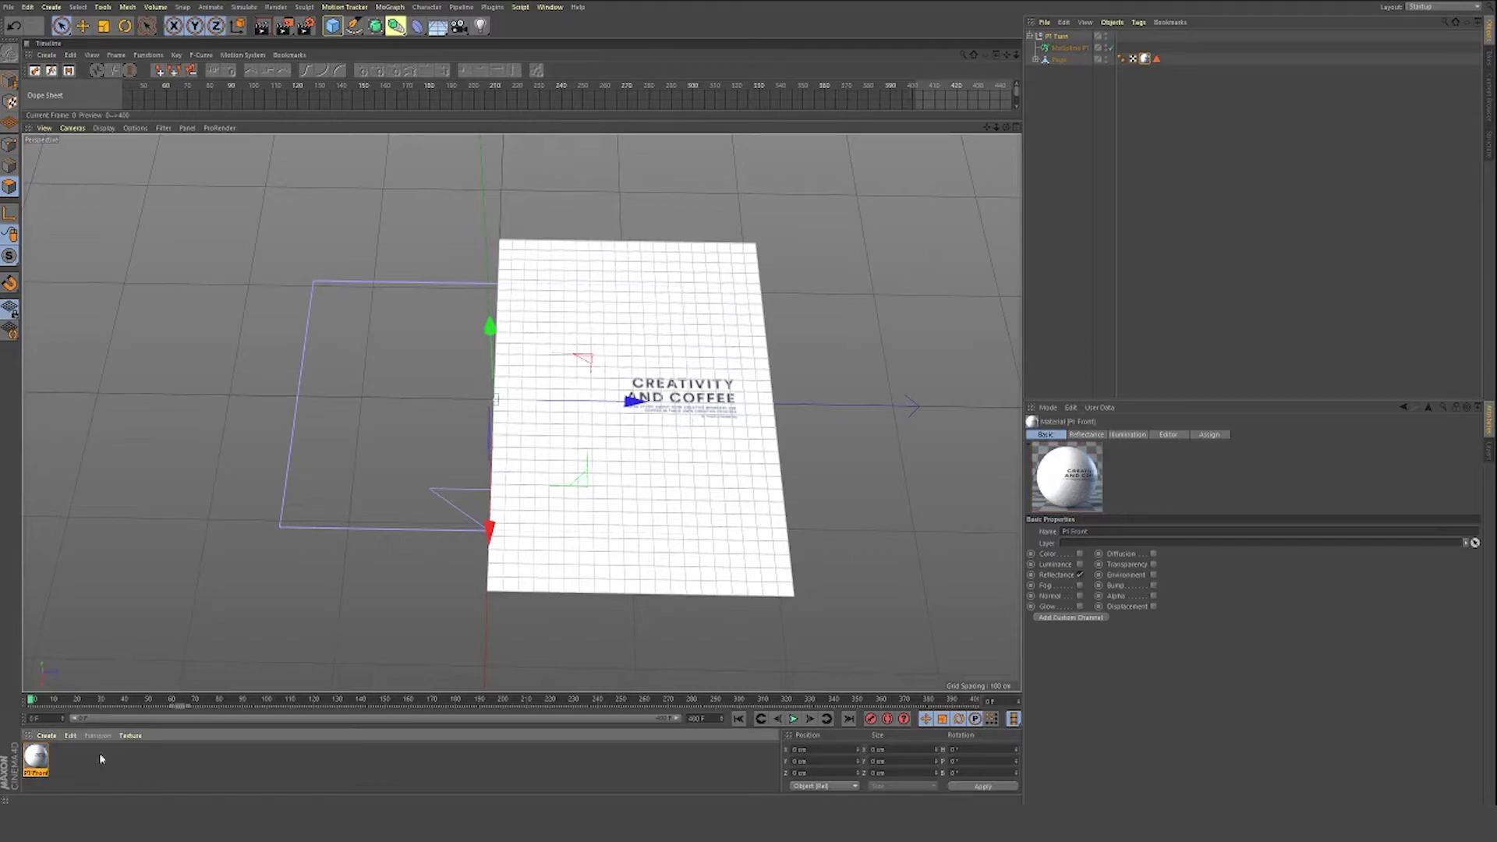
Step: Duplicate the P1 Front material and rename the copy as P1 Back
left_click_drag(33, 758, 62, 760, "ctrl")
double_click(64, 772)
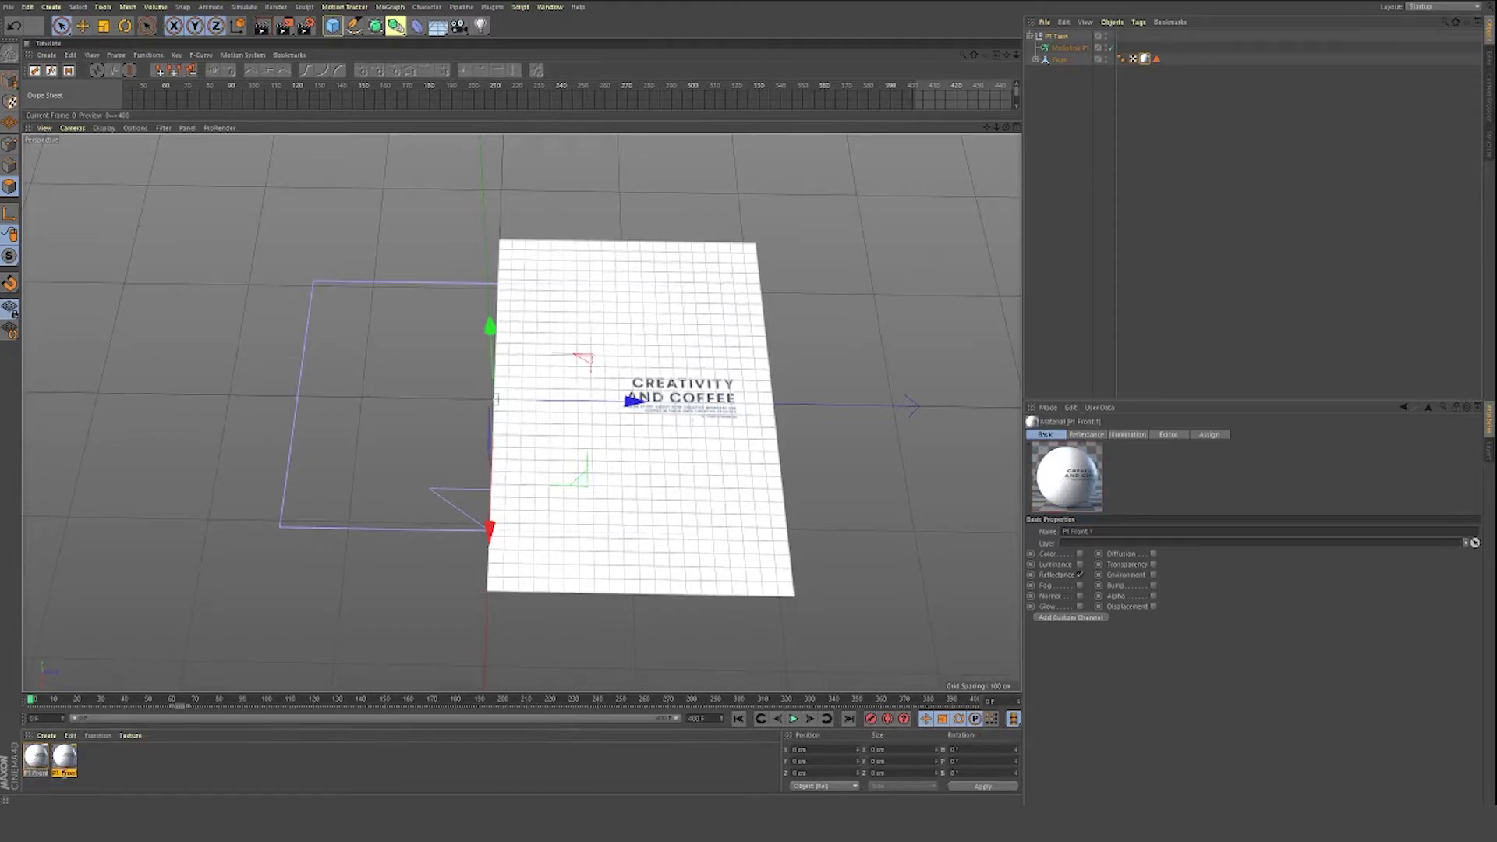
type("P1 Back")
key("Return")
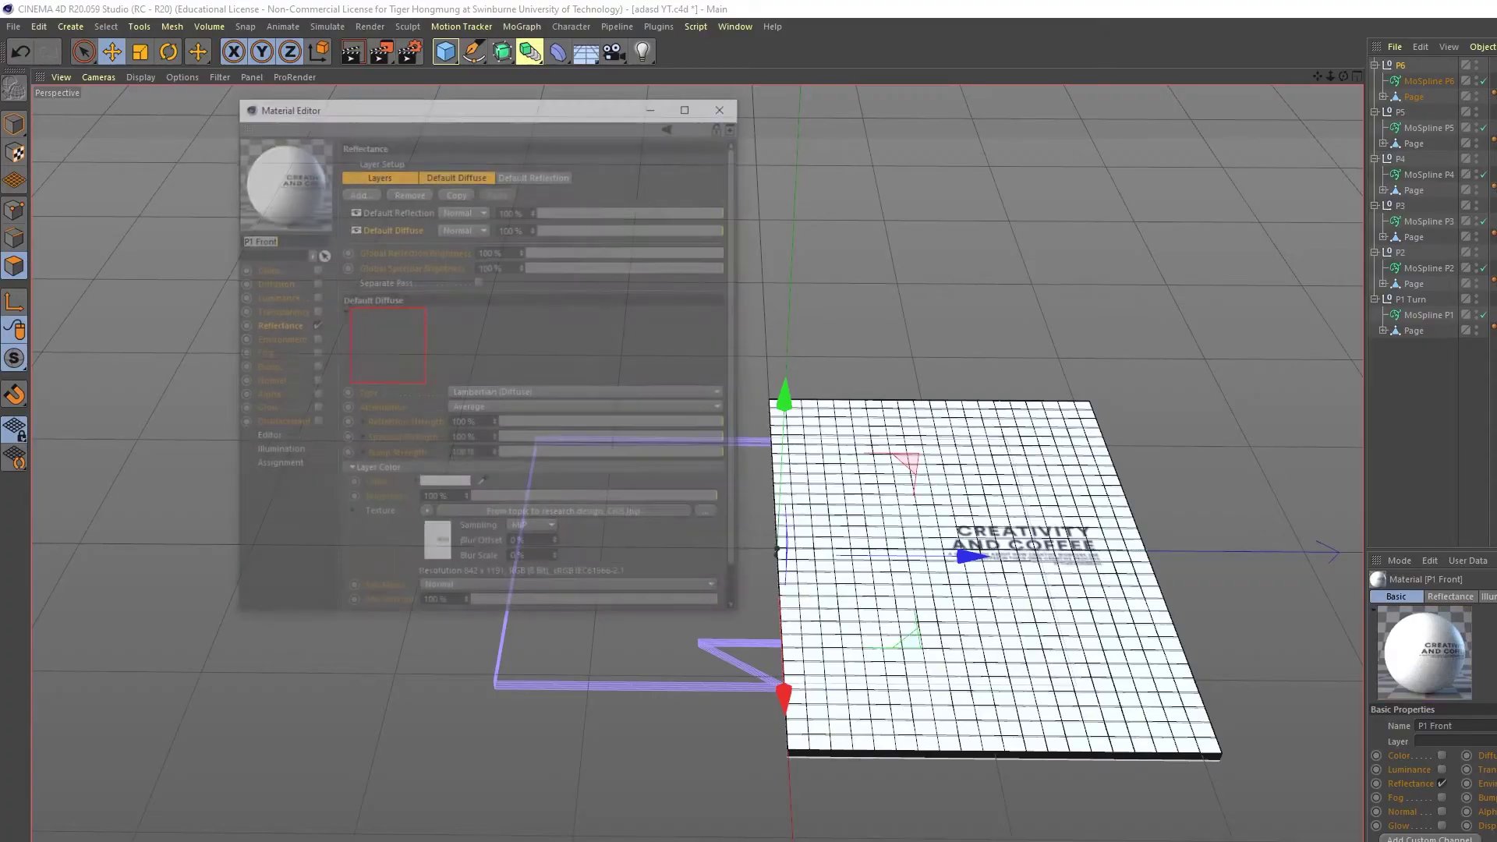
Step: Load the image From topic to research design_Cr052 as the diffuse layer color texture of the P1 Back material
left_click(424, 516)
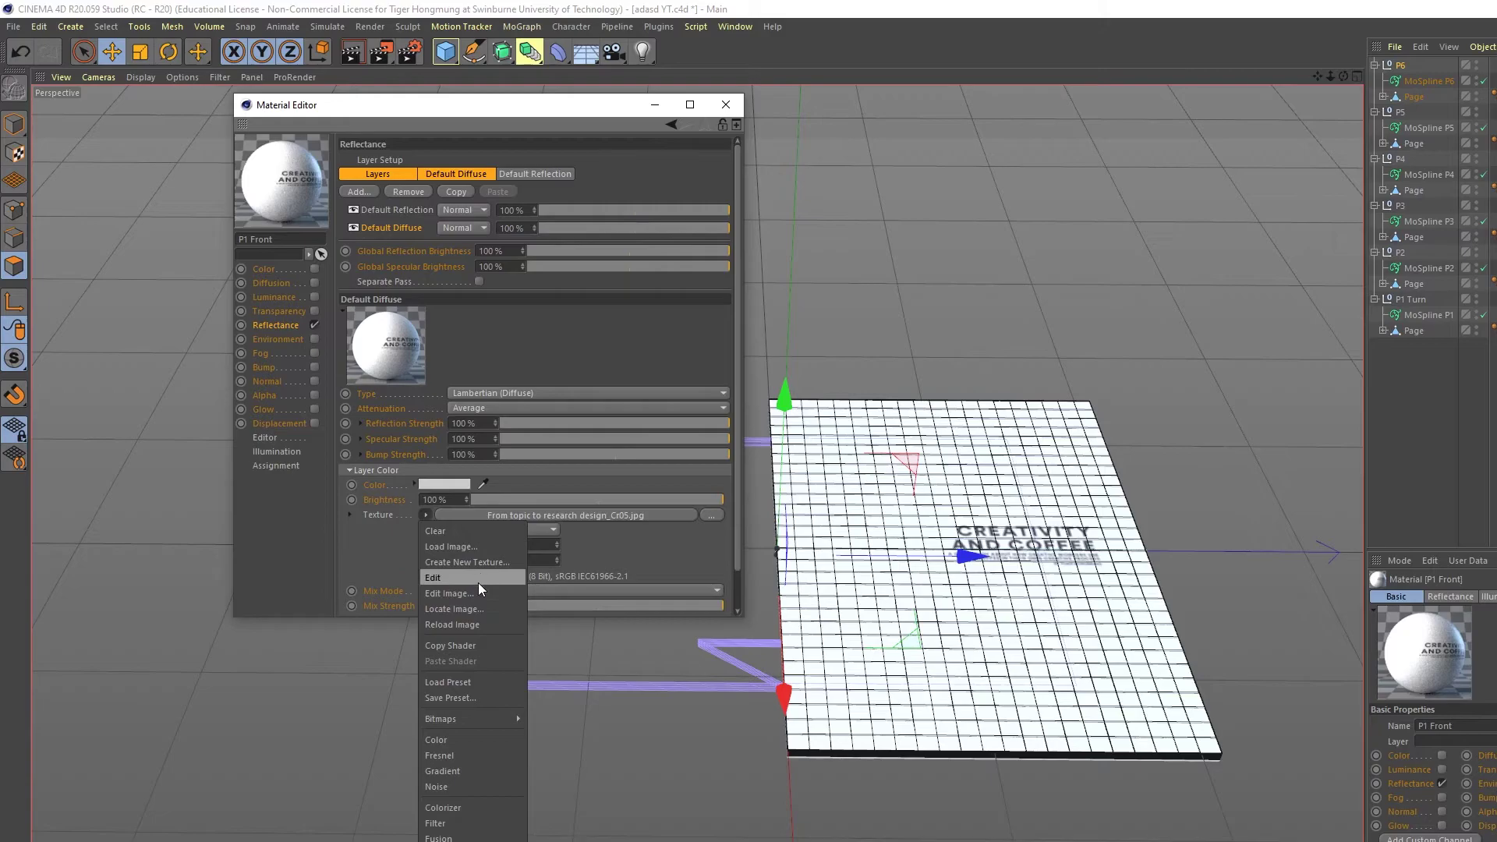
left_click(457, 546)
left_click(554, 246)
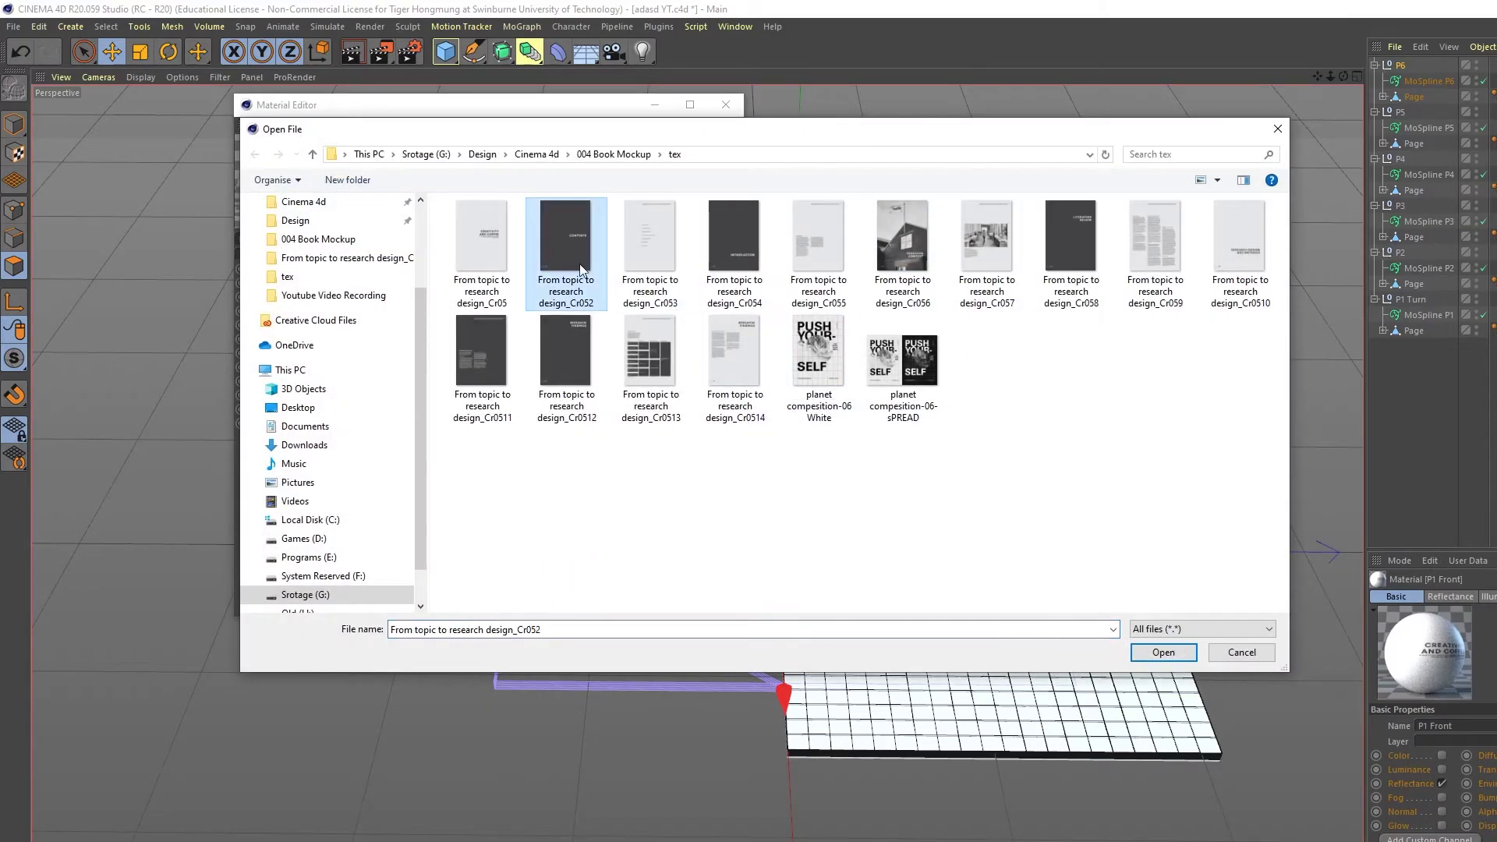
left_click(1159, 652)
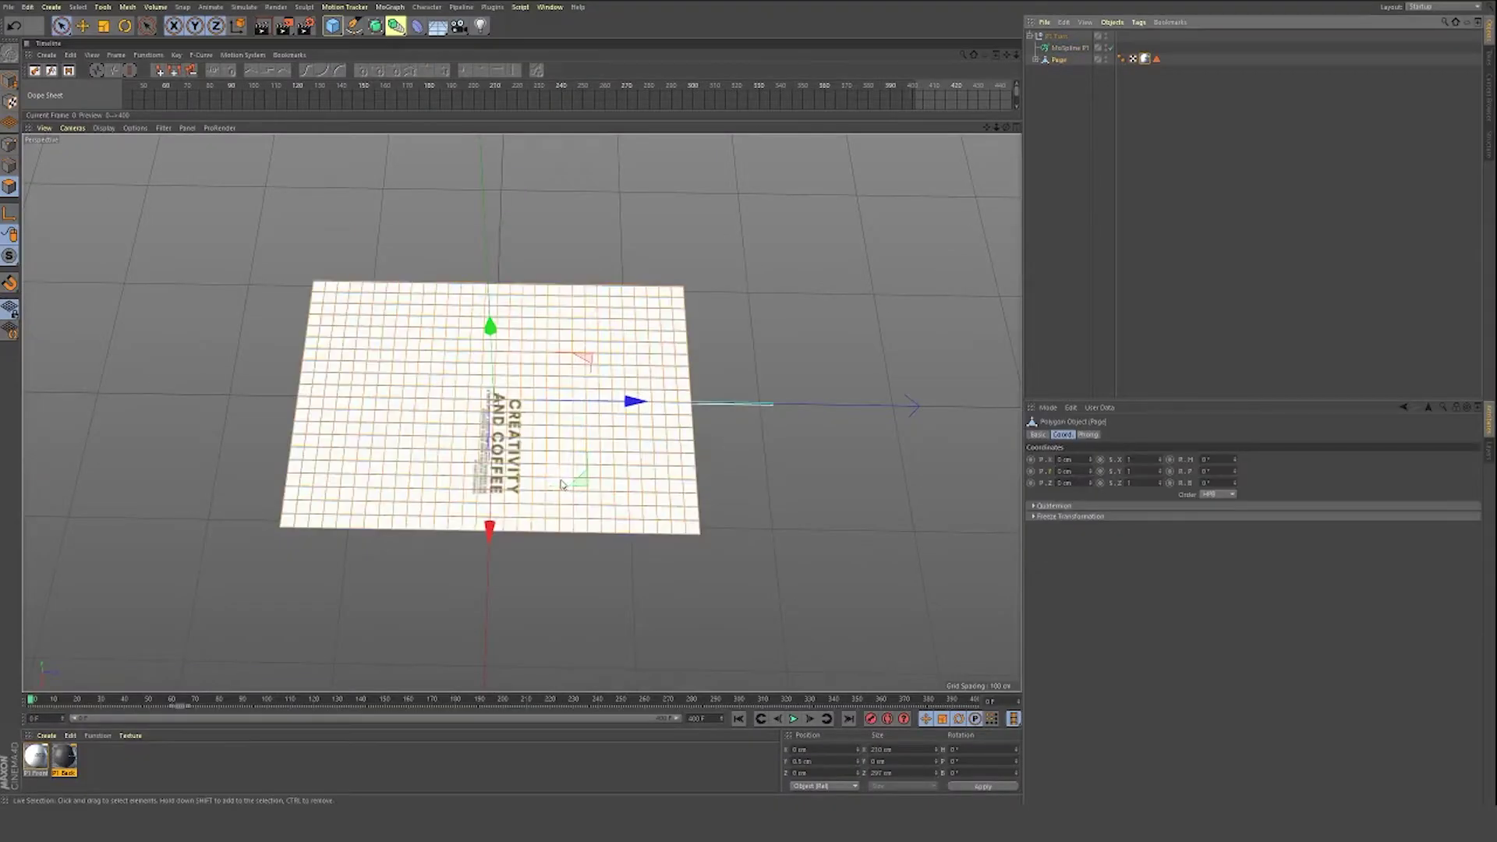
Step: Select all polygons on the underside of the Page object and assign the P1 Back material to them
left_click_drag(499, 608, 435, 303, "alt")
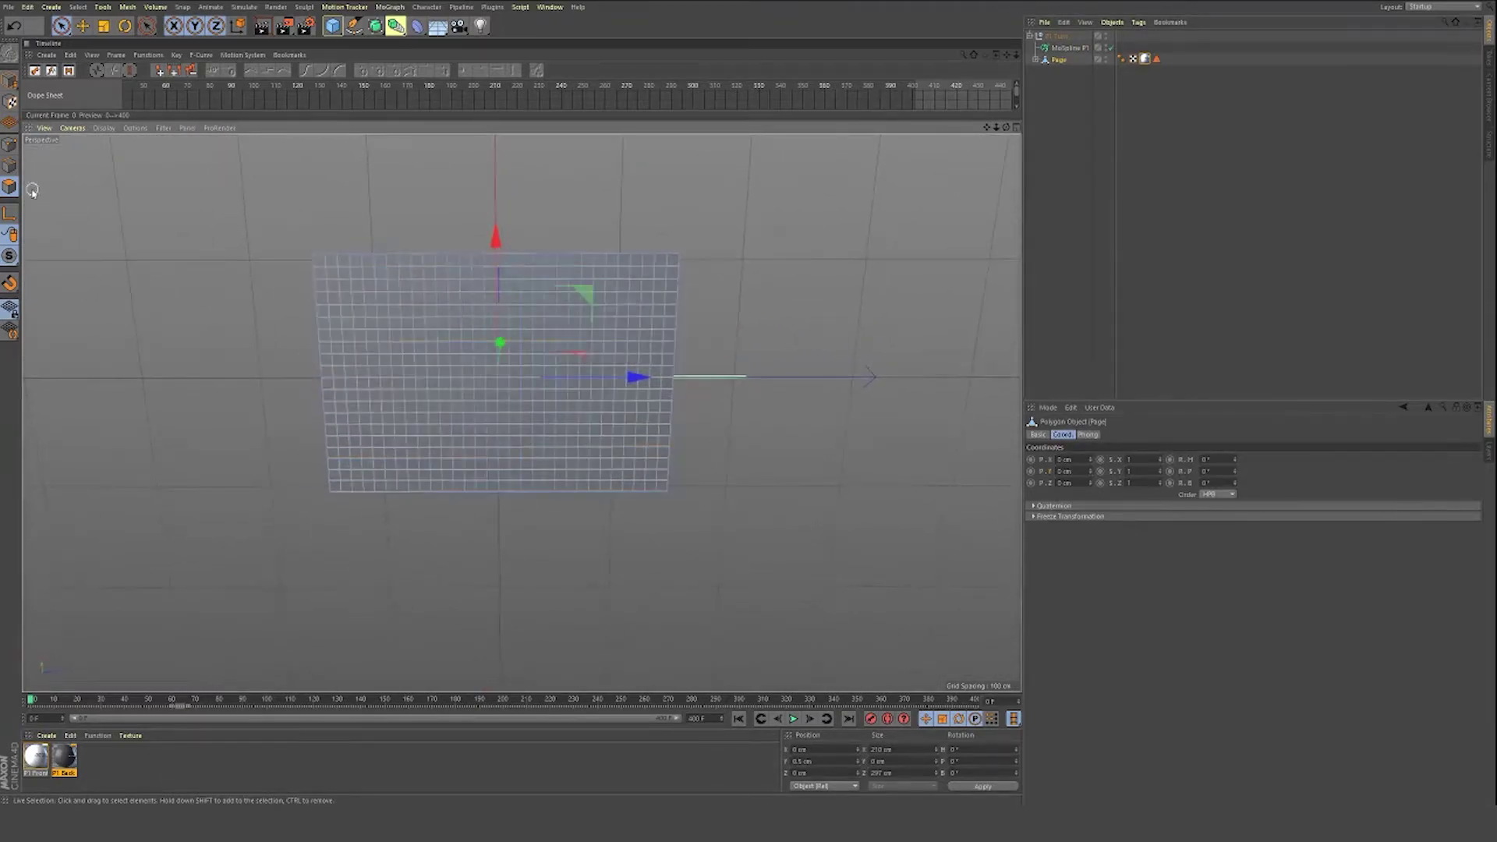
mouse_move(304, 258)
left_mouse_down()
mouse_move(724, 265)
mouse_move(284, 278)
mouse_move(728, 280)
mouse_move(282, 303)
left_mouse_up()
mouse_move(691, 319)
left_mouse_down()
mouse_move(221, 338)
mouse_move(665, 338)
mouse_move(636, 359)
mouse_move(358, 358)
mouse_move(488, 377)
mouse_move(282, 423)
mouse_move(382, 414)
left_mouse_up()
mouse_move(526, 413)
left_mouse_down()
mouse_move(407, 455)
mouse_move(305, 451)
mouse_move(596, 497)
mouse_move(717, 443)
mouse_move(592, 421)
mouse_move(616, 430)
mouse_move(628, 379)
mouse_move(624, 397)
left_mouse_up()
mouse_move(503, 351)
left_mouse_down("alt")
mouse_move(521, 414)
mouse_move(557, 449)
left_mouse_up("alt")
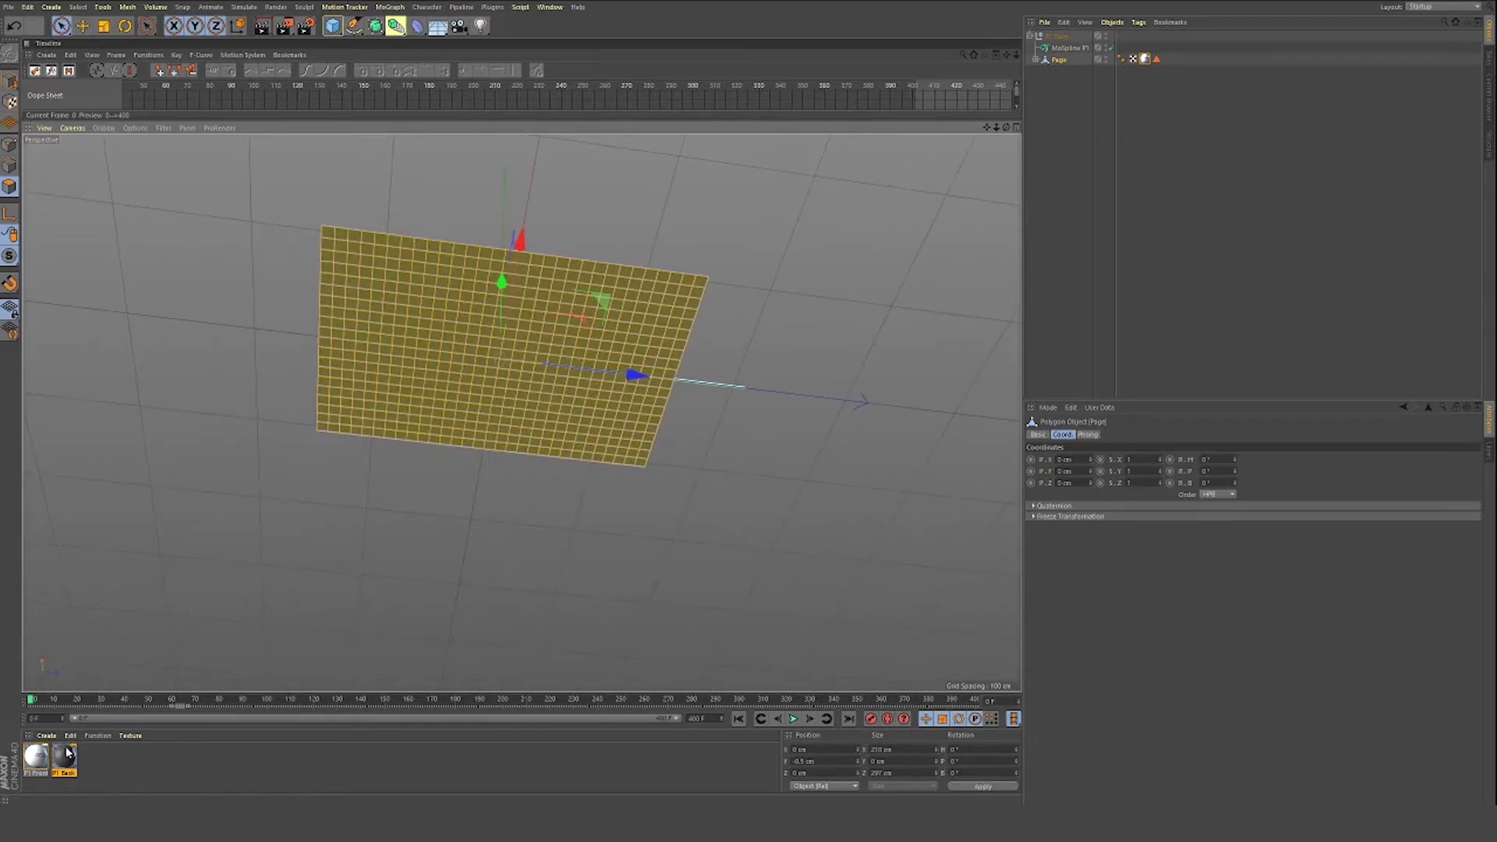
left_click_drag(63, 756, 378, 325)
left_click_drag(589, 251, 615, 244, "alt")
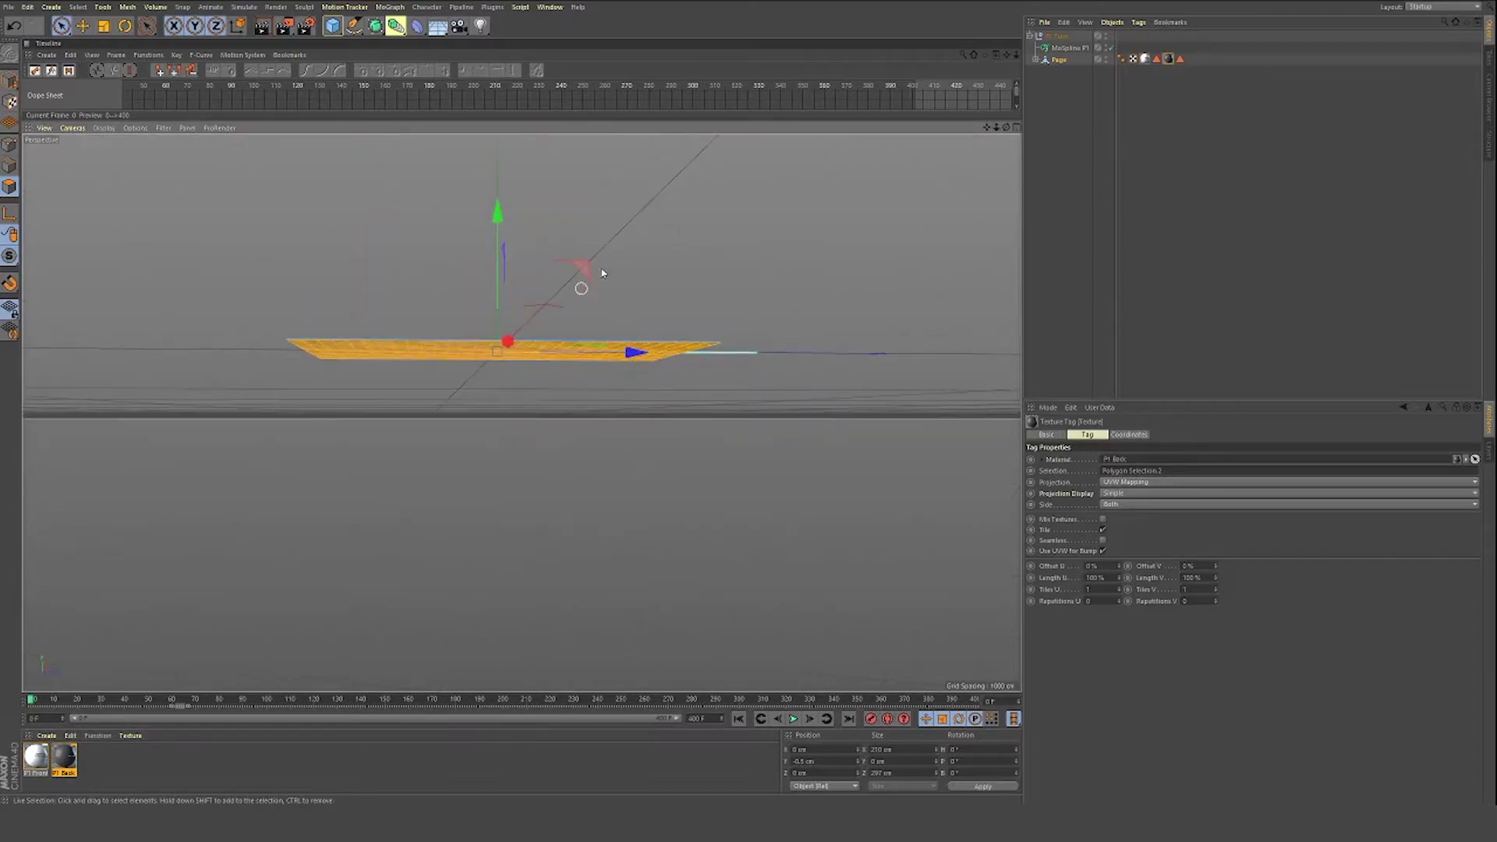
Step: Select the P1 Turn null and play the page turn to check the texture on the page's back
left_click(1059, 36)
left_click_drag(624, 145, 588, 274, "alt")
left_click(793, 719)
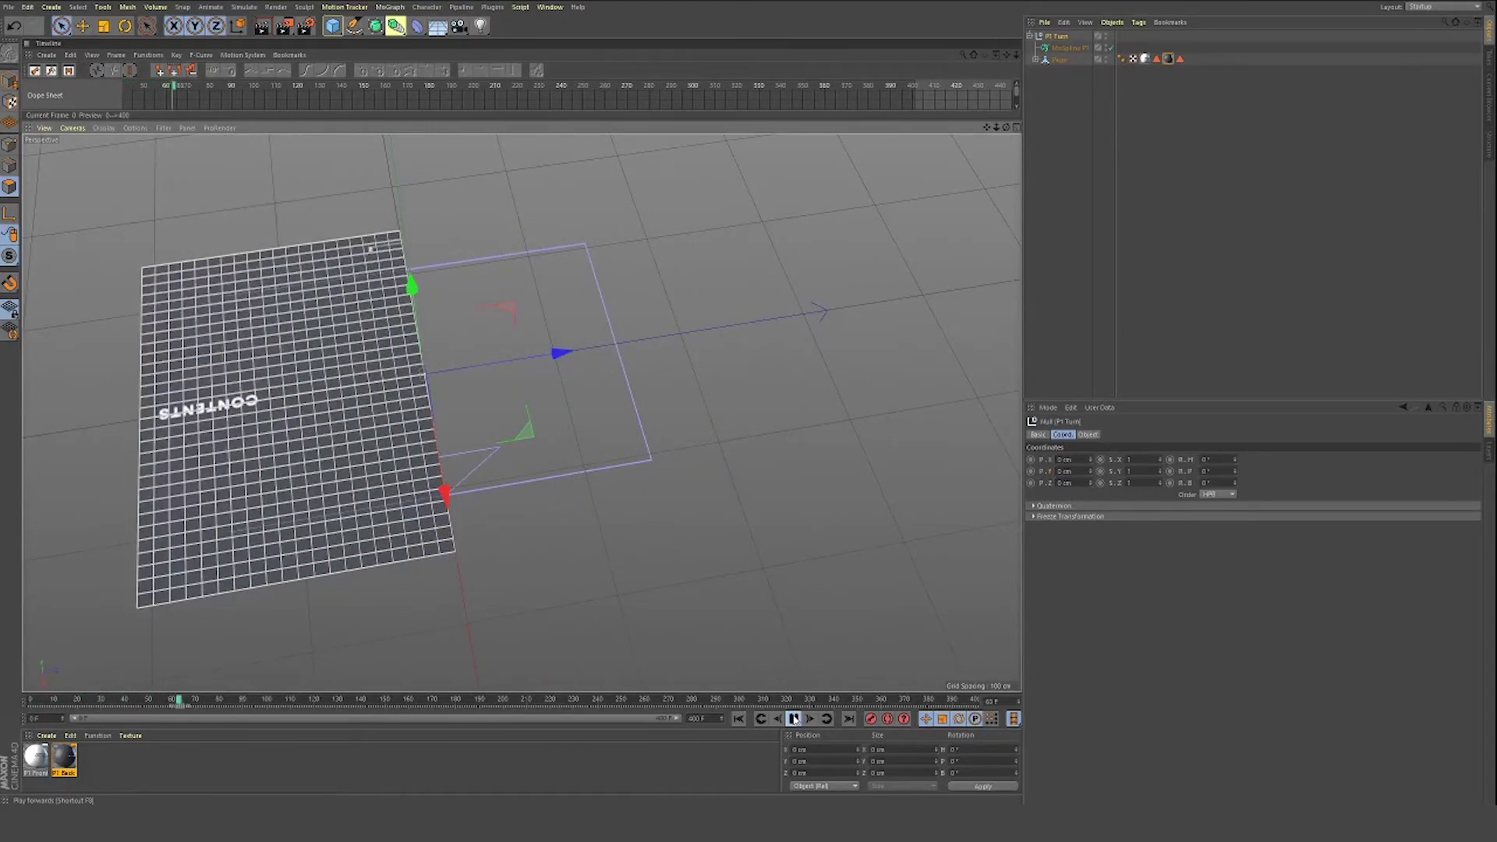
left_click(794, 719)
left_click_drag(451, 398, 375, 351, "alt")
middle_click_drag(372, 347, 580, 351, "alt")
Step: Flip the P1 Back texture on the page by setting its Tiles U and Tiles V to -1
left_click(1169, 60)
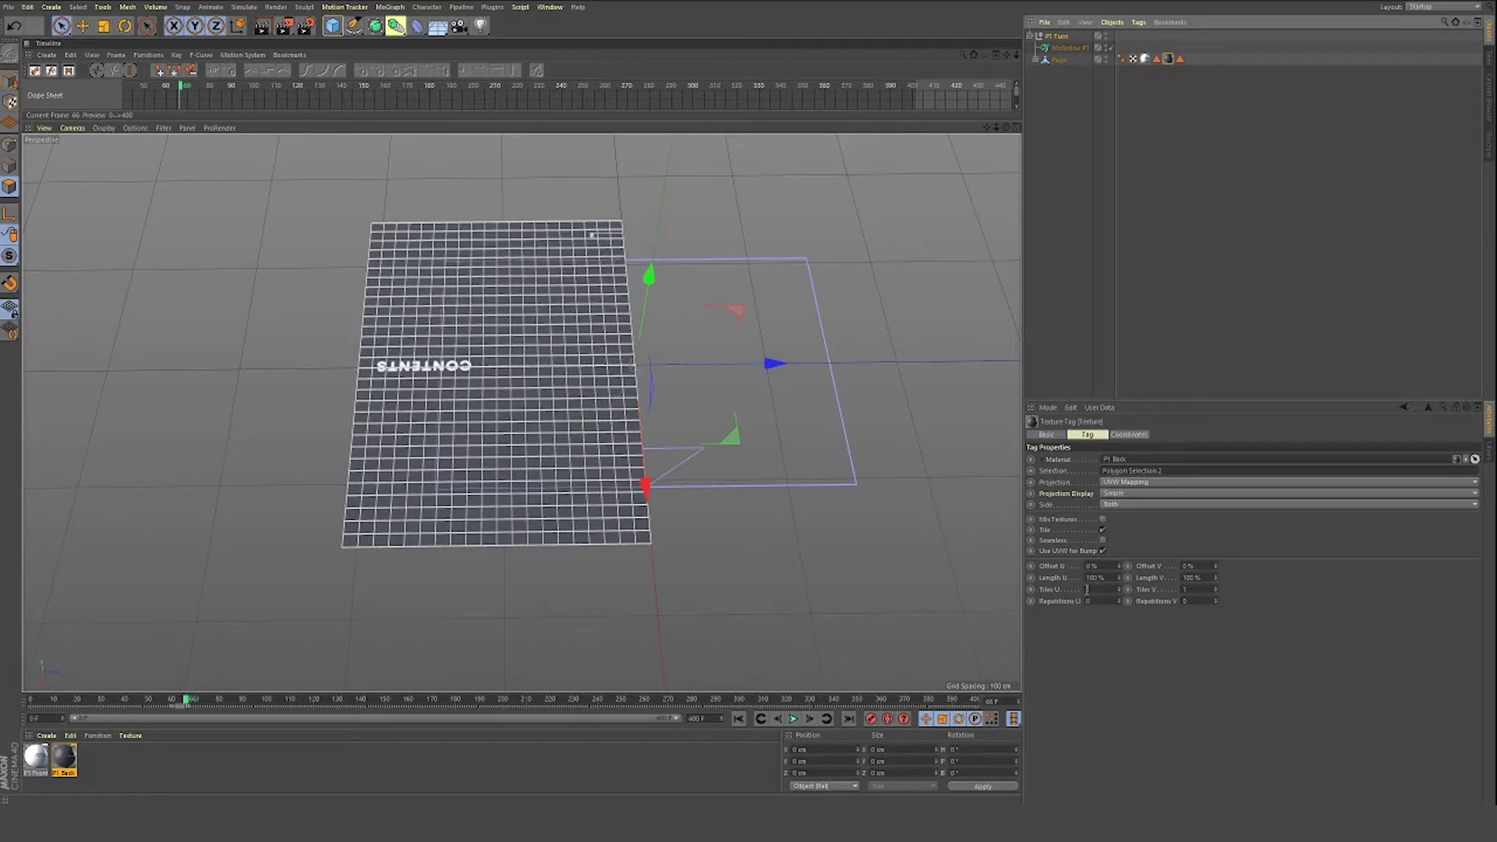
left_click(1111, 590)
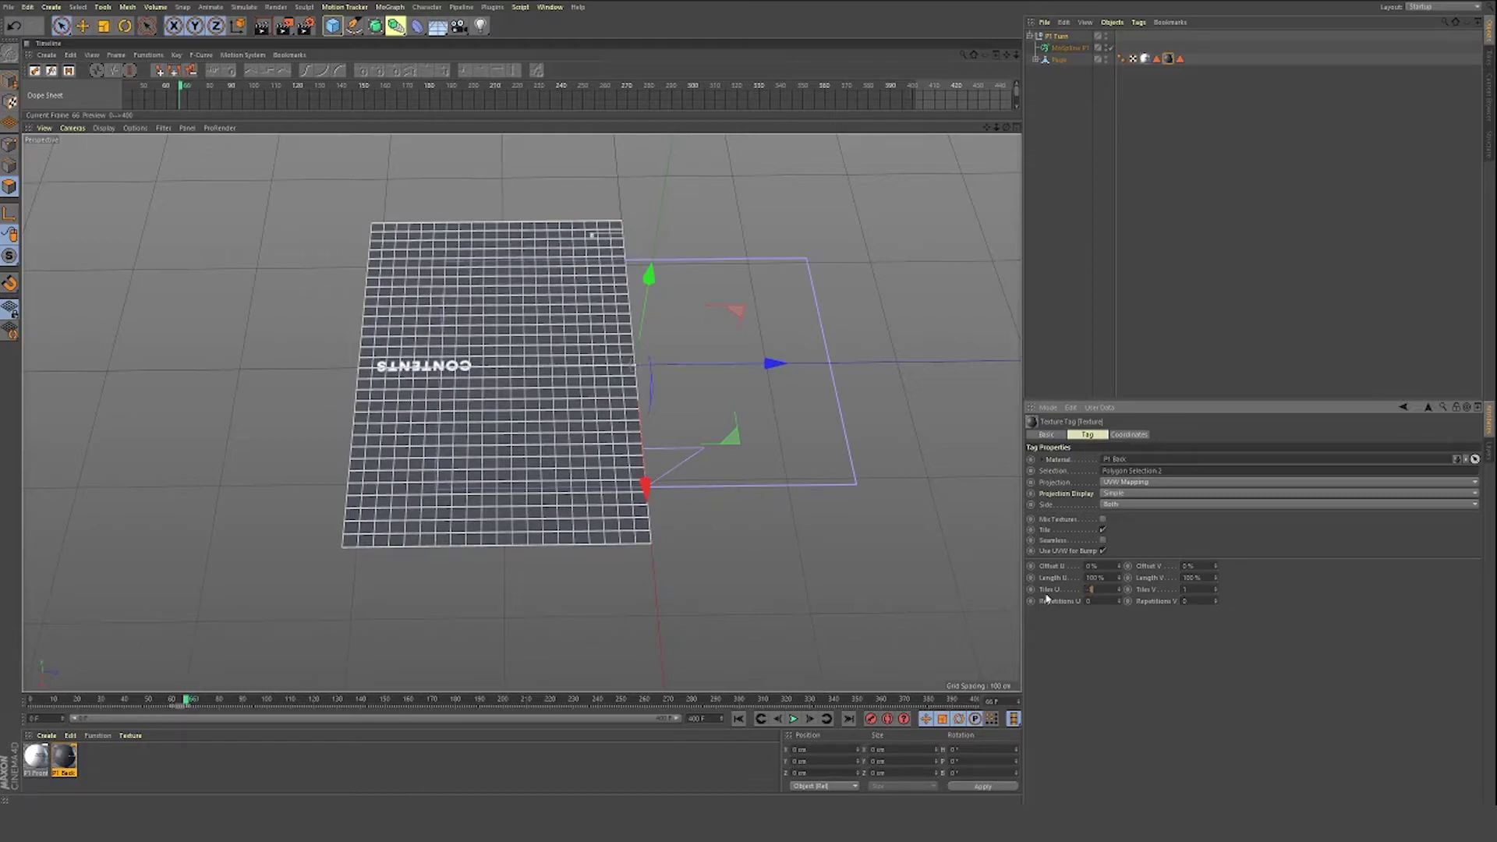
key("Tab")
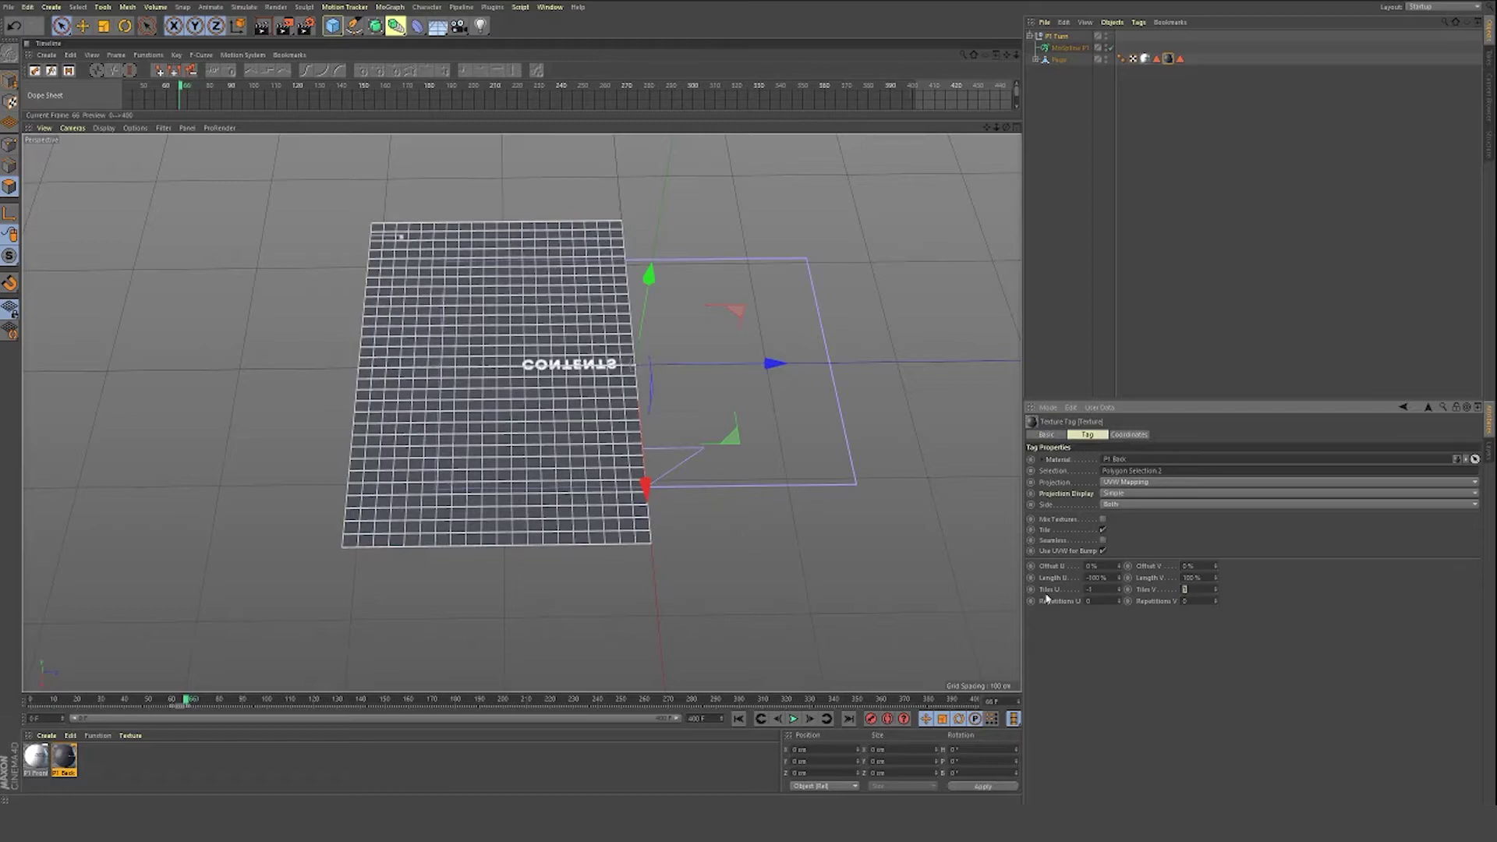
type("-1")
key("Tab")
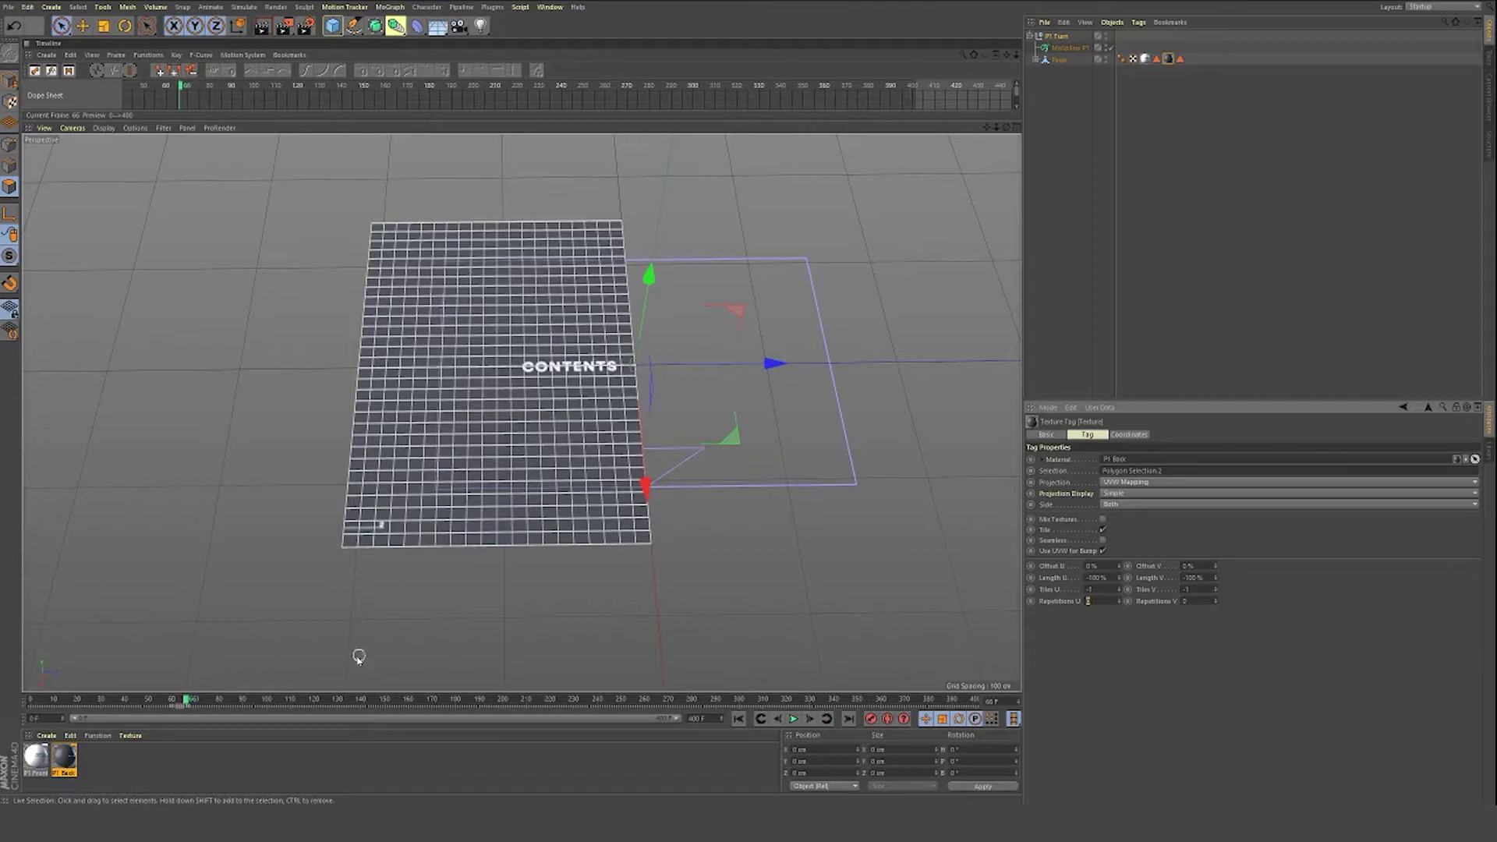
Step: Replay the page turn from frame 0 to check the orientation of the front and back textures
left_click_drag(212, 700, 30, 701)
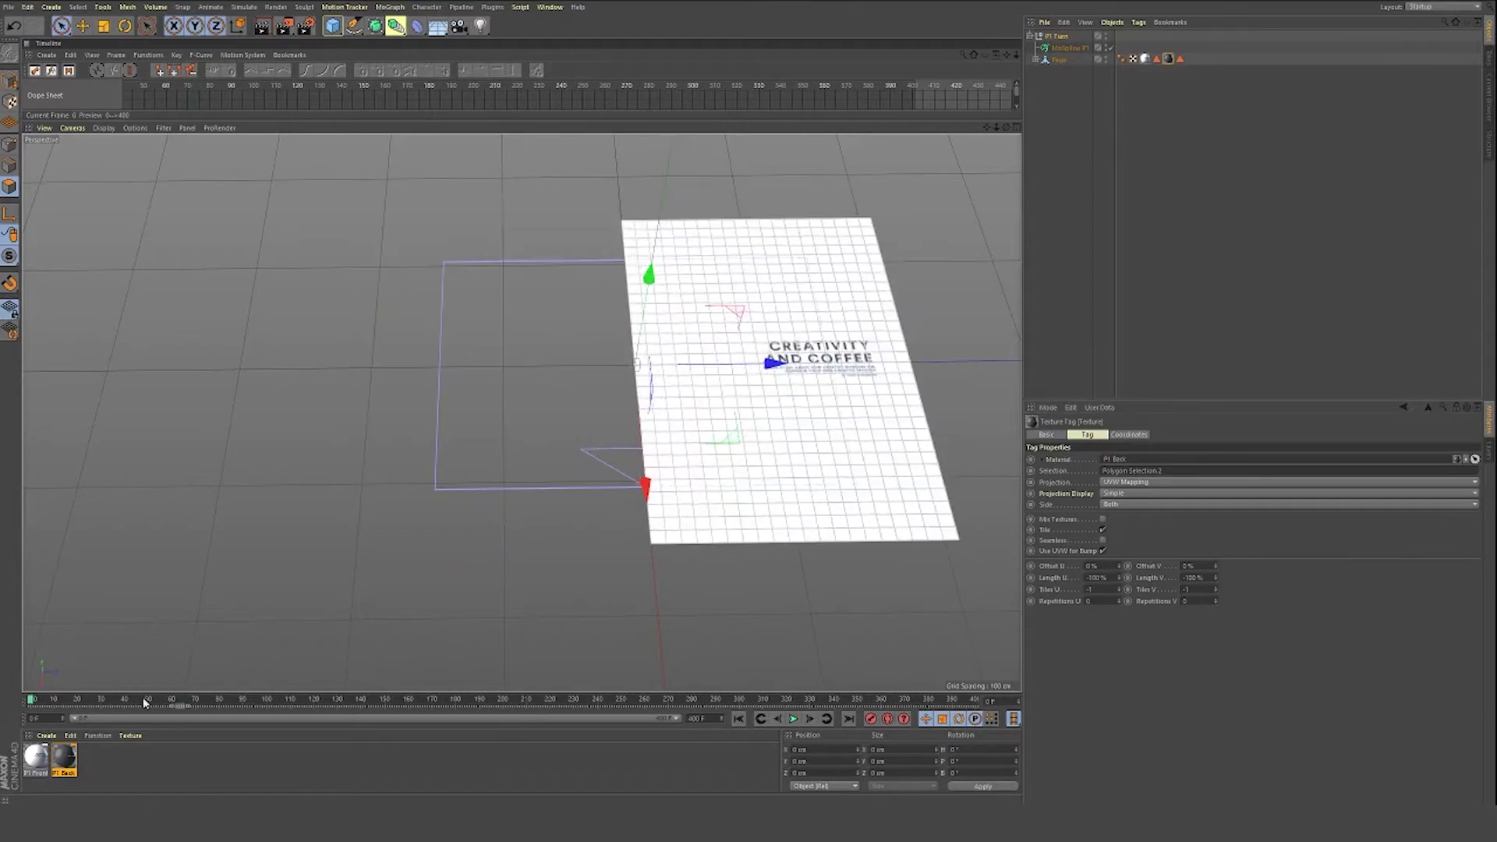
left_click(794, 719)
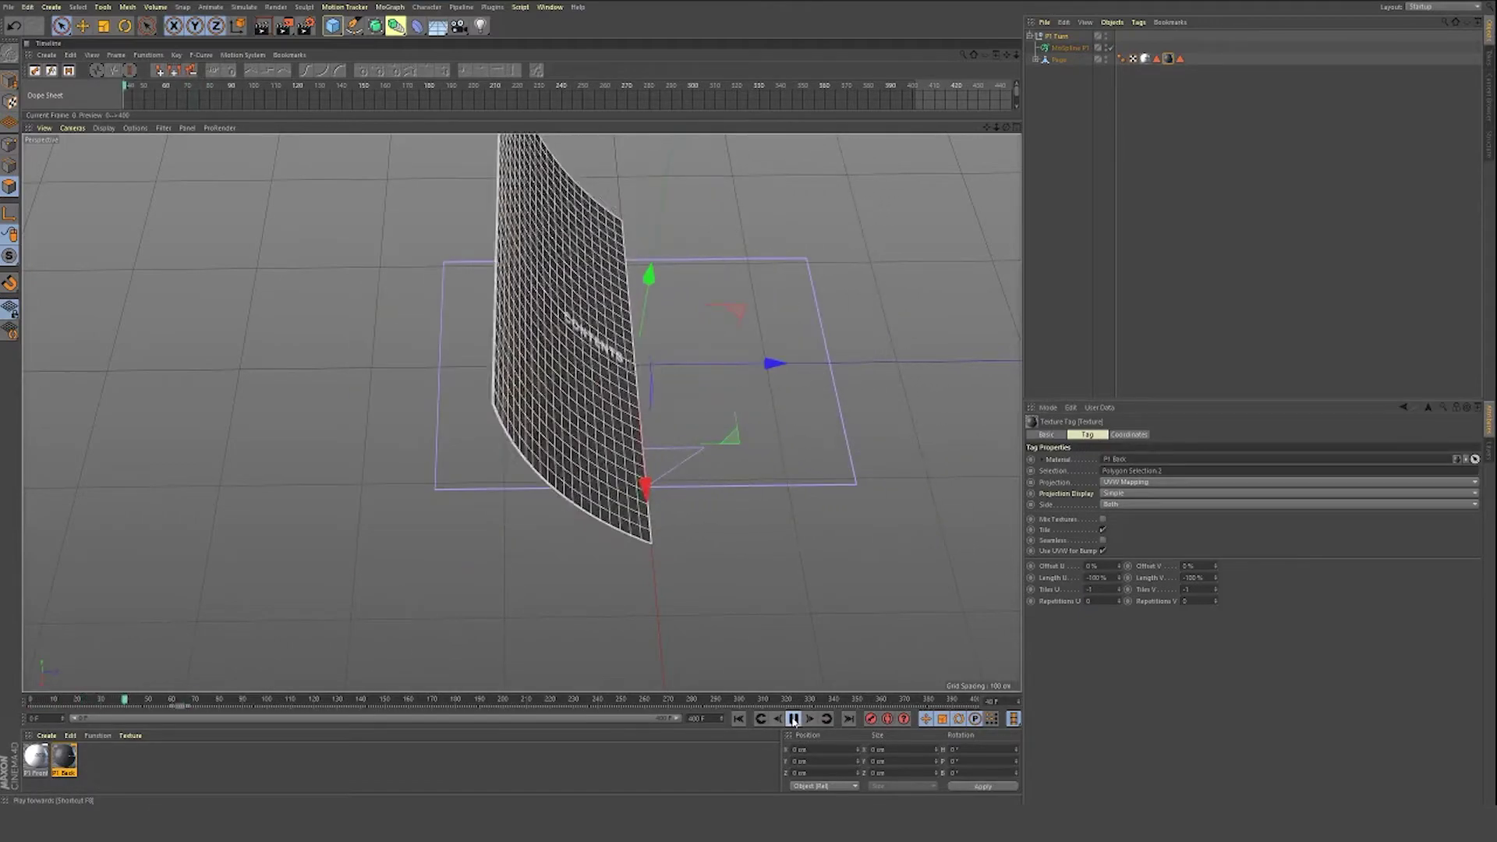
left_click(793, 719)
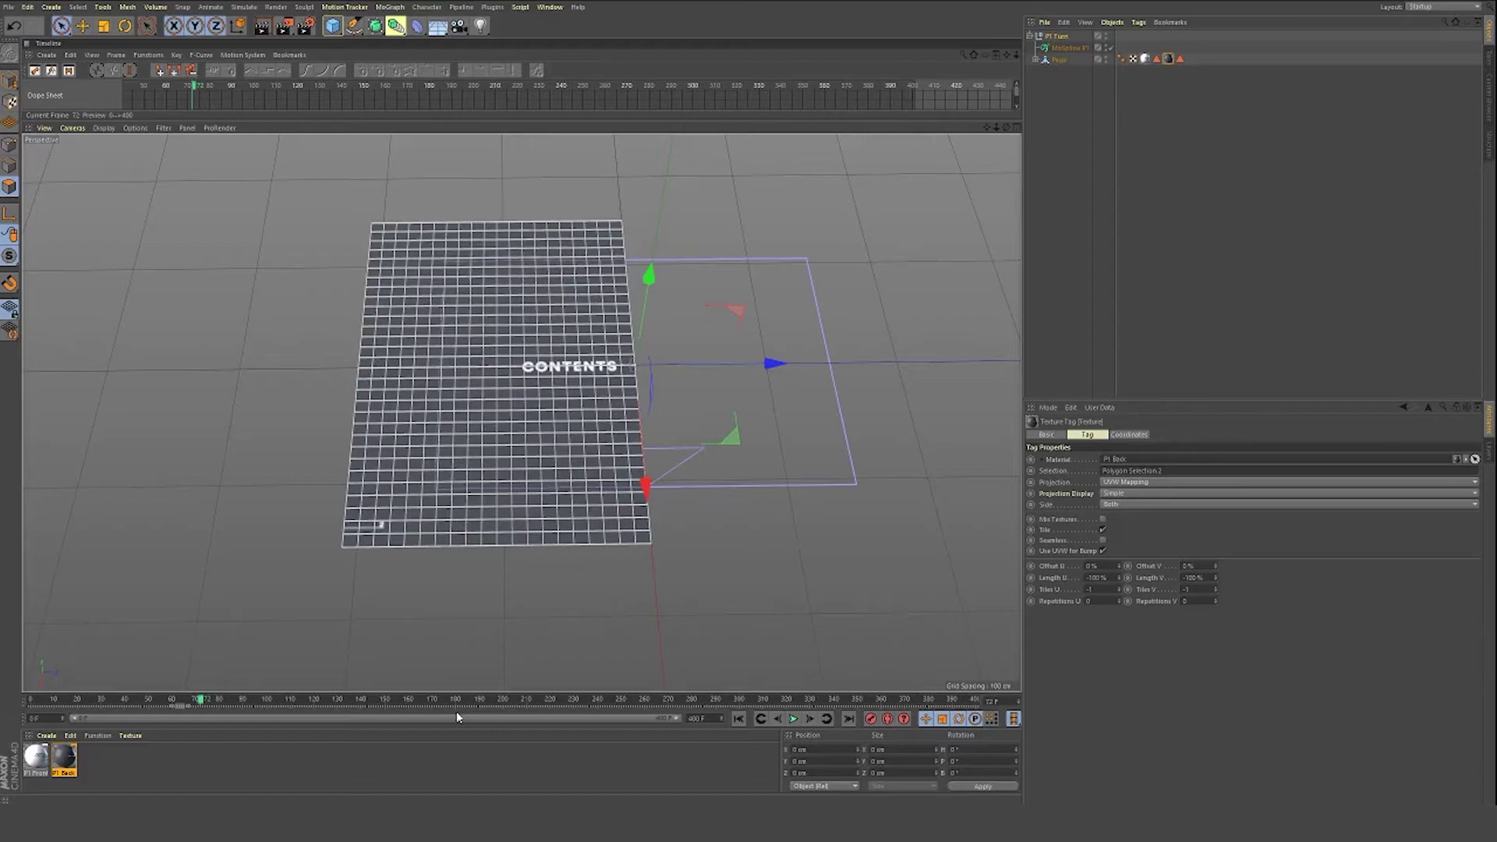
Step: Create five copies of the P1 Turn null together with its MoSpline and Page
left_click(1038, 37)
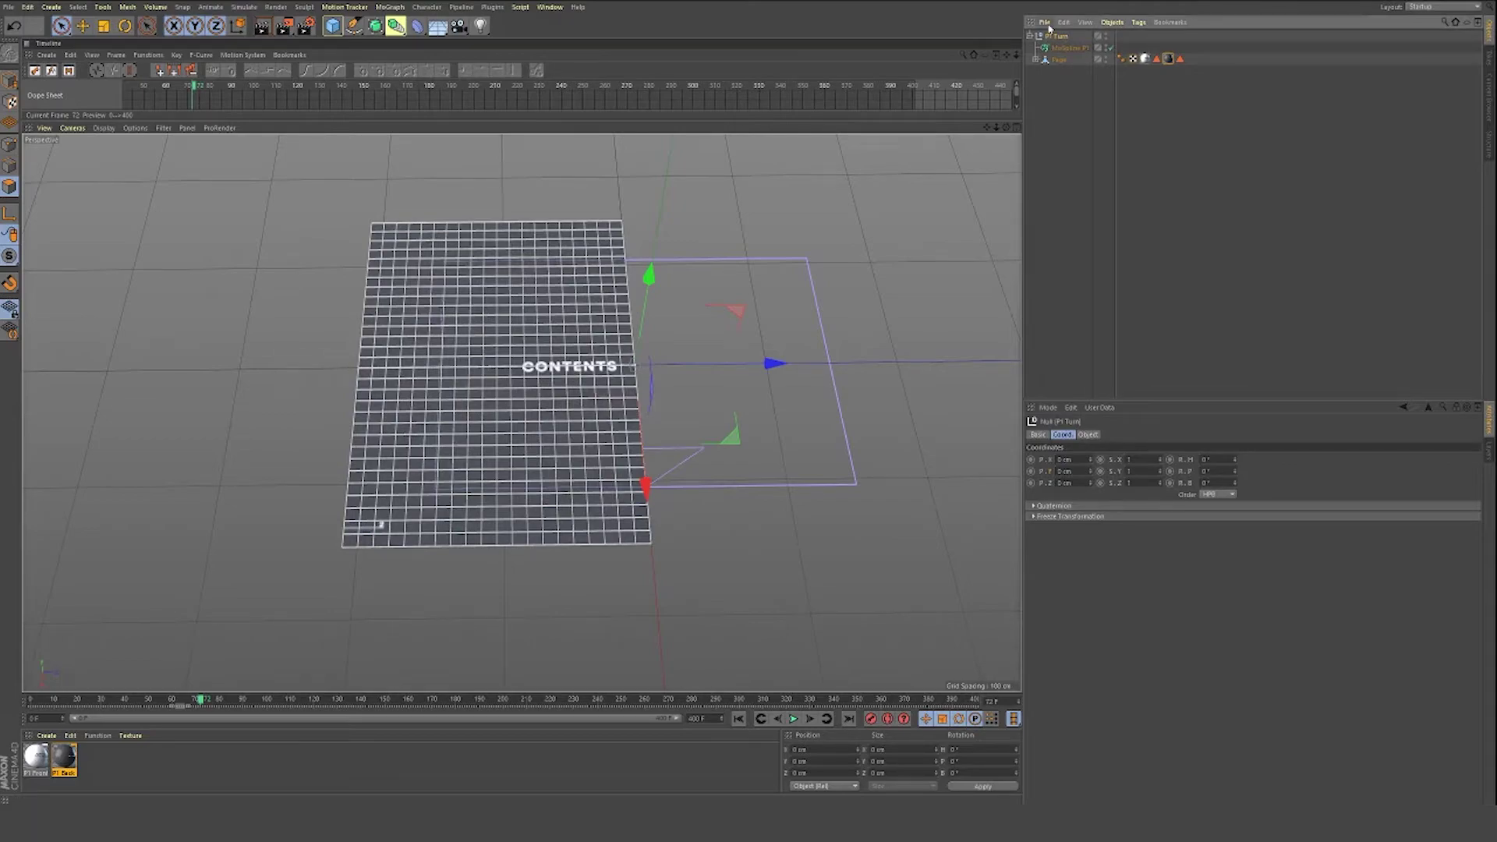
key("ctrl+v")
key("ctrl+v")
key("ctrl+v")
key("ctrl+v")
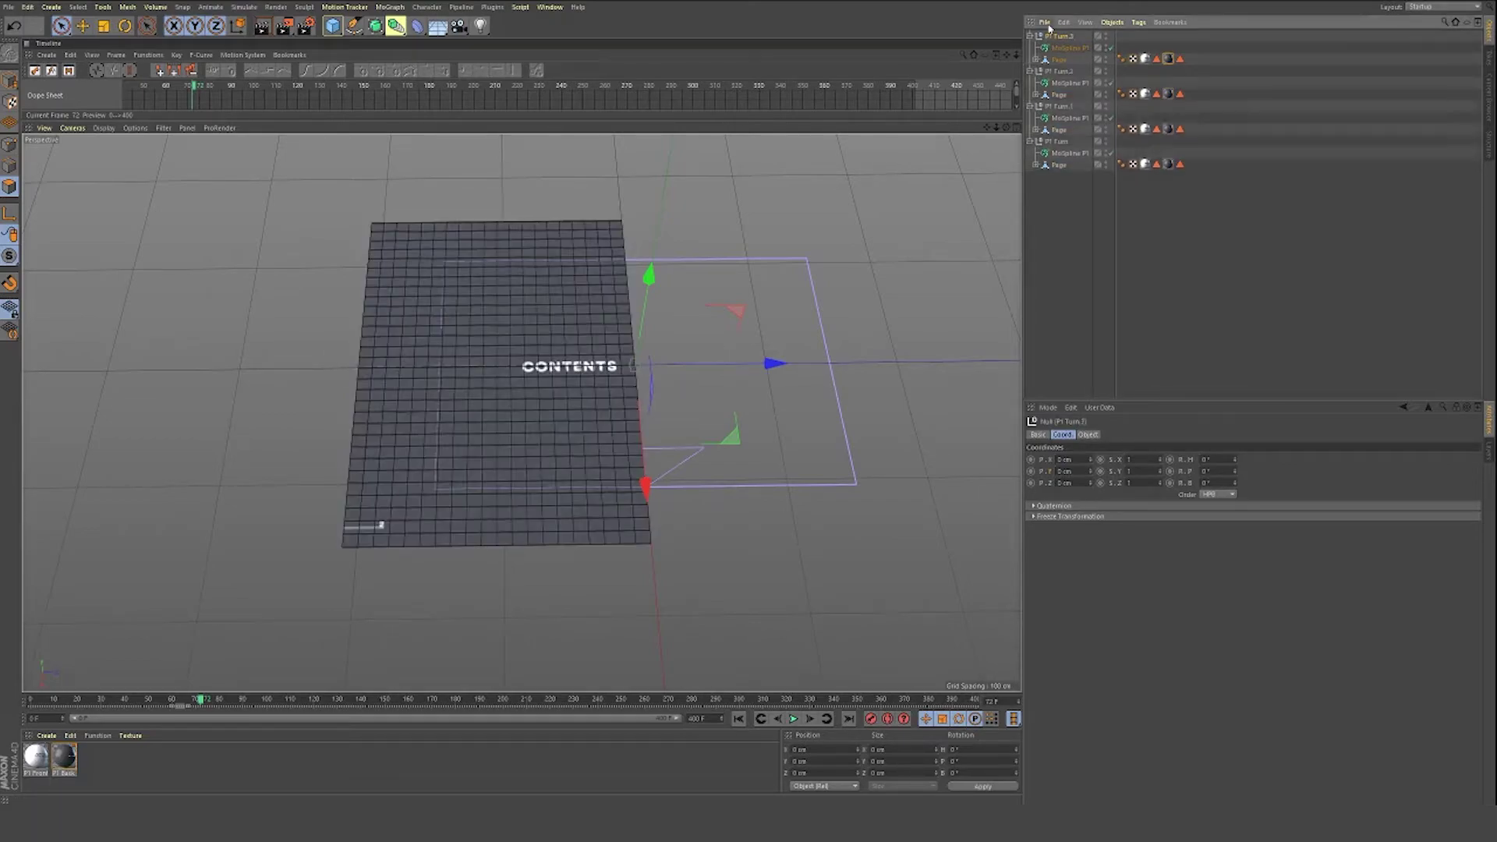
key("ctrl+v")
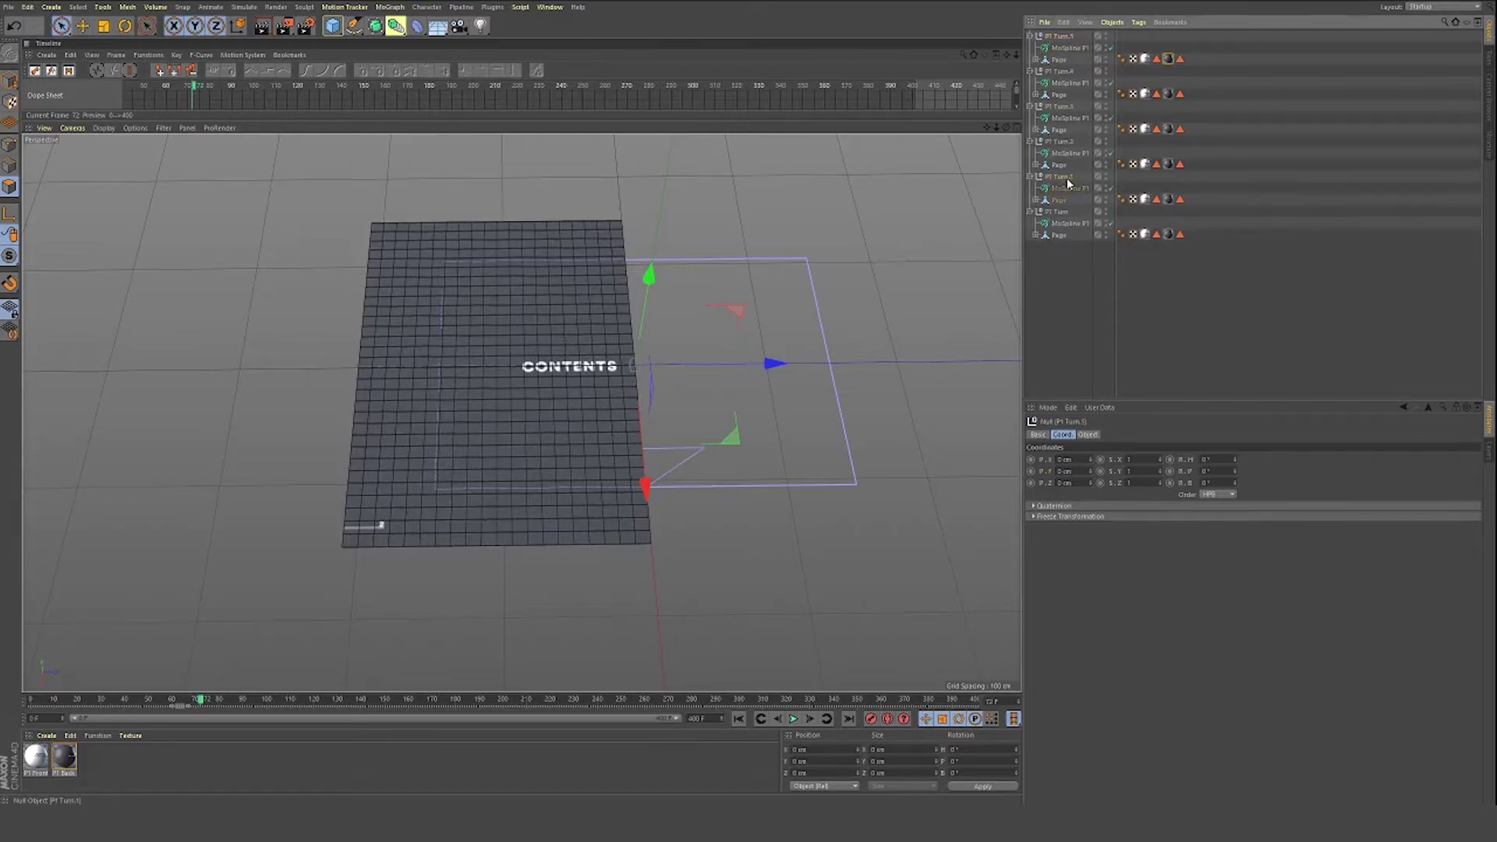
Step: Rename the five copied page nulls as P2, P3, P4, P5 and P6, working up from the original
double_click(1068, 177)
type("P2")
double_click(1063, 142)
type("P3")
double_click(1064, 107)
type("P4")
double_click(1072, 71)
type("P5")
double_click(1062, 36)
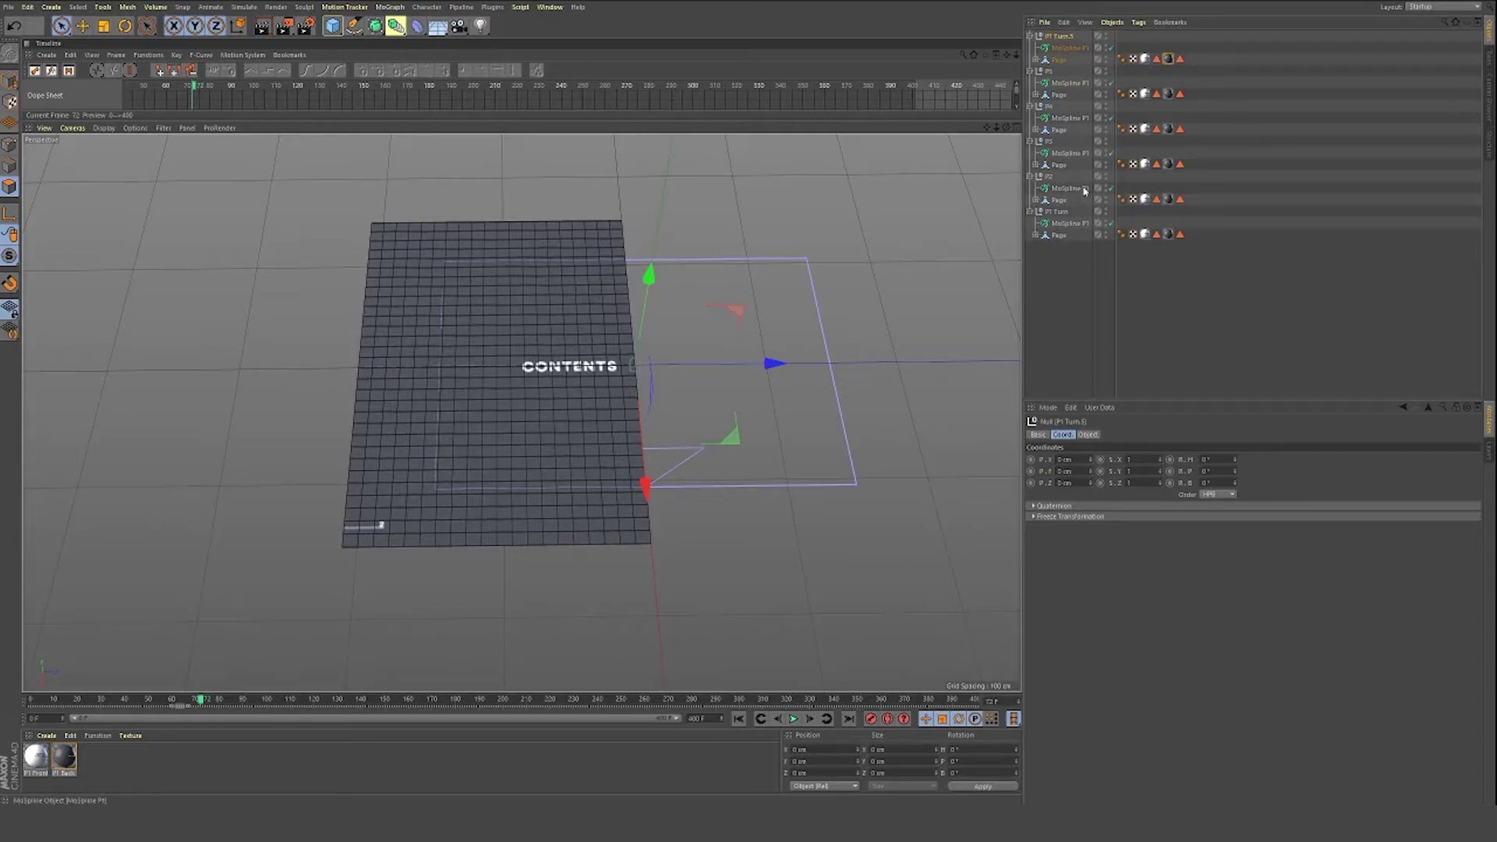
type("P6")
key("Return")
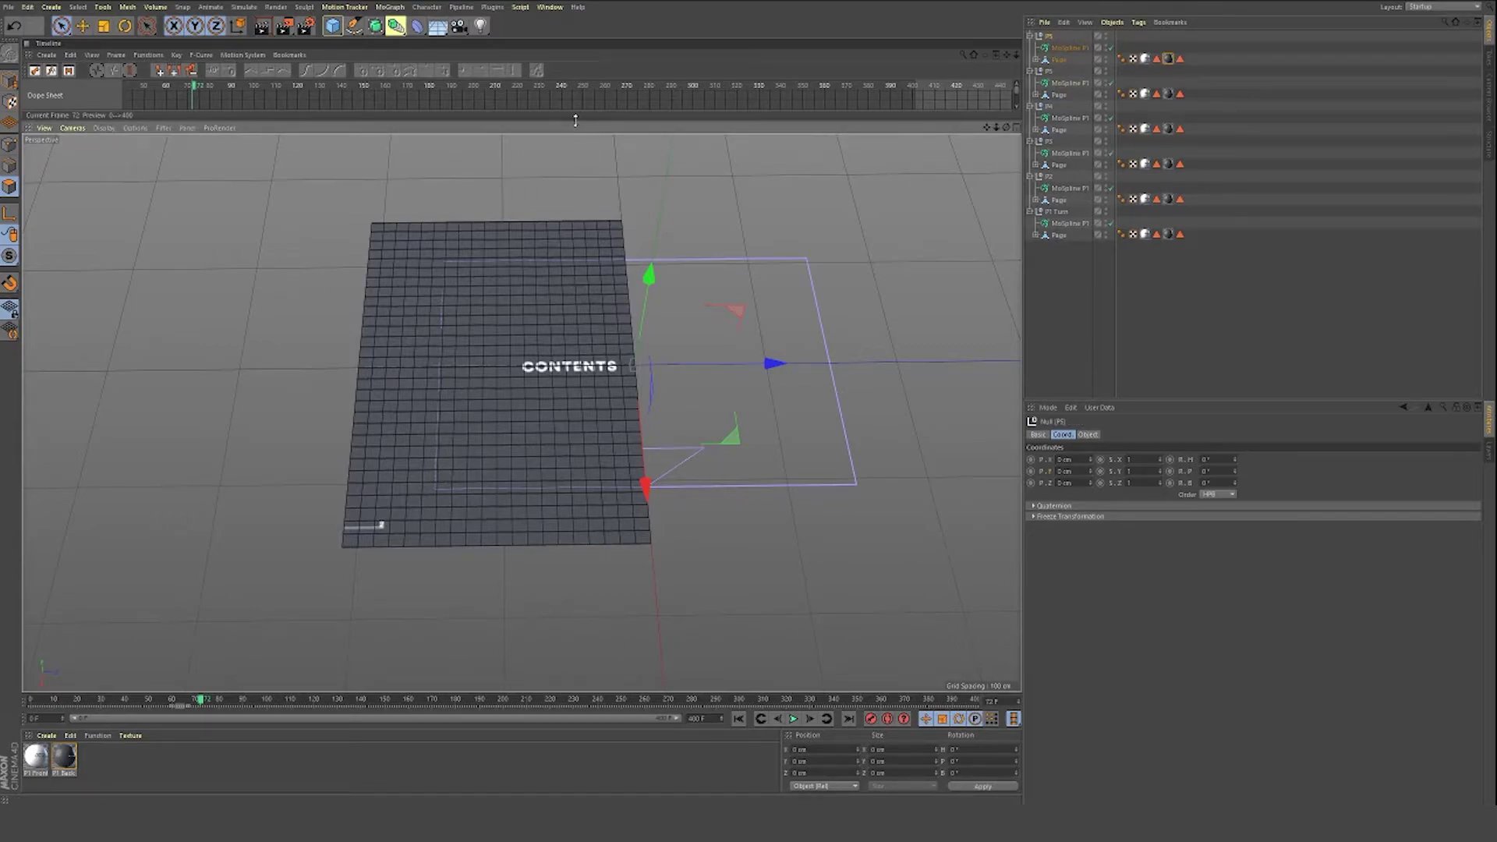
Step: Enlarge the dope sheet slightly and rename the copied MoSplines to match their nulls, from MoSpline P2 to MoSpline P6
left_click_drag(575, 120, 575, 327)
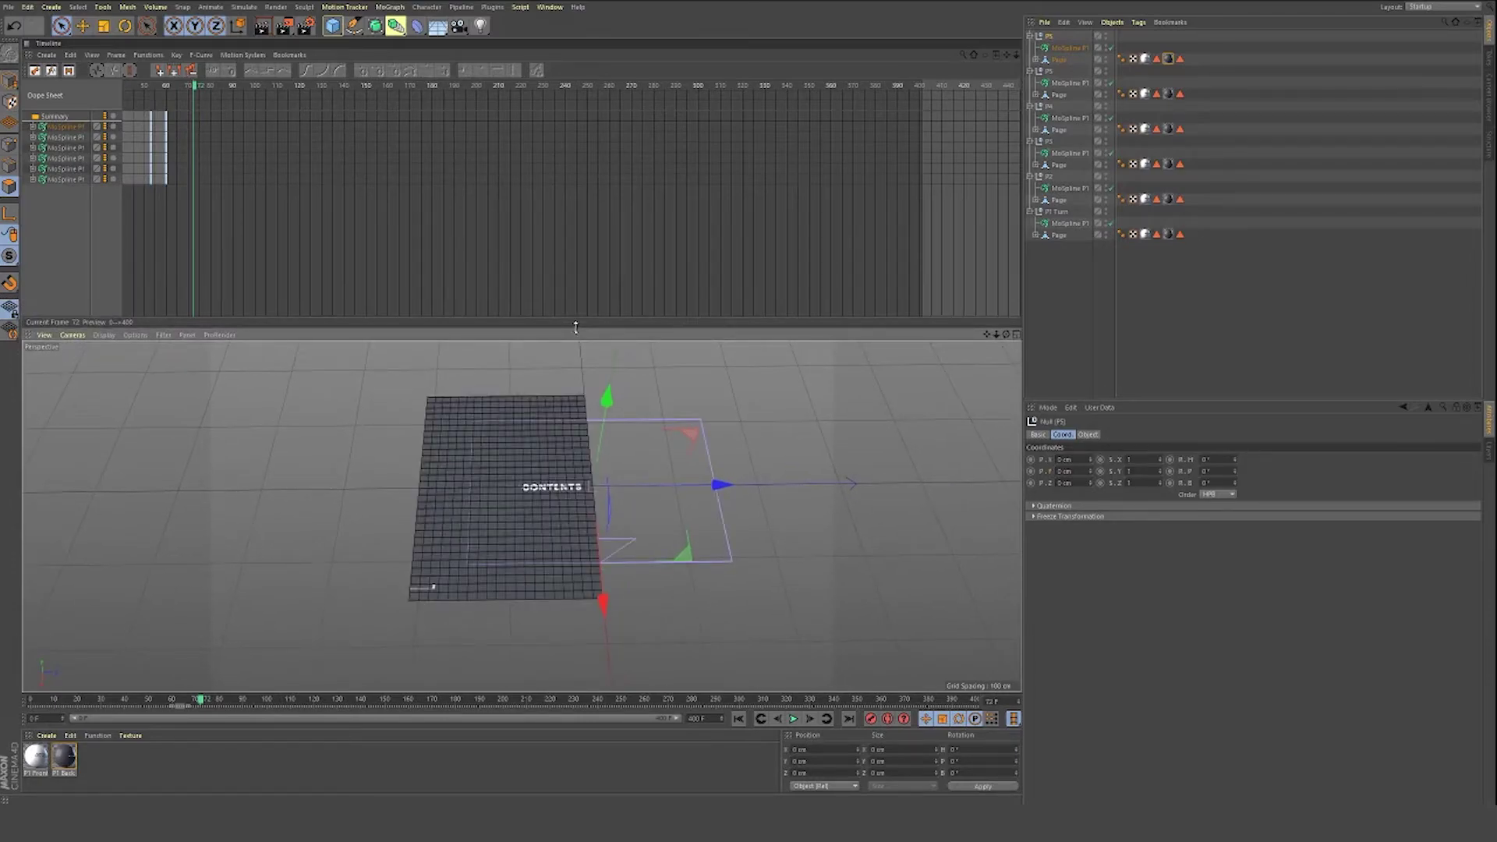
left_click_drag(575, 325, 575, 152)
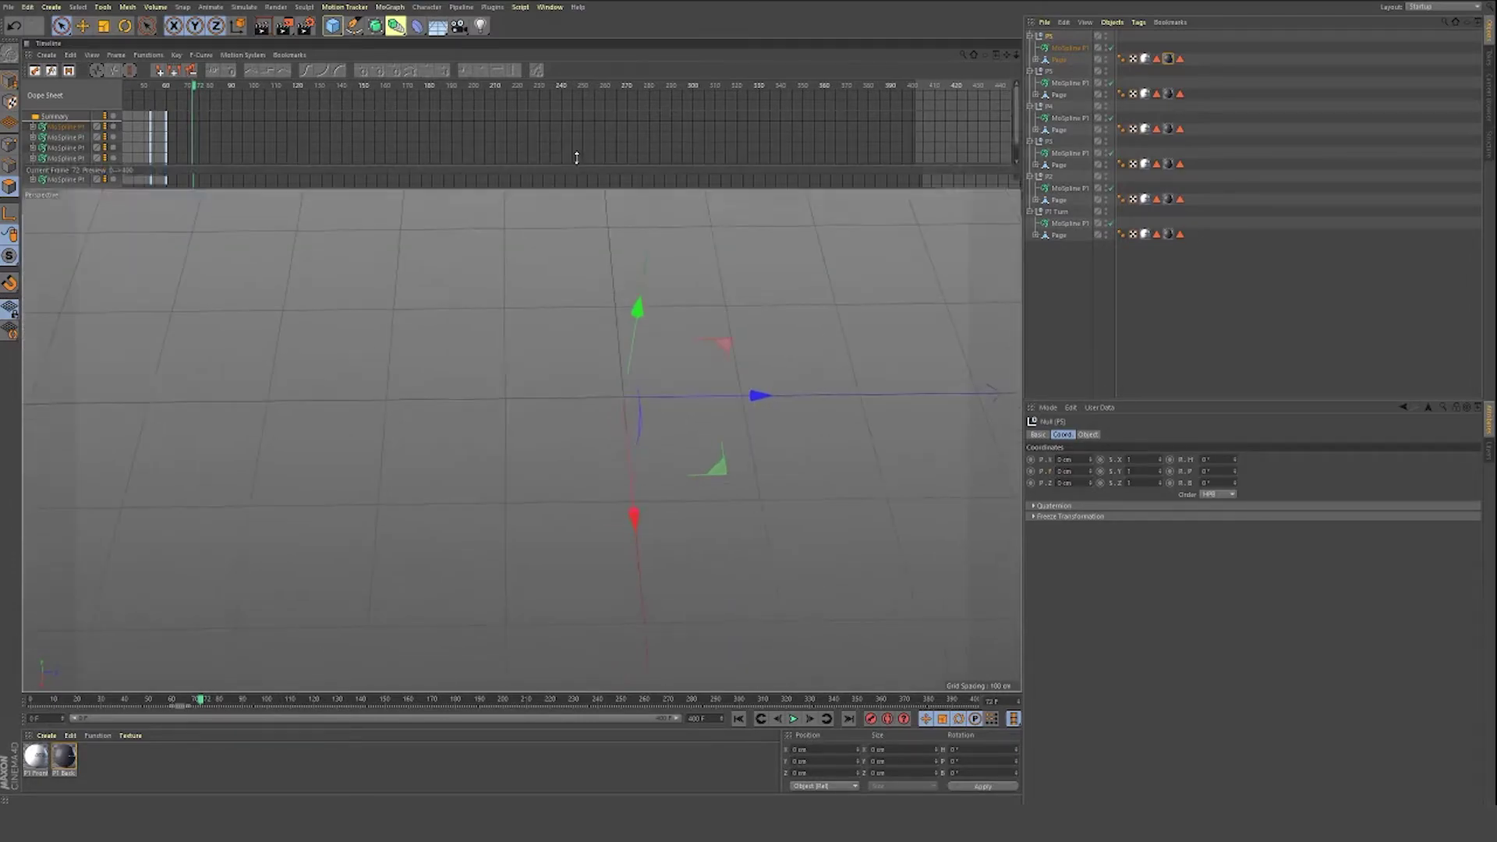
left_click(1068, 188)
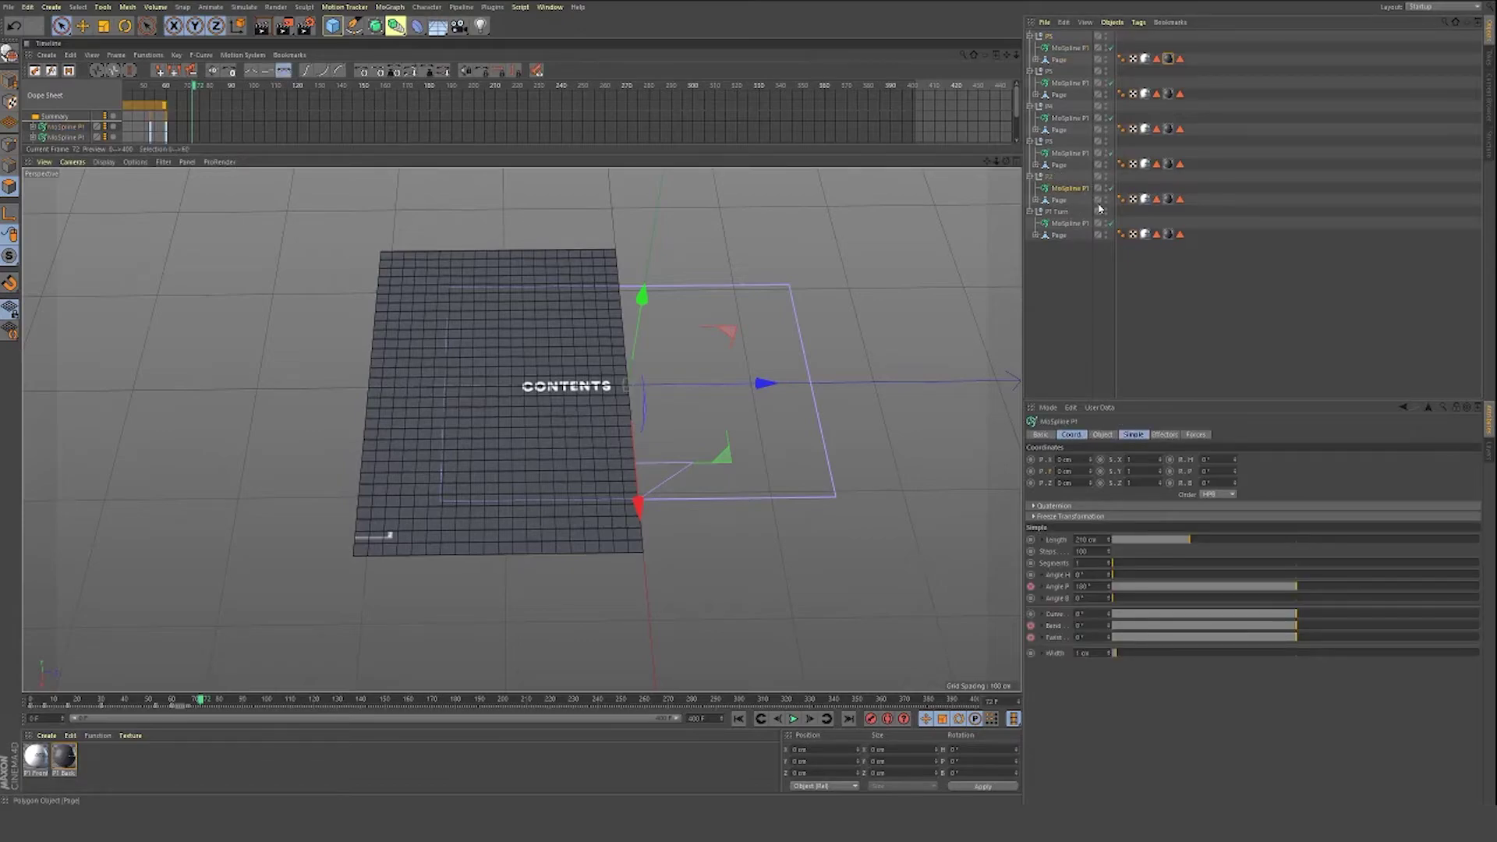
left_click(1090, 153)
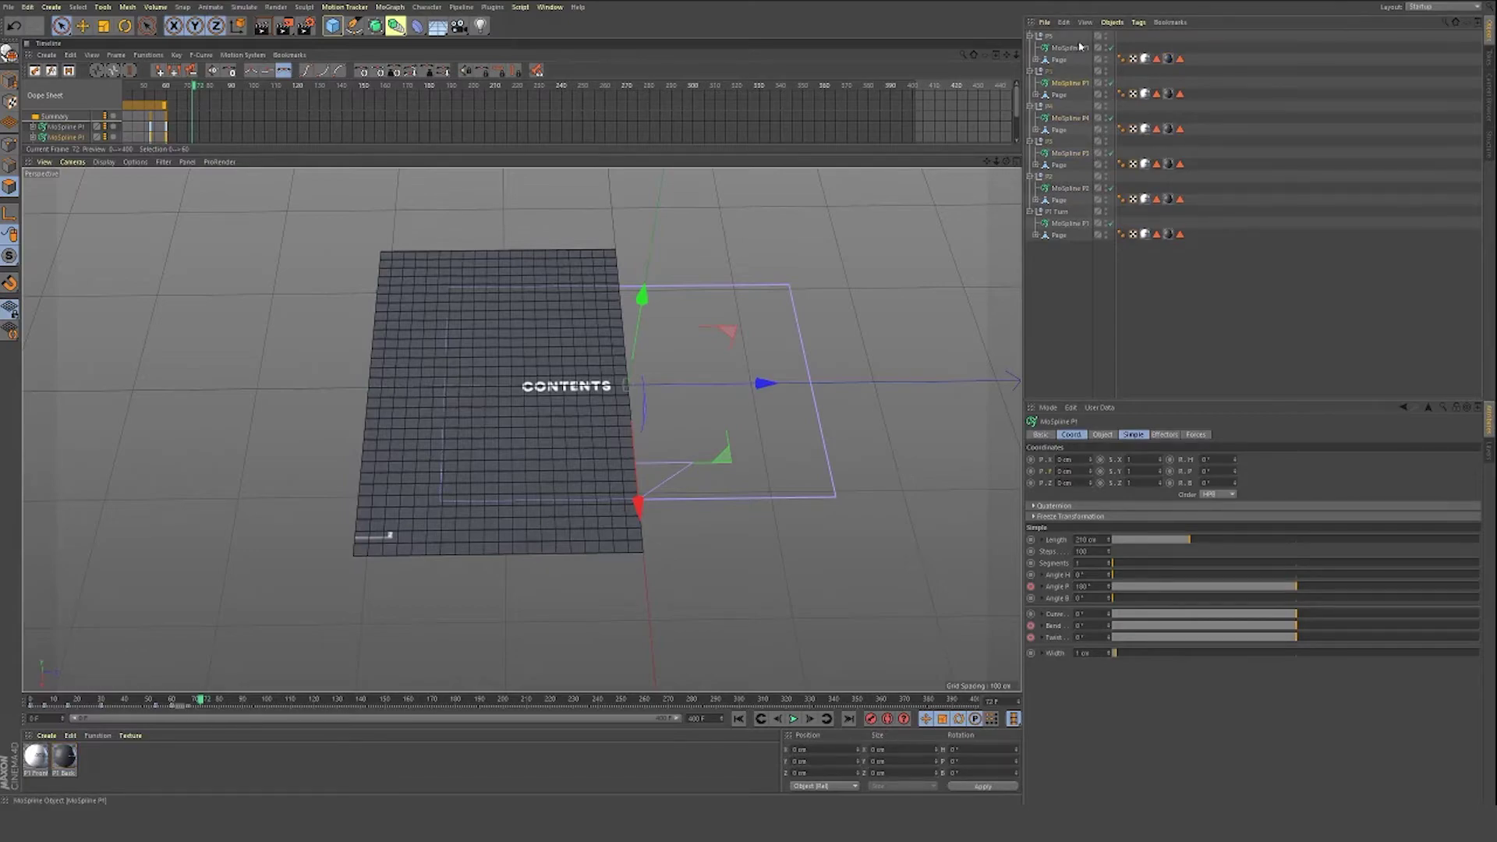
left_click(1079, 46)
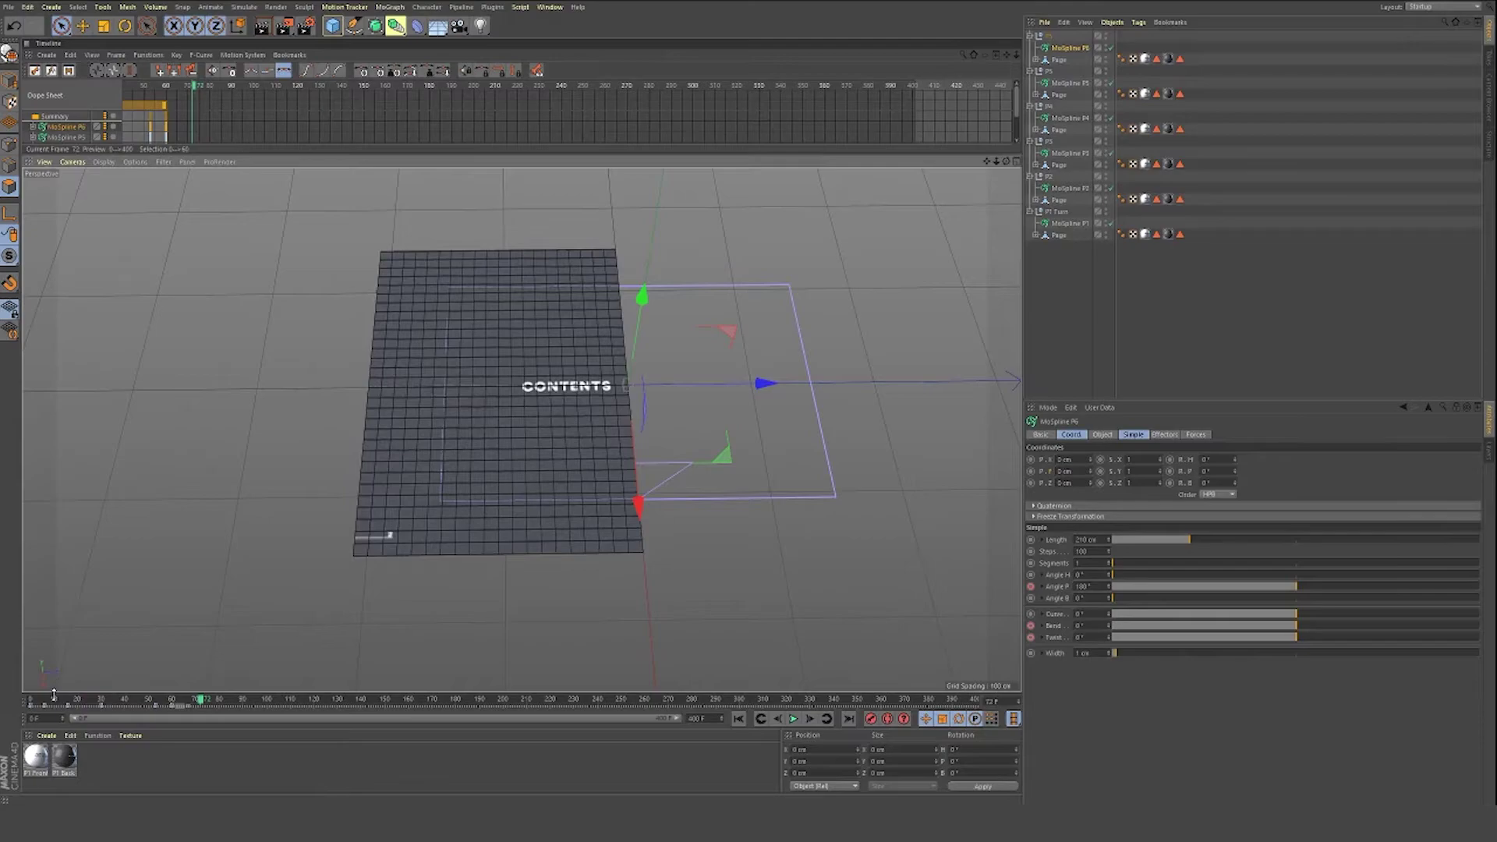
Step: Examine the overlapping pages' spine edge up close at frame 0 and during the page turn, and return to frame 0
left_click_drag(54, 699, 29, 699)
scroll(718, 575, "up", 6)
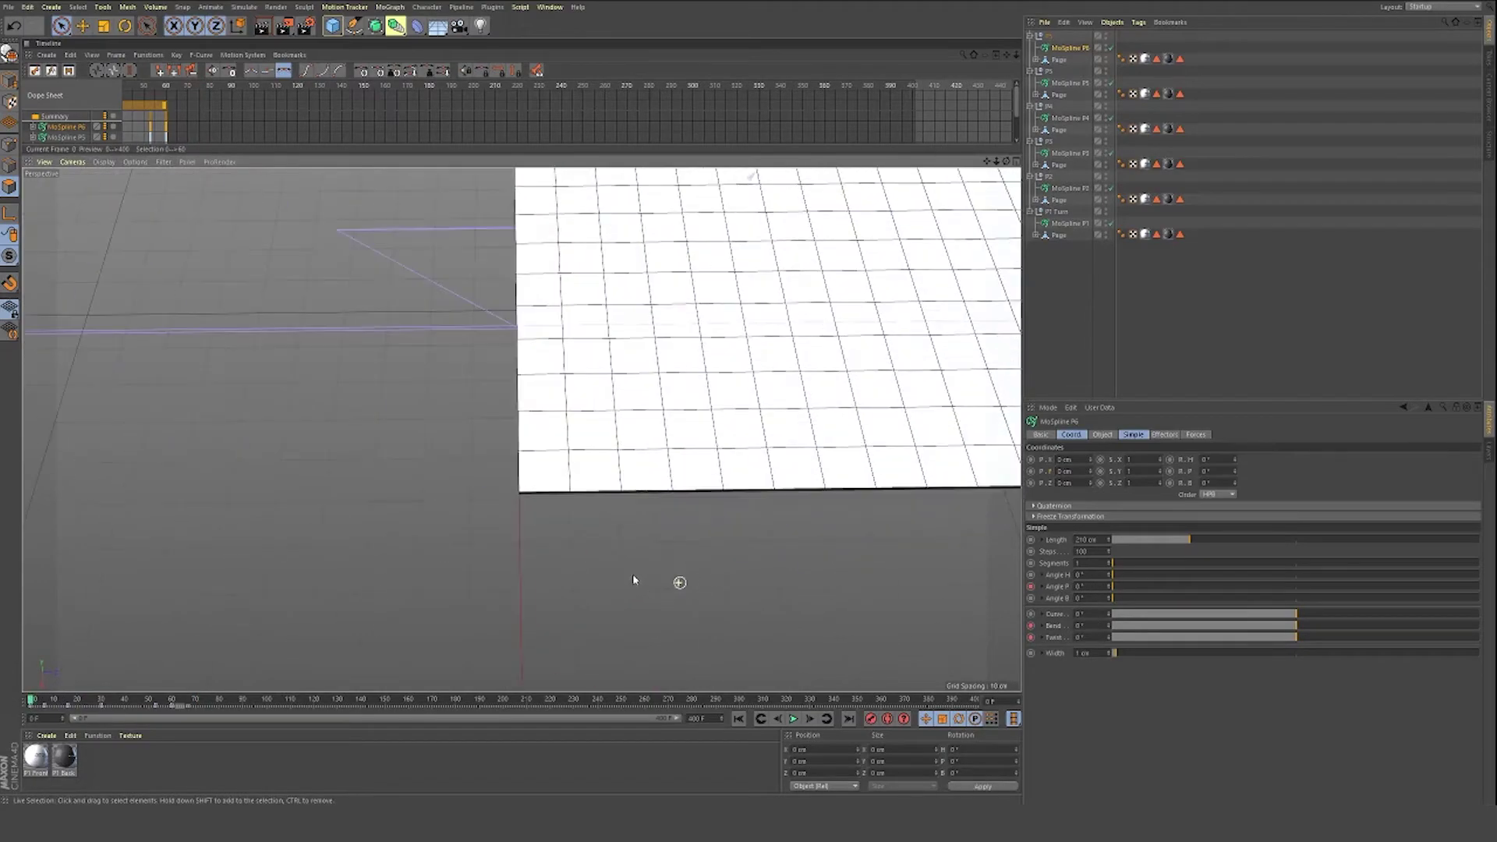
left_click_drag(530, 508, 522, 433, "alt")
middle_click_drag(534, 241, 541, 405, "alt")
scroll(546, 386, "up", 5)
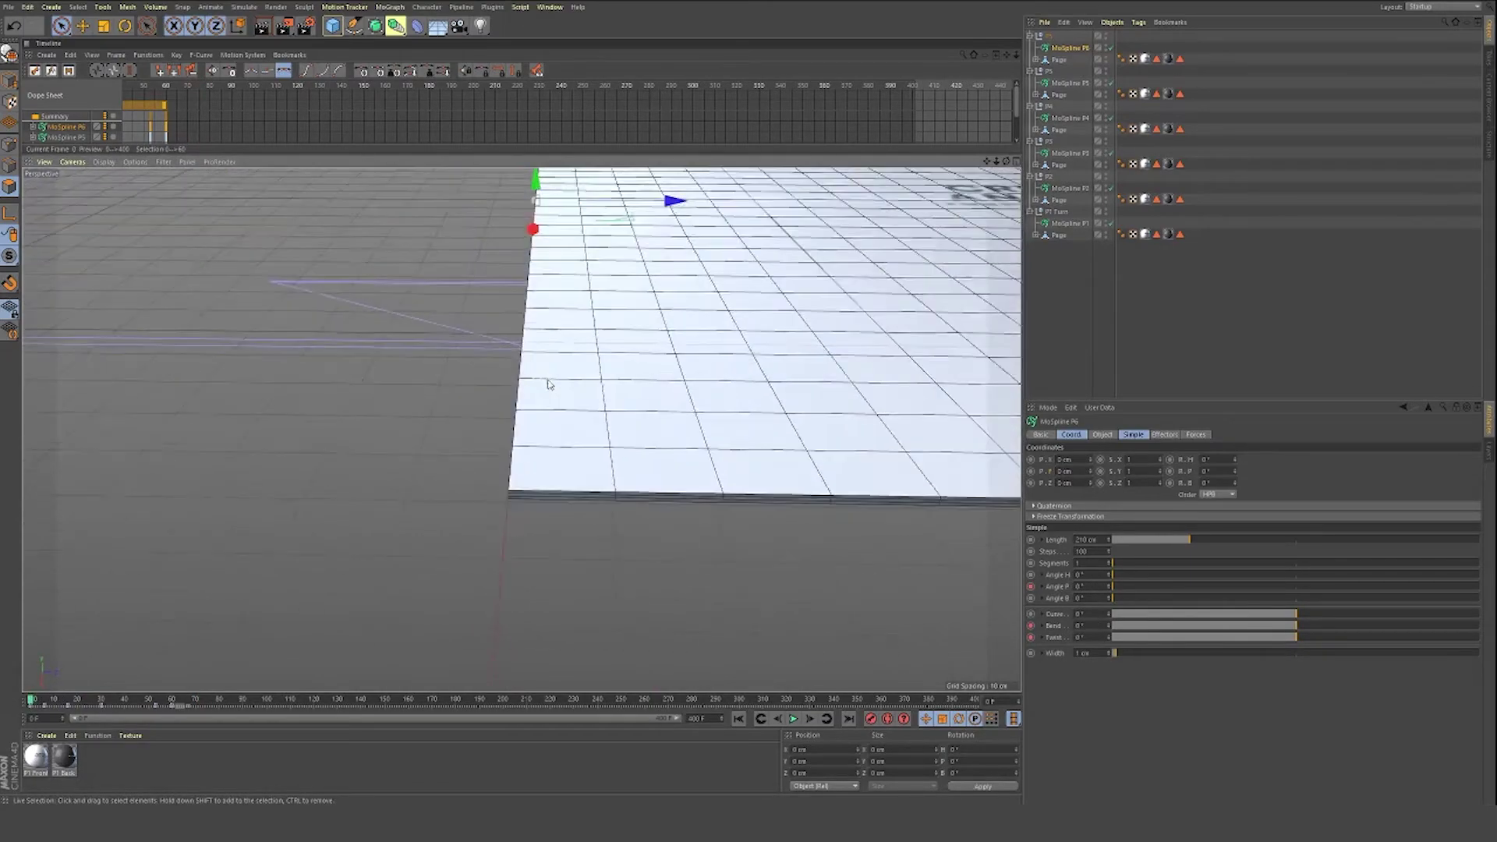
left_click_drag(547, 386, 570, 607, "alt")
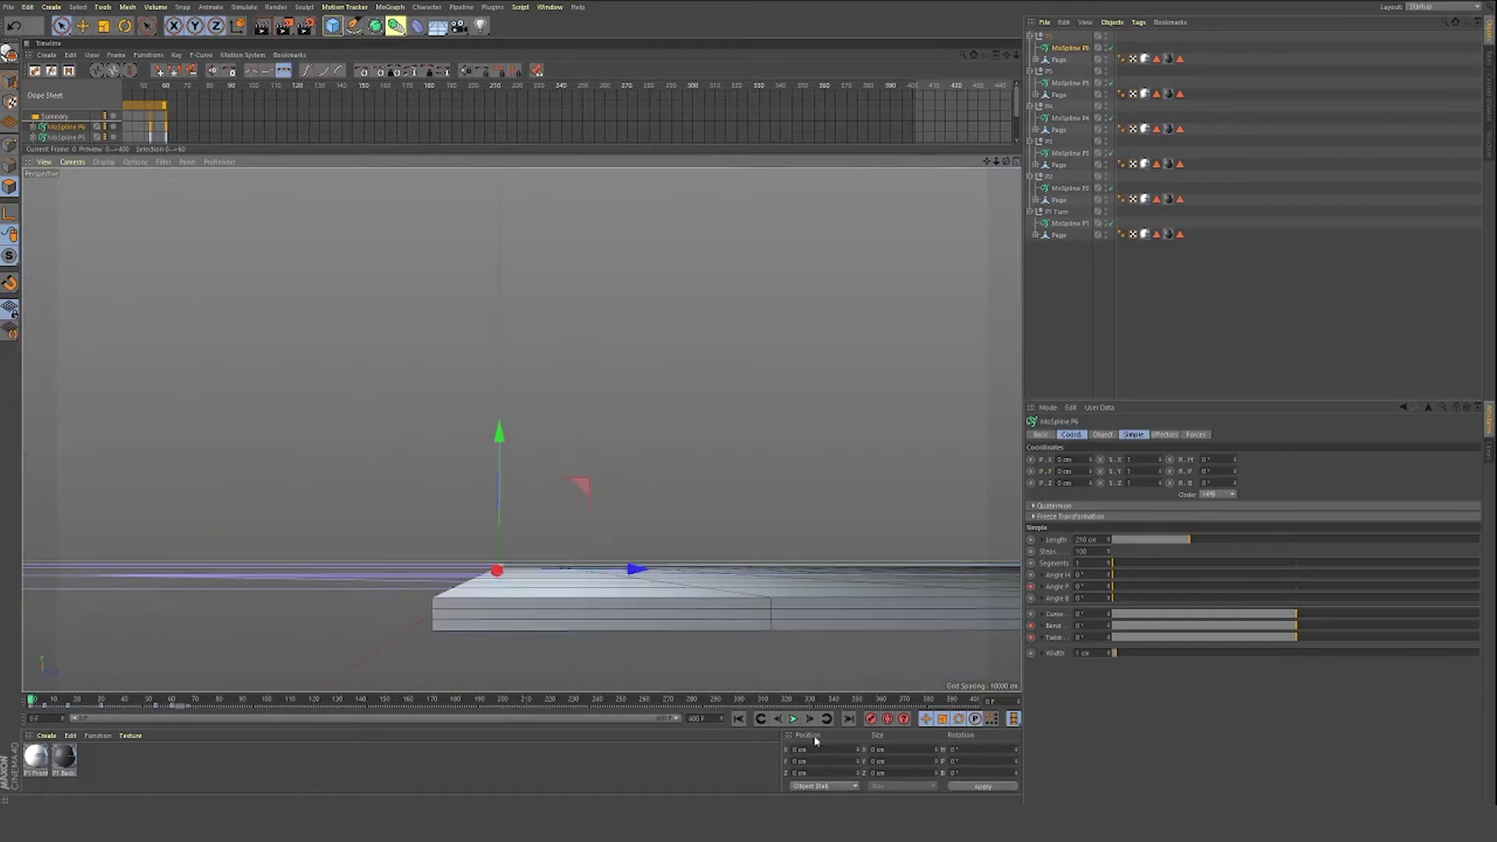
left_click(793, 719)
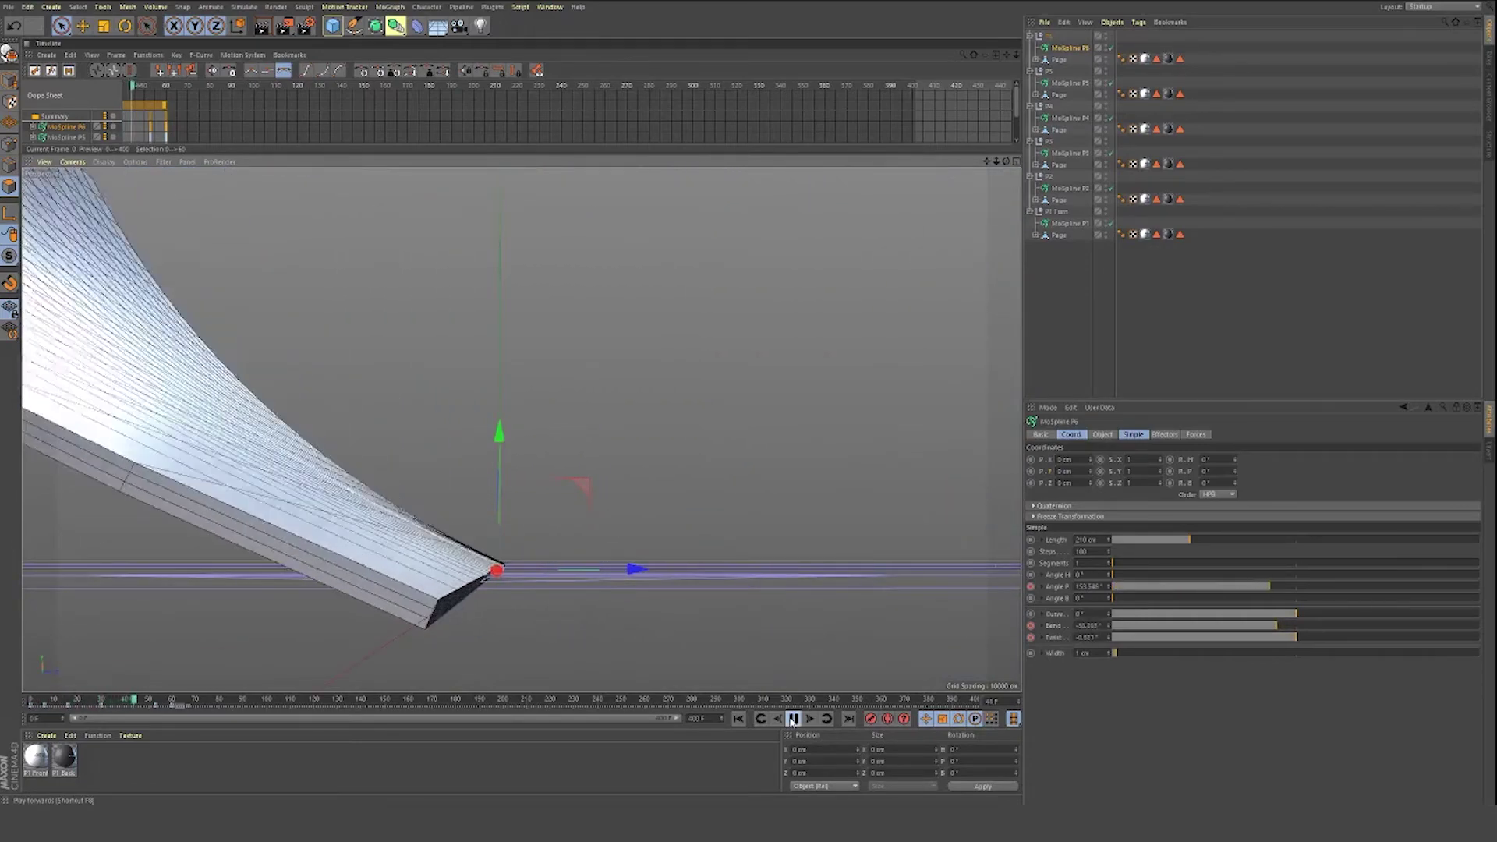
left_click(793, 719)
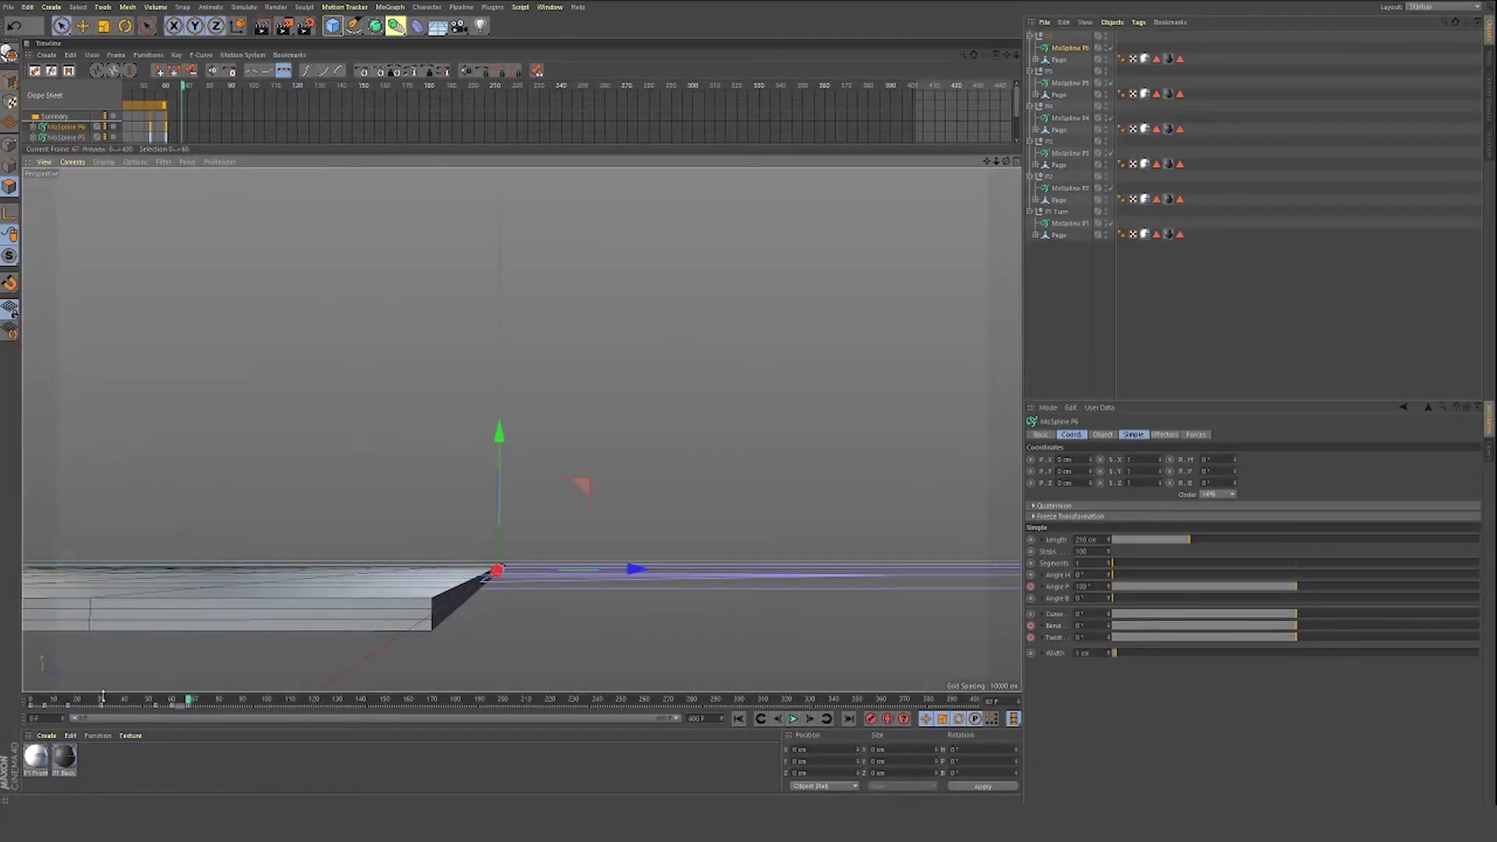
left_click(30, 700)
Step: Turn on automatic keyframing and key the P1 Turn null's Y position at 0 cm on frame 0
left_click_drag(465, 629, 520, 591, "alt")
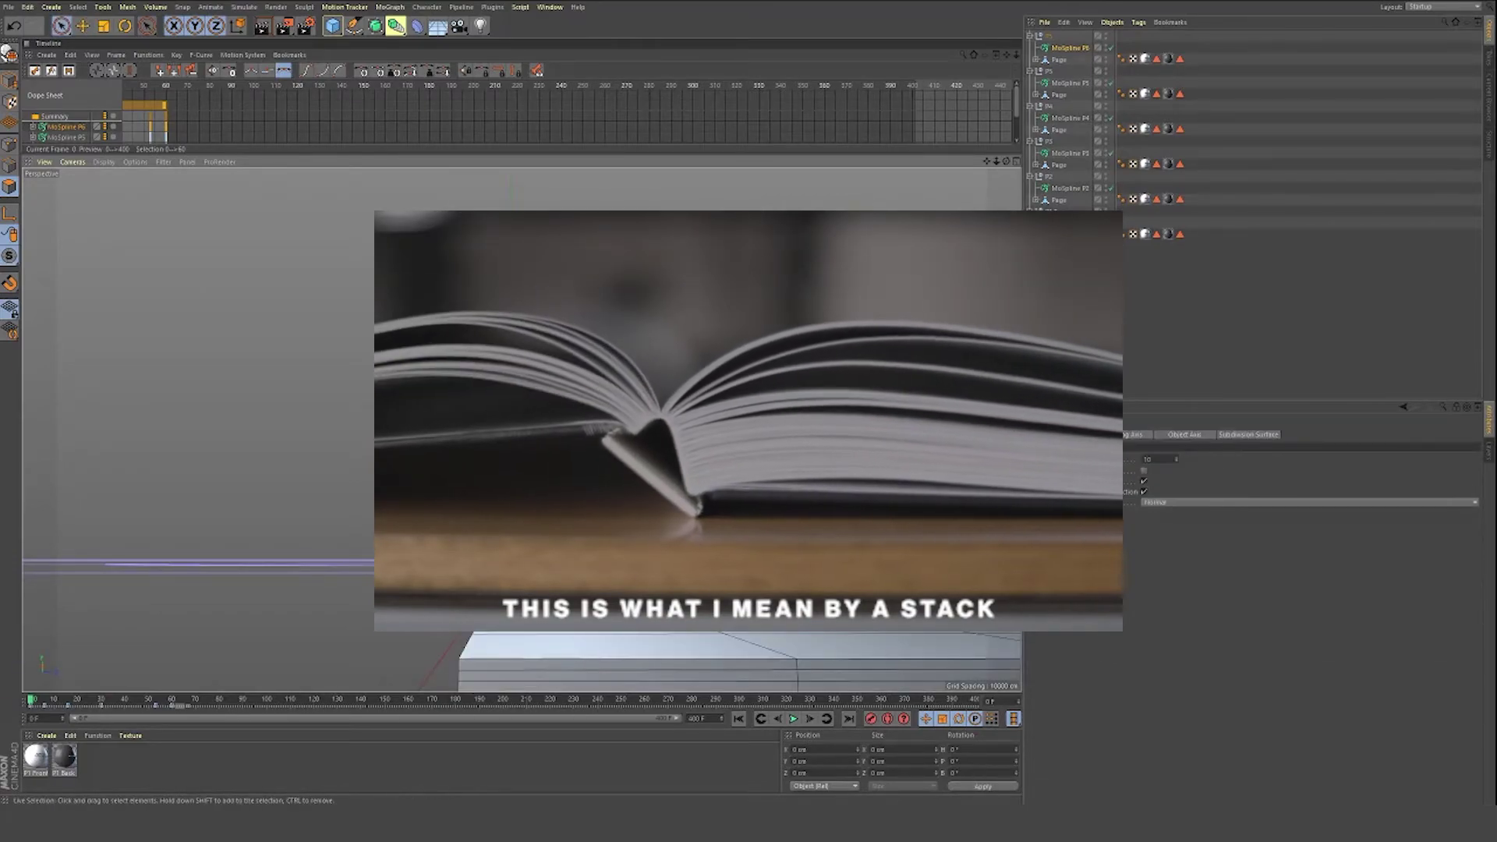
scroll(551, 545, "up", 5)
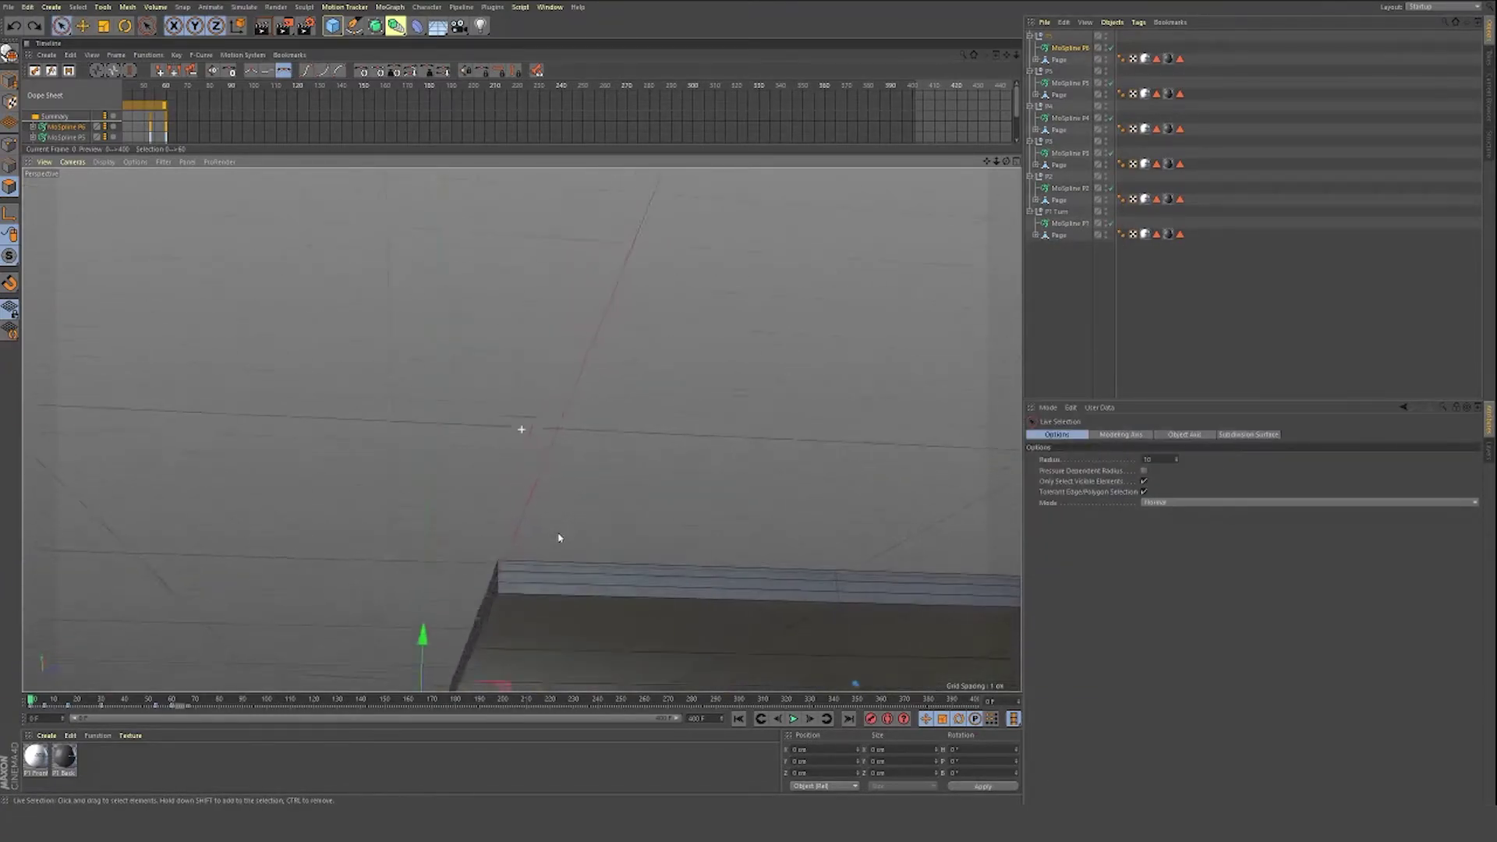
left_click_drag(558, 540, 592, 517, "alt")
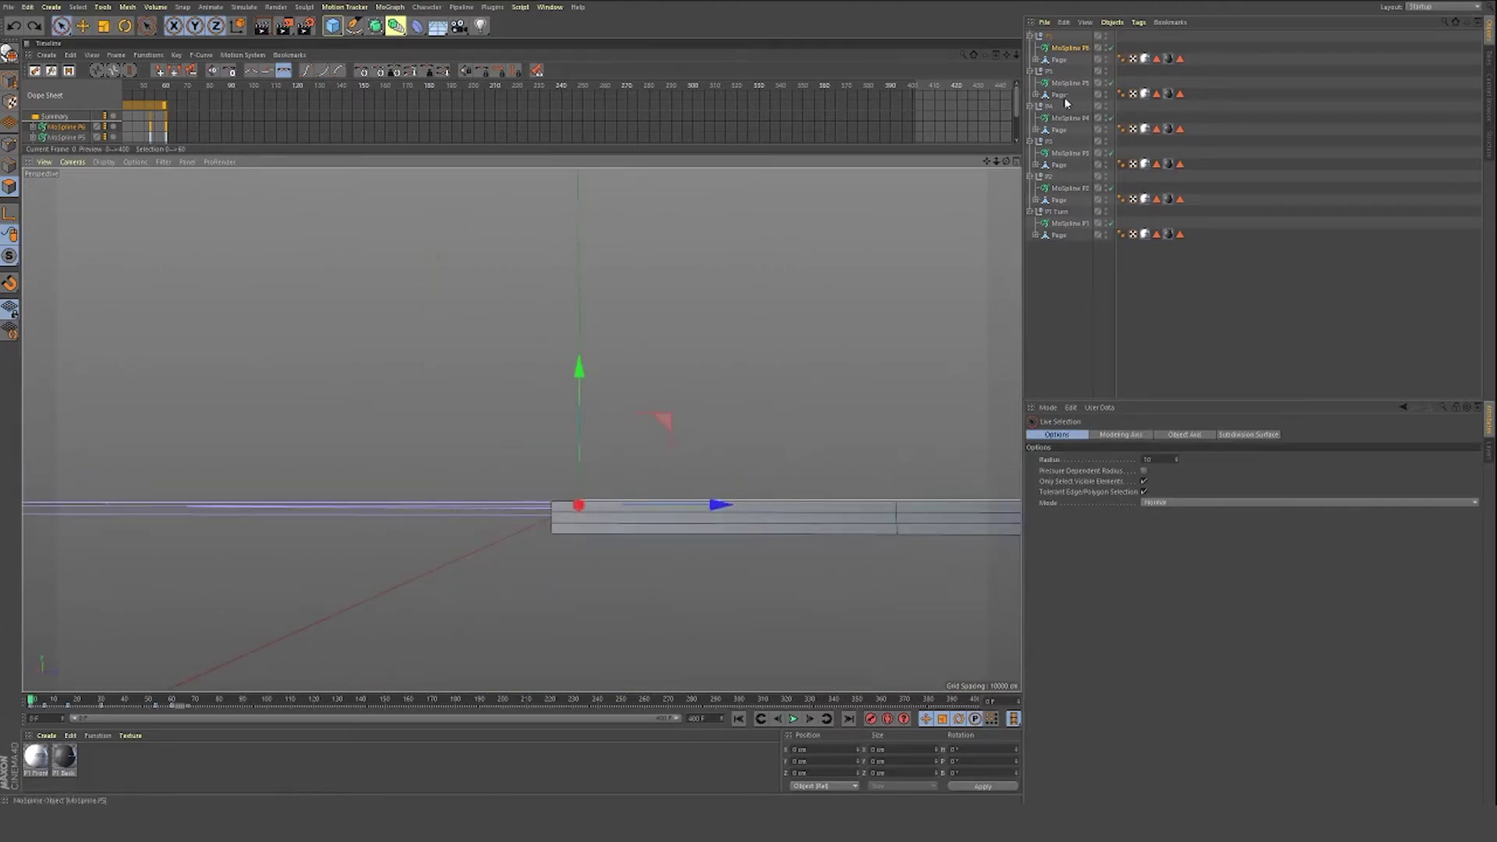
left_click(1057, 211)
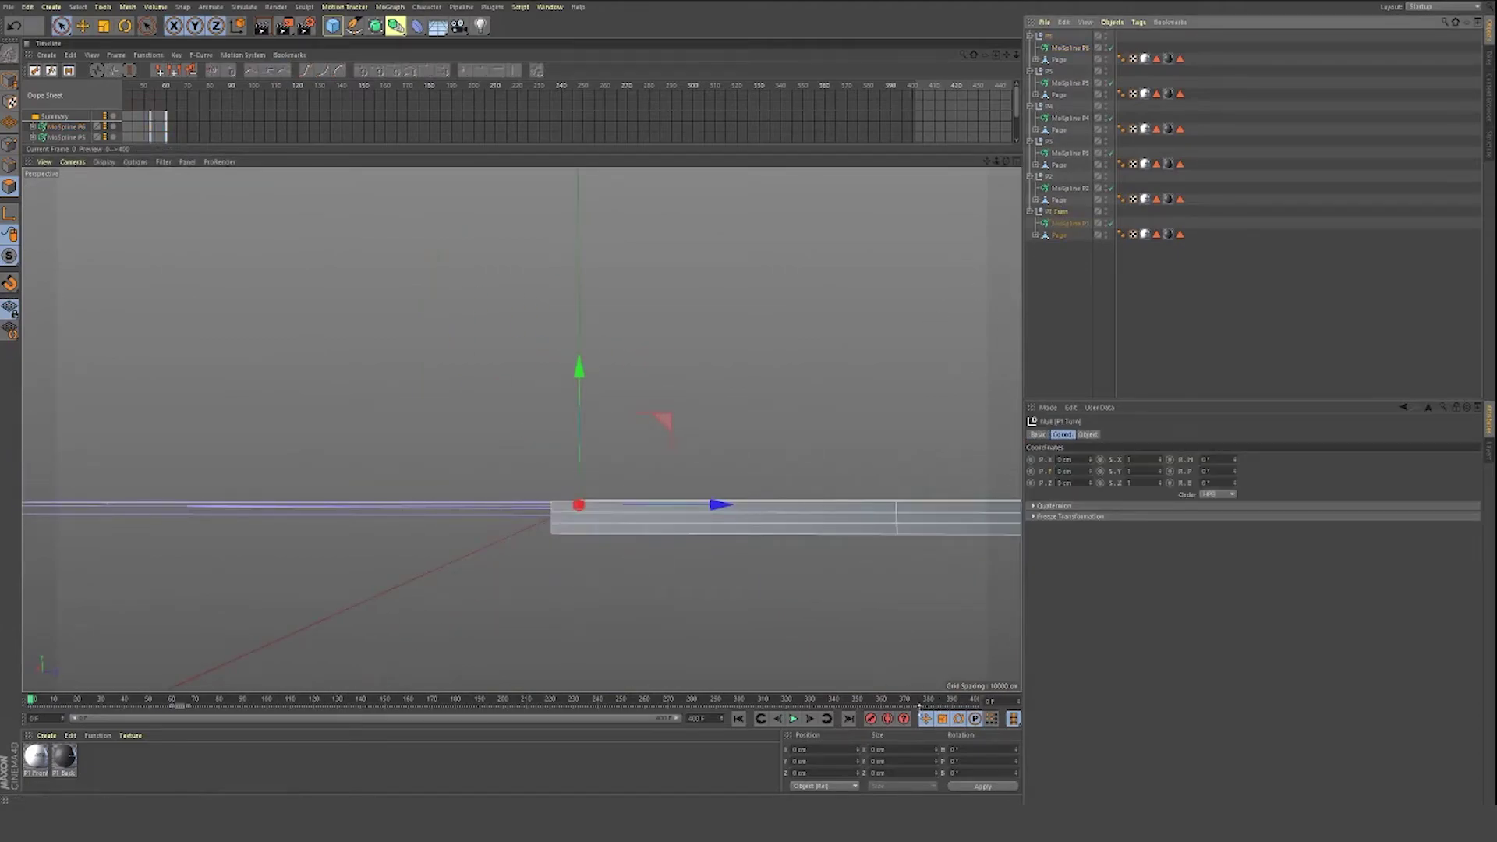
left_click(887, 719)
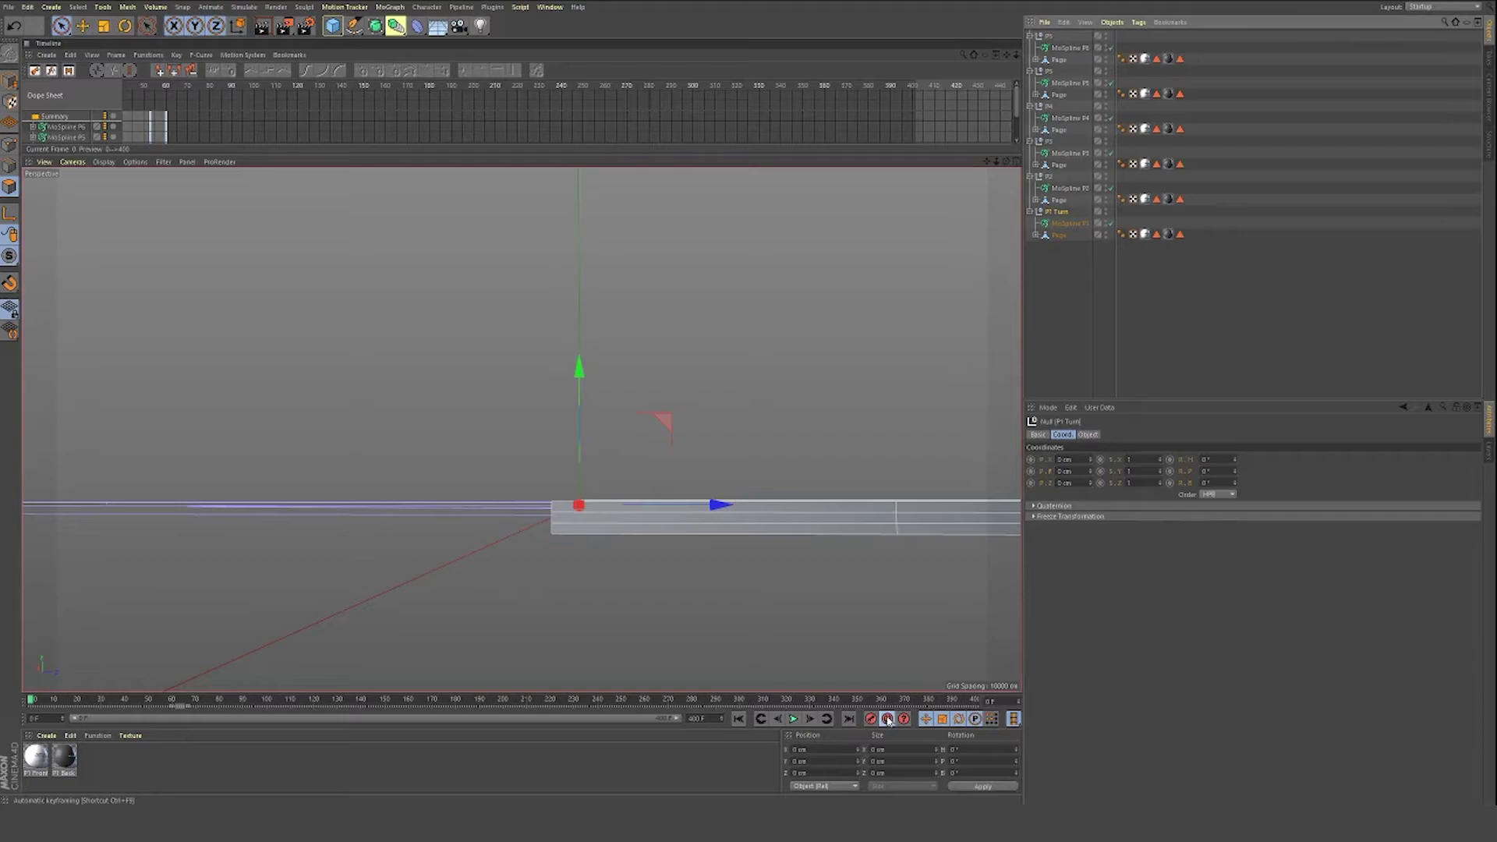
left_click(1031, 472)
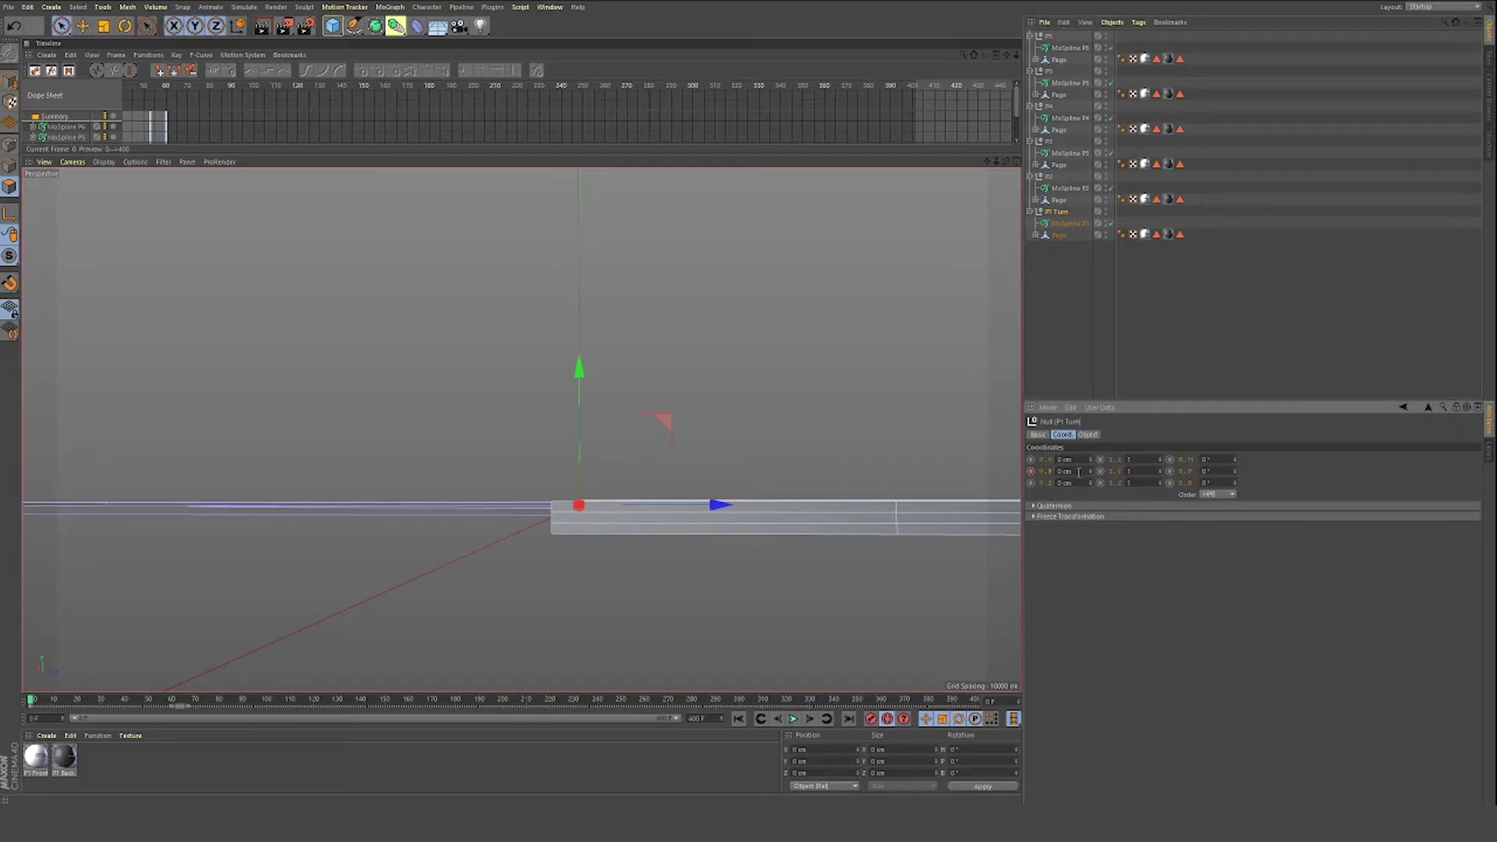
Step: Key the P2 null's Y position at -1 cm on frame 0 and set the P3 null's Y position to -2 cm
left_click(1046, 178)
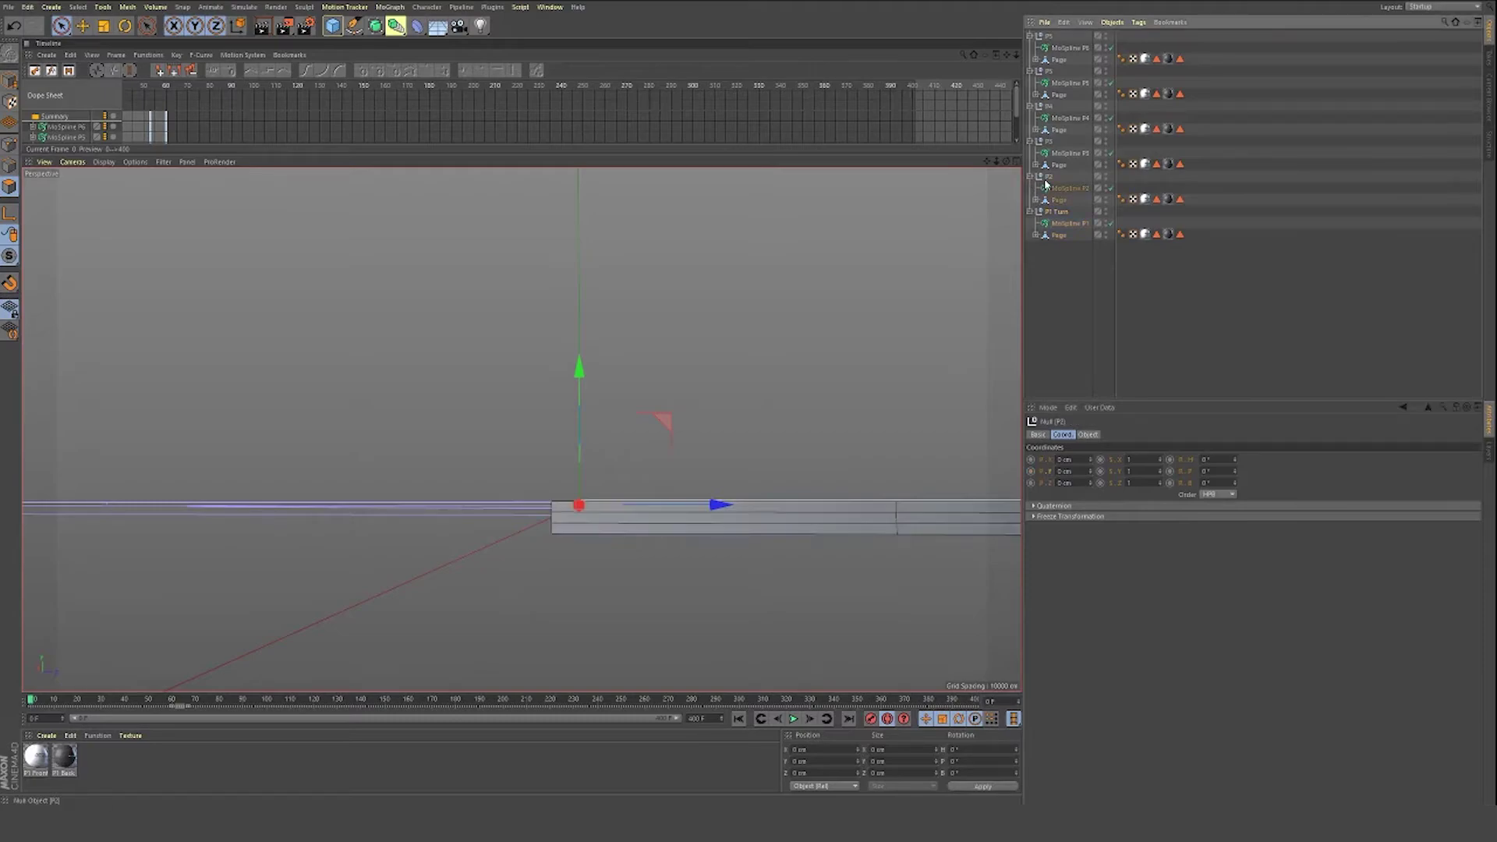
left_click(1031, 472)
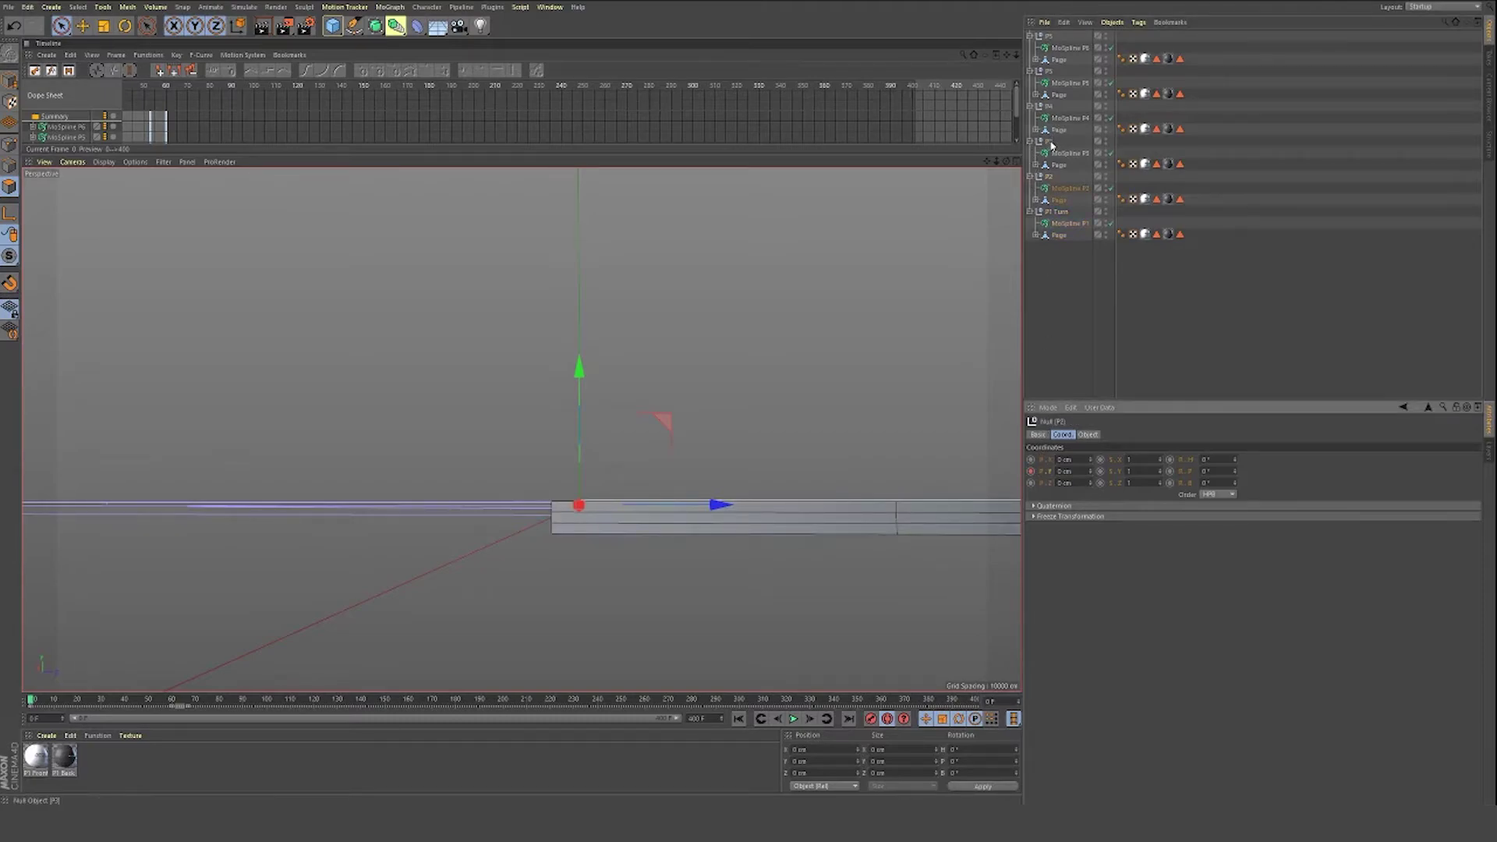
left_click_drag(1074, 471, 904, 475)
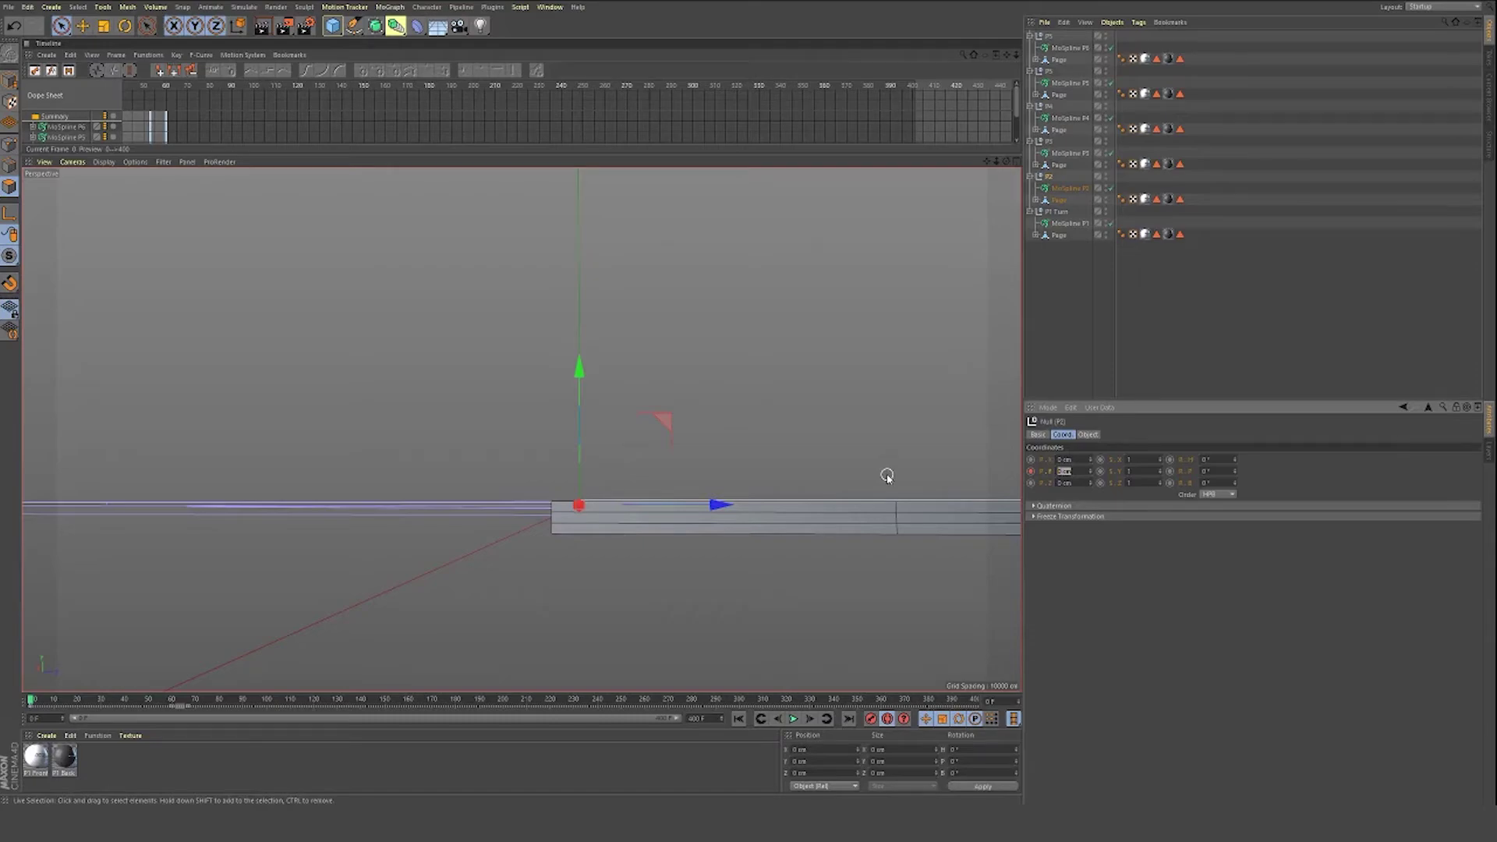
key("Tab")
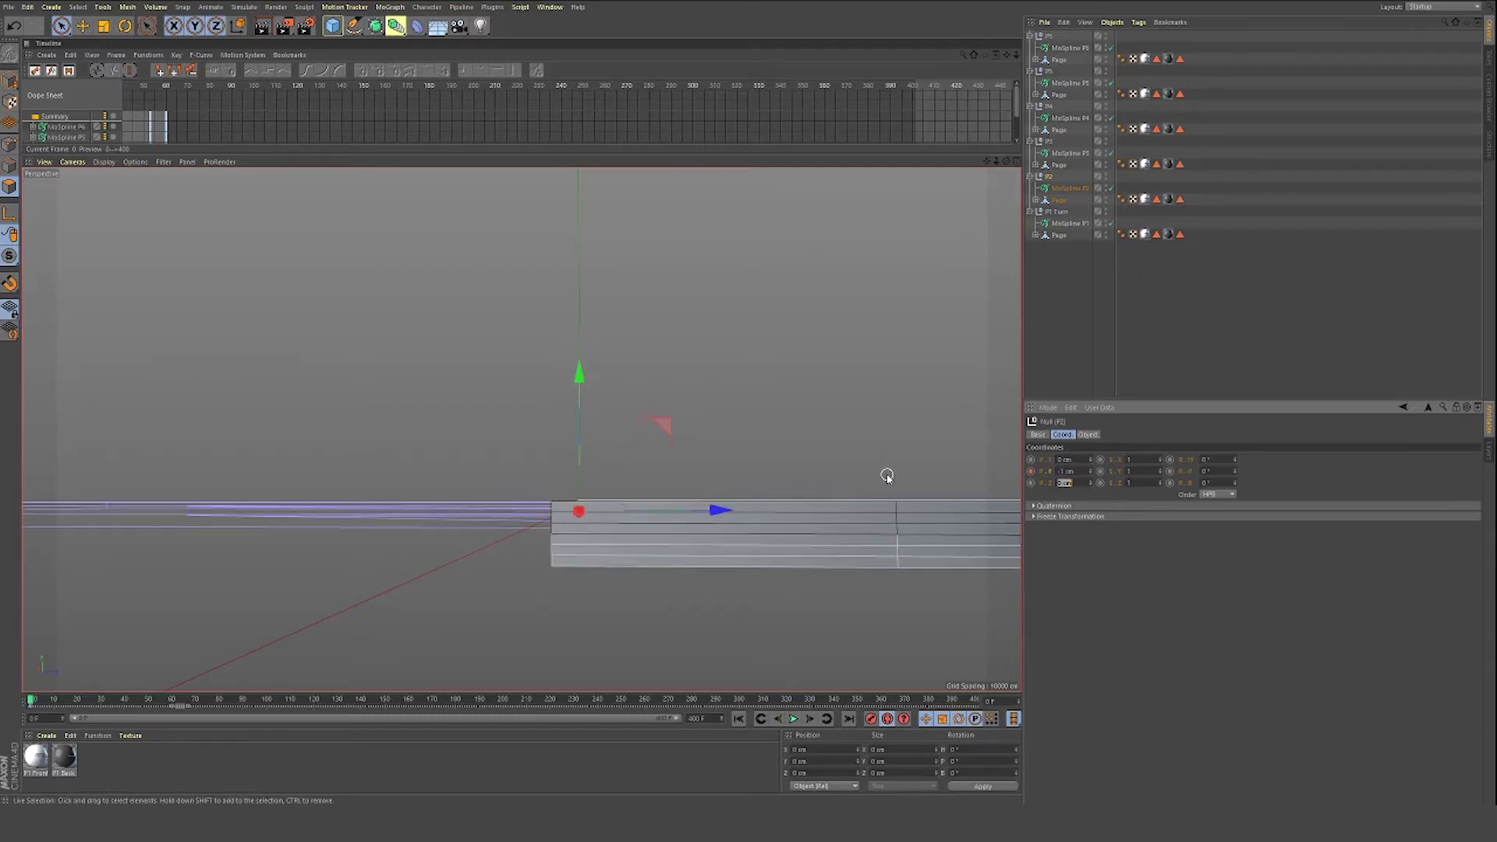
left_click(1049, 143)
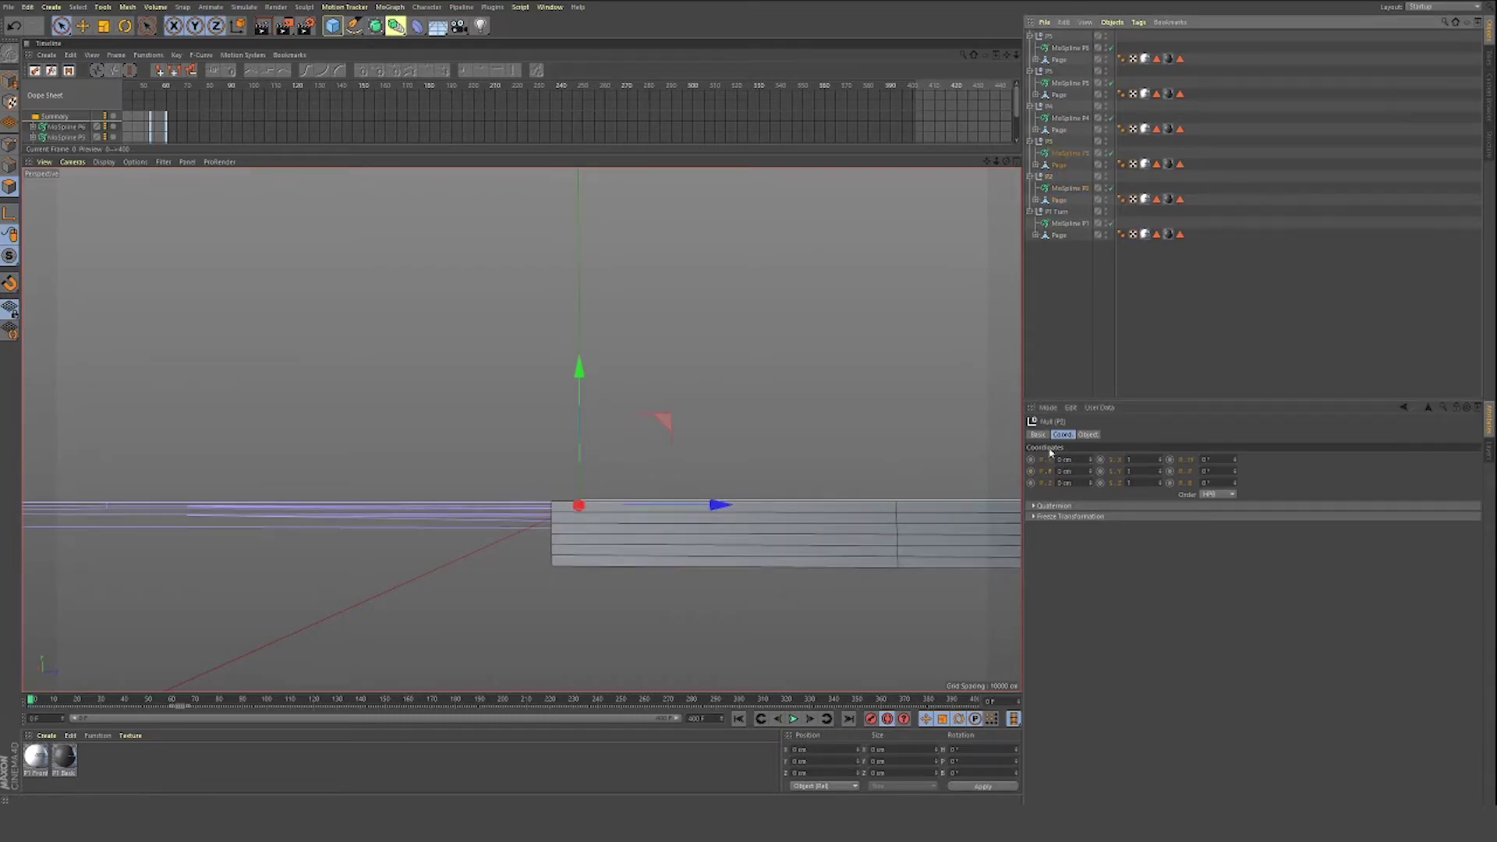
left_click(1081, 472)
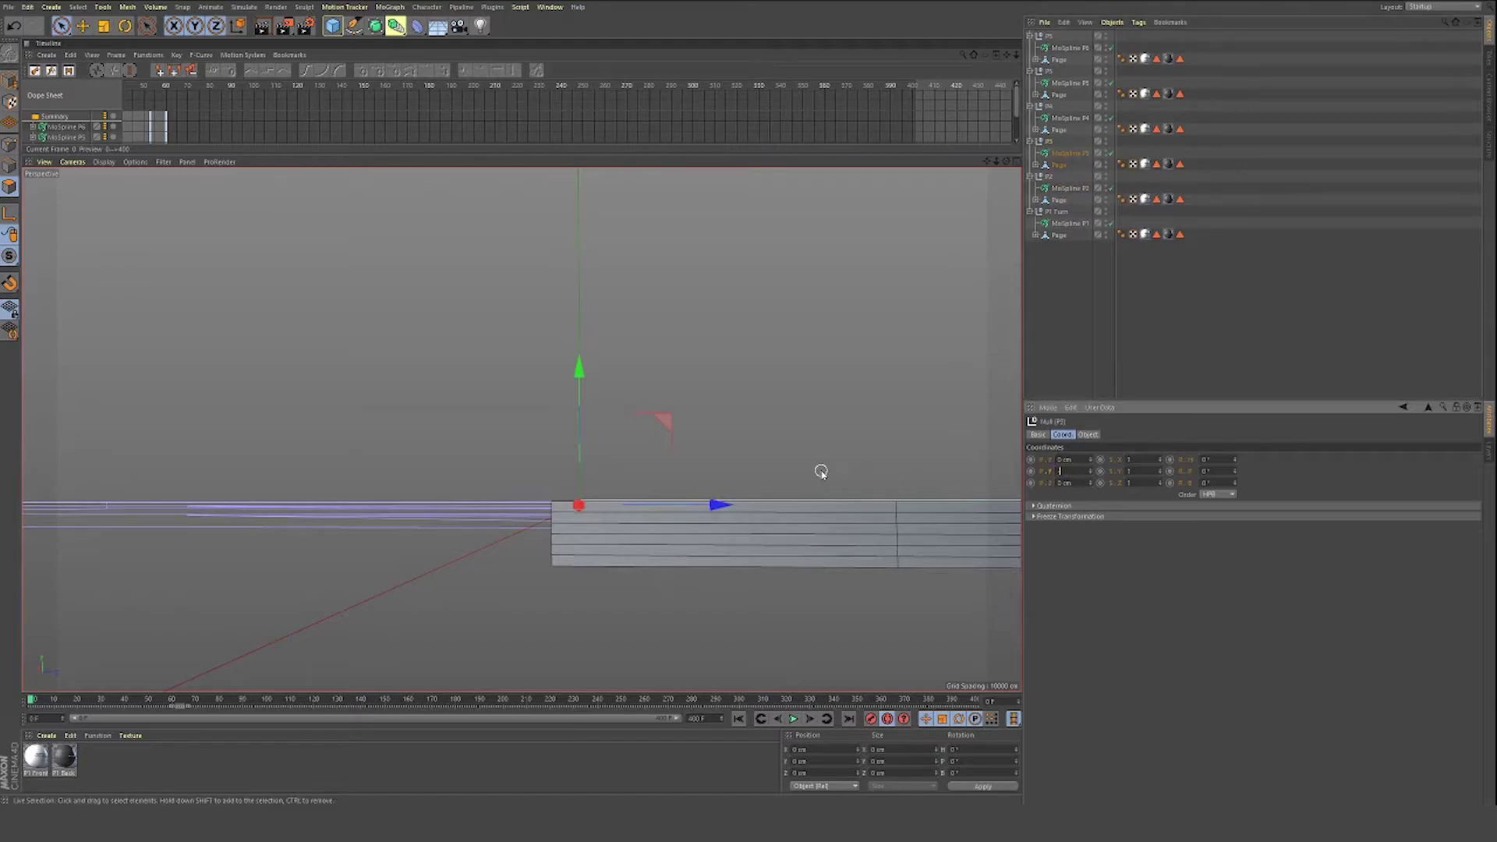
type("-2")
key("Tab")
Step: Set the Y position of the P4 null to -3 cm and of the P5 null to -4 cm at frame 0
left_click(1049, 107)
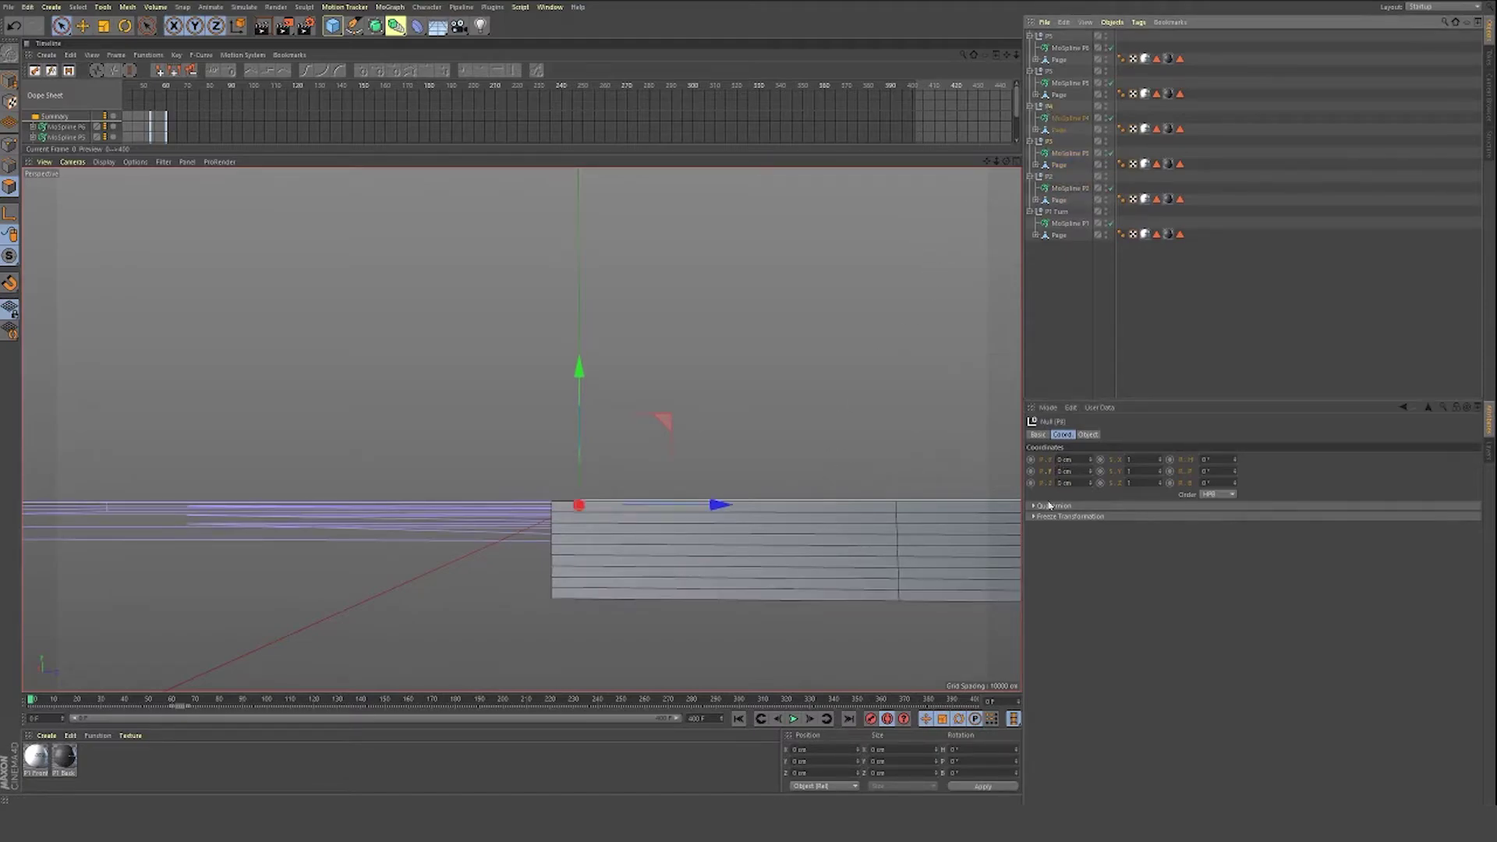
left_click(1076, 470)
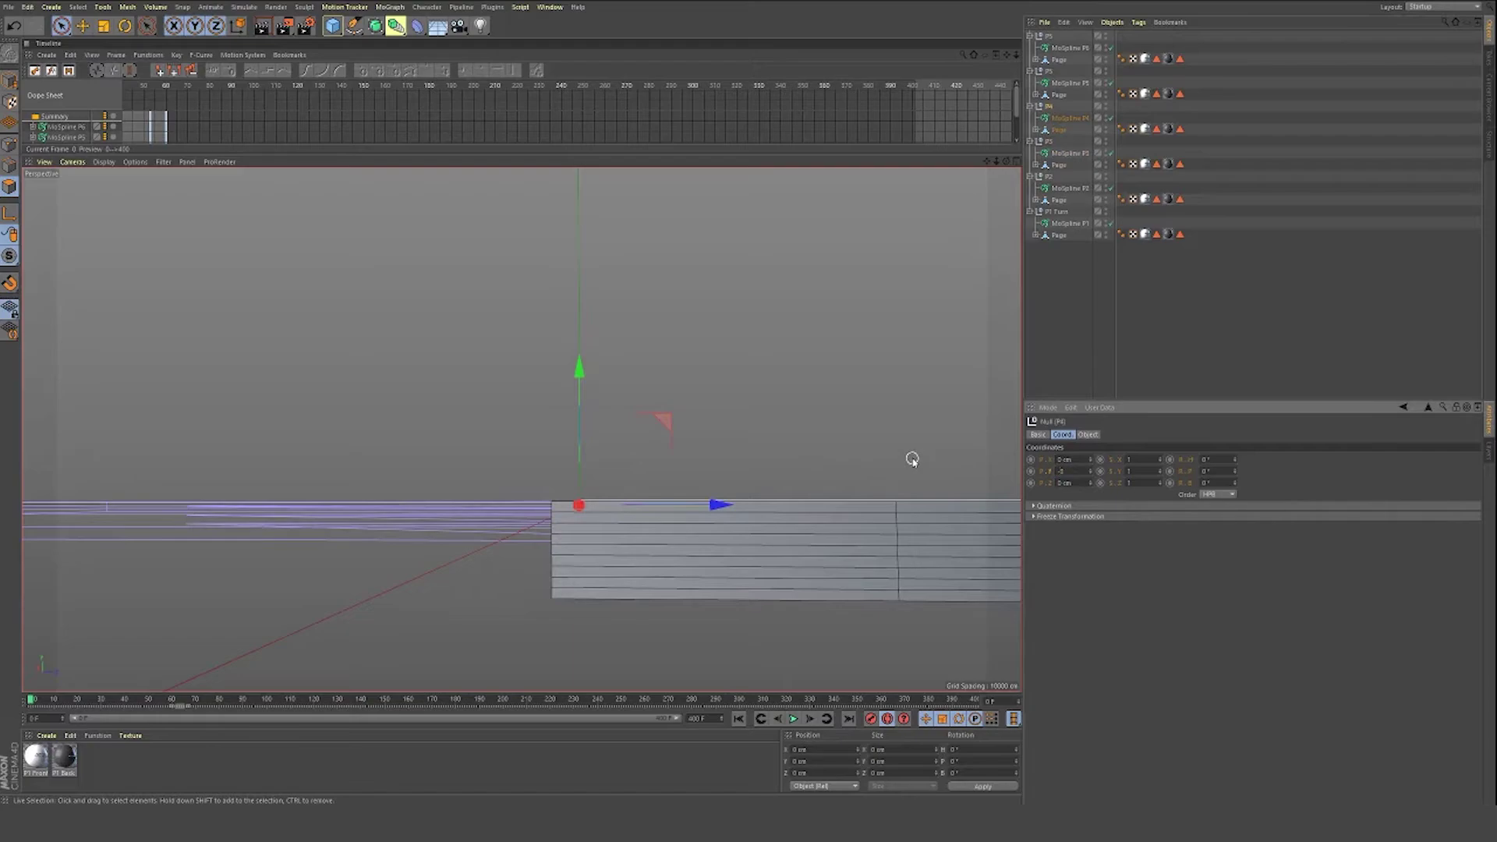
key("Tab")
left_click(1050, 72)
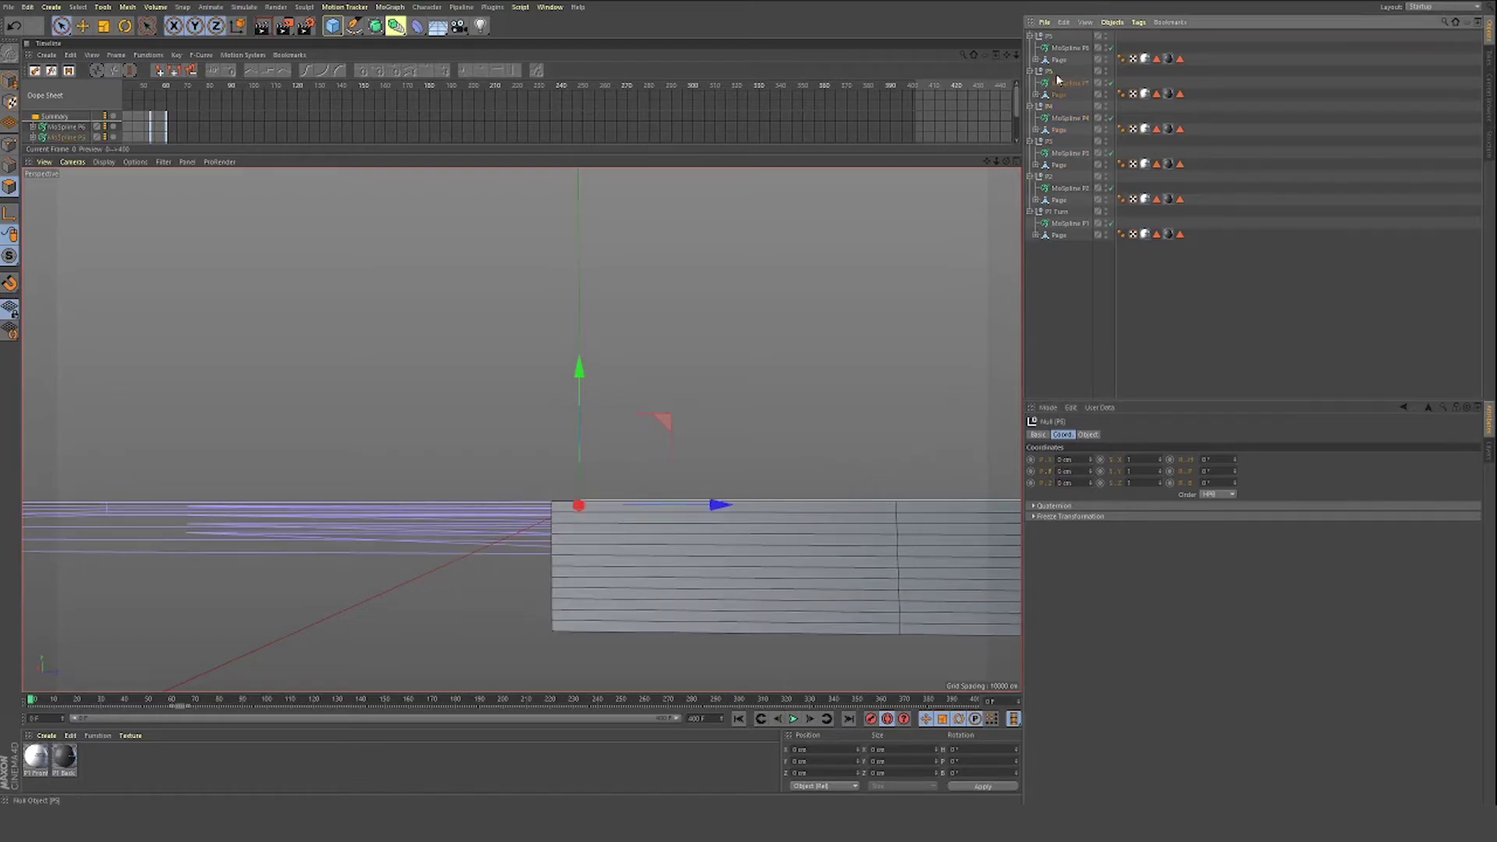
left_click(1065, 471)
type("-4")
key("Tab")
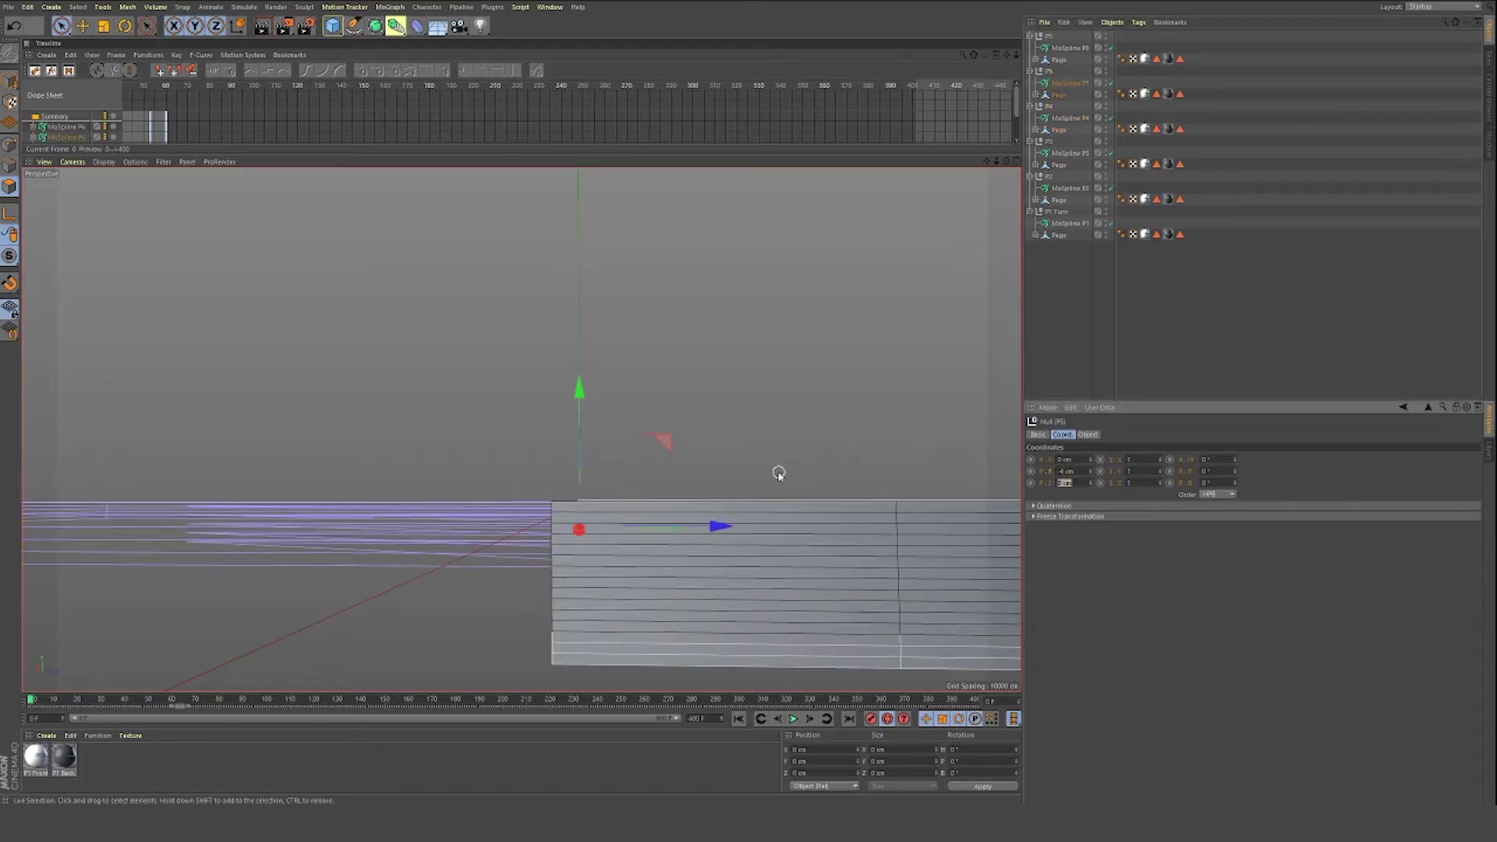
Step: Set the P6 null's Y position to -5 cm at frame 0
left_click(1047, 36)
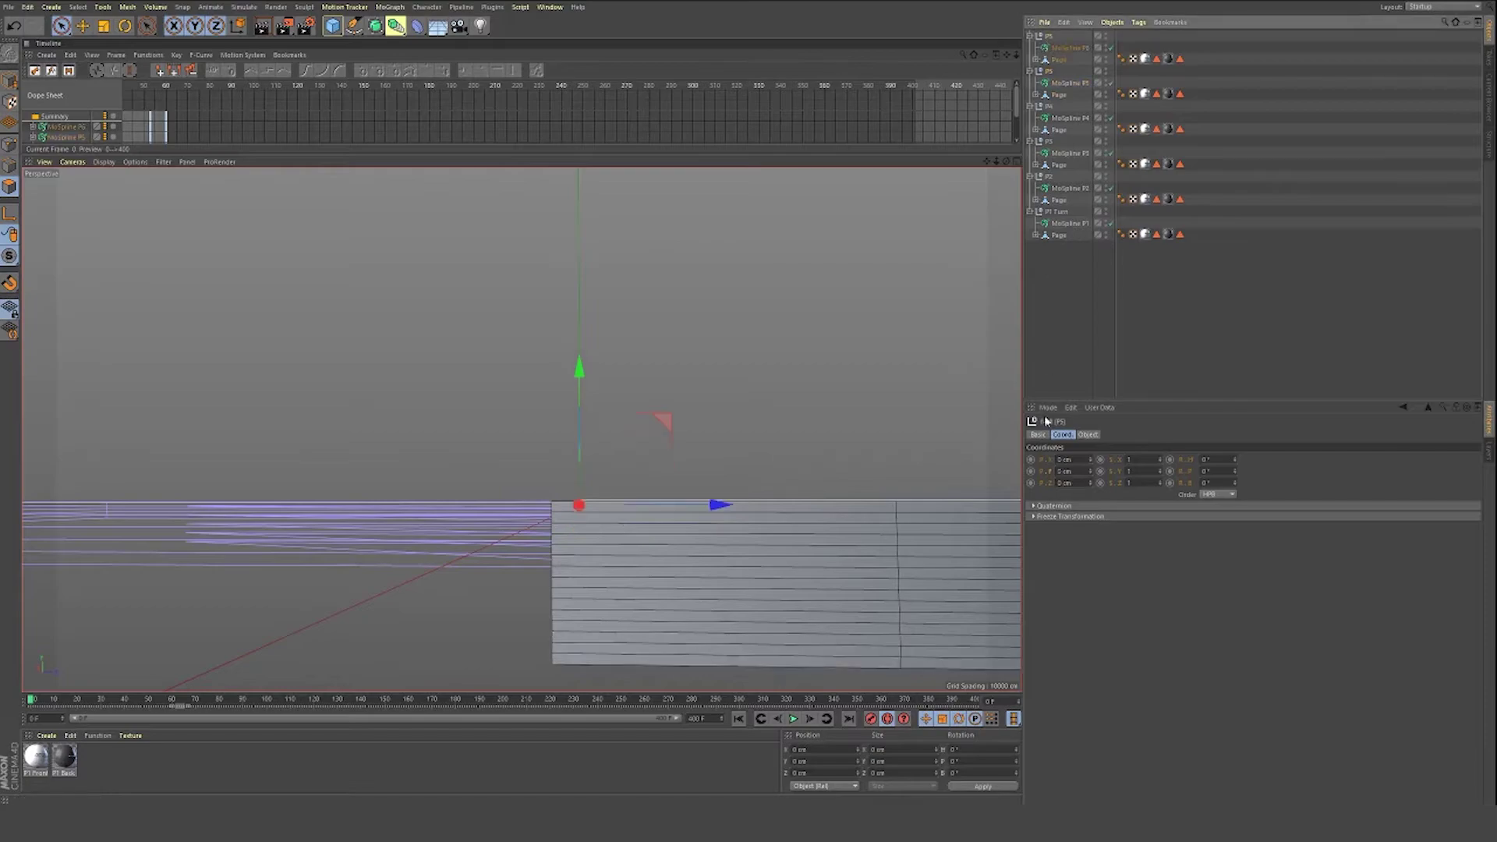
left_click(1076, 471)
key("Tab")
Step: Play the animation to check how the stacked pages turn together, and return to frame 0
left_click_drag(839, 473, 652, 431, "alt")
left_click(794, 719)
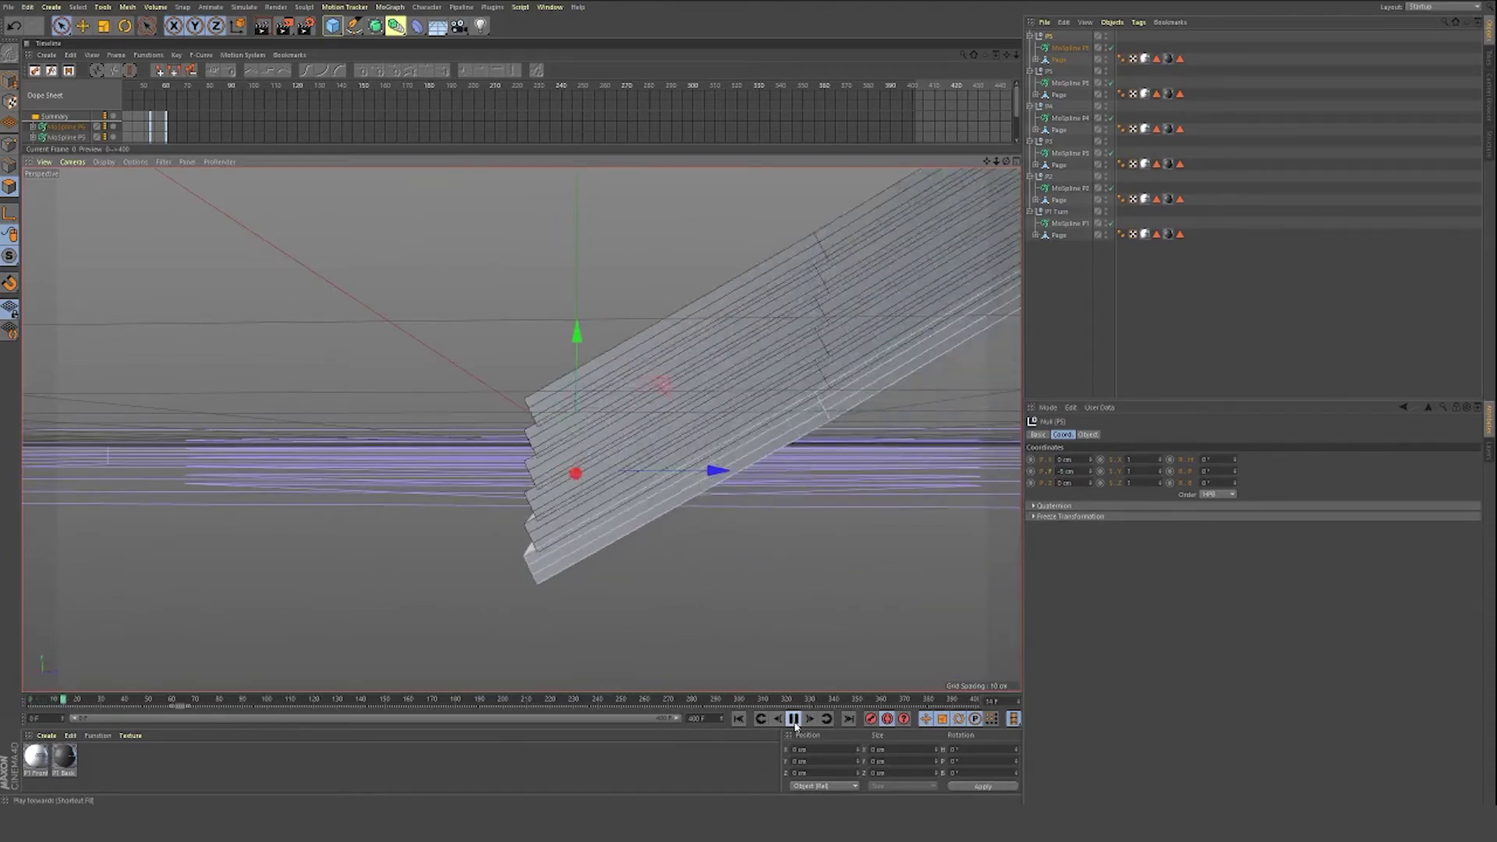
left_click(795, 720)
left_click_drag(188, 701, 30, 700)
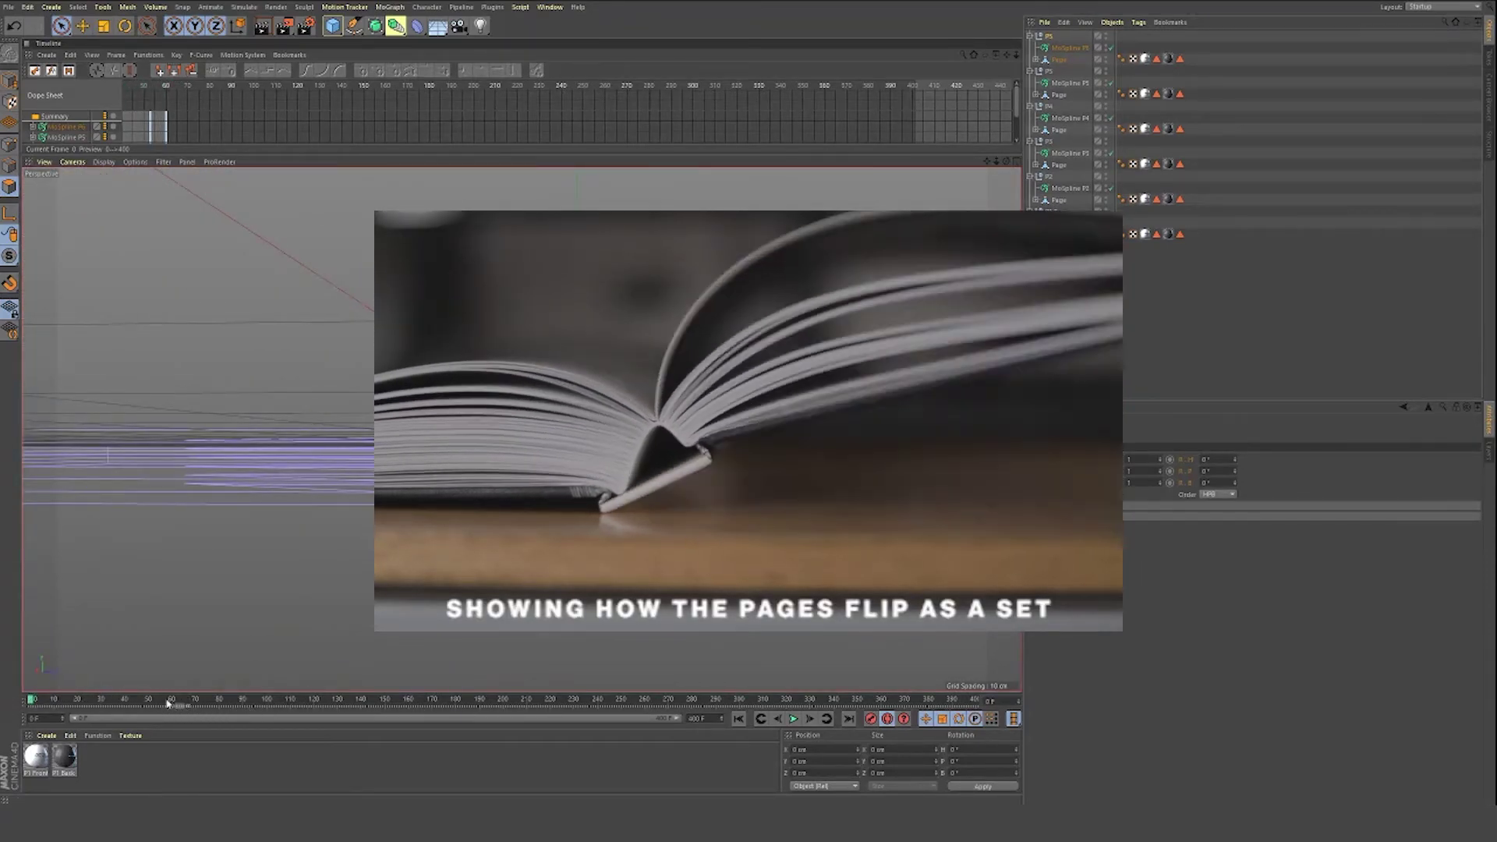
Step: Go to frame 60 and set the P6 null's Y position to 0 cm there
left_click_drag(167, 700, 172, 700)
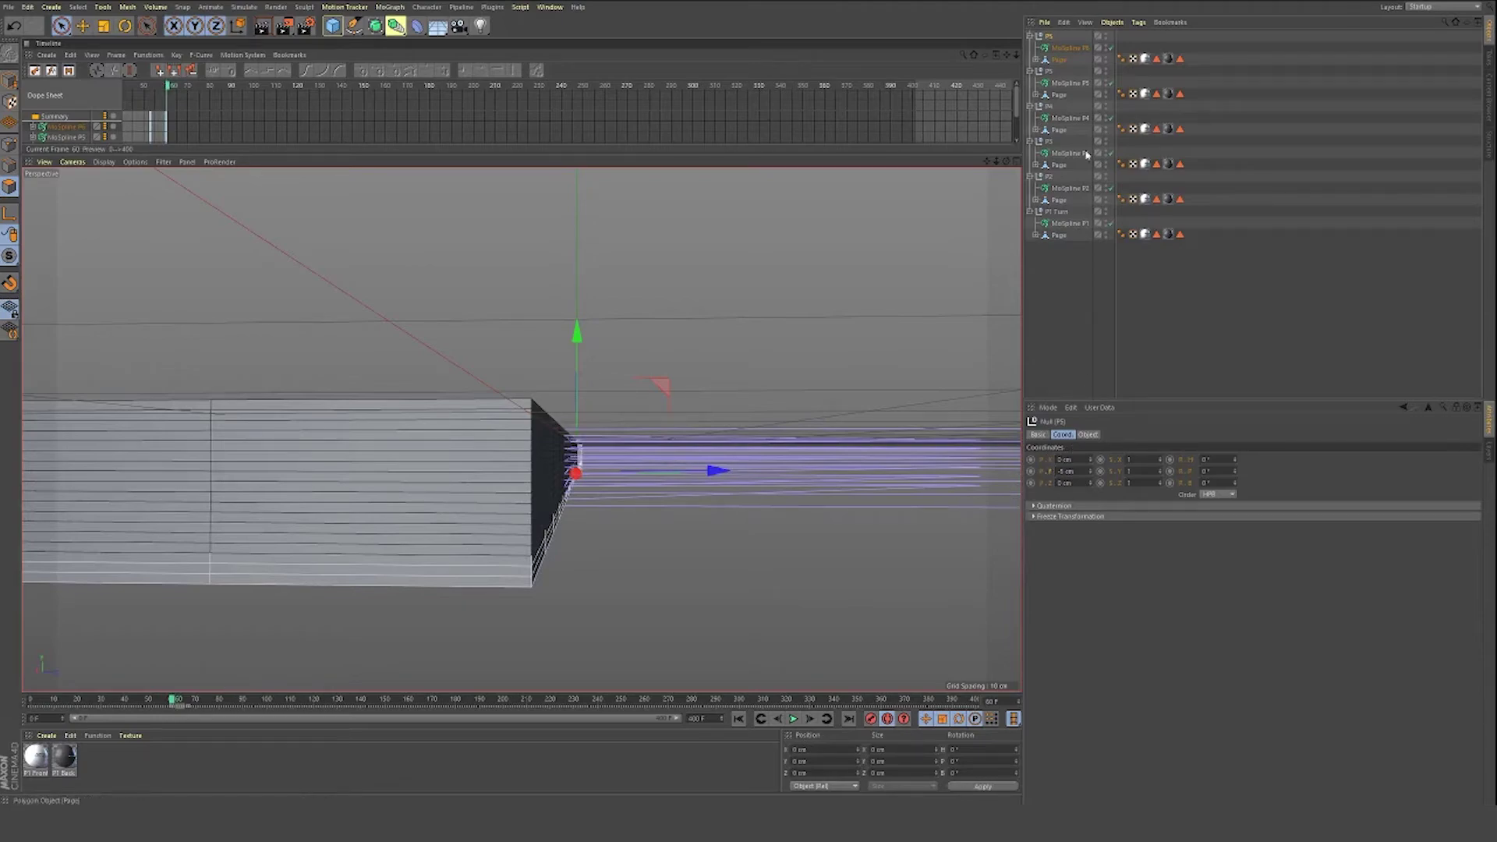
left_click(1061, 212)
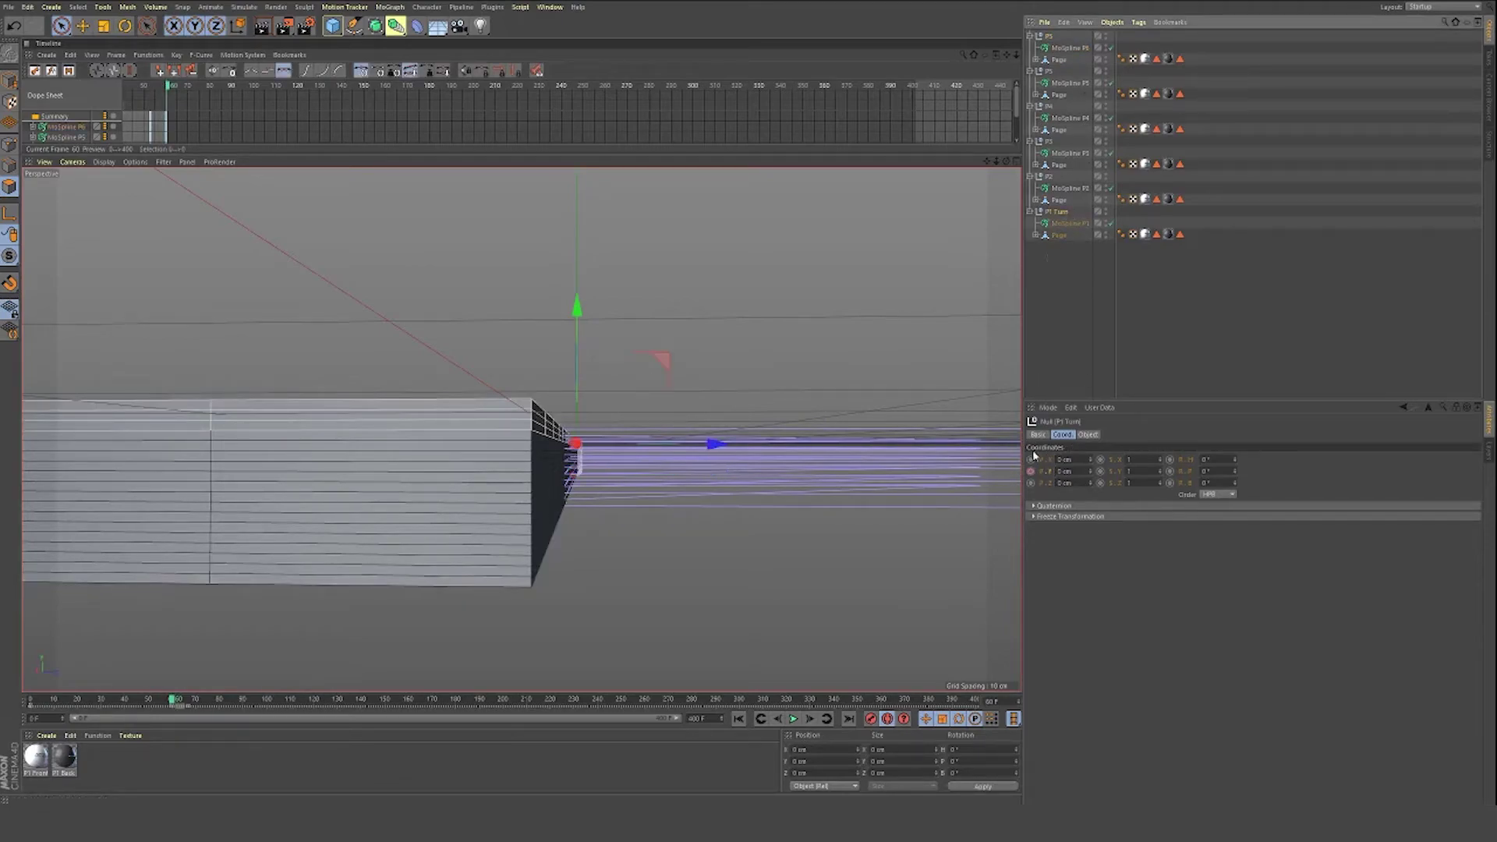
left_click(1047, 39)
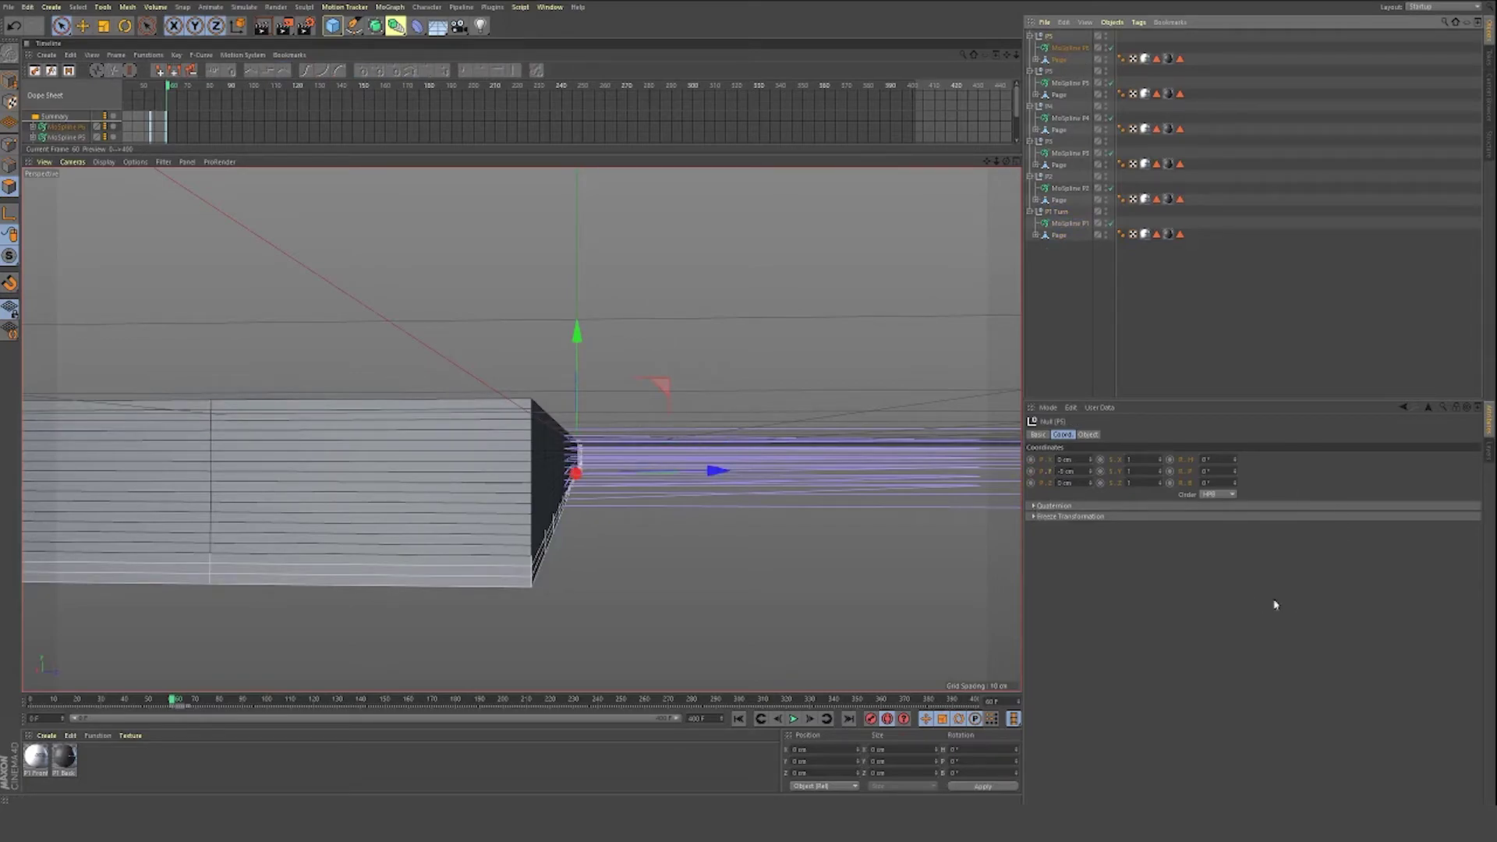
double_click(1079, 470)
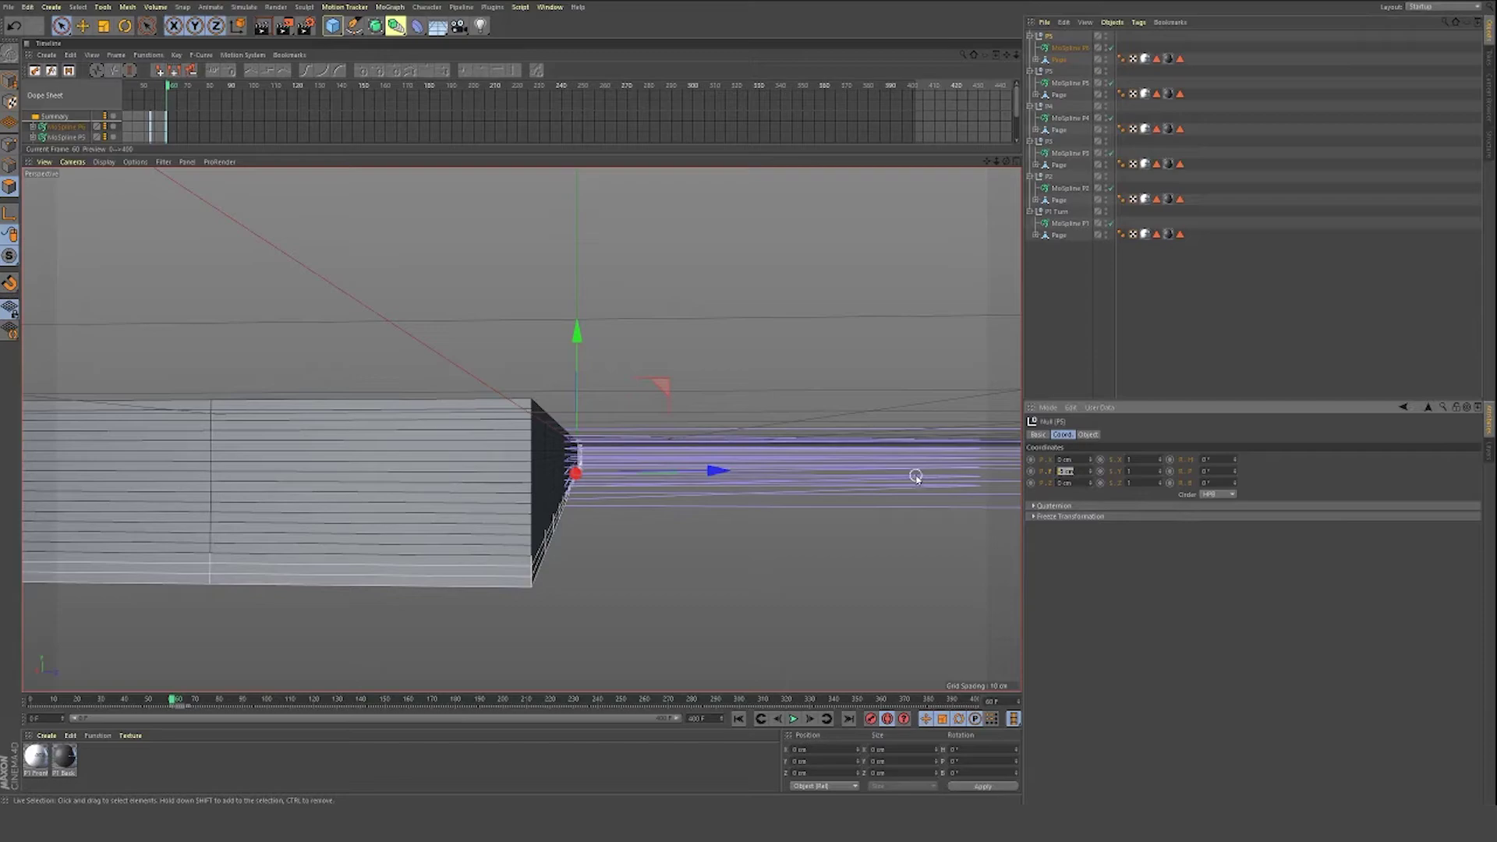
type("0")
key("Return")
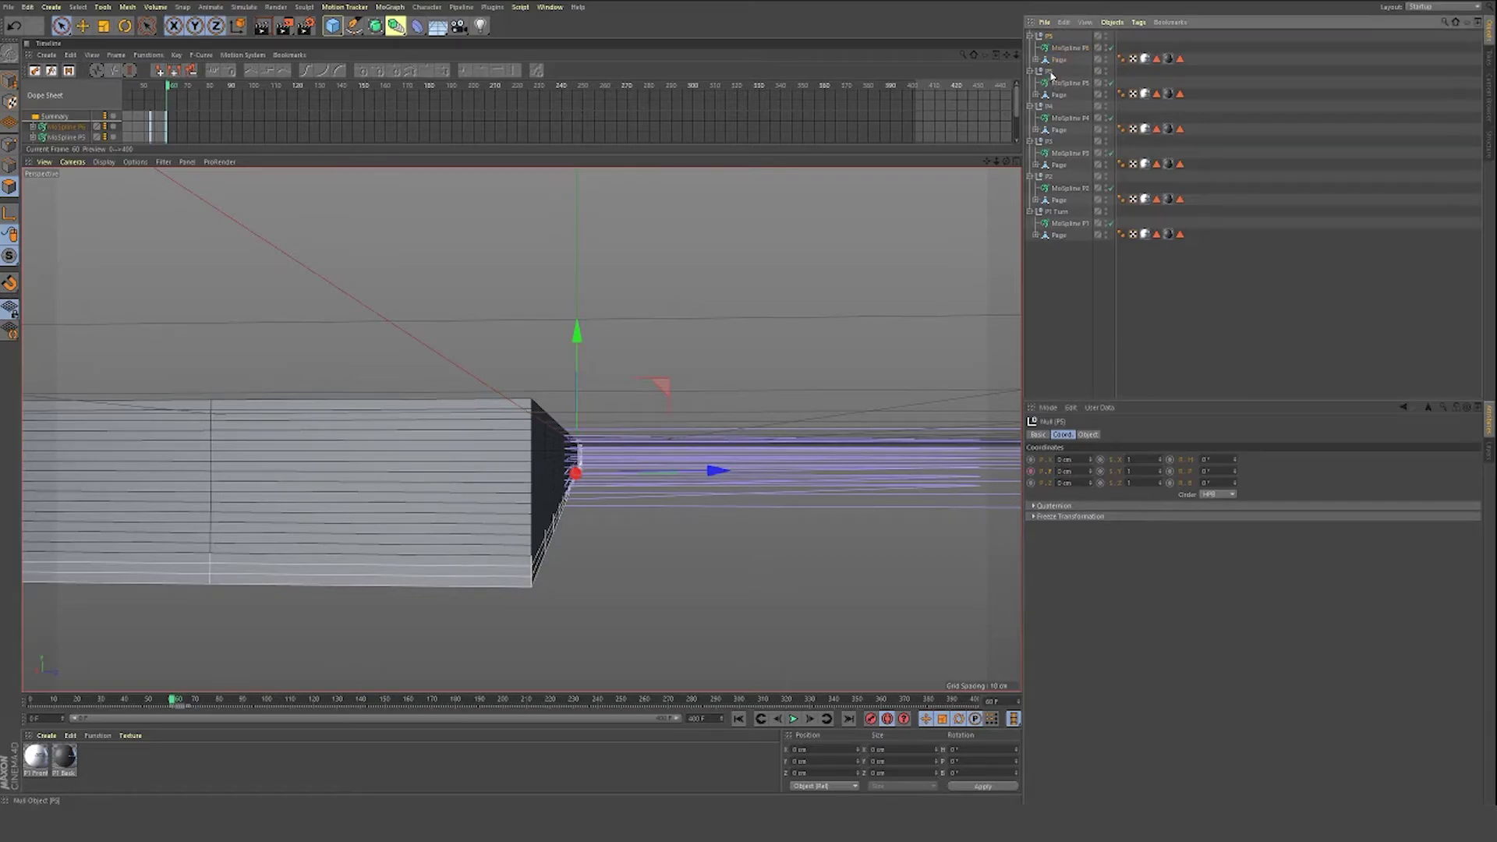
Step: Raise the P5 and P4 nulls in Y at frame 60 so they follow one level apart beneath P6 in the reversed stack
left_click(1049, 72)
double_click(1066, 471)
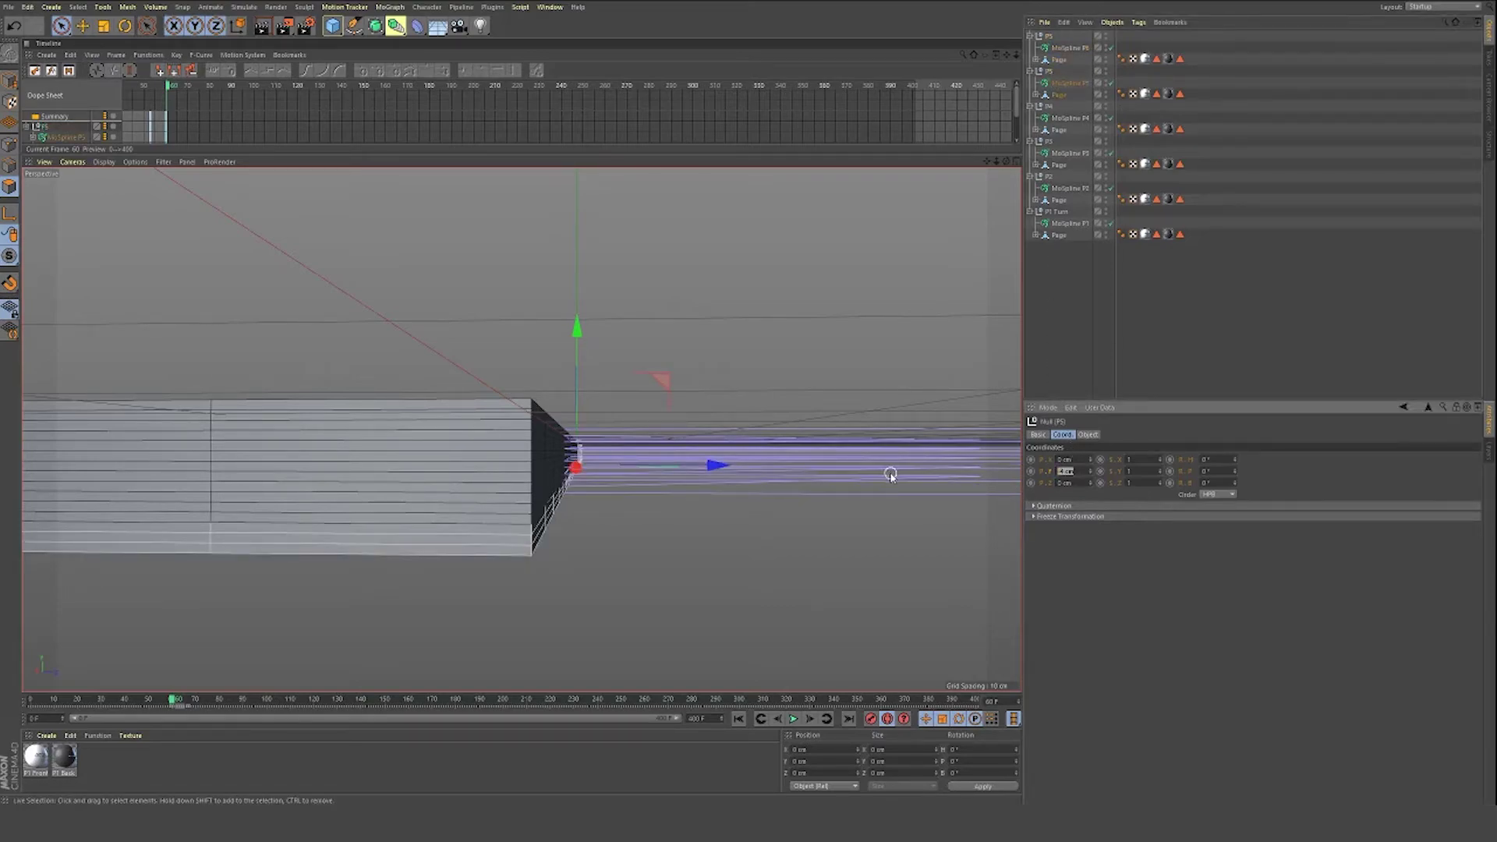
left_click(1062, 36)
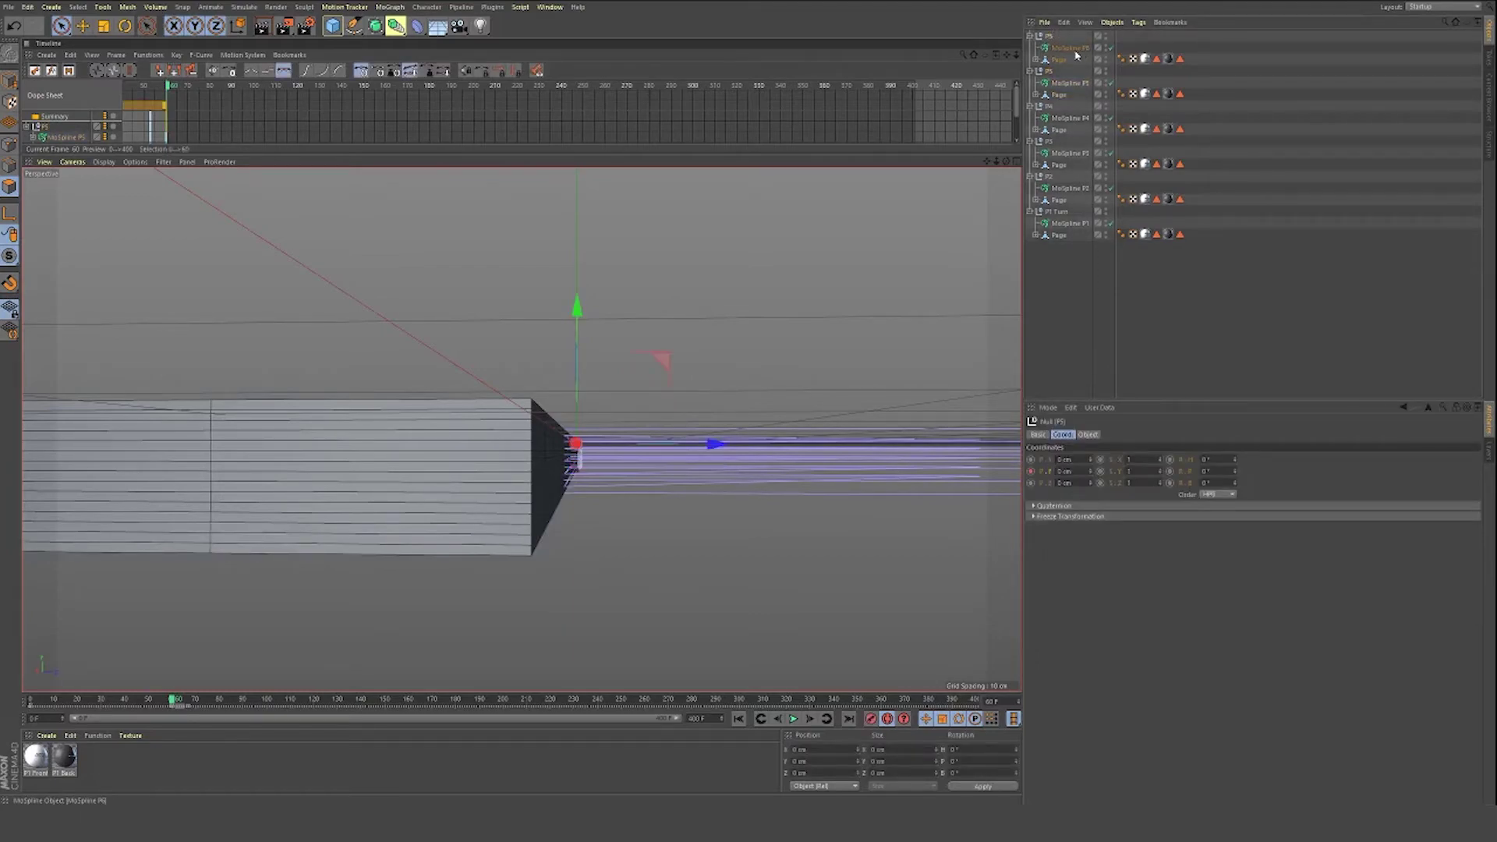
left_click(1048, 71)
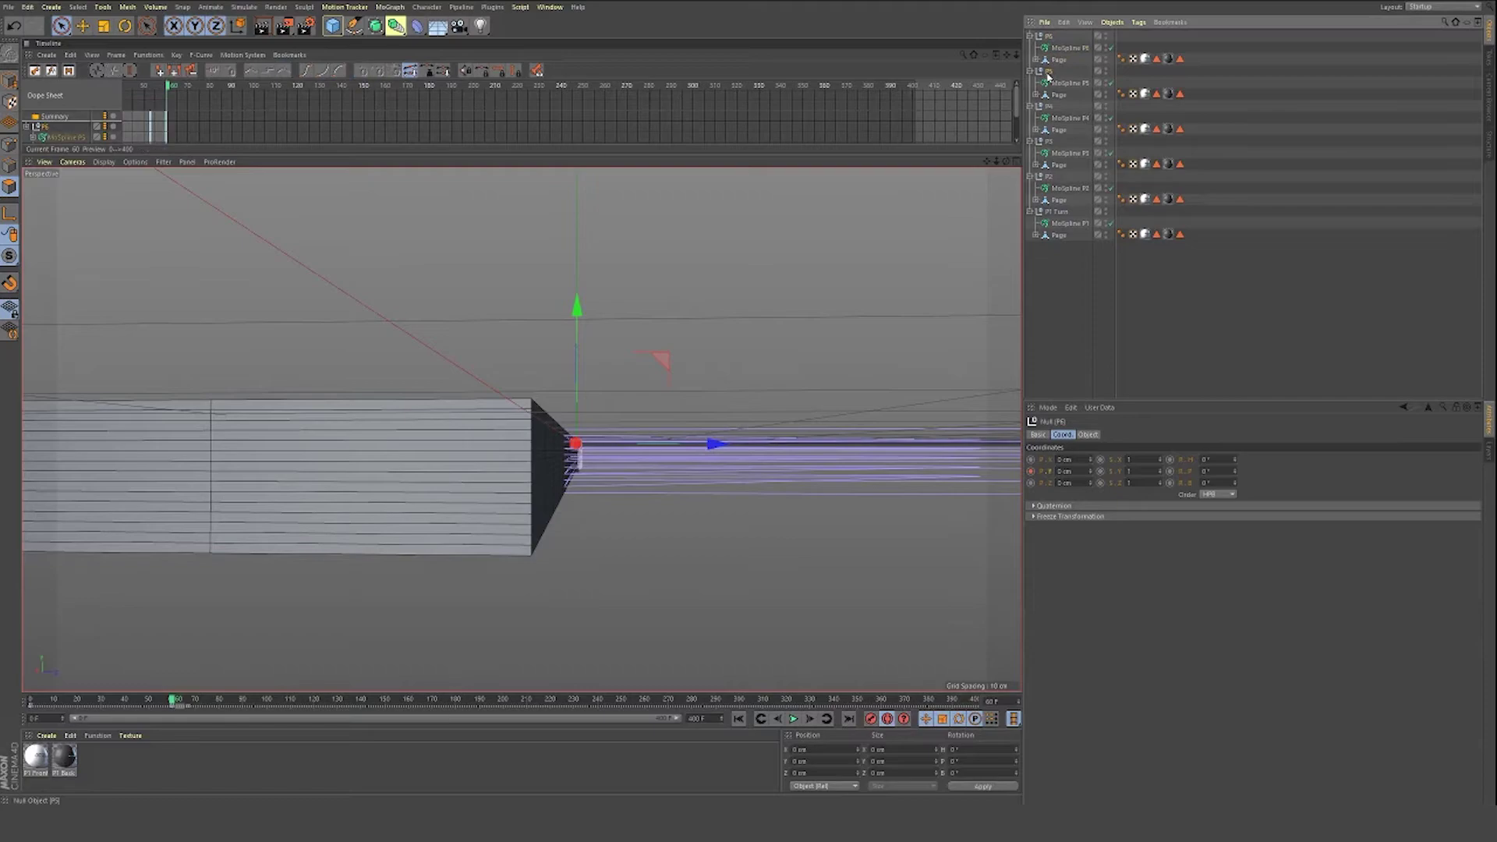
double_click(1068, 472)
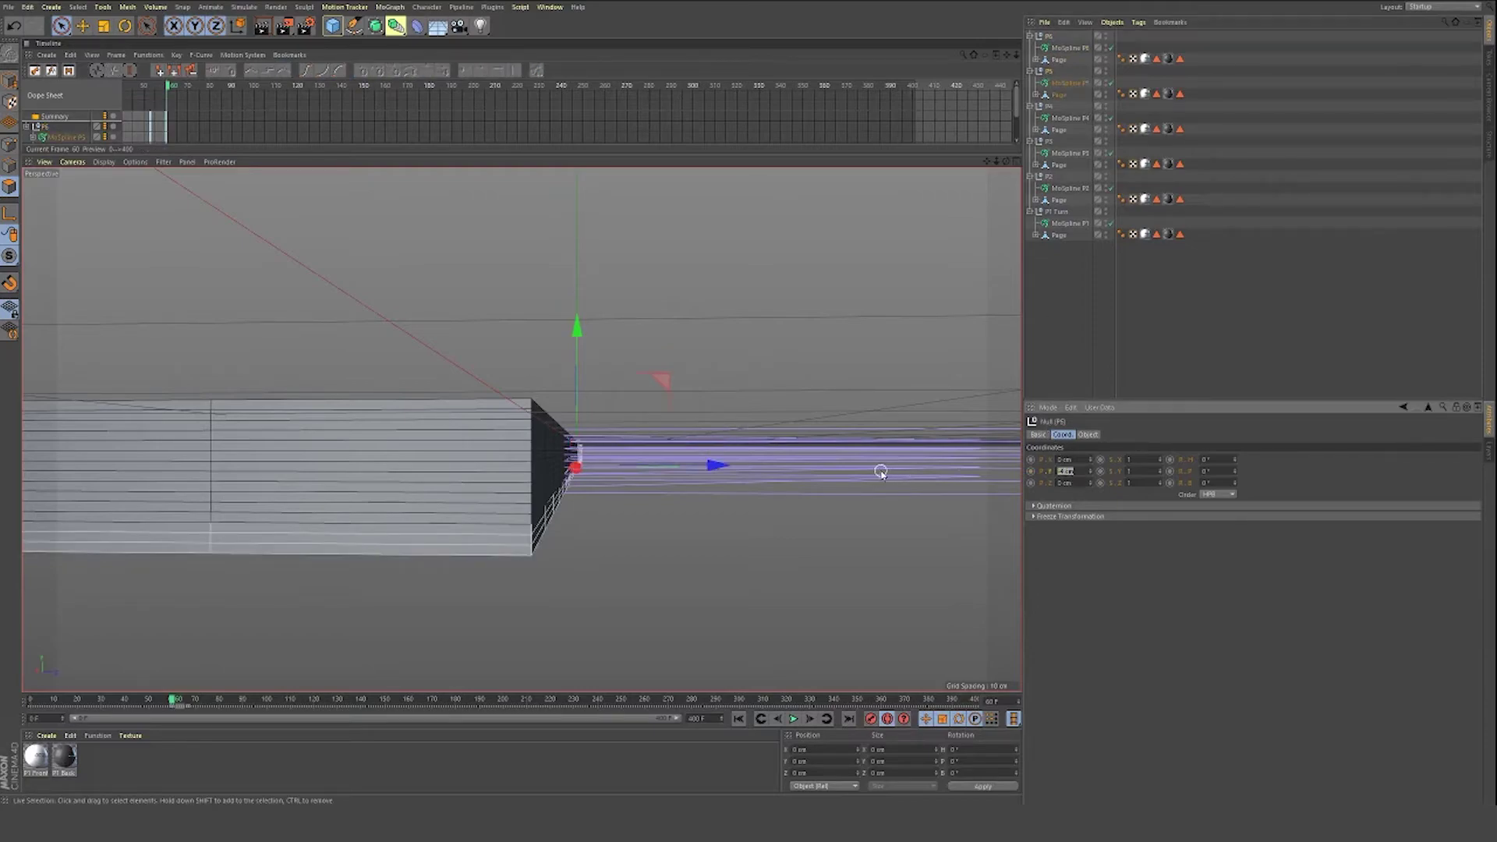
left_click(1049, 106)
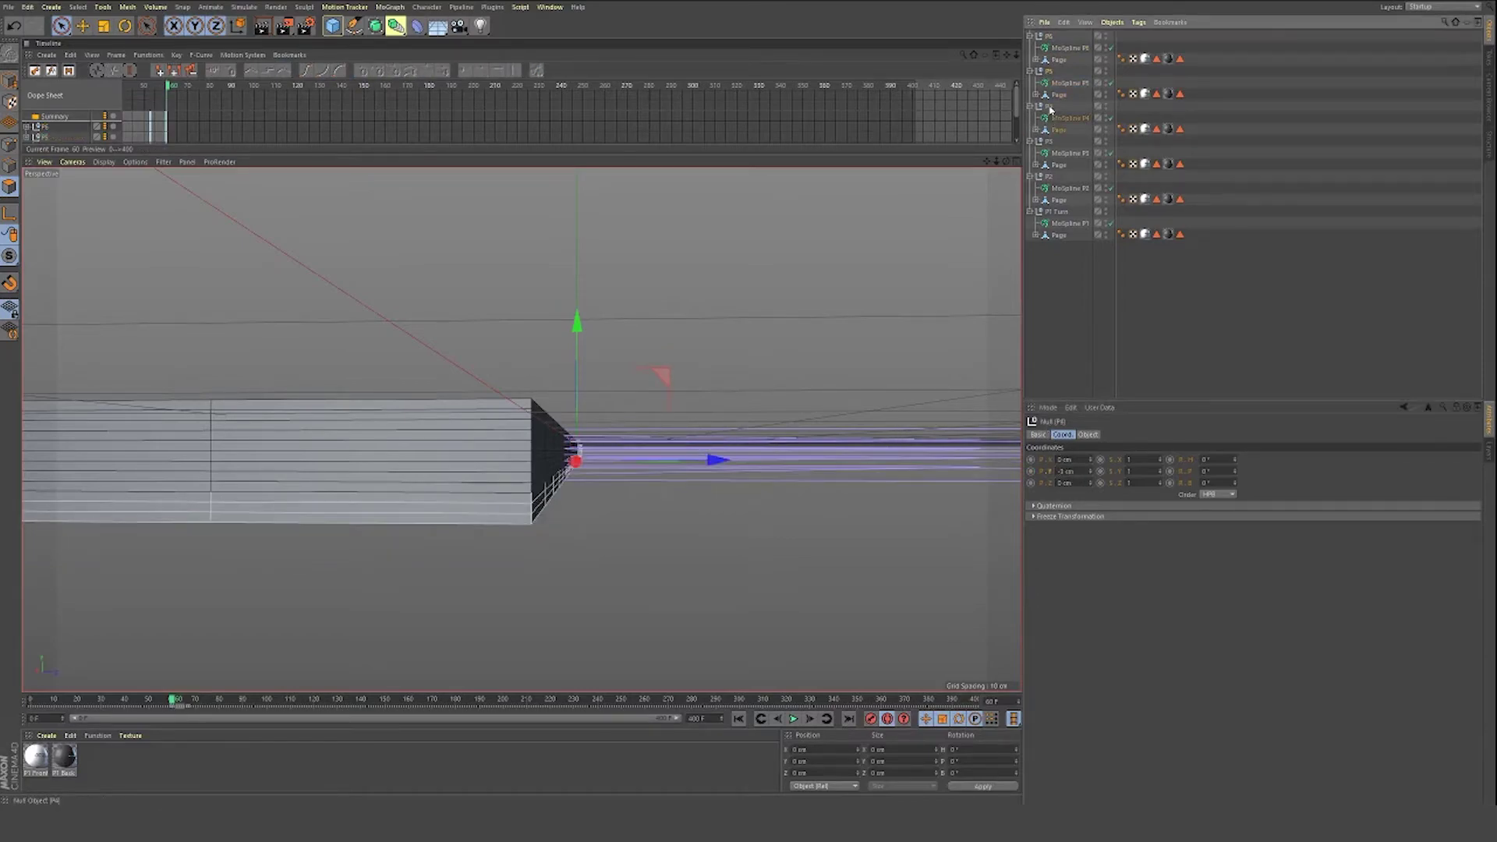
left_click_drag(1077, 472, 952, 471)
type("-11")
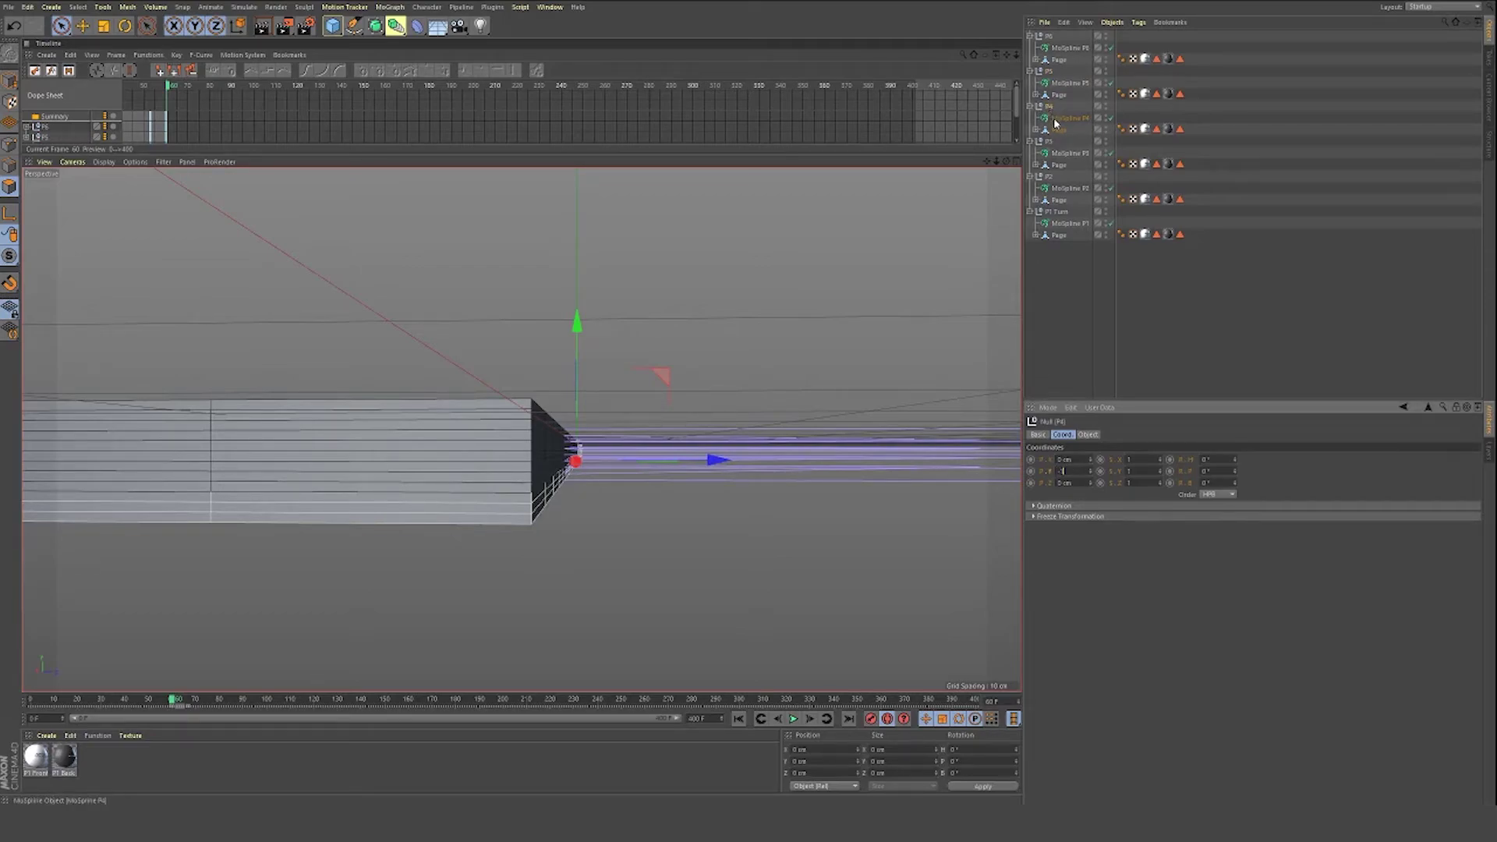
Step: Lower the P3, P2 and P1 Turn nulls in Y at frame 60 one level apart, ending with P1 Turn at -5 cm
left_click(1050, 142)
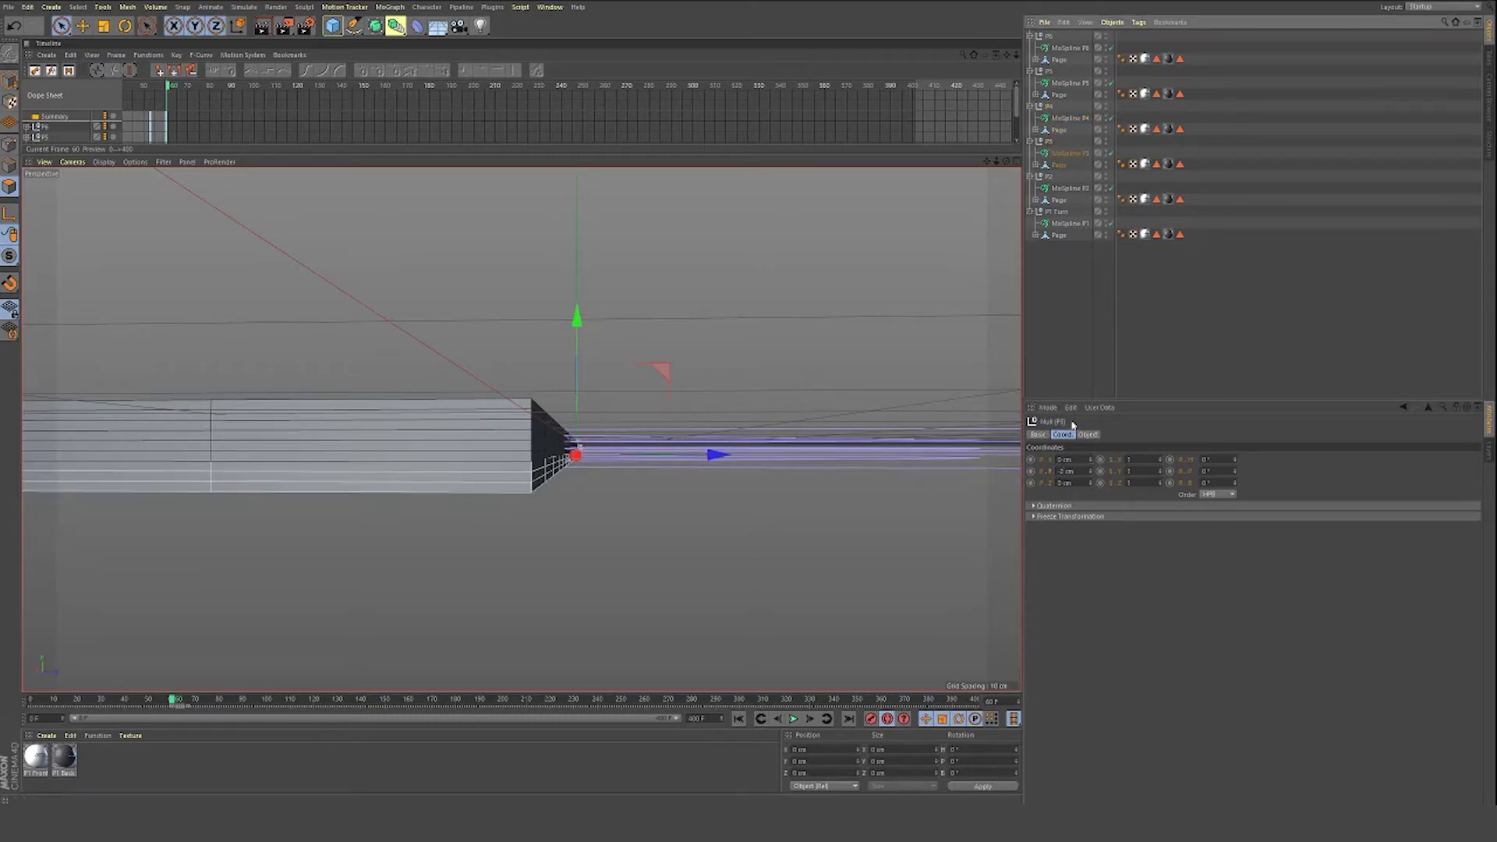
left_click(1079, 471)
left_click_drag(1079, 472, 876, 474)
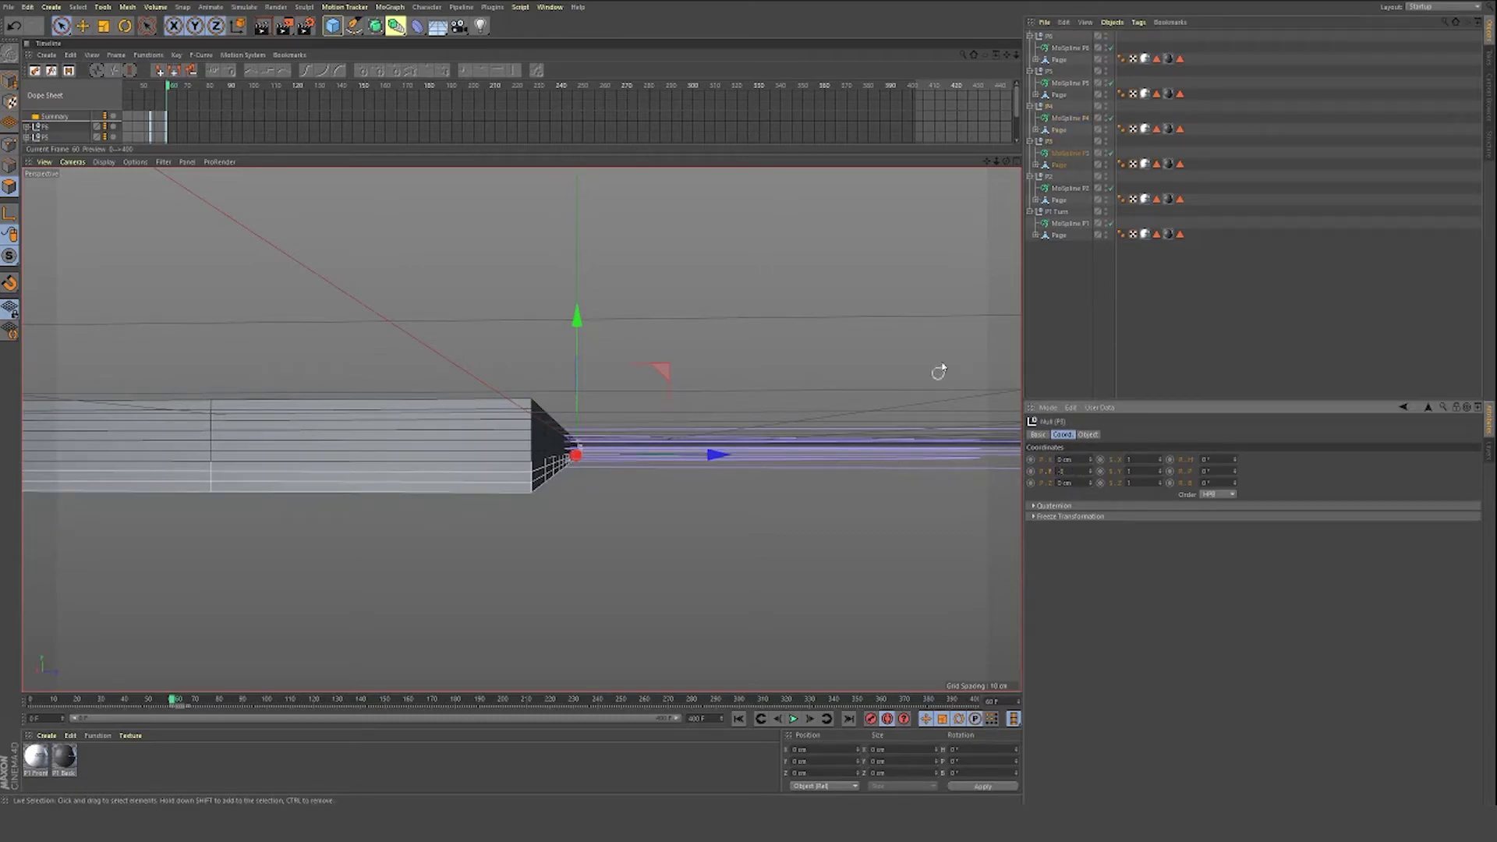
left_click(1050, 177)
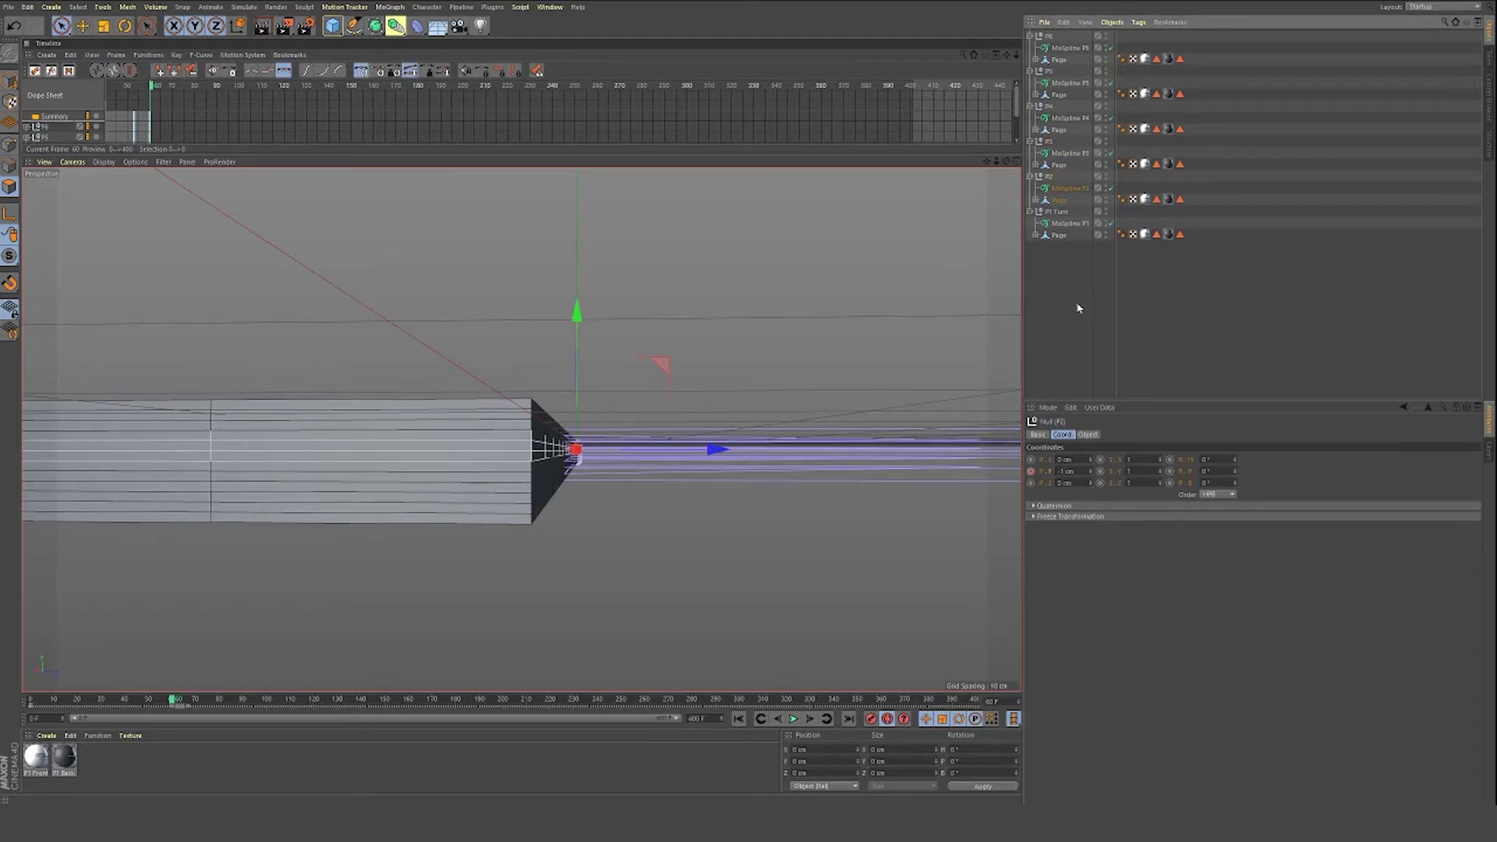
left_click(1075, 471)
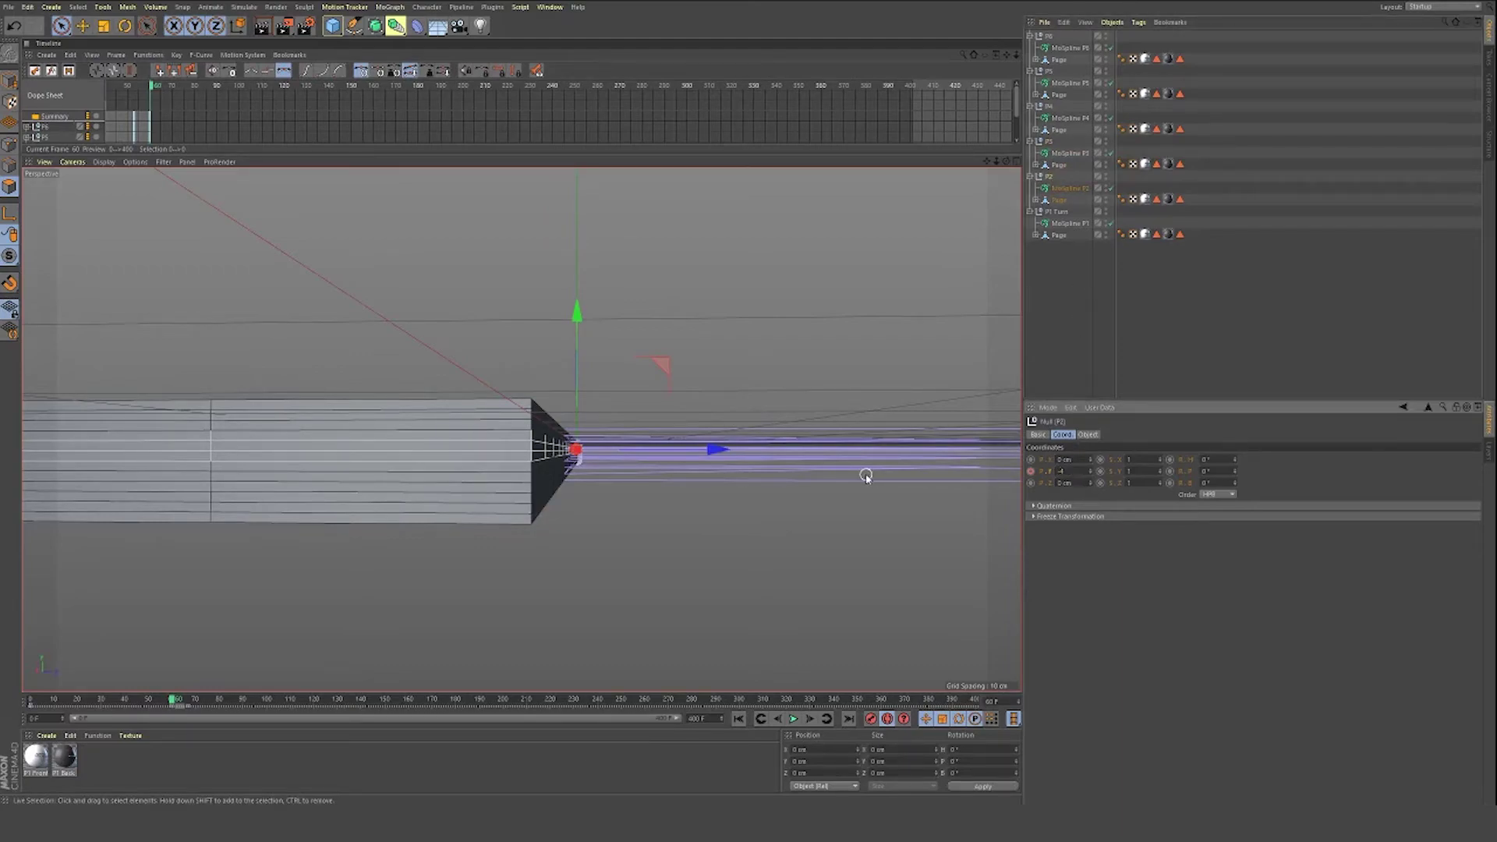
left_click(1057, 212)
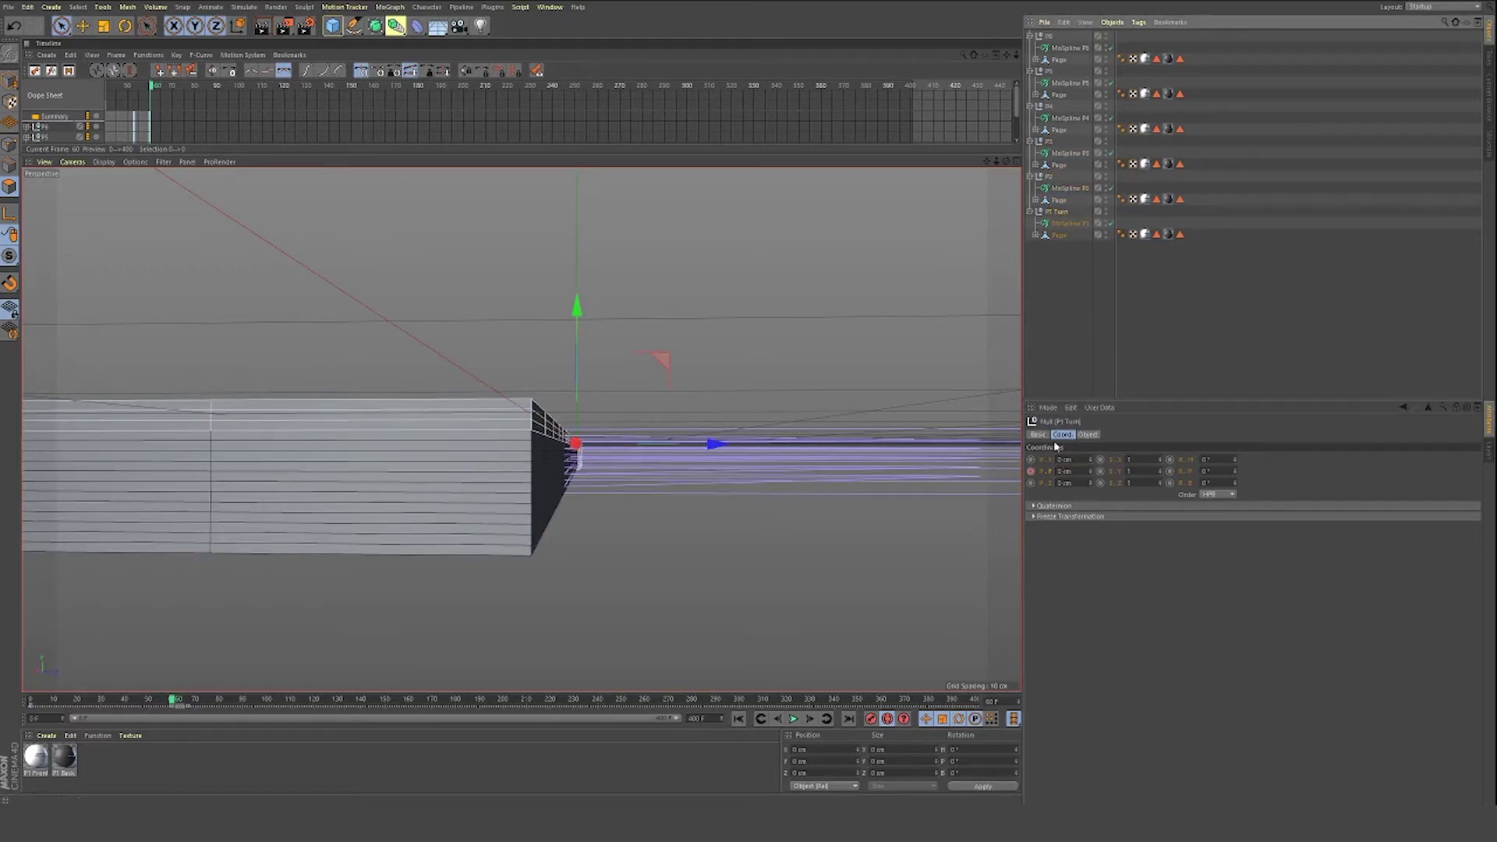
left_click(1077, 471)
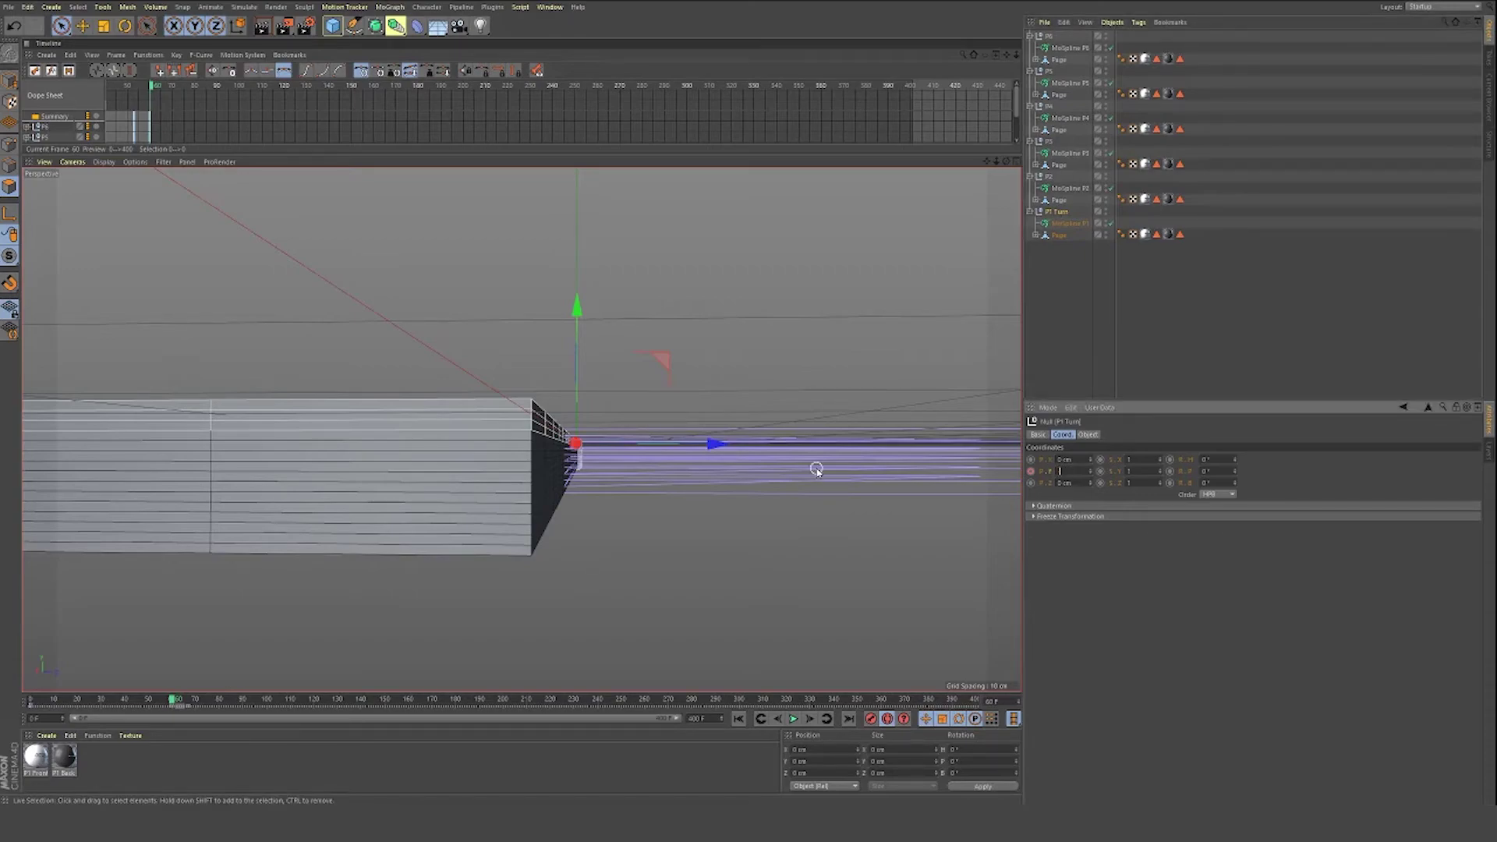
key("Tab")
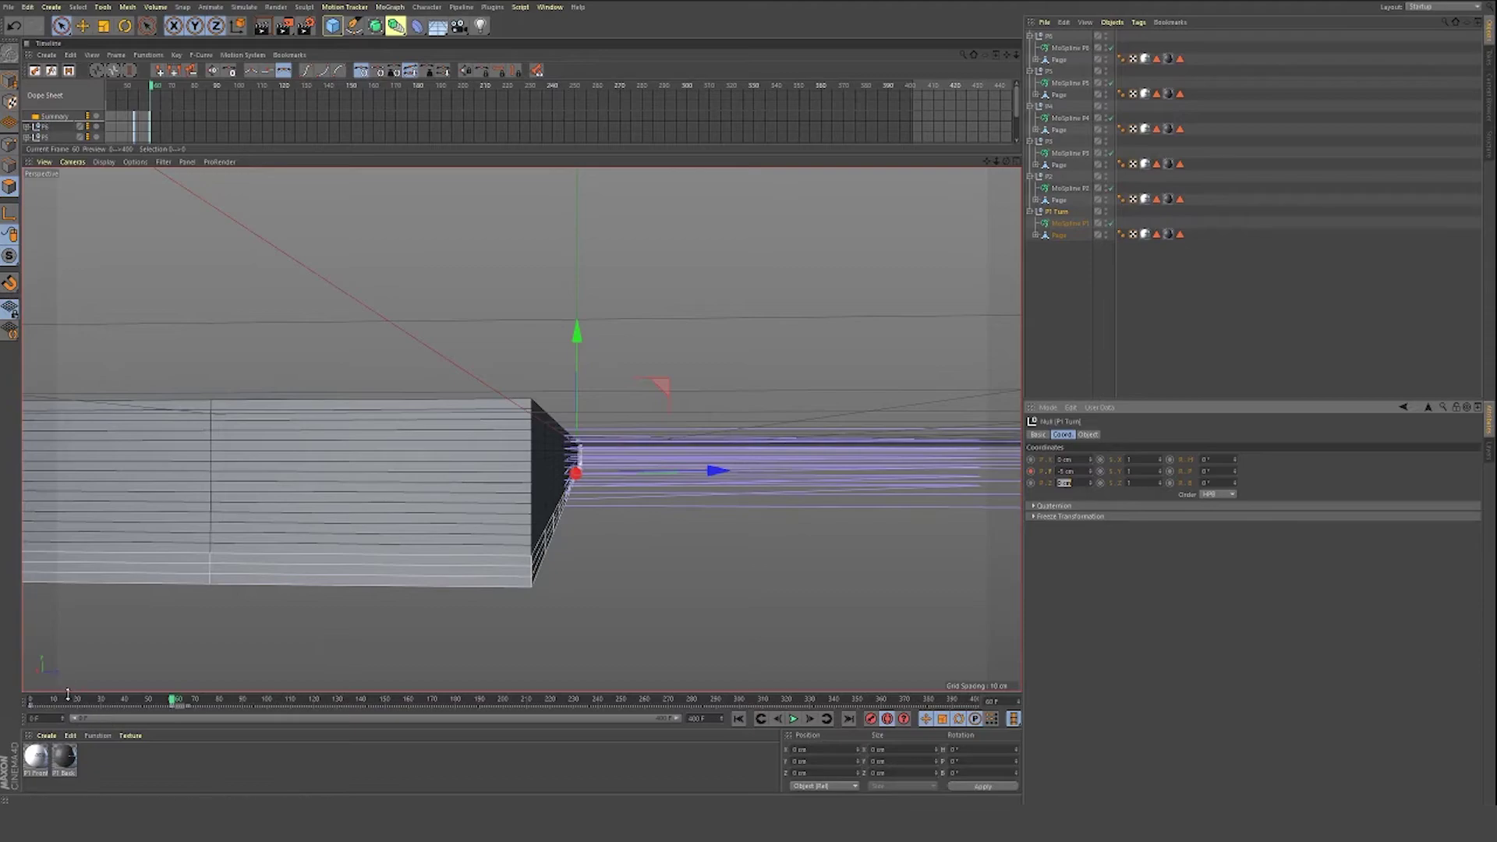
Step: Return to frame 0, select the P6 null and play the animation to check the reversed page stacking
left_click_drag(172, 699, 30, 700)
left_click(1051, 36)
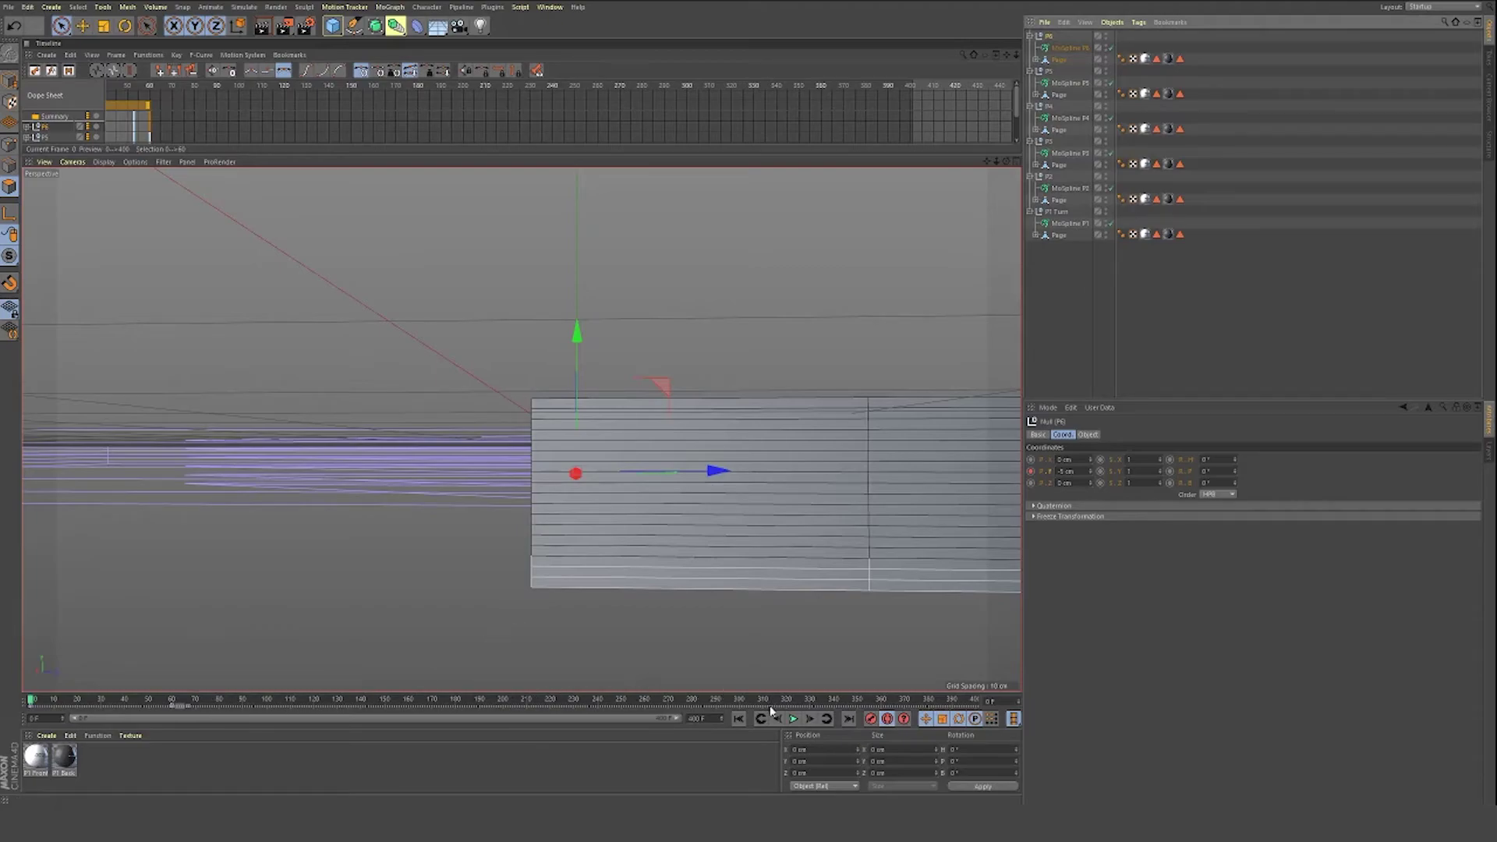
left_click(793, 719)
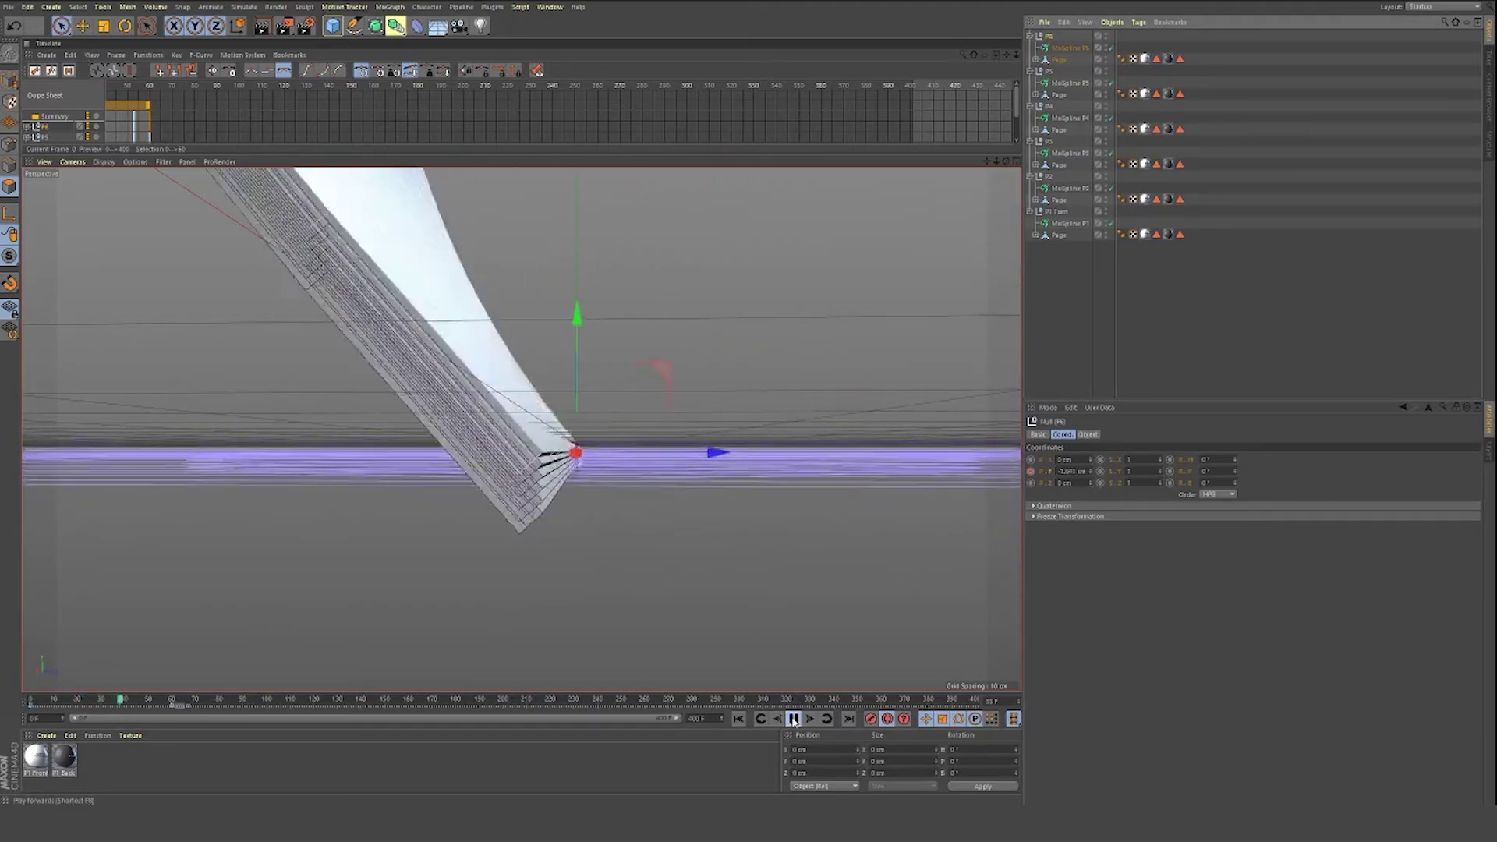
left_click(793, 719)
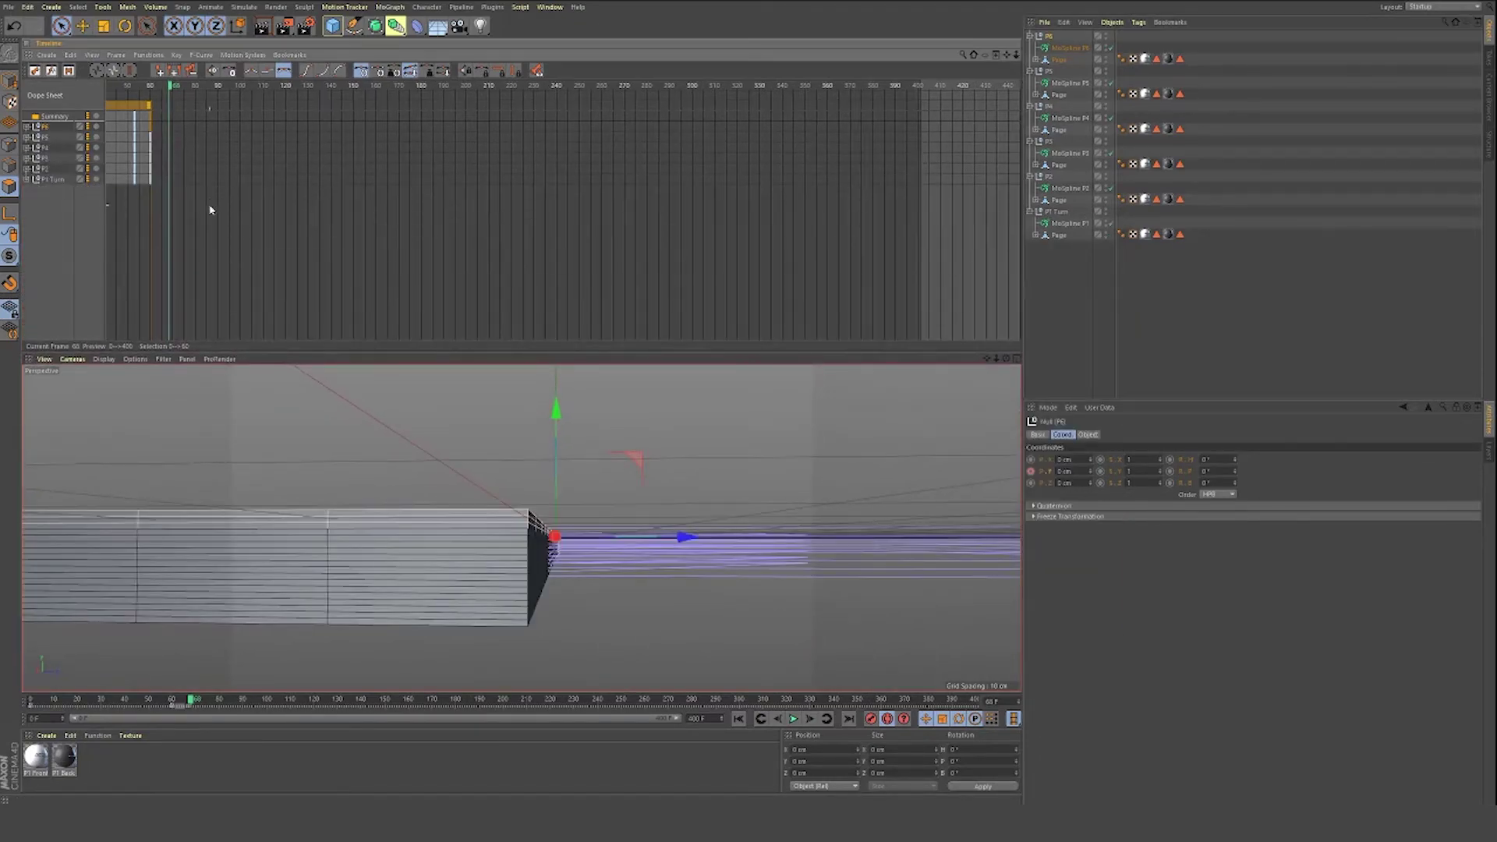
Step: Shift the P2 through P6 keyframes to start around frame 61, and the P3 through P6 keyframes to start at frame 122
key("h")
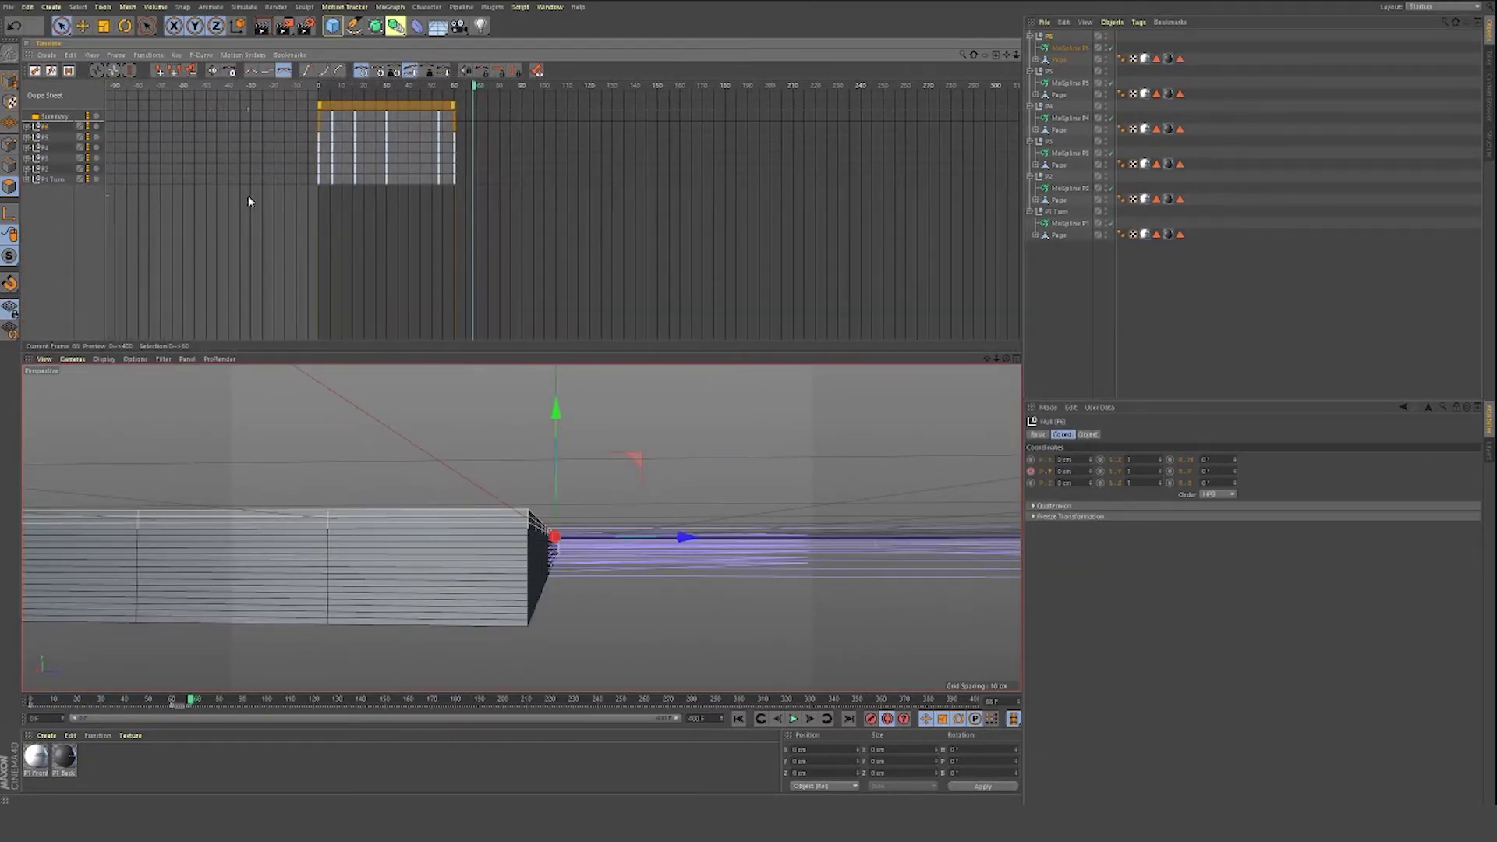
middle_click_drag(437, 166, 401, 163, "alt")
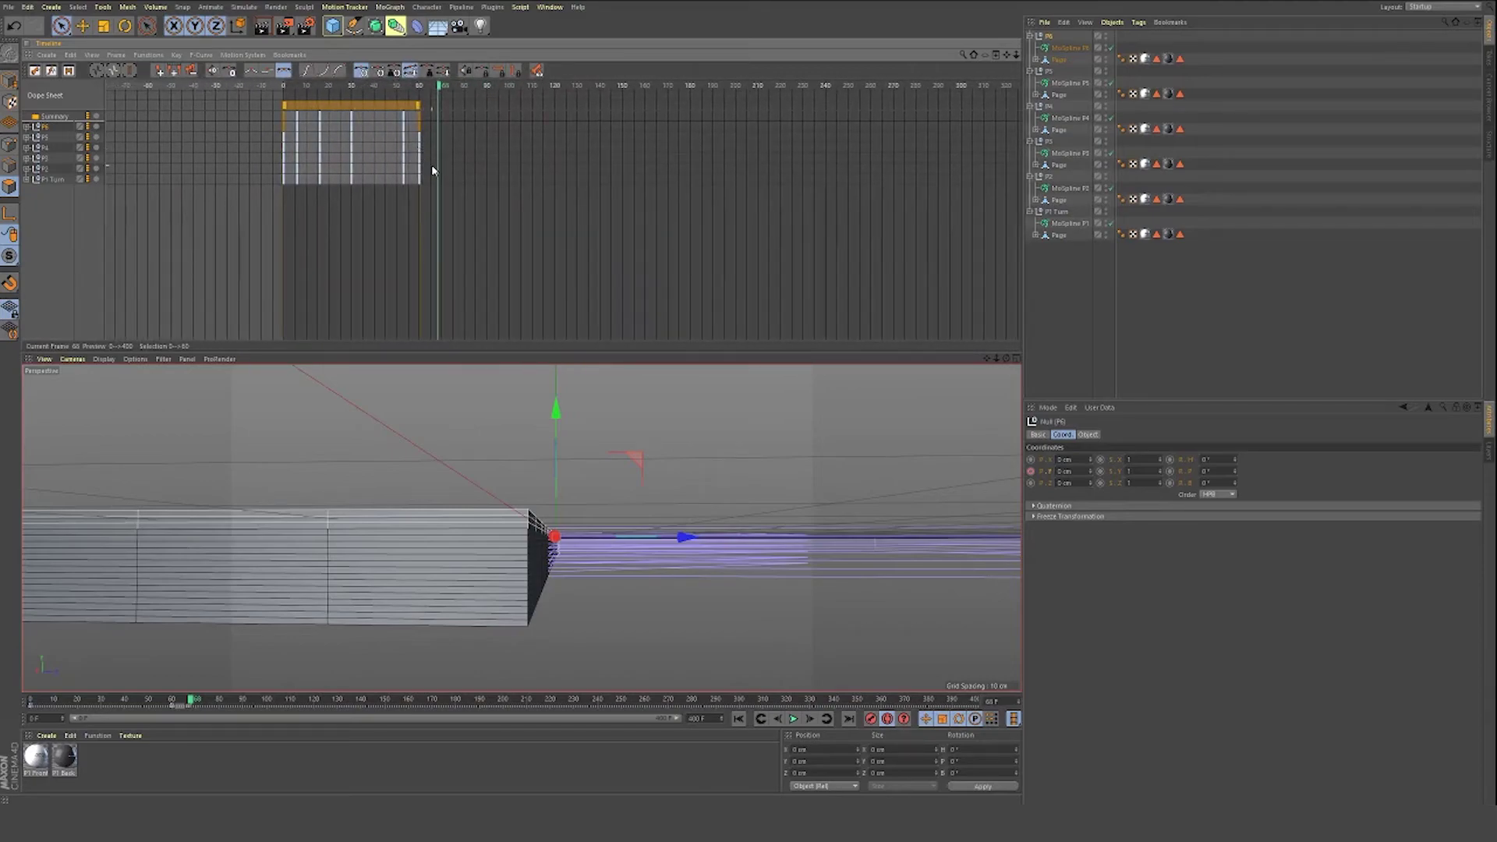
left_click_drag(433, 170, 422, 132)
left_click(585, 136)
left_click_drag(582, 159, 561, 133)
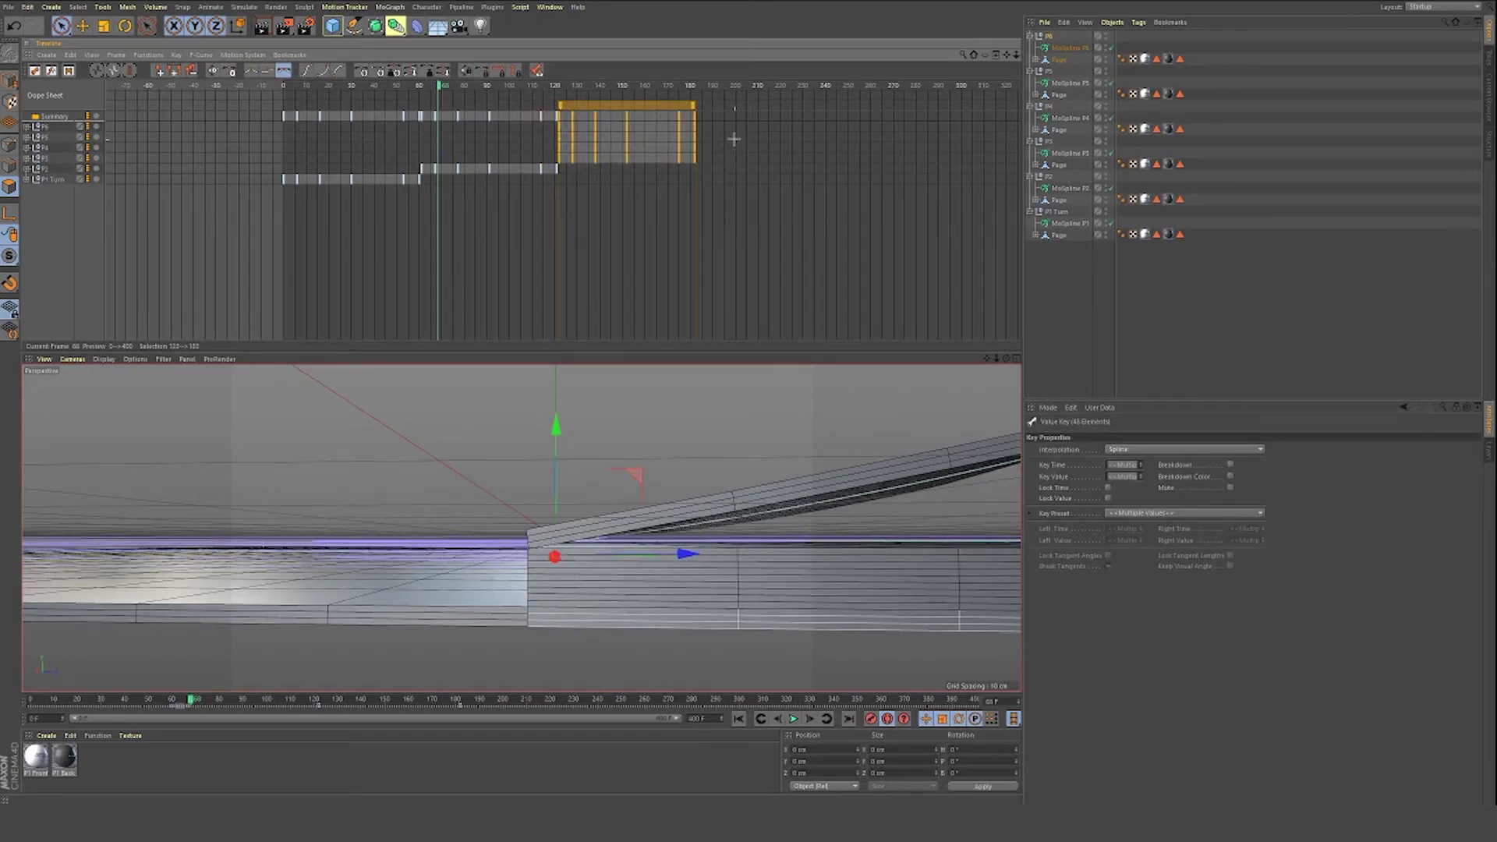
Step: Stagger the P4, P5 and P6 keyframes to start around frames 183, 244 and 305, so each page turns after the previous one
mouse_move(706, 152)
left_mouse_down()
mouse_move(693, 136)
mouse_move(500, 119)
mouse_move(698, 133)
left_mouse_up()
left_click(821, 186)
mouse_move(823, 134)
left_mouse_down()
mouse_move(685, 131)
mouse_move(836, 131)
left_mouse_up()
left_click(850, 178)
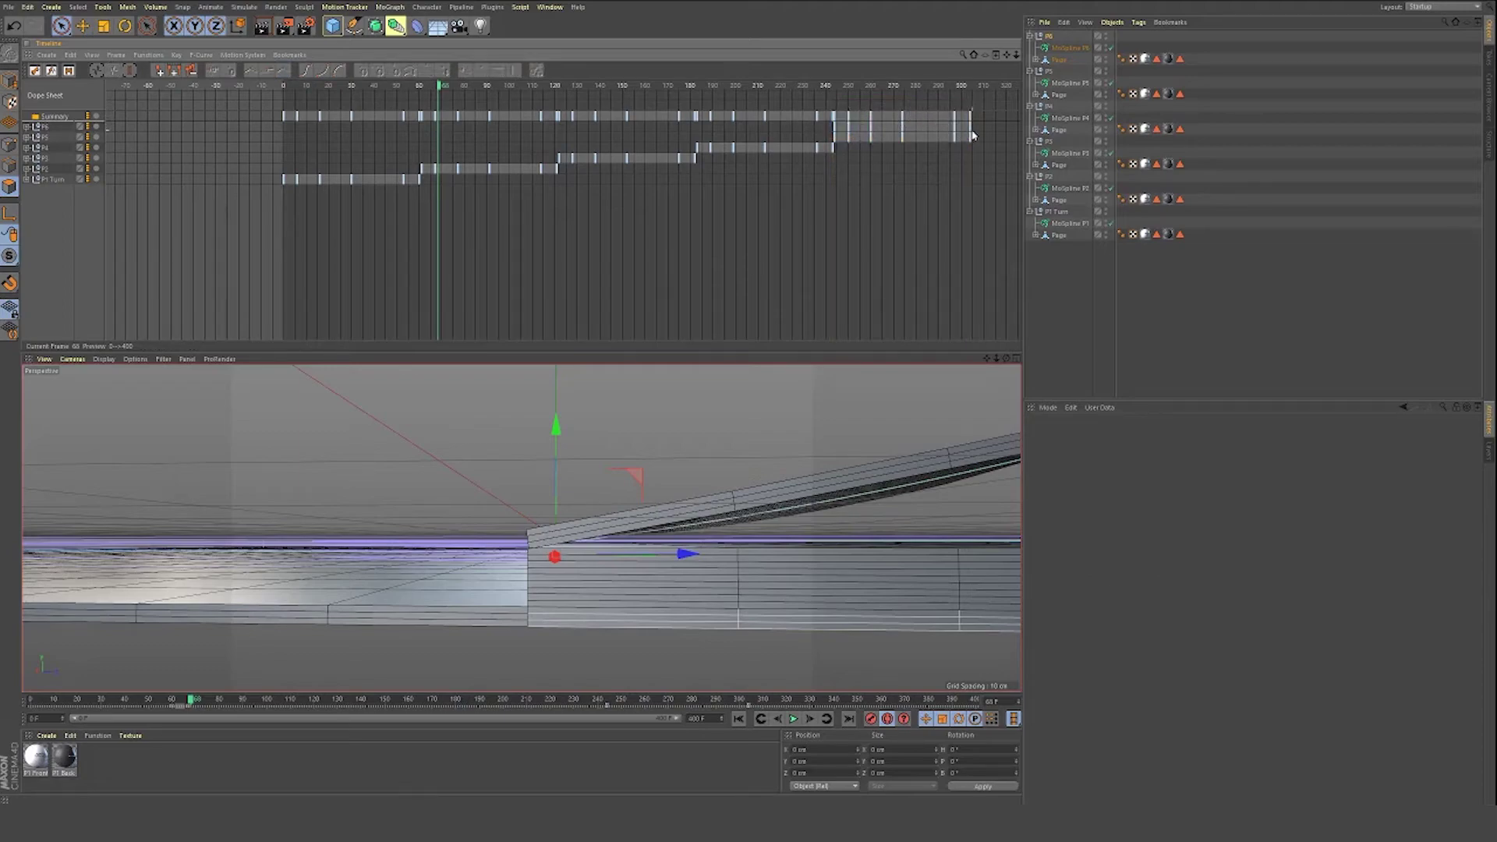
left_click_drag(974, 110, 974, 152)
left_click(956, 179)
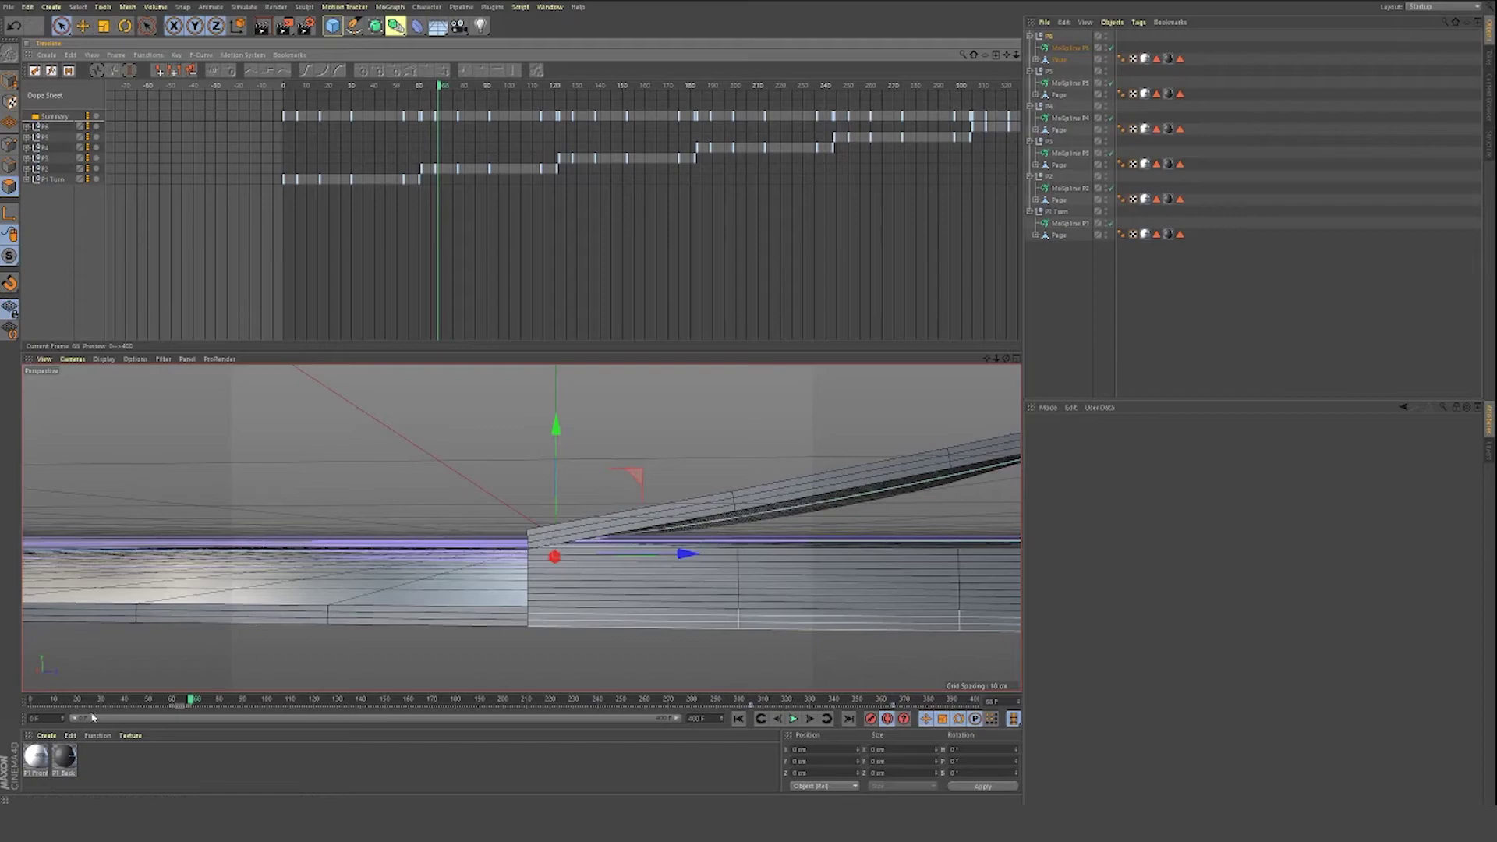
Step: Play the staggered page turns from frame 0 with the whole book in view, and return to frame 0
left_click_drag(104, 703, 29, 701)
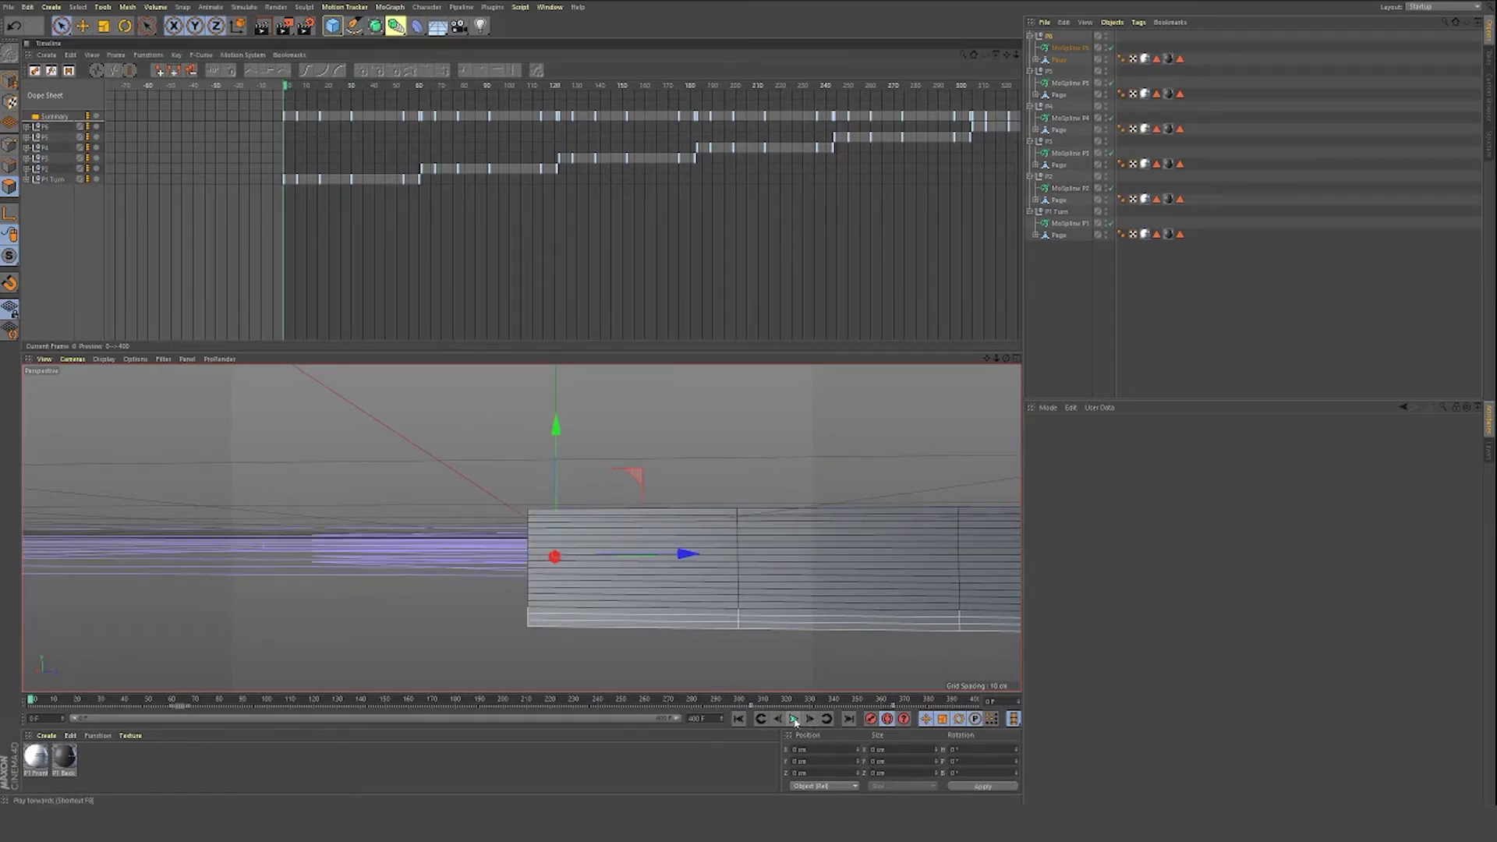
left_click_drag(726, 511, 732, 514, "alt")
left_click(793, 718)
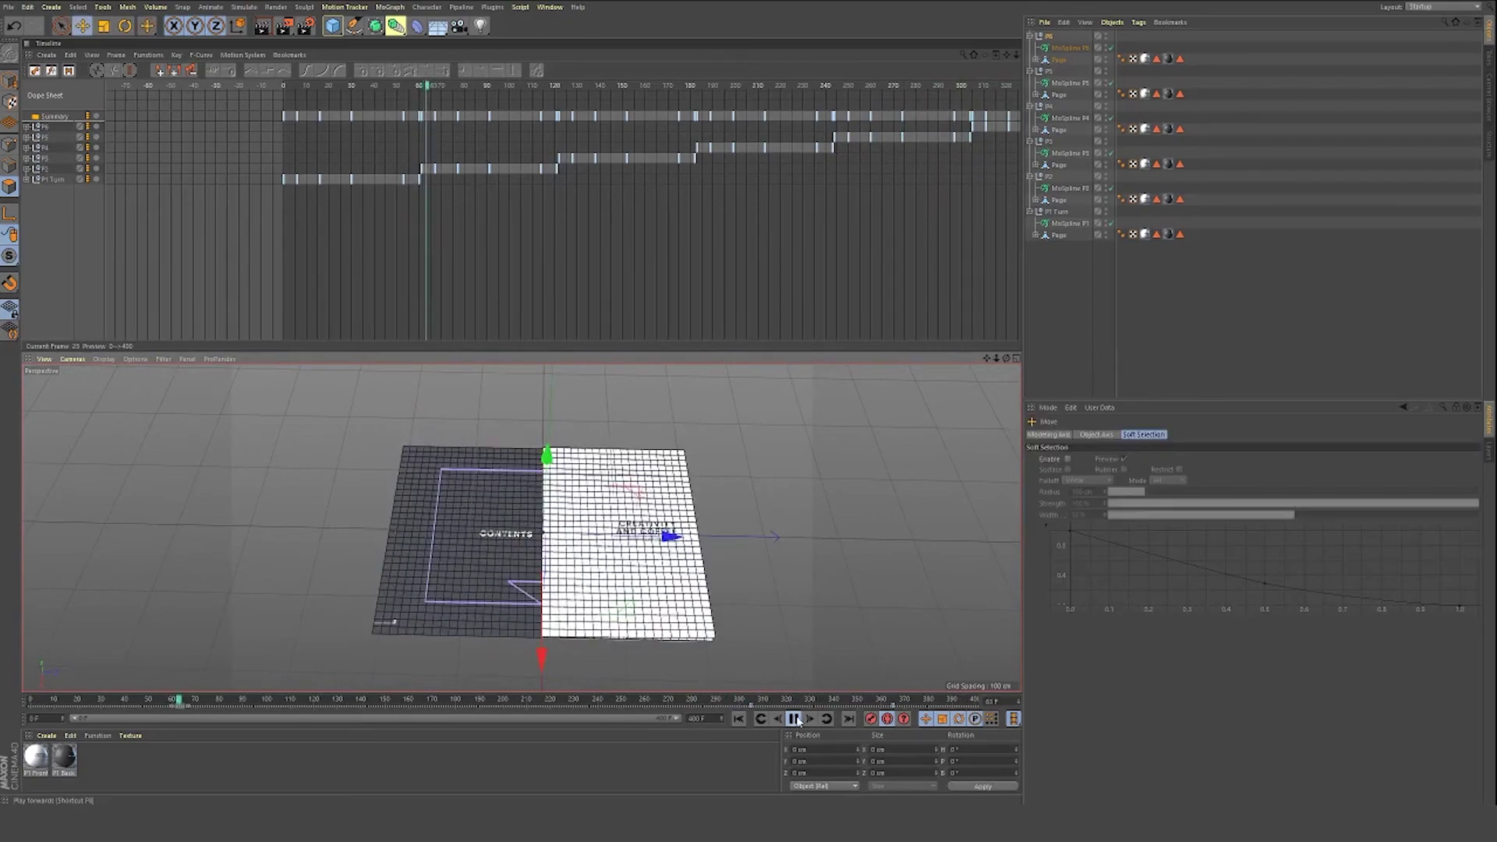
left_click(792, 718)
left_click_drag(99, 701, 30, 699)
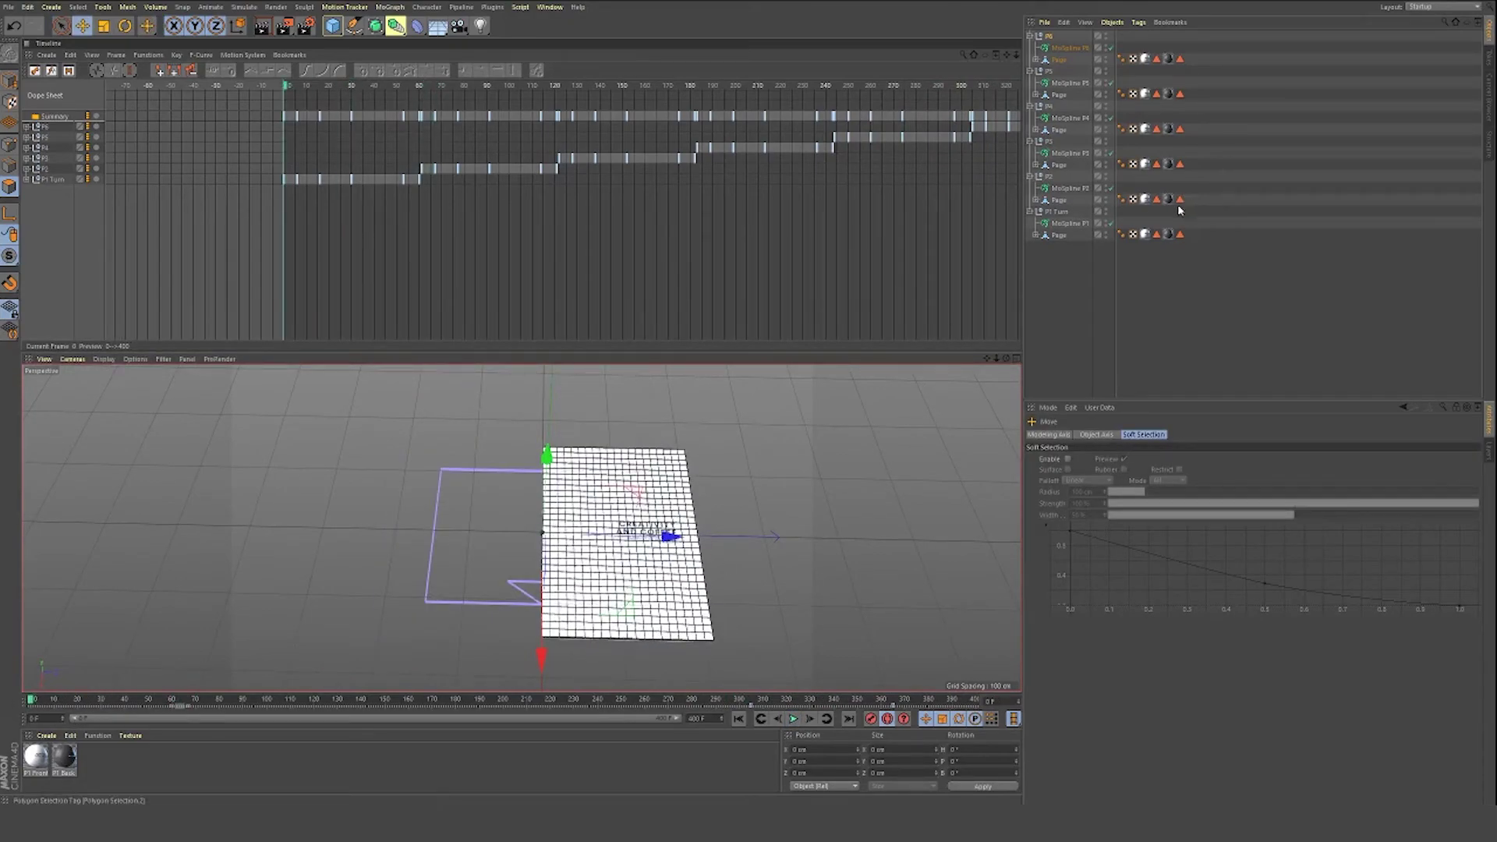
Step: Check the P2 page's front and back texture tags and duplicate the P1 Front and P1 Back materials
left_click(1145, 200)
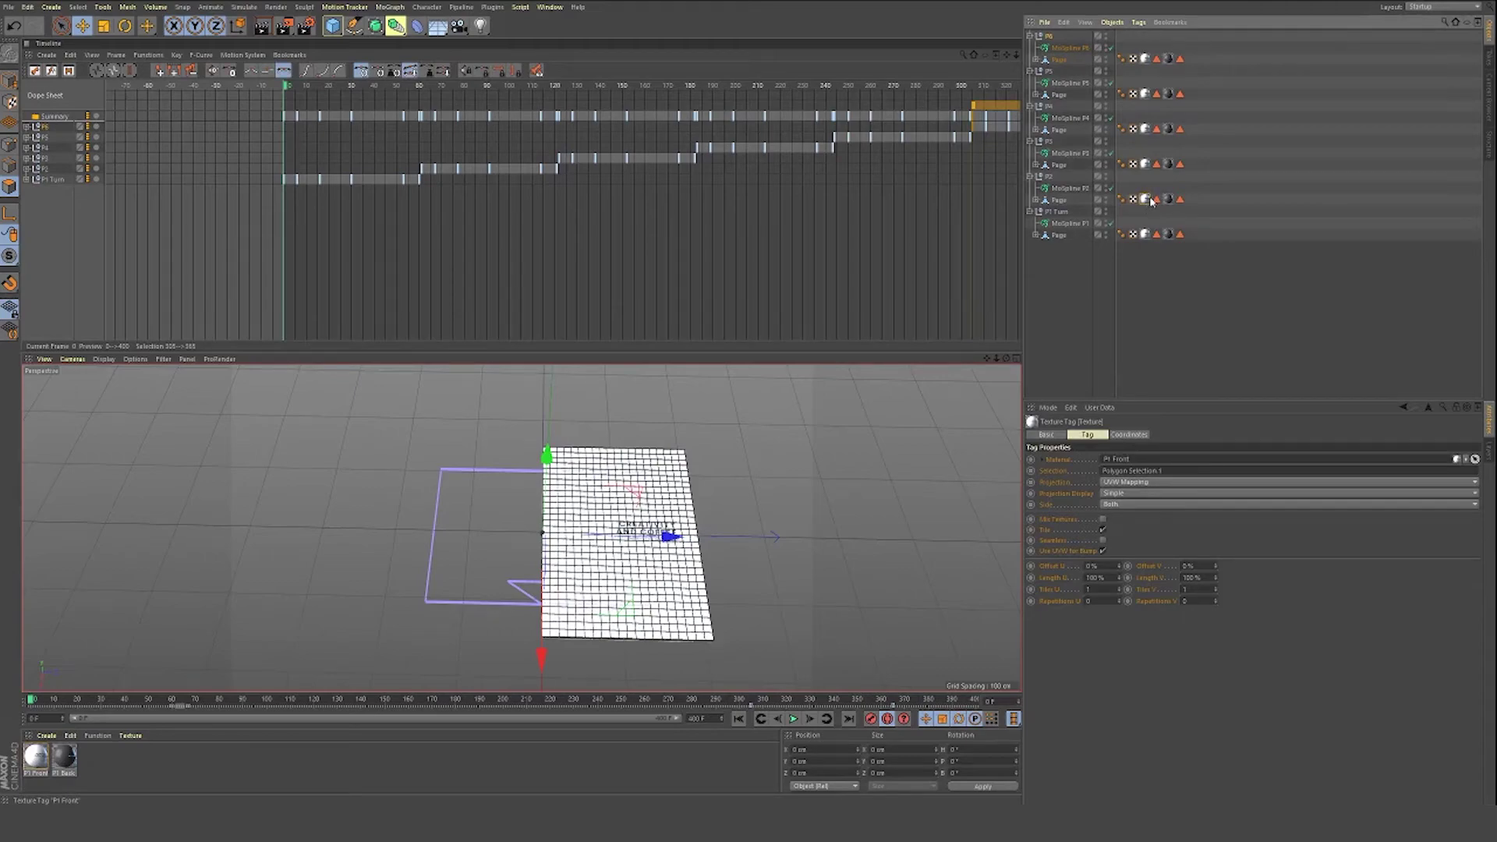
left_click(1169, 199)
left_click(40, 751)
left_click(64, 758, "shift")
left_click_drag(92, 763, 95, 761, "ctrl")
Step: Assign the duplicated front and back materials to the P2 page's two texture tags
left_click(93, 760)
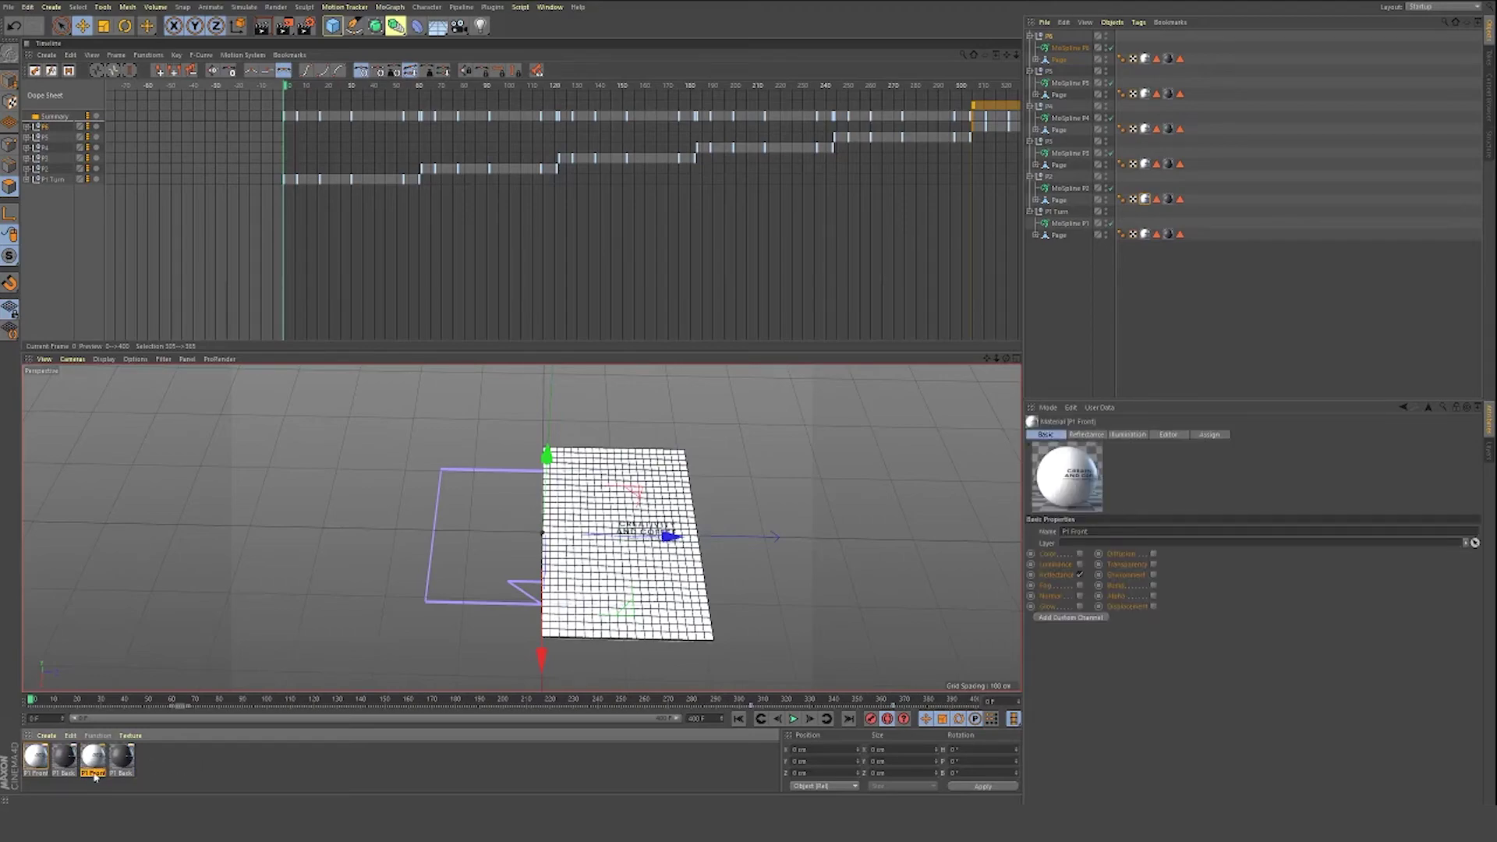
left_click(32, 774)
left_click(115, 768)
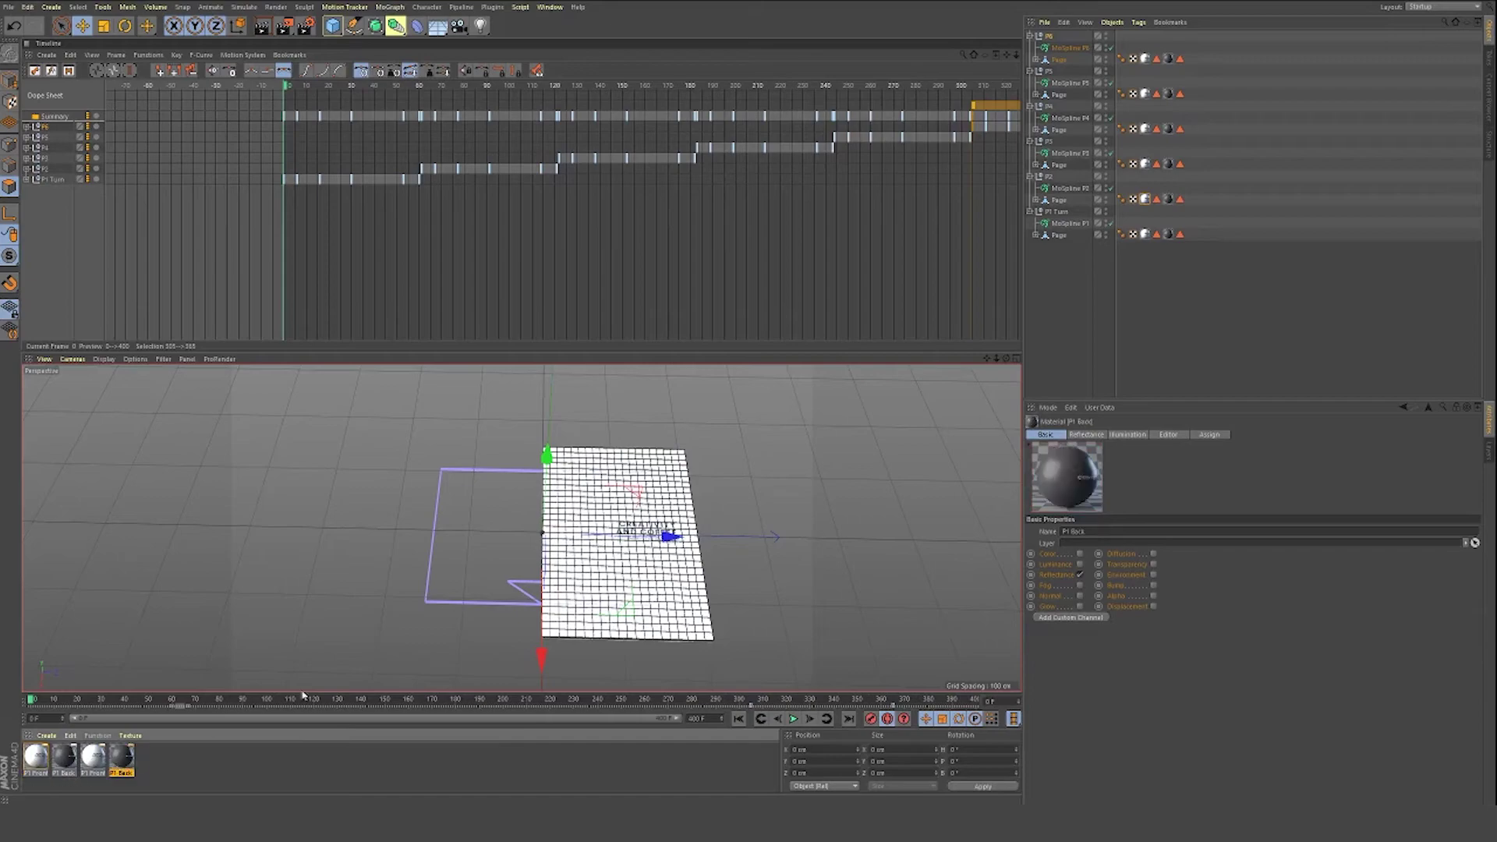
left_click(1145, 199)
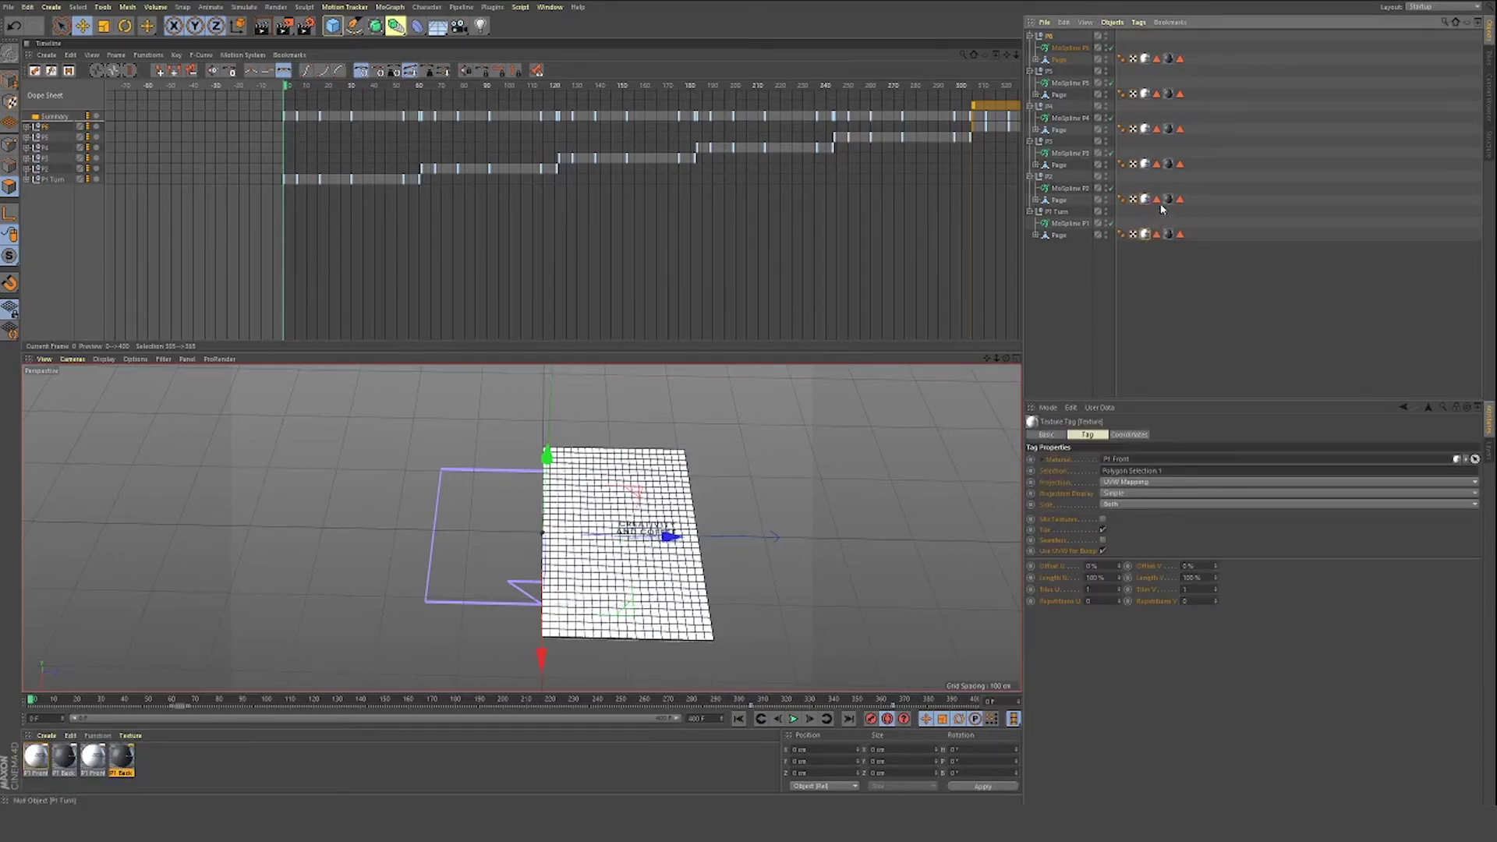
left_click(1168, 199)
left_click(1145, 200)
left_click(1145, 200)
Step: Rename the duplicated materials P2 Front and P2 Back, and check the materials linked to the P2 page's texture tags
left_click(94, 762)
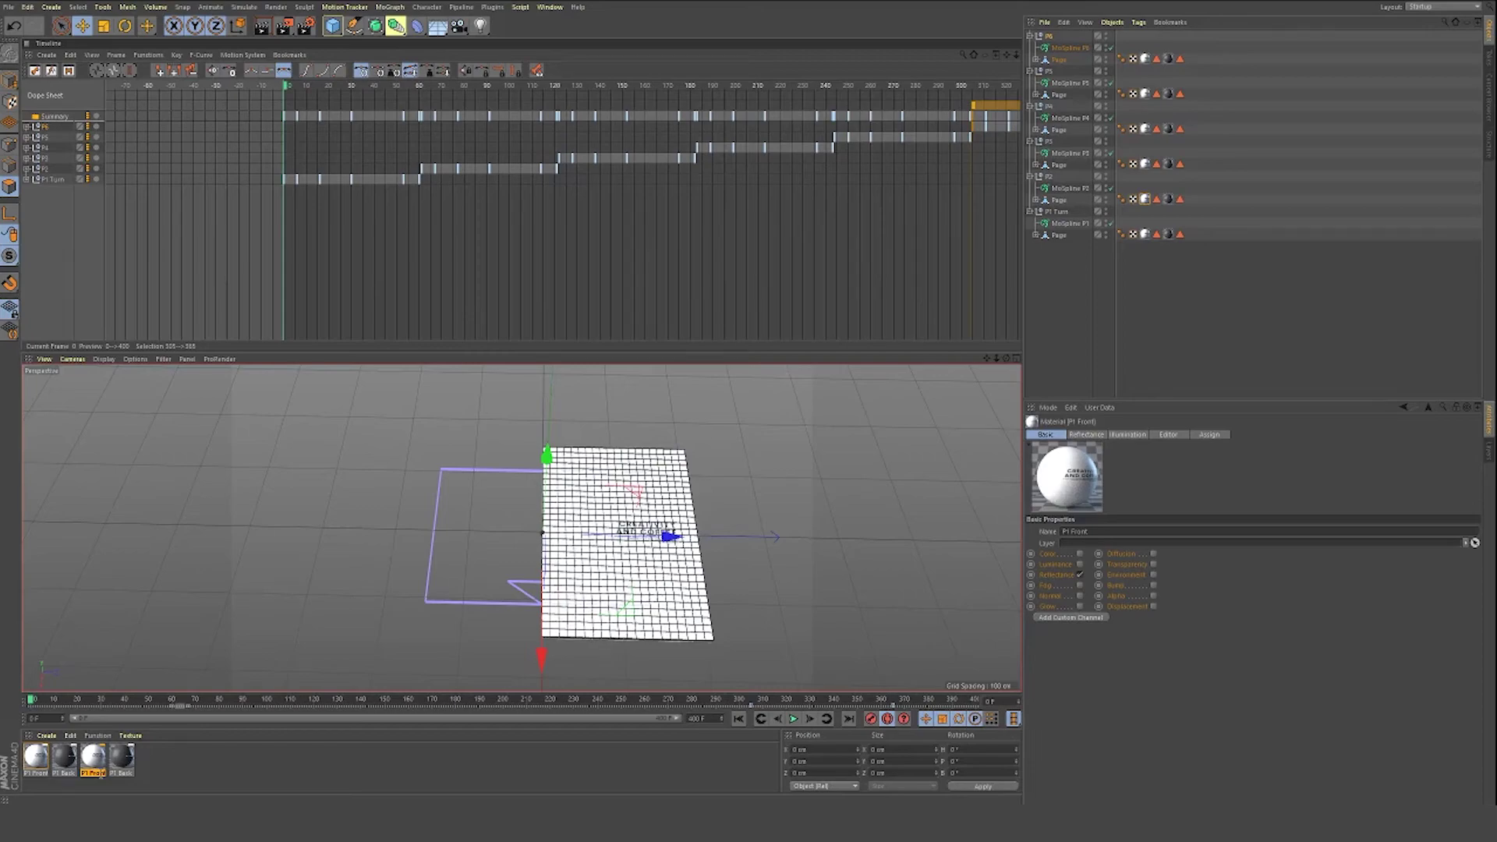
key("BackSpace")
type("2")
key("Return")
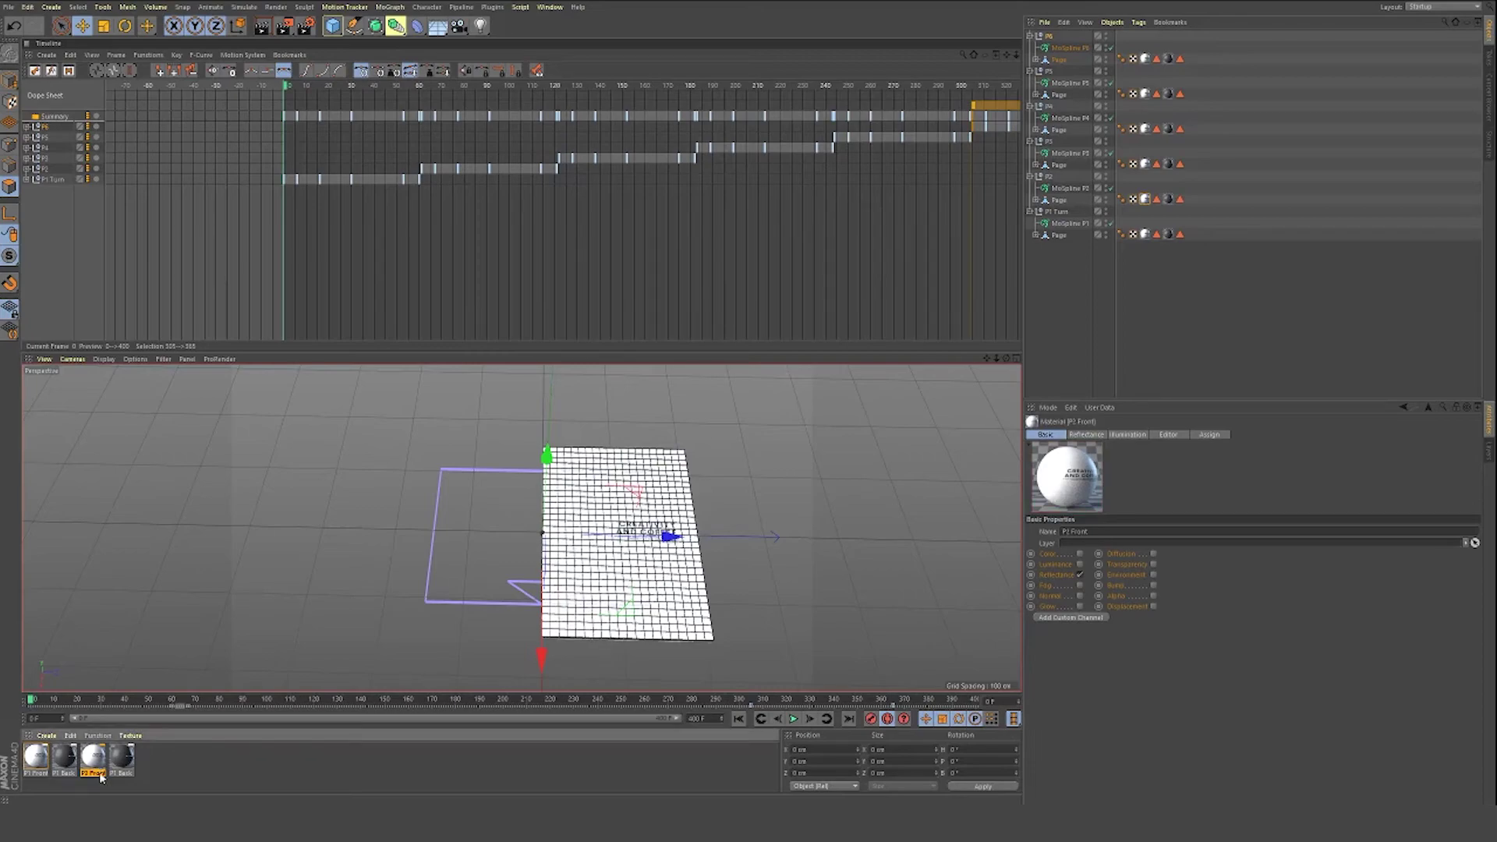
left_click(121, 757)
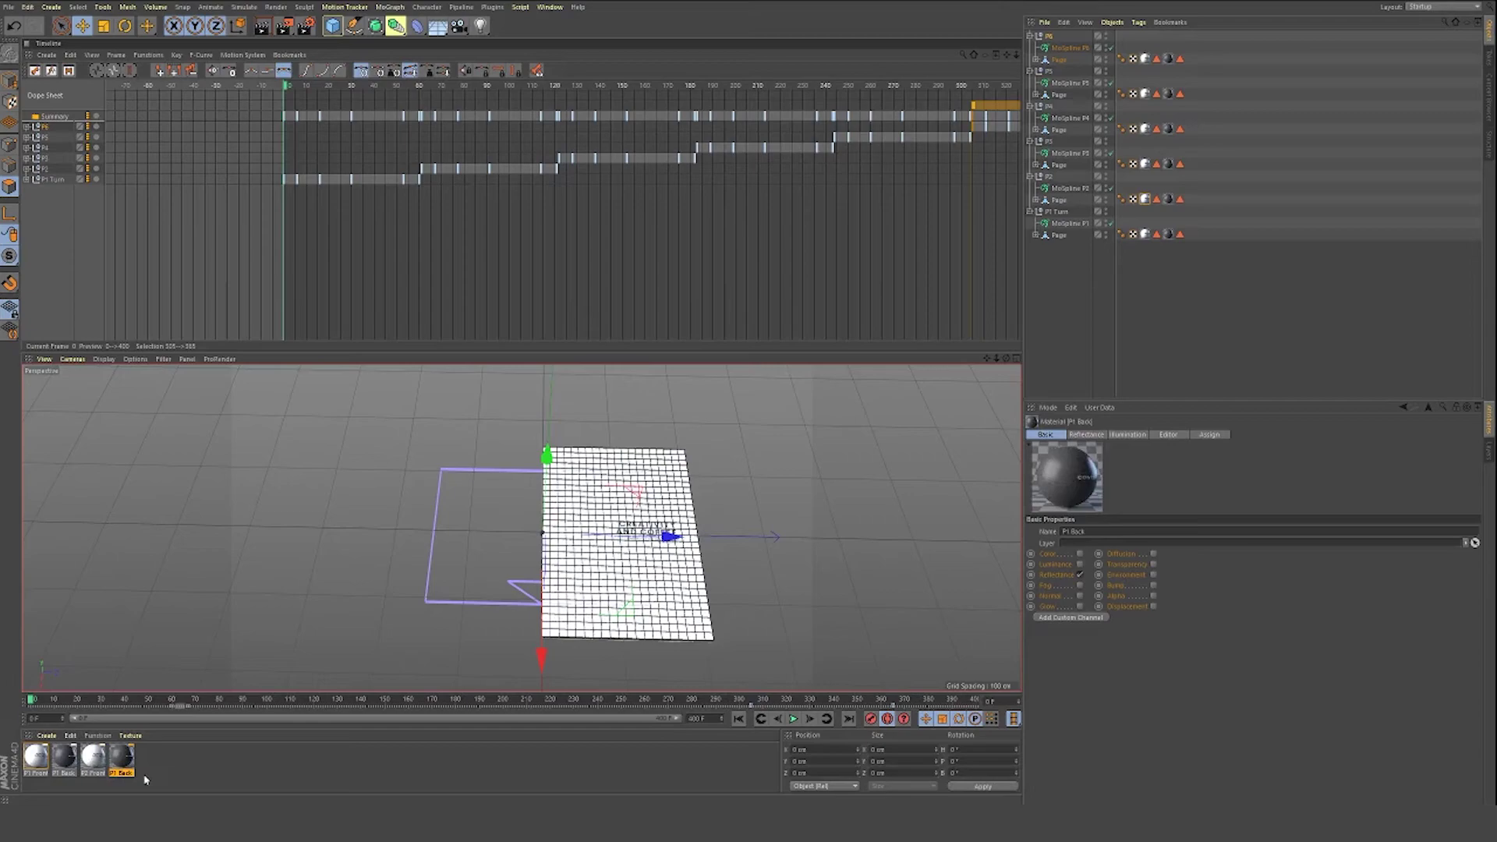
left_click(95, 760)
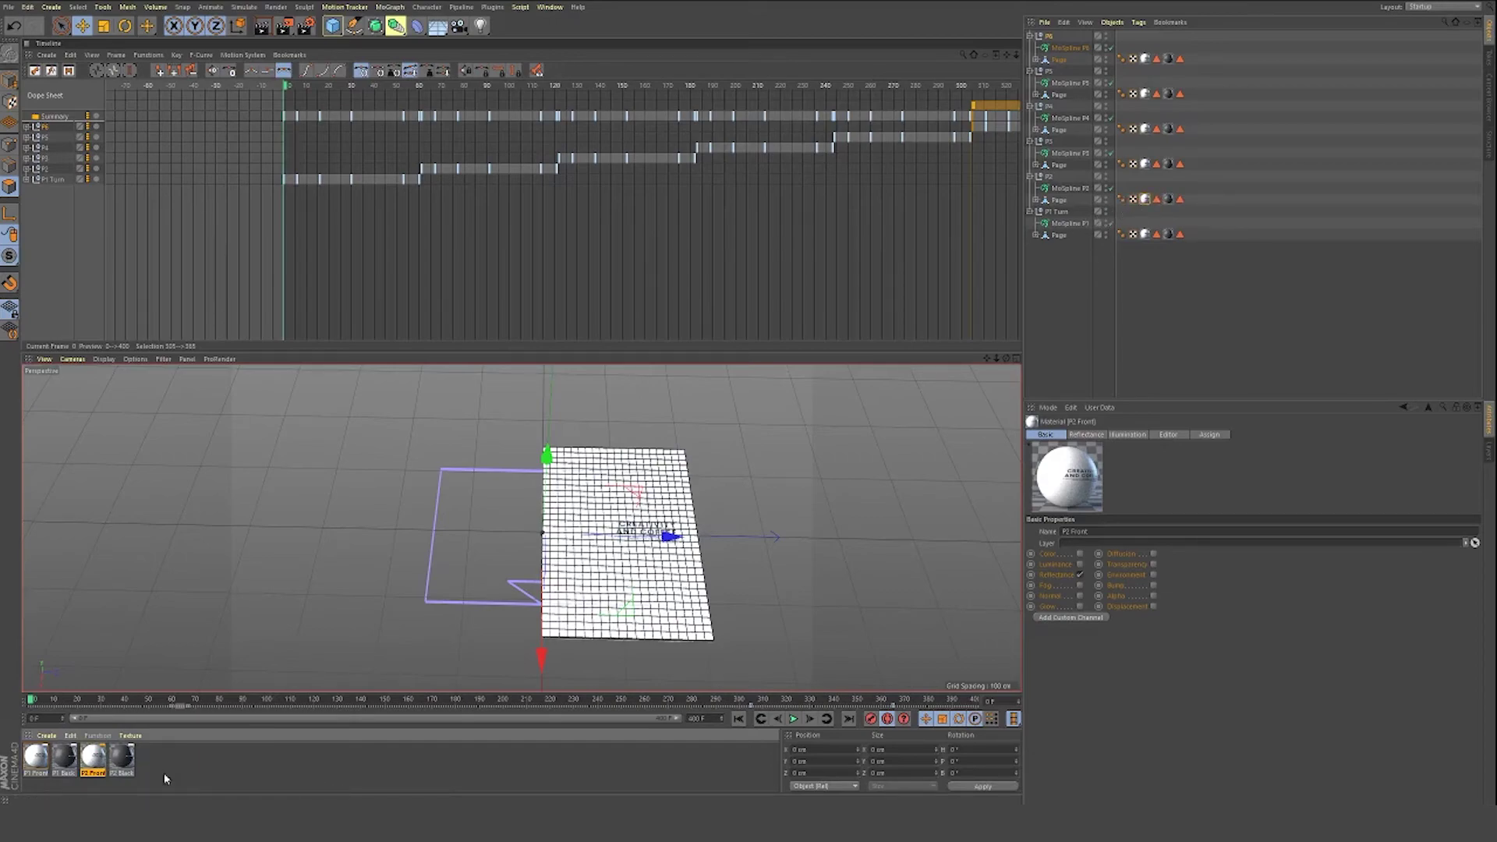
left_click(1169, 200)
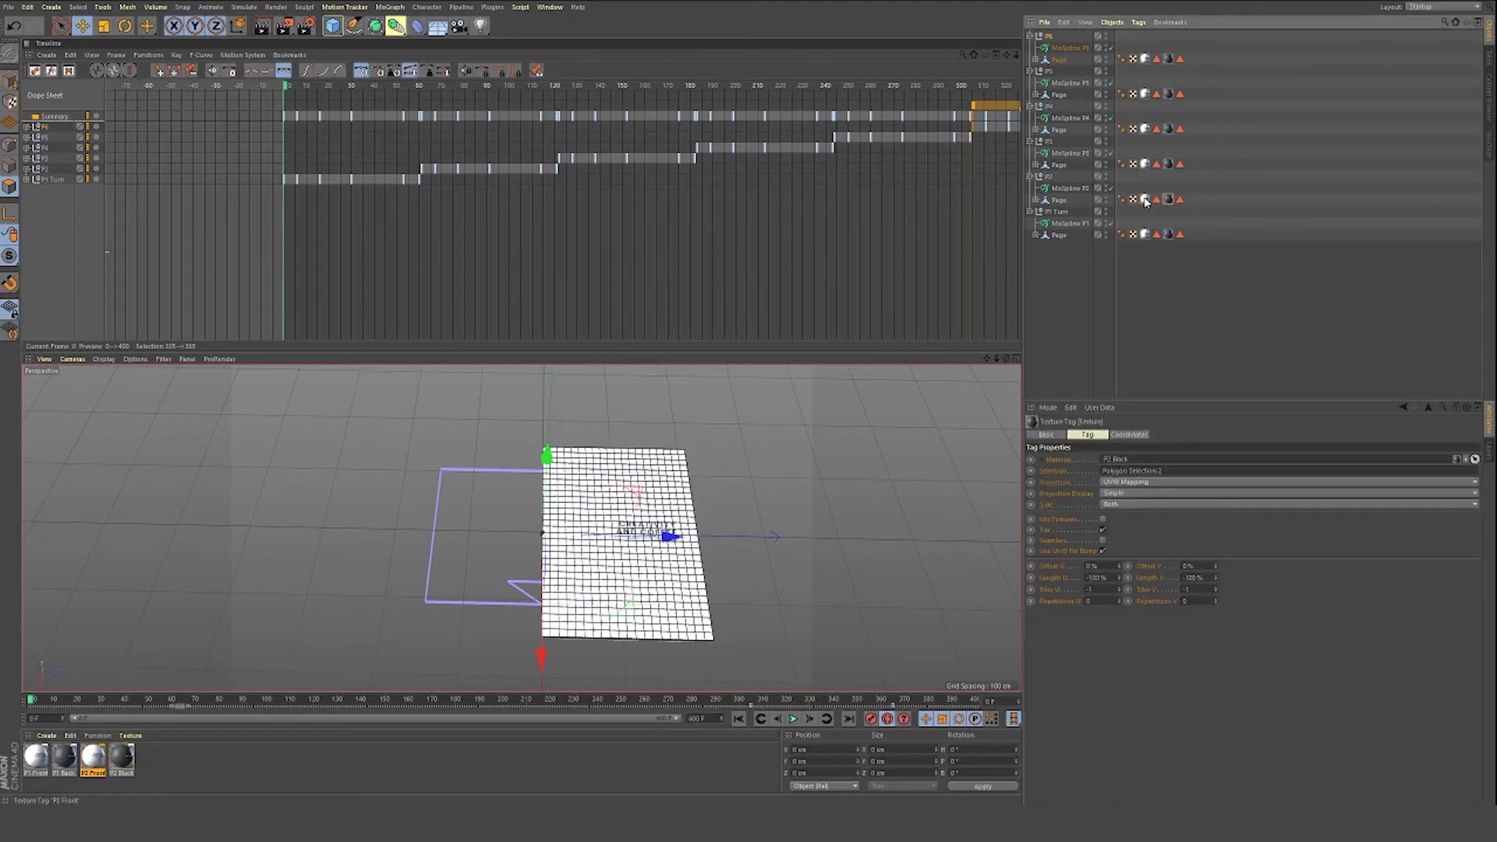
left_click(1144, 200)
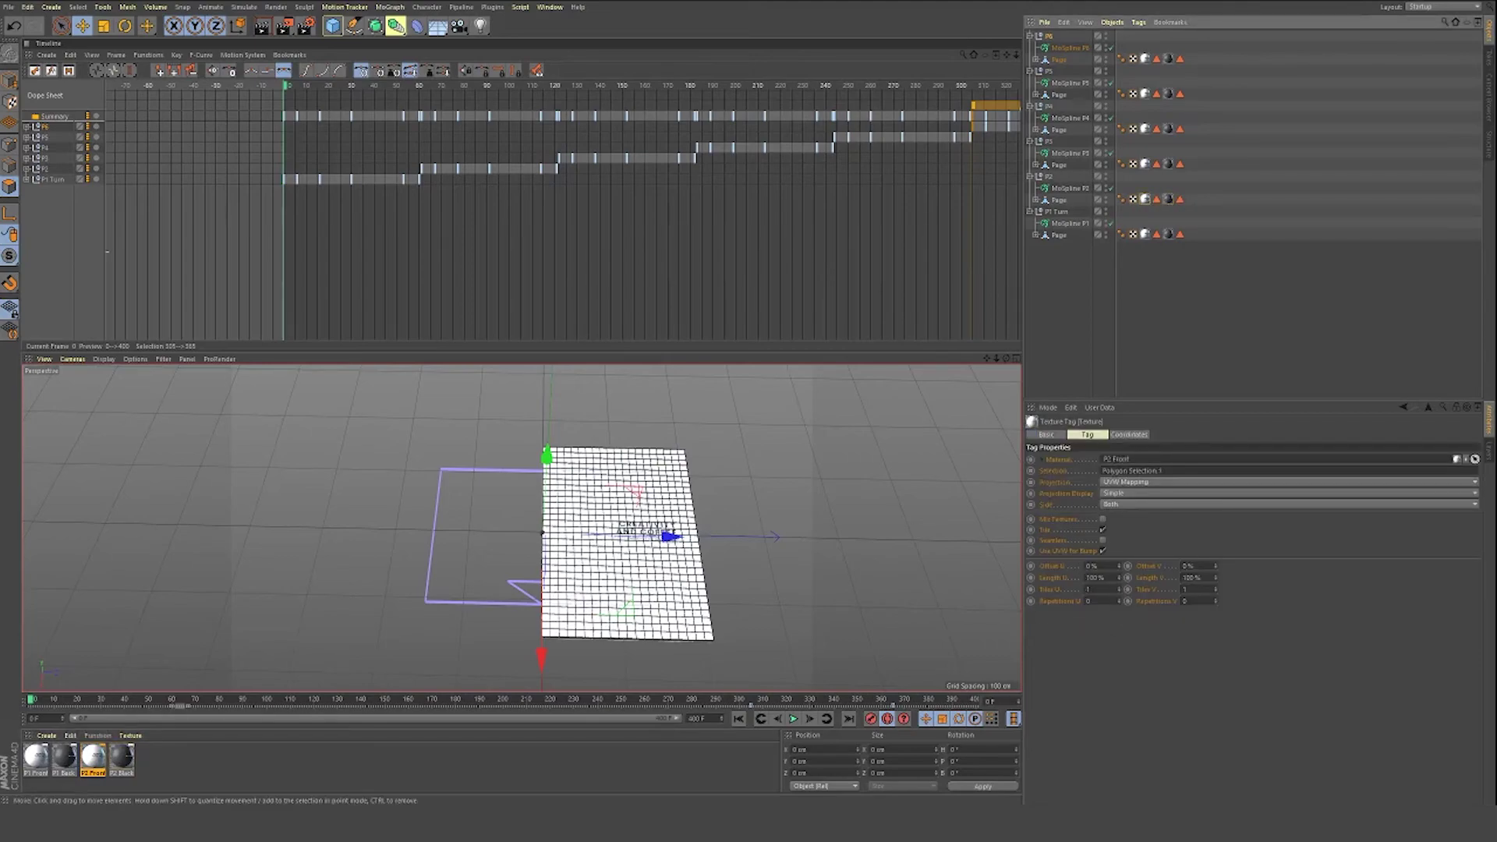
Step: Load the image From topic to research design_Cr053 as the Default Diffuse layer texture of the P2 Front material
left_click(92, 755)
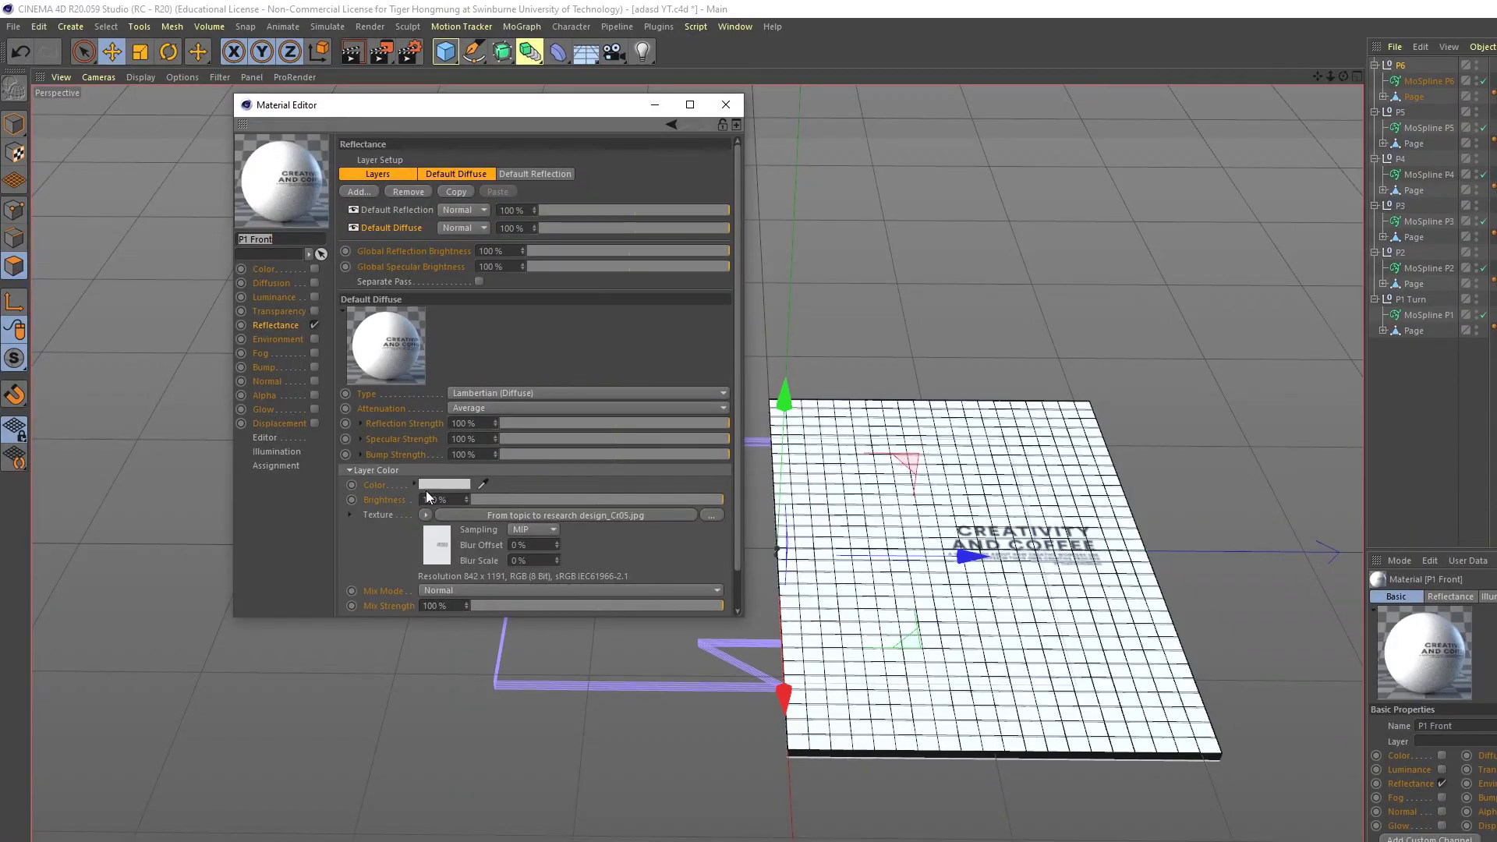
left_click(426, 514)
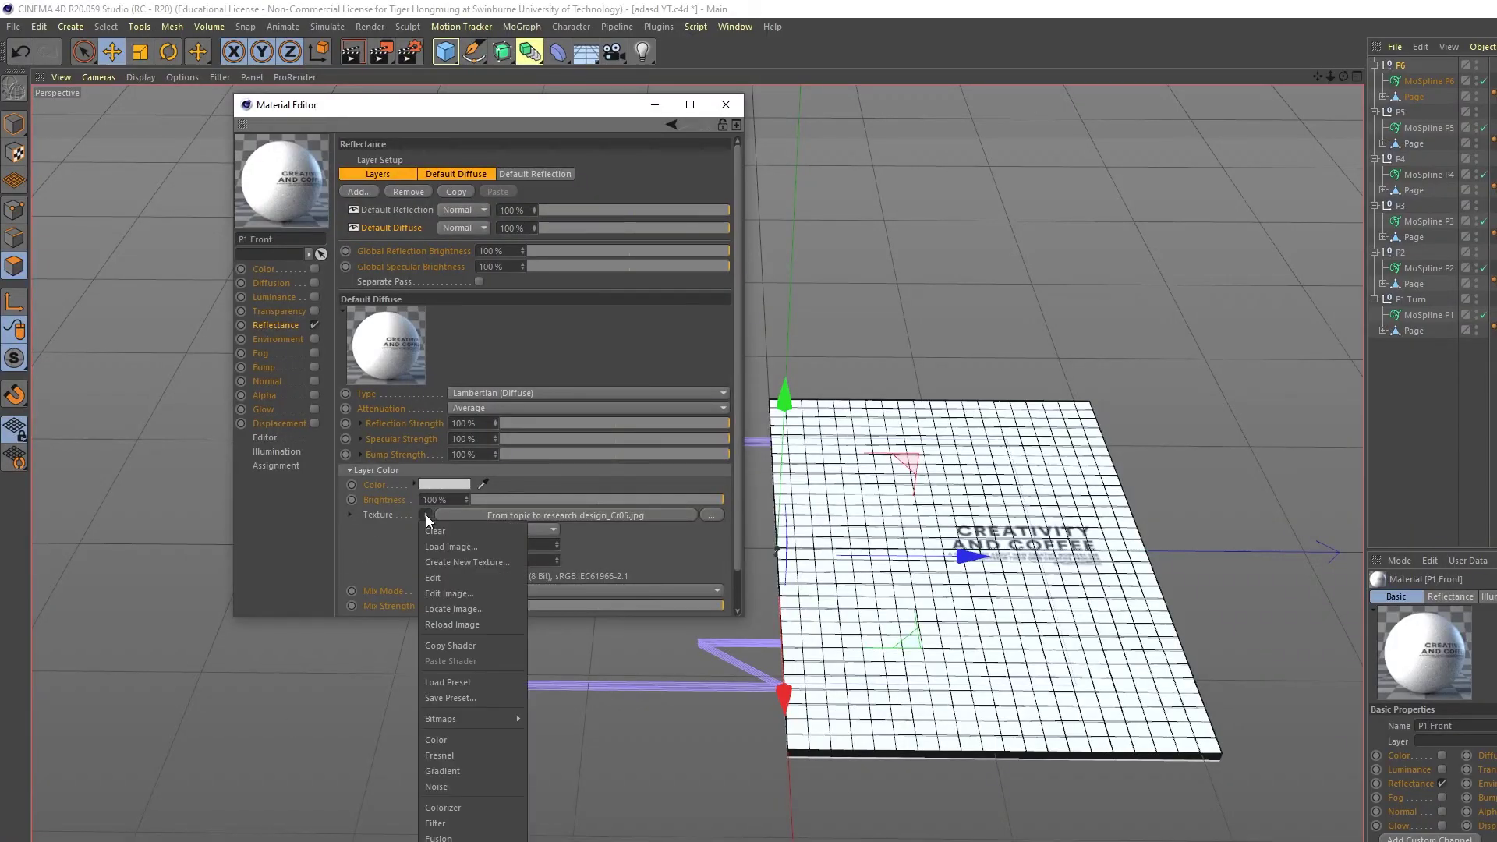
left_click(444, 559)
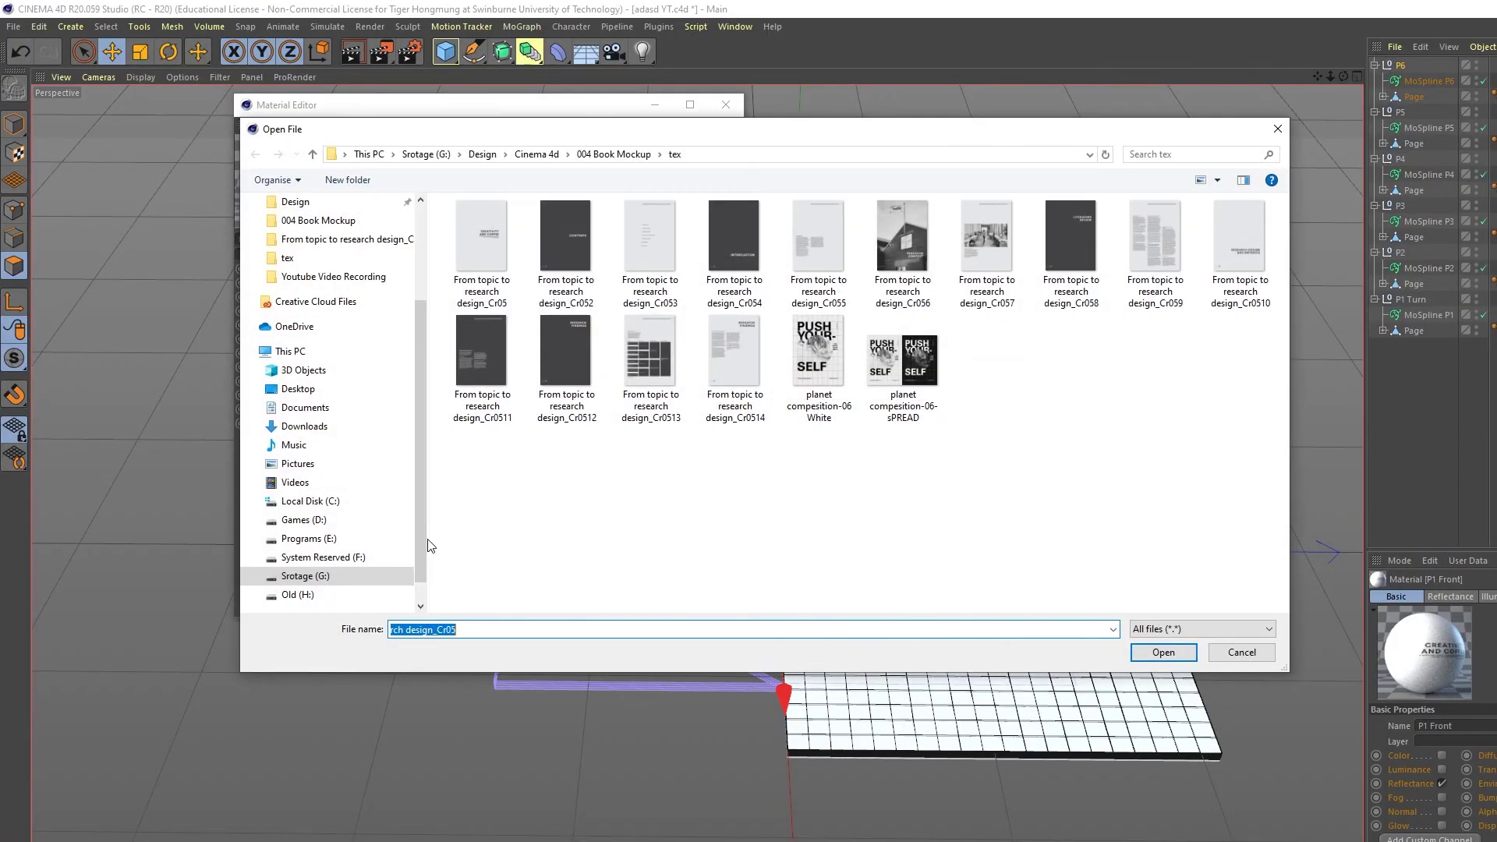
left_click(651, 234)
left_click(1162, 652)
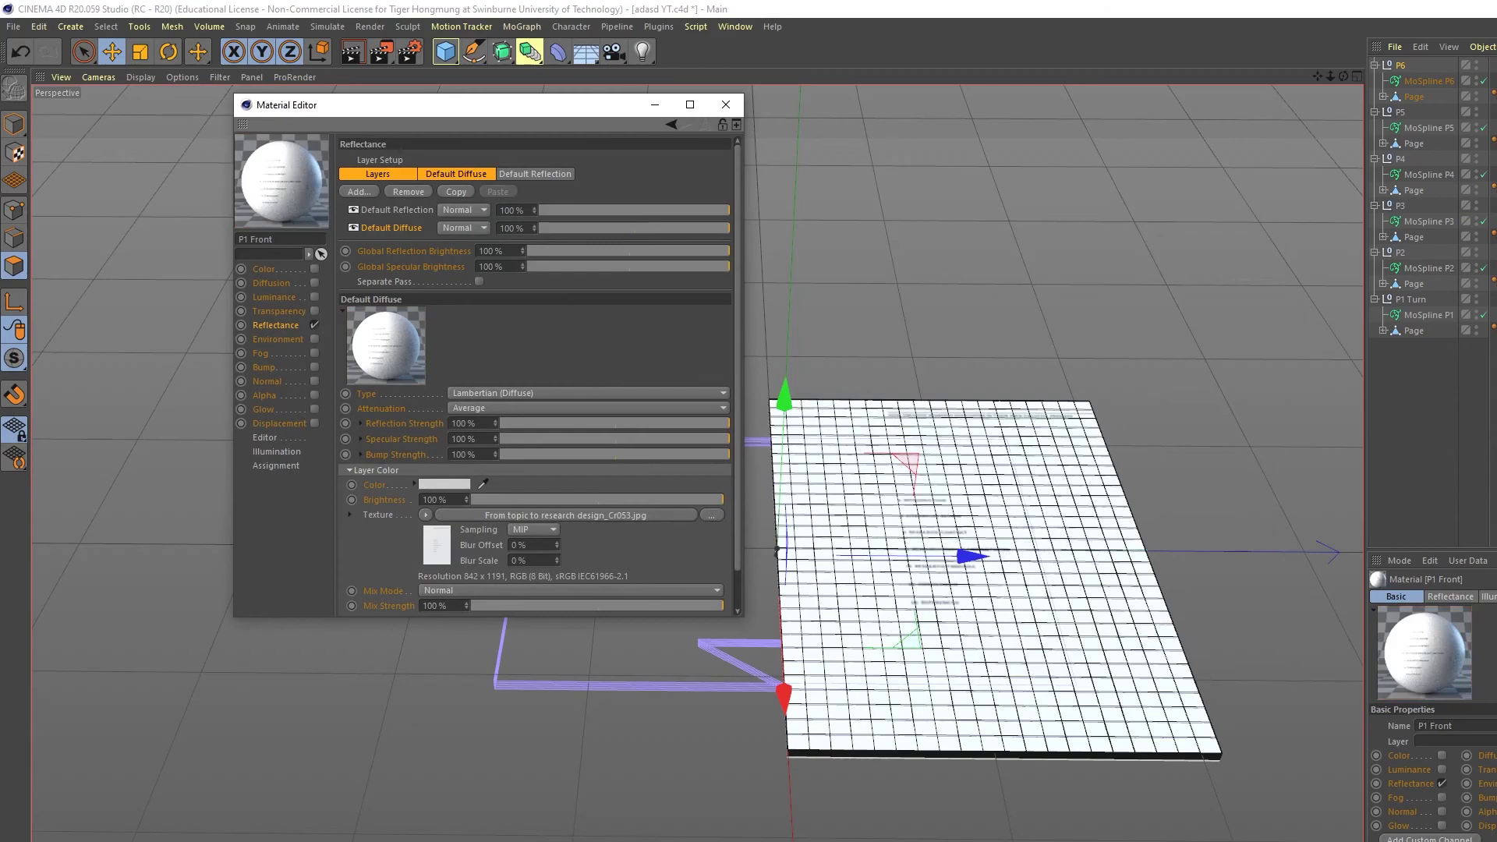
left_click(725, 105)
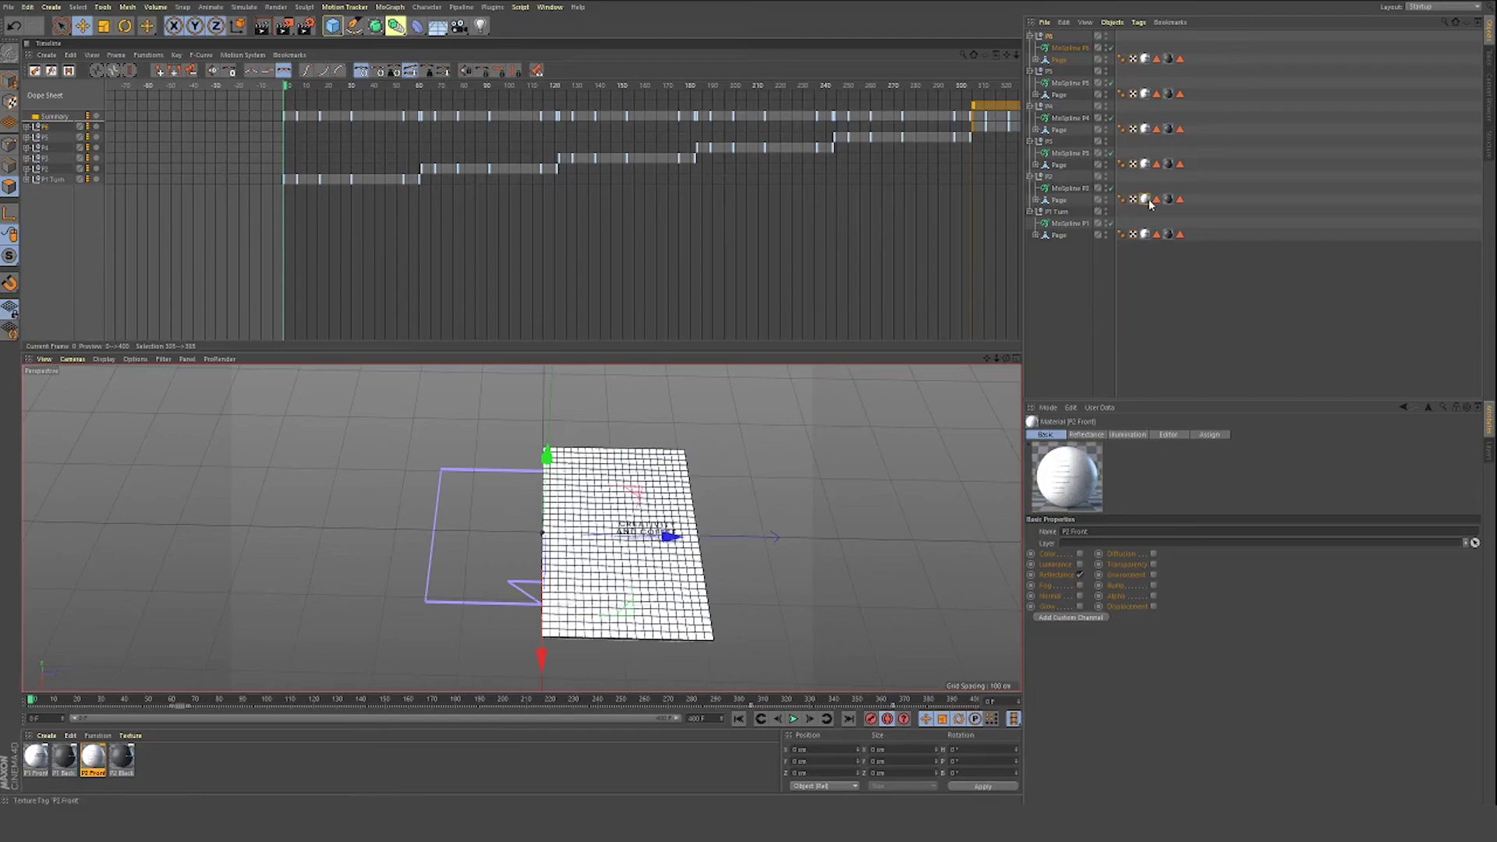
Step: Load the image From topic to research design_Cr054 as the Default Diffuse layer texture of the P2 Back material
left_click(124, 758)
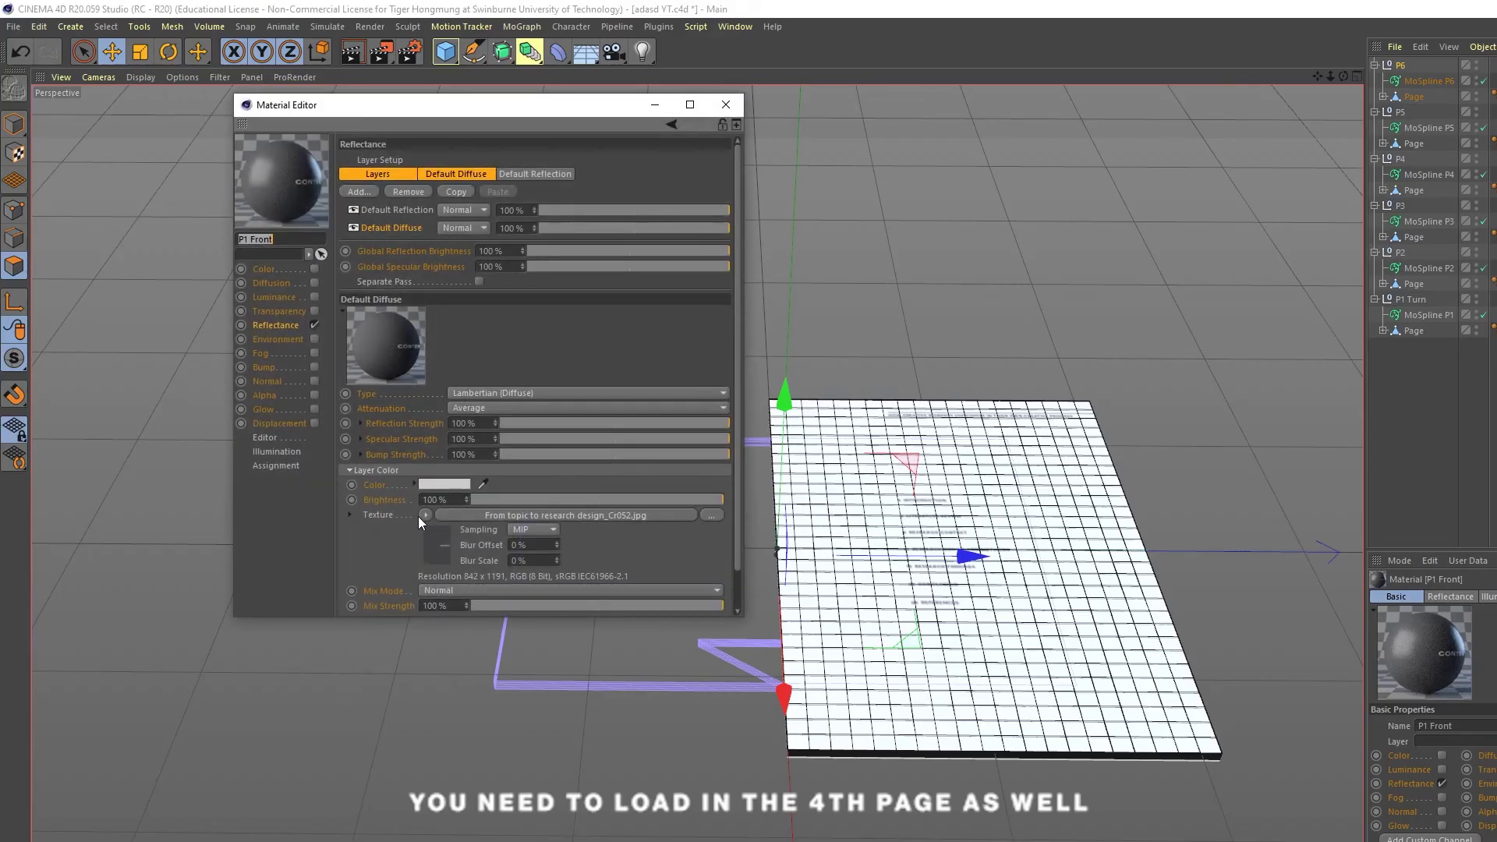
left_click(426, 515)
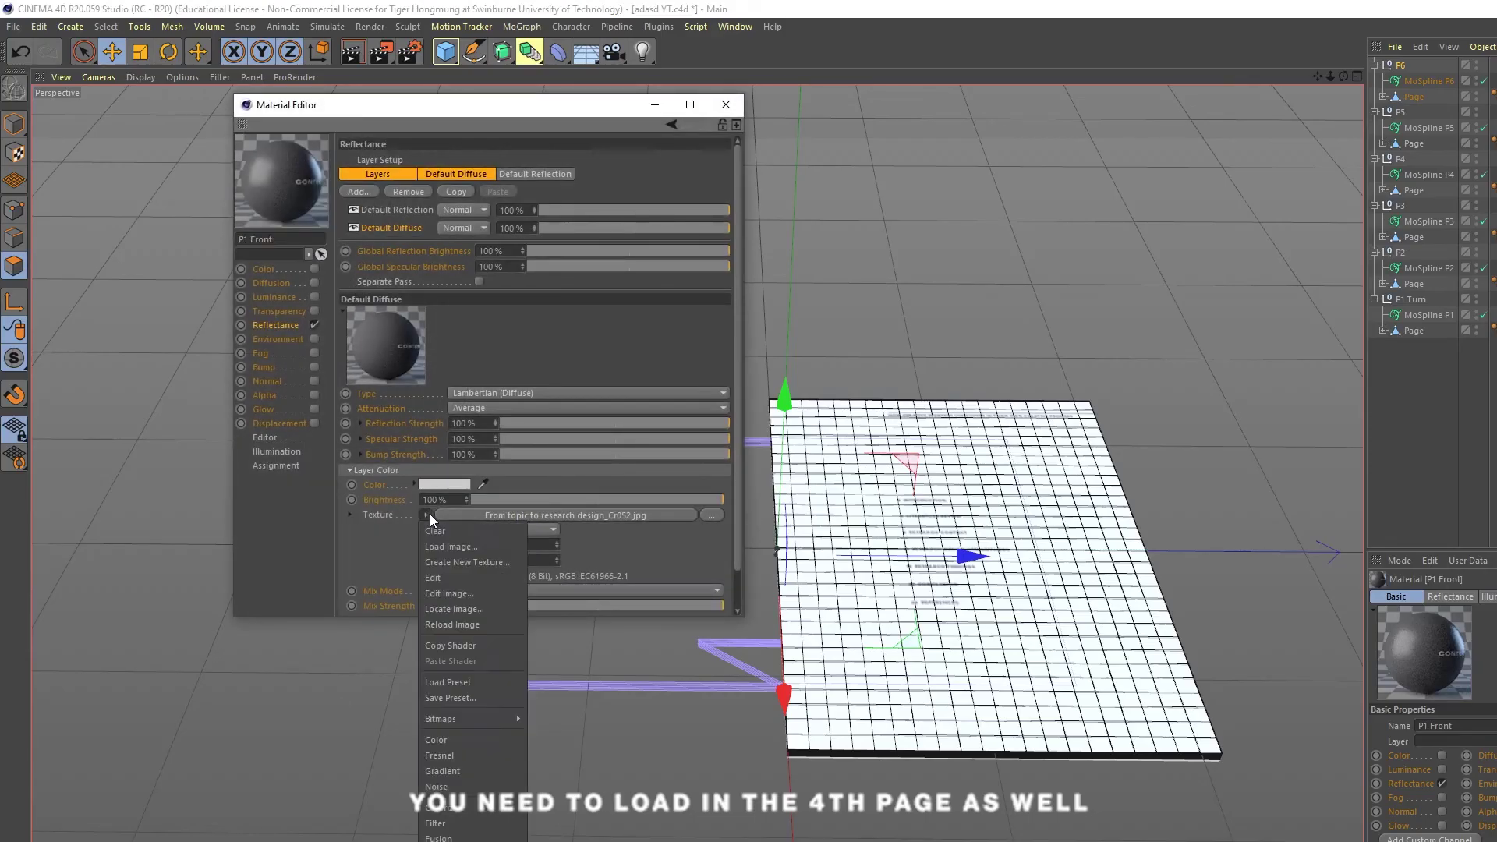
left_click(461, 546)
left_click(760, 224)
left_click(1142, 651)
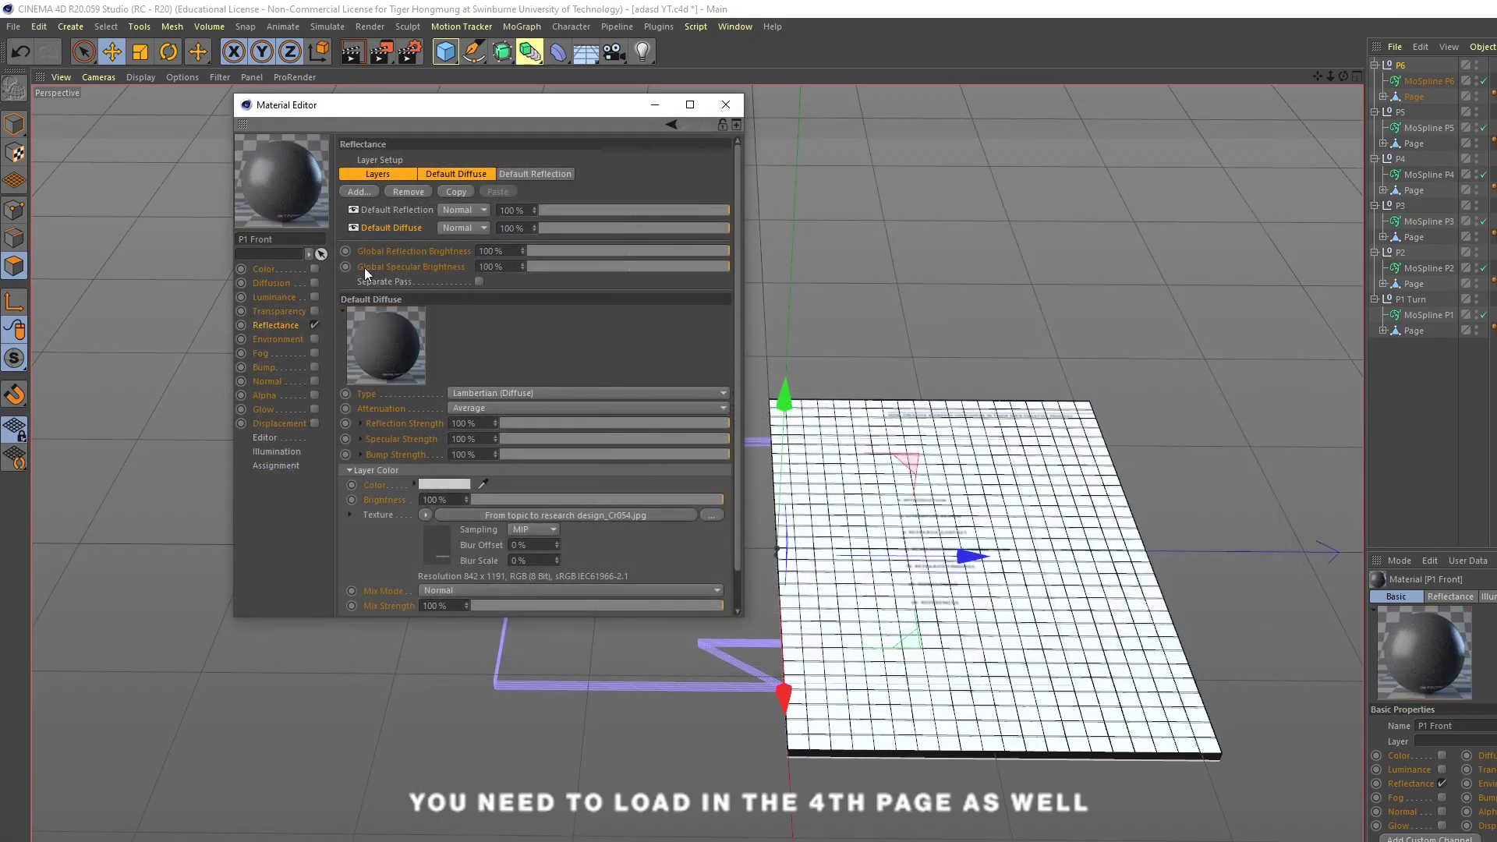
left_click(726, 106)
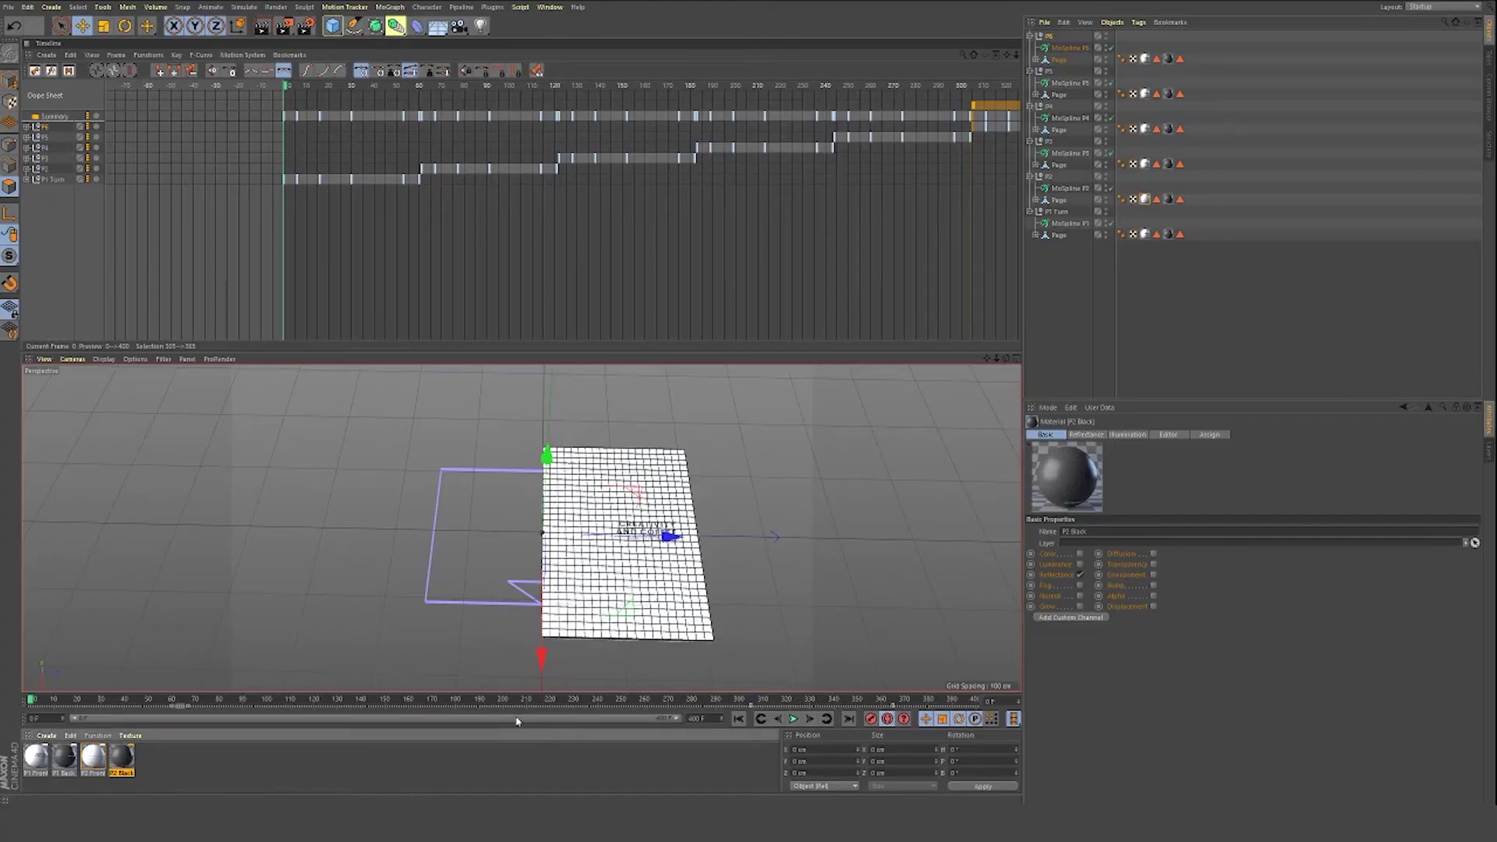
Step: Scrub through the page turns and examine the edges of the turned page stack up close, ending with the whole book in view
left_click_drag(692, 701, 317, 701)
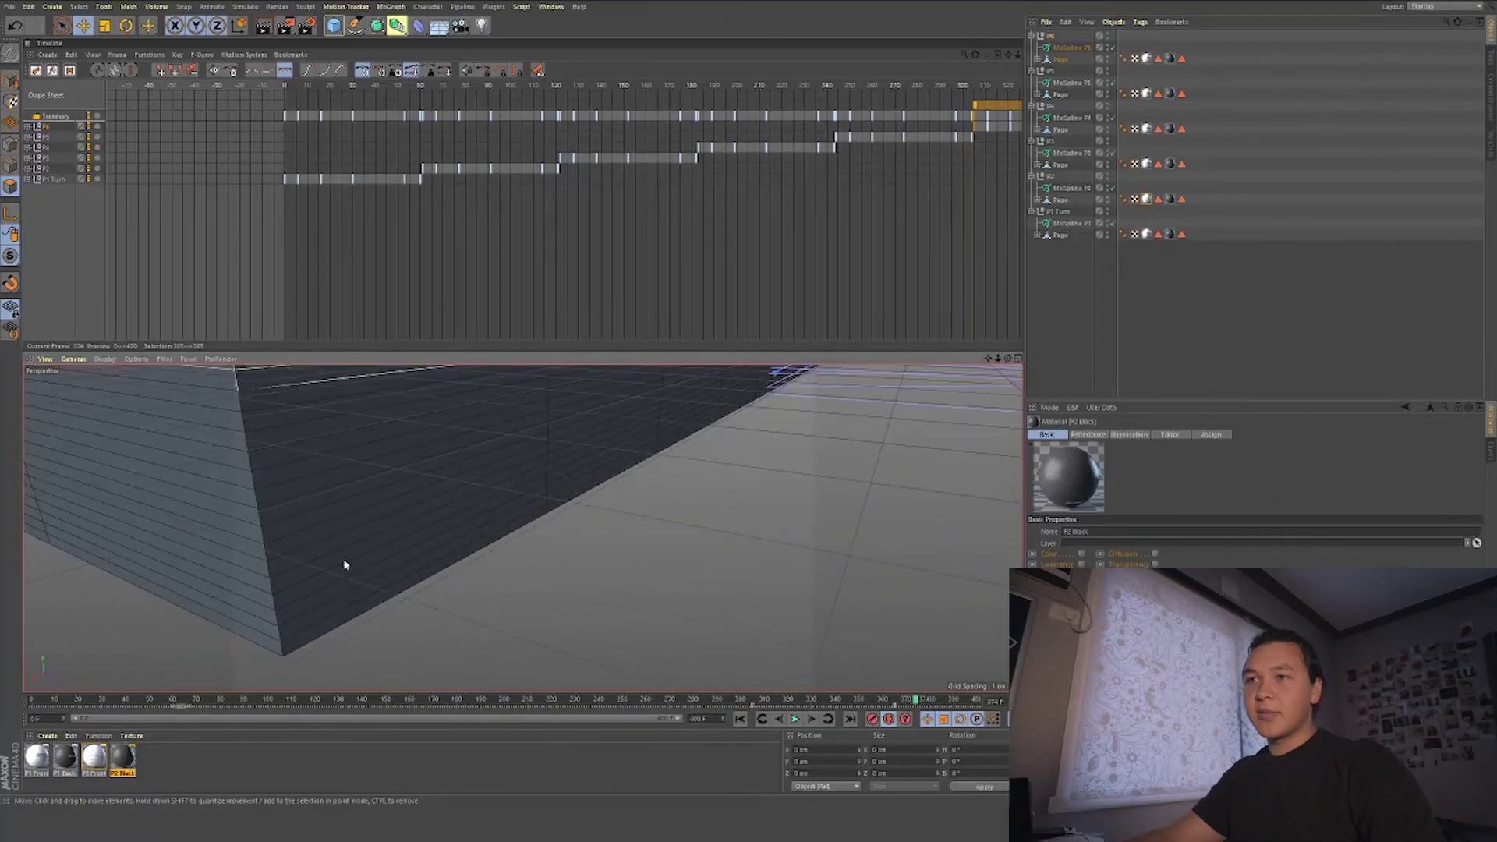
left_click_drag(344, 565, 434, 576, "alt")
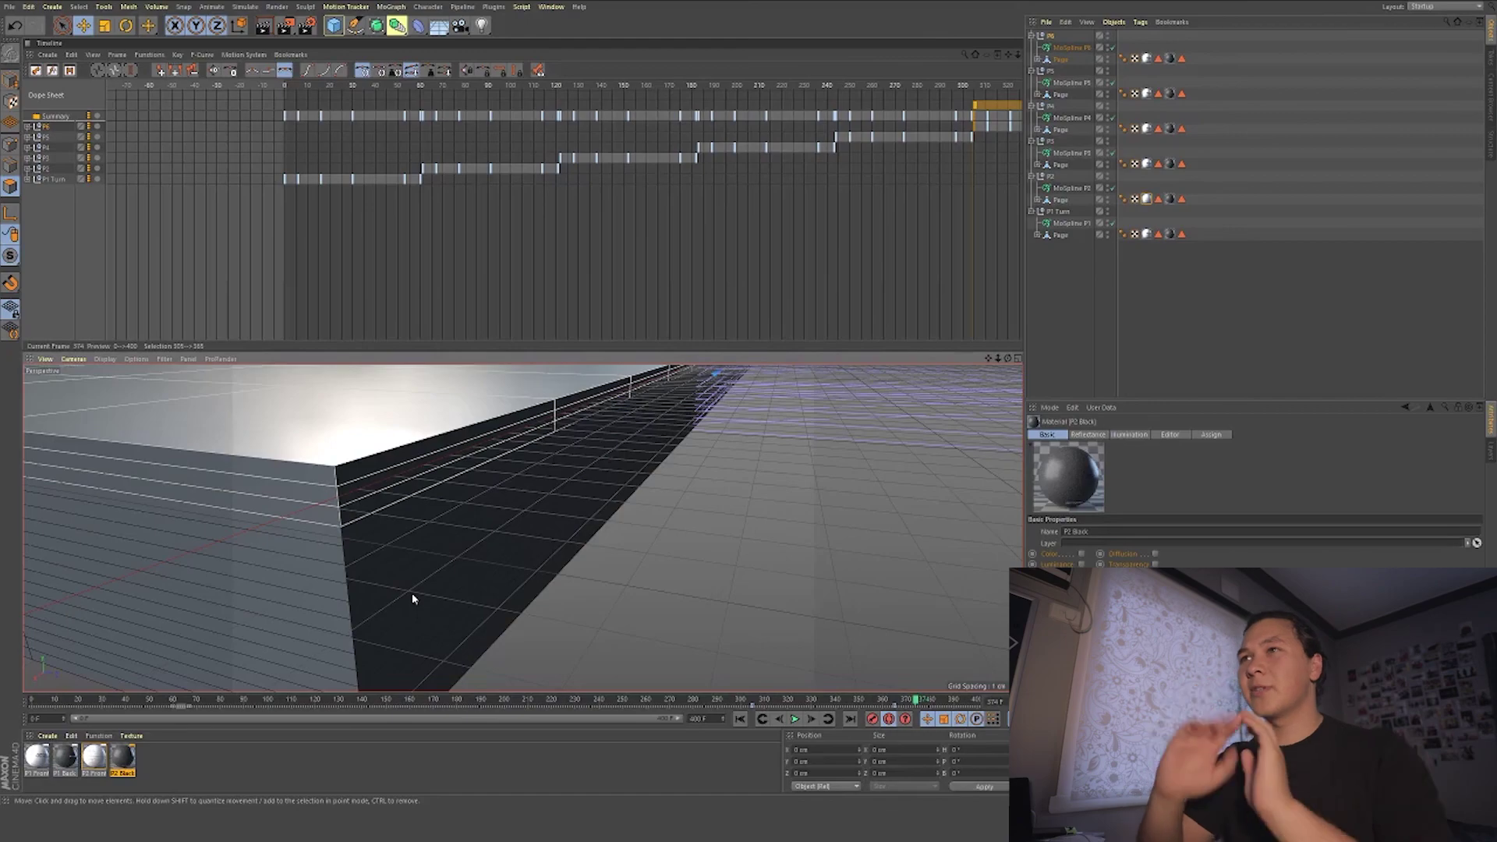
left_click_drag(414, 598, 406, 494, "alt")
scroll(390, 507, "down", 5)
scroll(429, 462, "down", 5)
left_click_drag(448, 446, 471, 506, "alt")
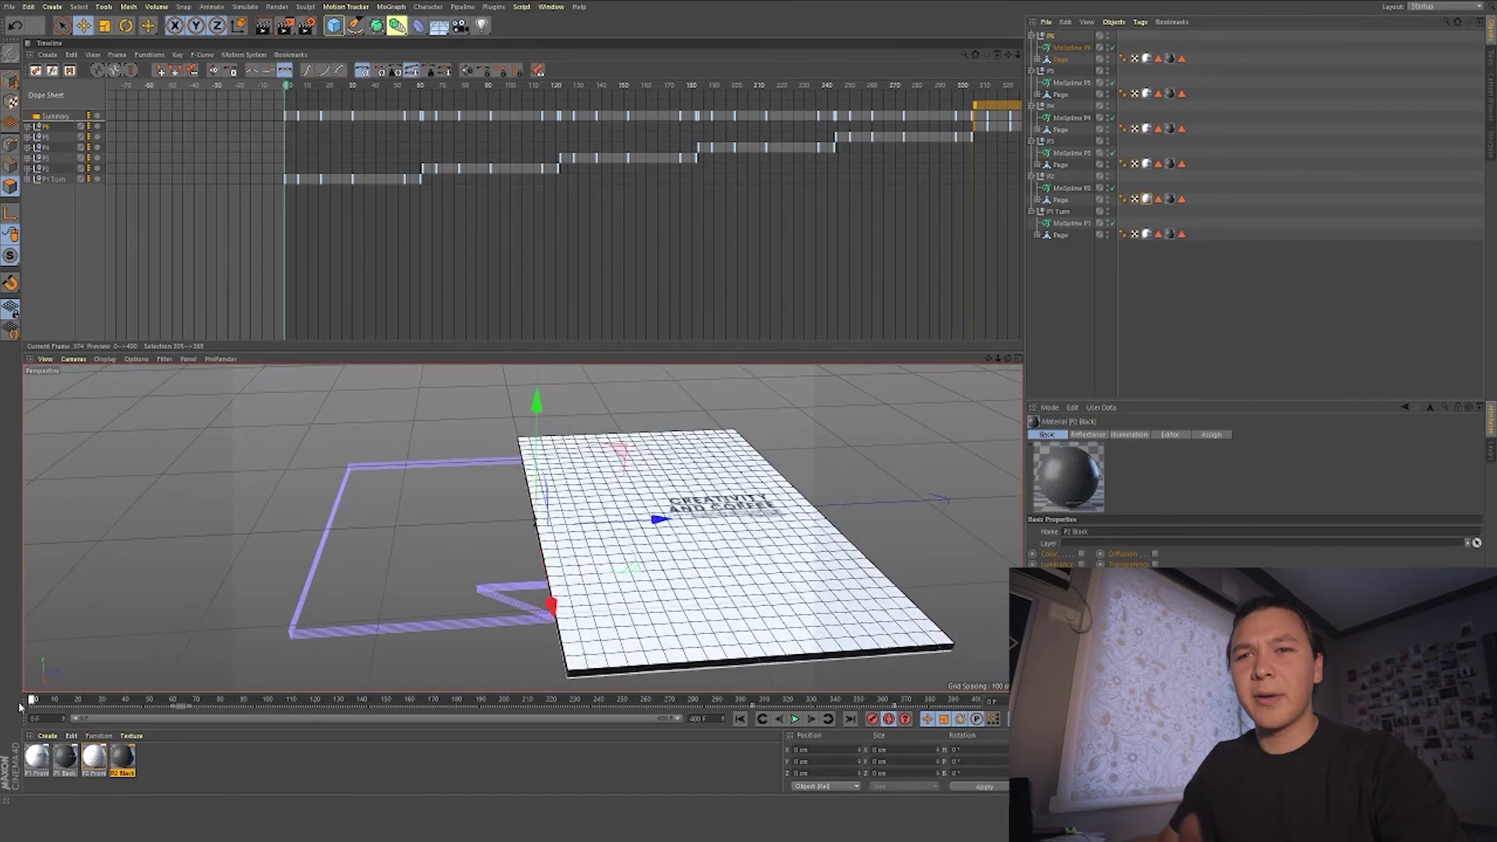